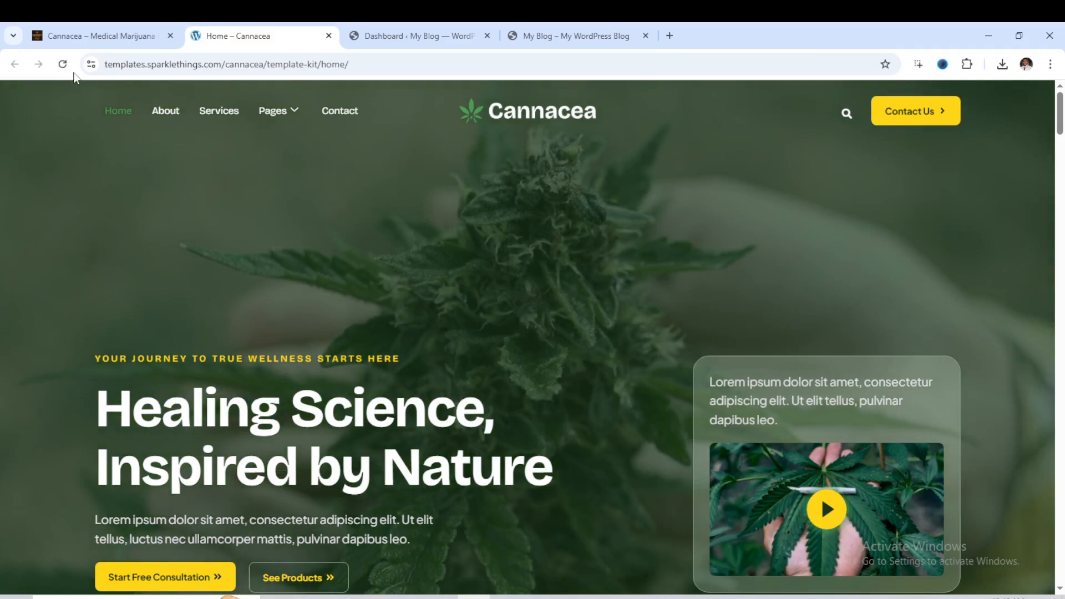
Reload the Cannacea template home page and examine its hero, About, Our Services and Why Choose Cannacea sections.
click(62, 64)
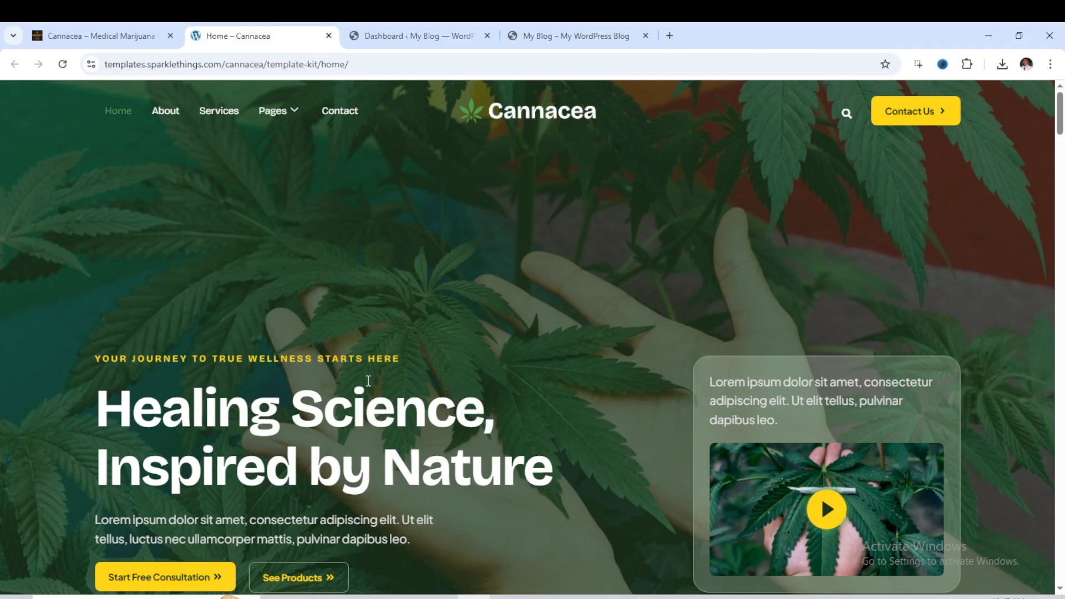
scroll(366, 383, down, 2)
scroll(584, 327, down, 7)
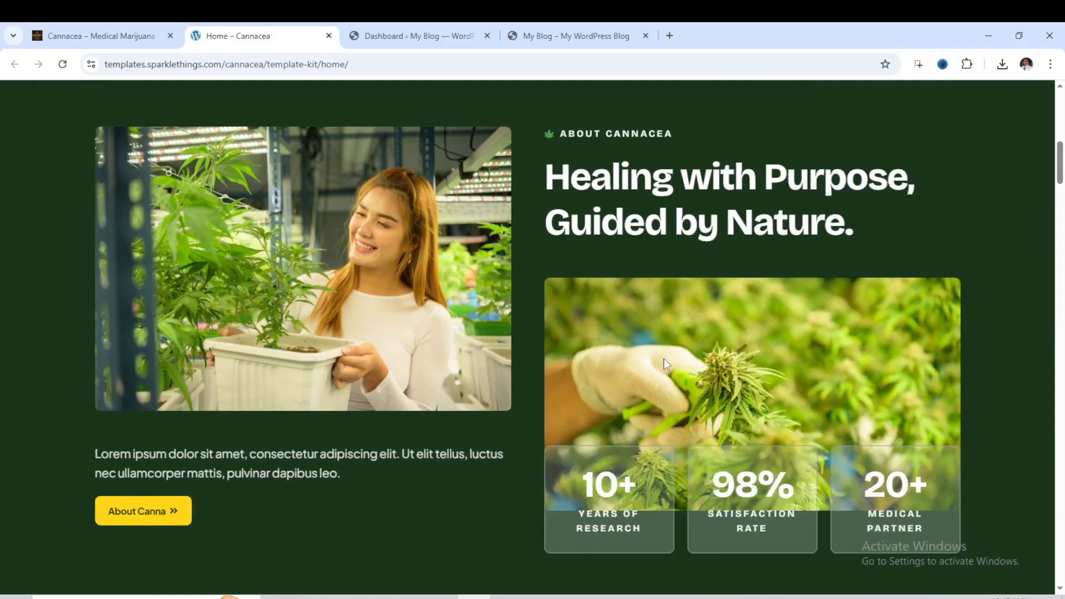
scroll(667, 357, down, 4)
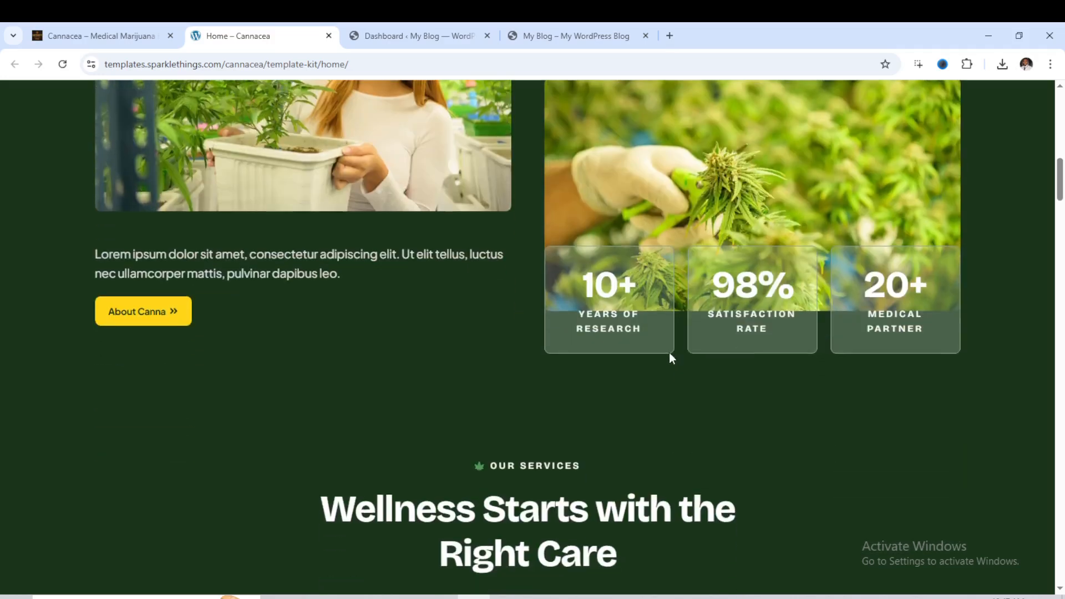
scroll(668, 355, down, 4)
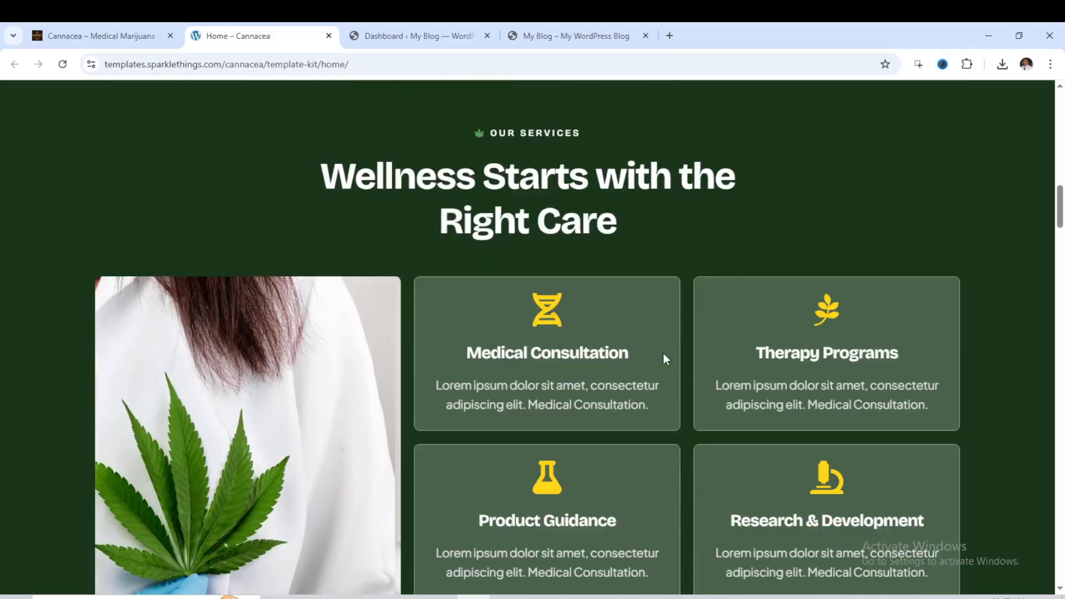
scroll(660, 355, down, 4)
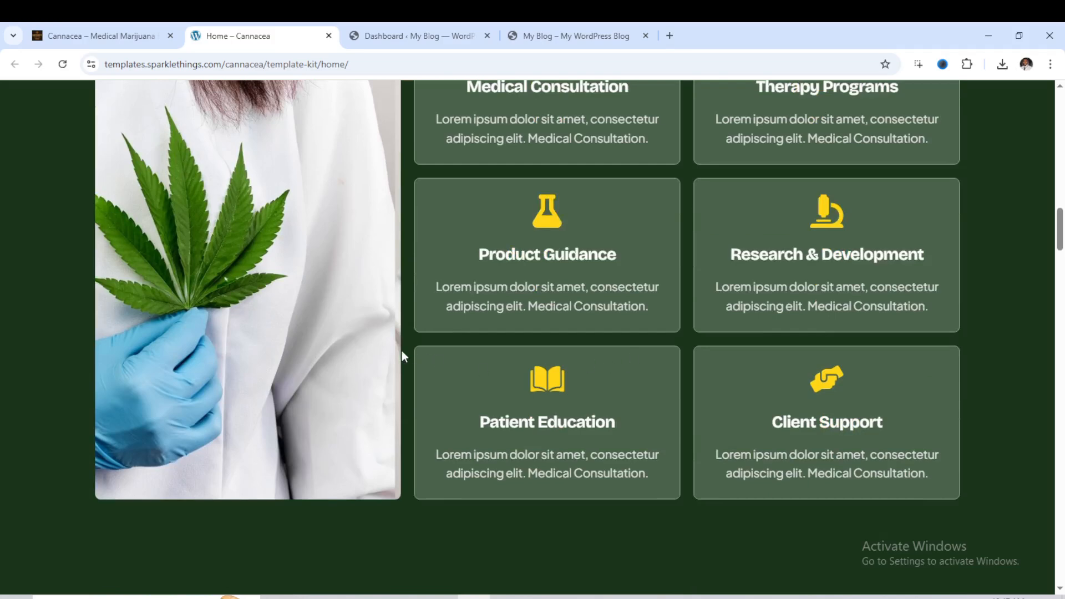
scroll(402, 355, up, 4)
scroll(606, 356, down, 1)
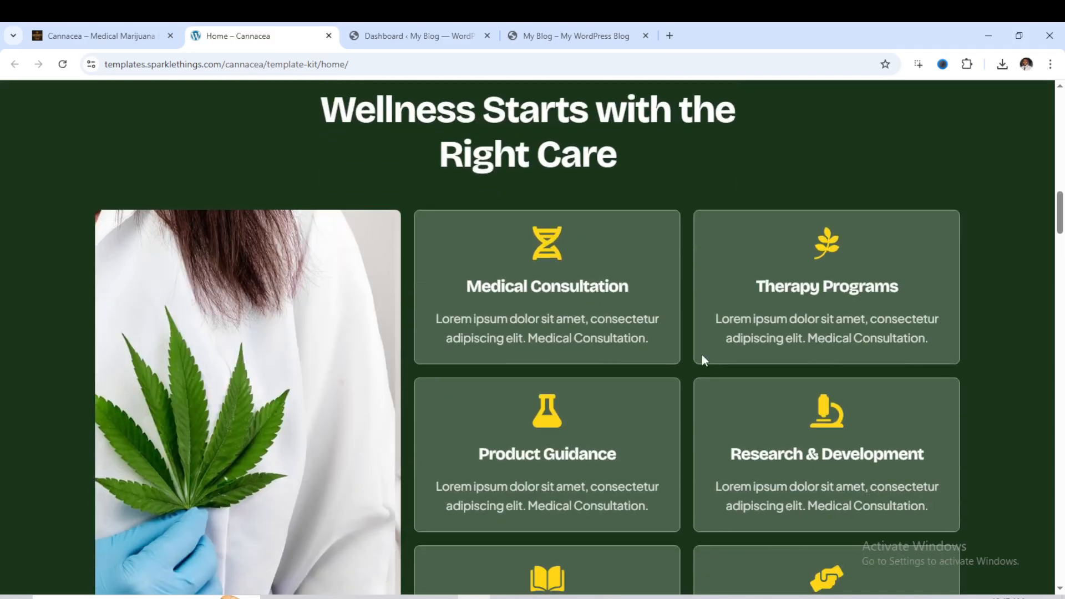
scroll(704, 358, down, 7)
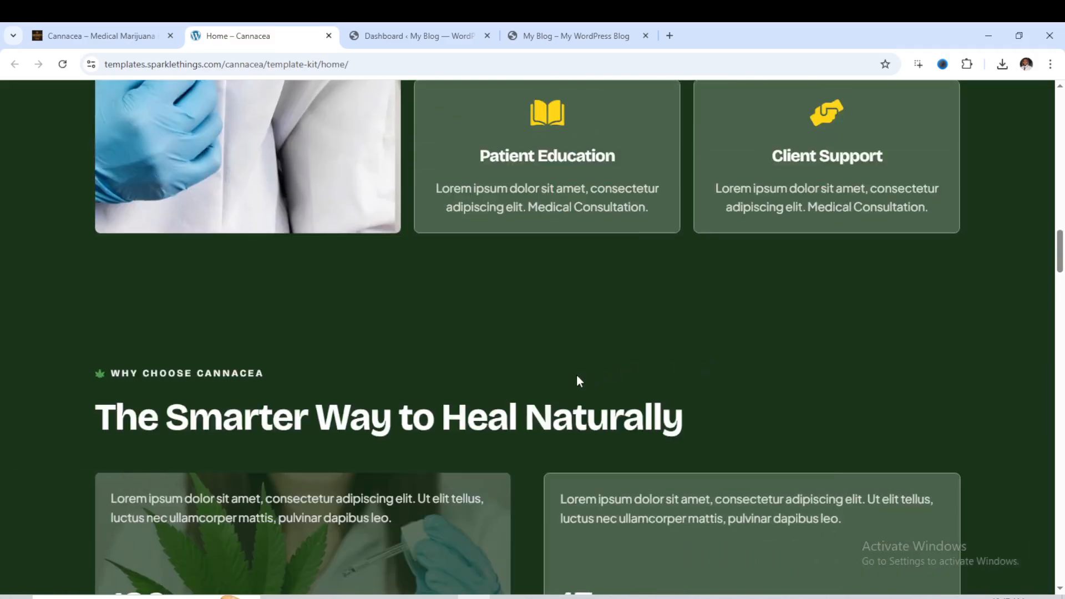
scroll(577, 376, down, 2)
scroll(568, 311, up, 5)
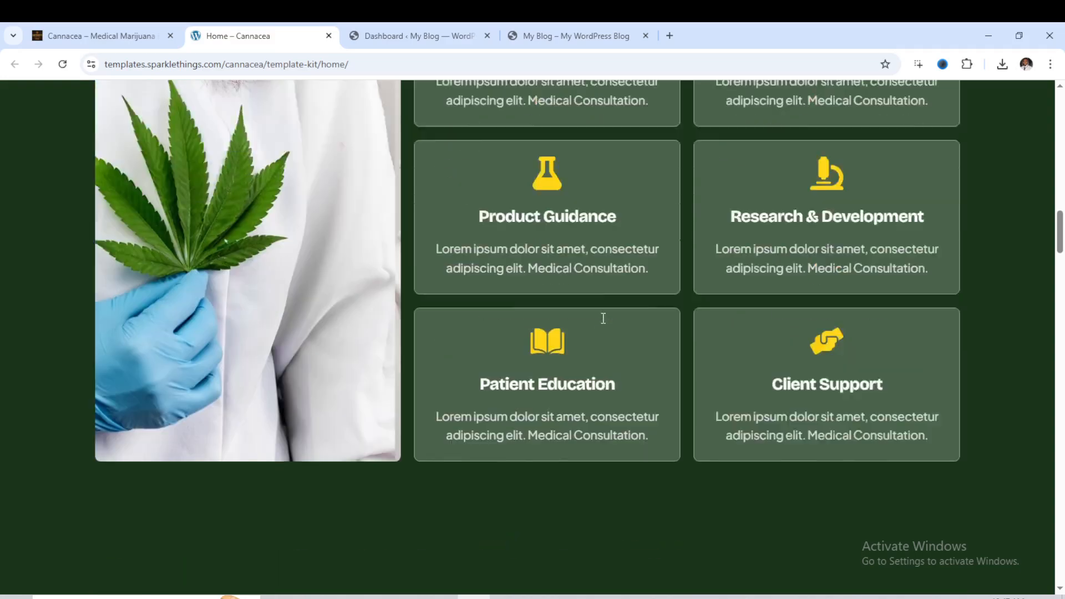
scroll(603, 318, up, 9)
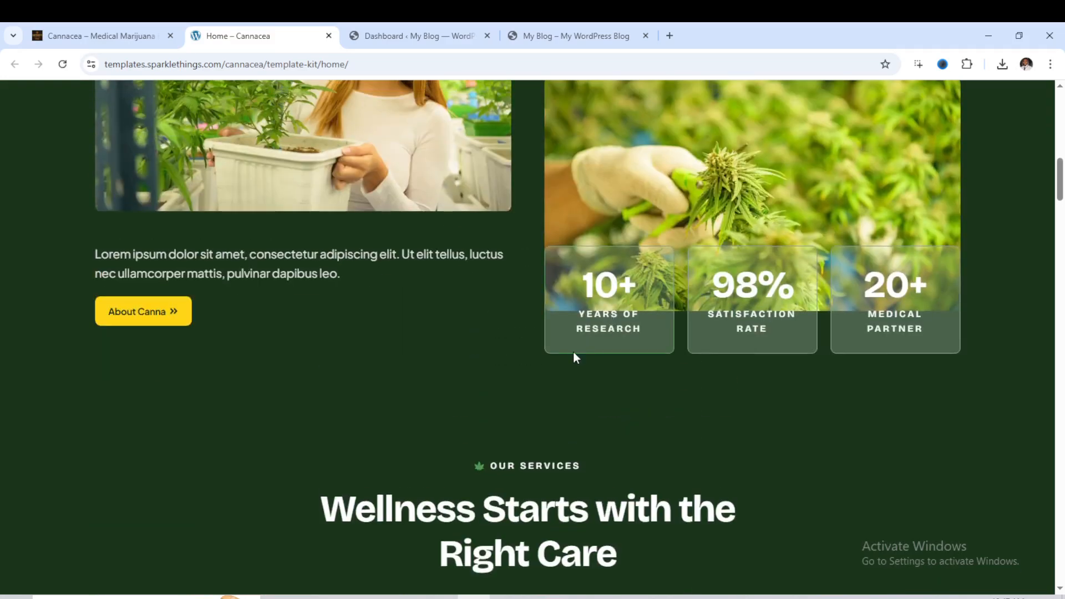
scroll(574, 355, up, 3)
scroll(572, 351, up, 3)
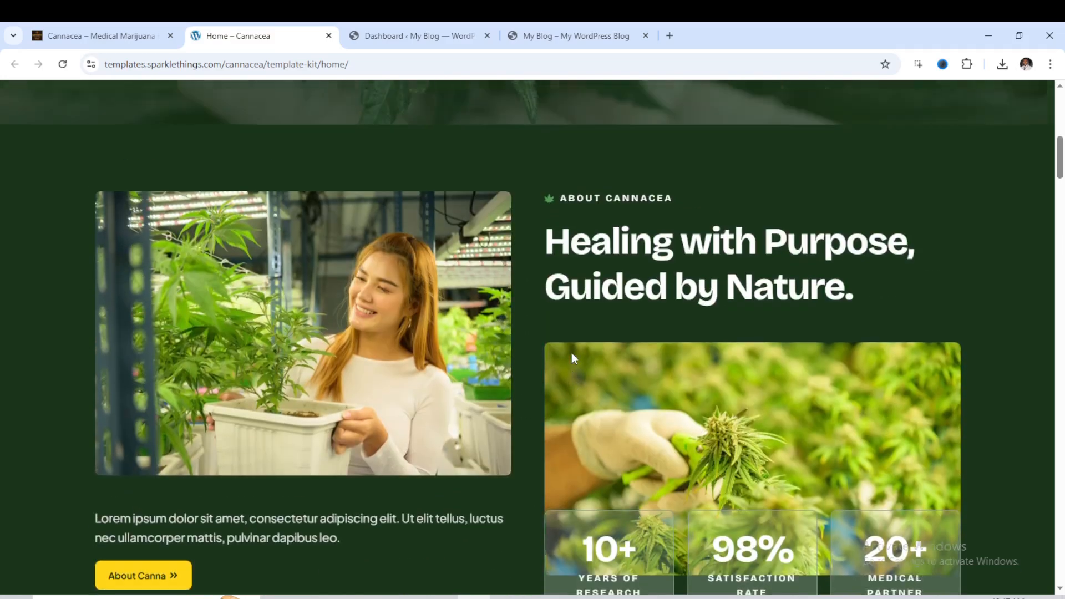
scroll(652, 331, down, 2)
scroll(652, 330, up, 3)
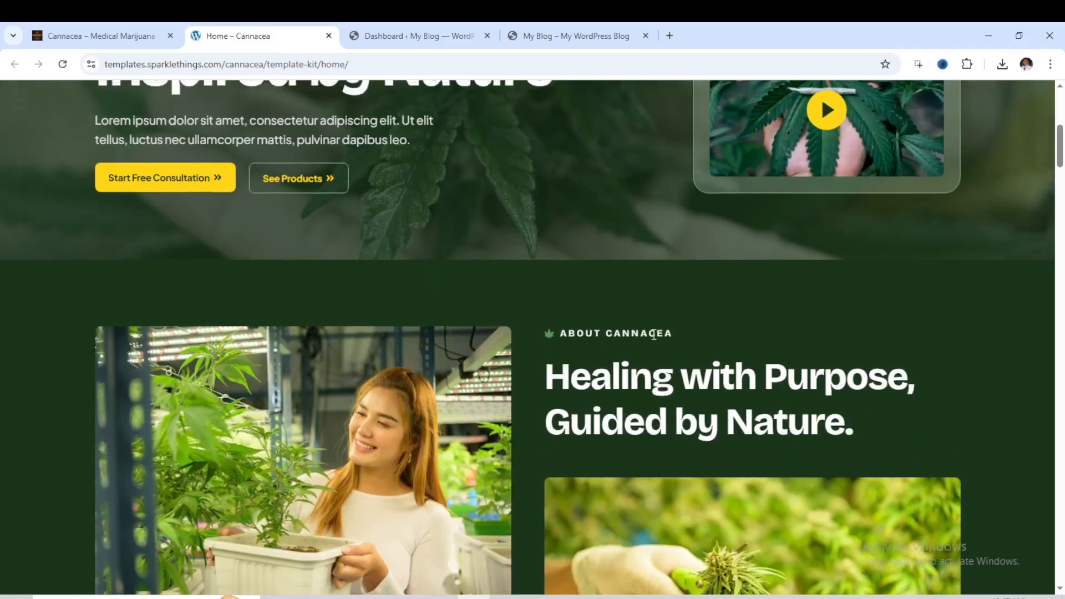
Examine the rest of the Cannacea home page, from the services through the process steps, testimonials, FAQs and blog to the footer.
scroll(652, 338, down, 11)
scroll(654, 345, down, 10)
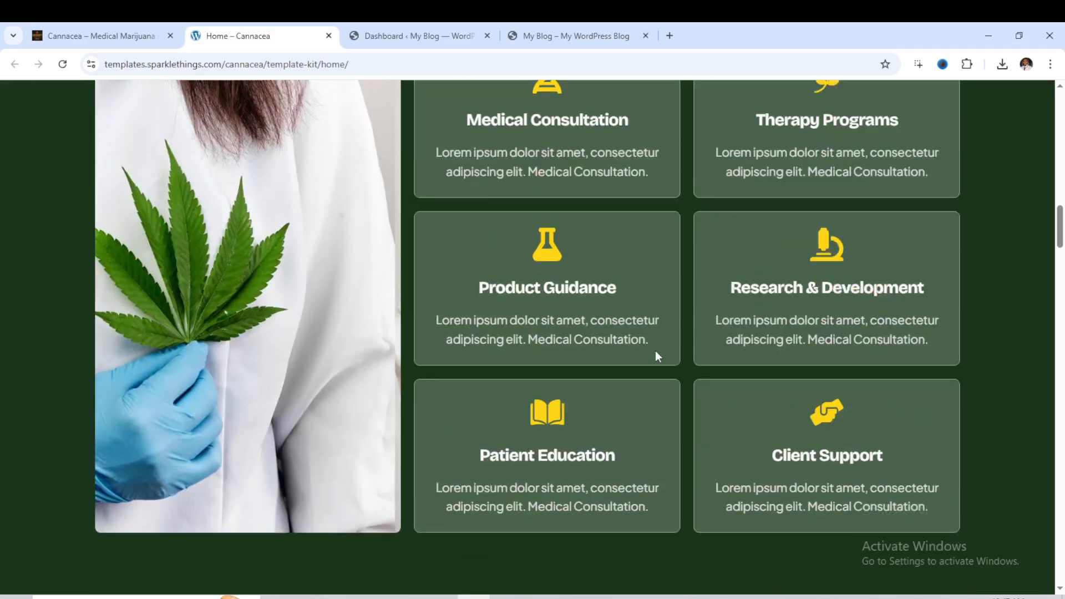
scroll(655, 349, down, 3)
scroll(654, 348, down, 2)
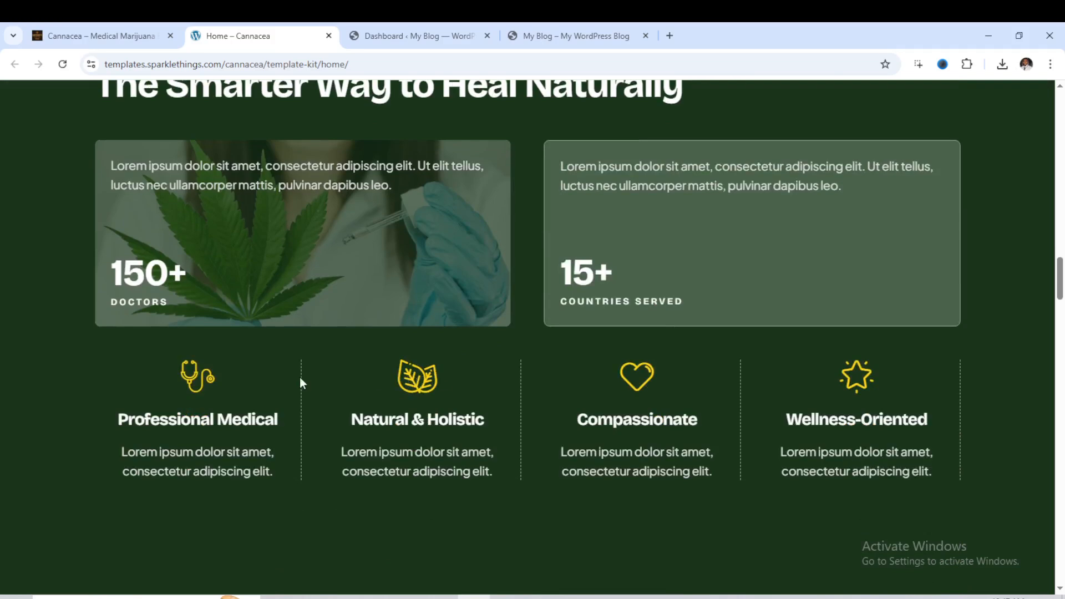
scroll(512, 378, down, 10)
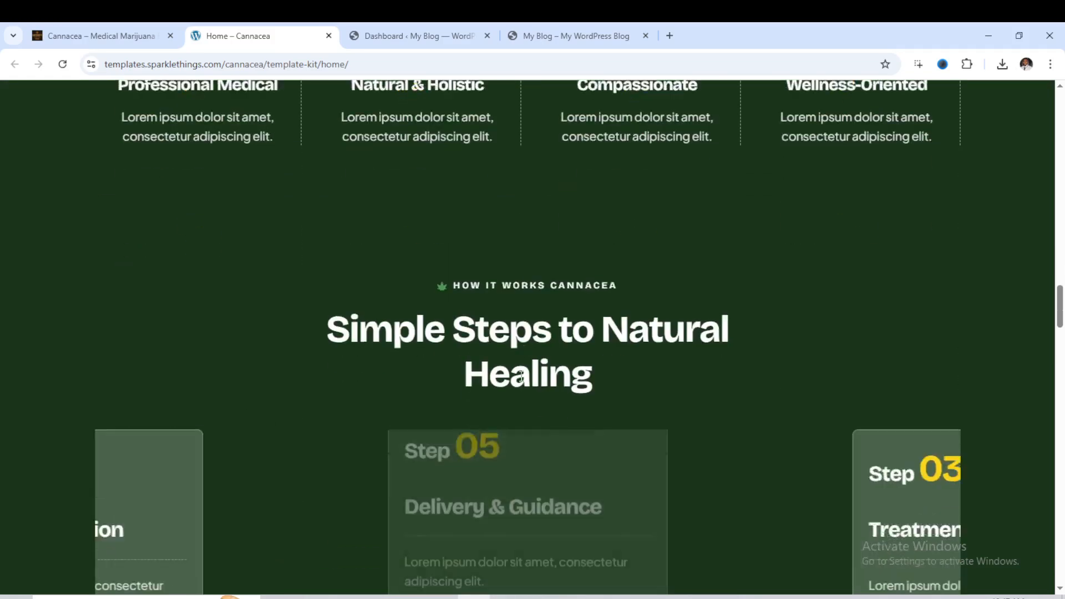
scroll(524, 385, down, 9)
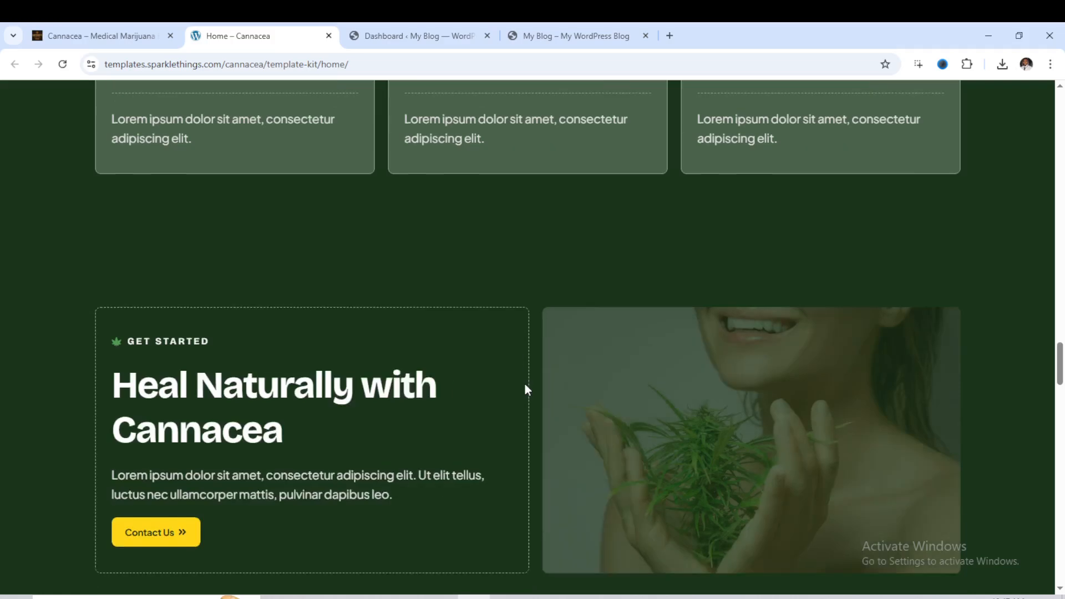
scroll(528, 387, down, 8)
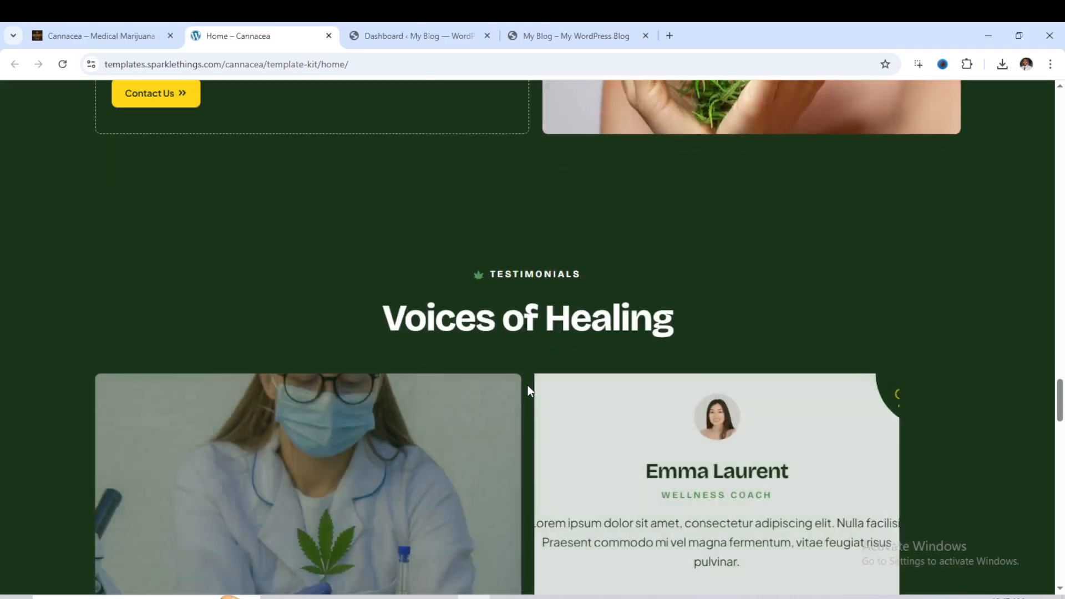
scroll(533, 380, down, 8)
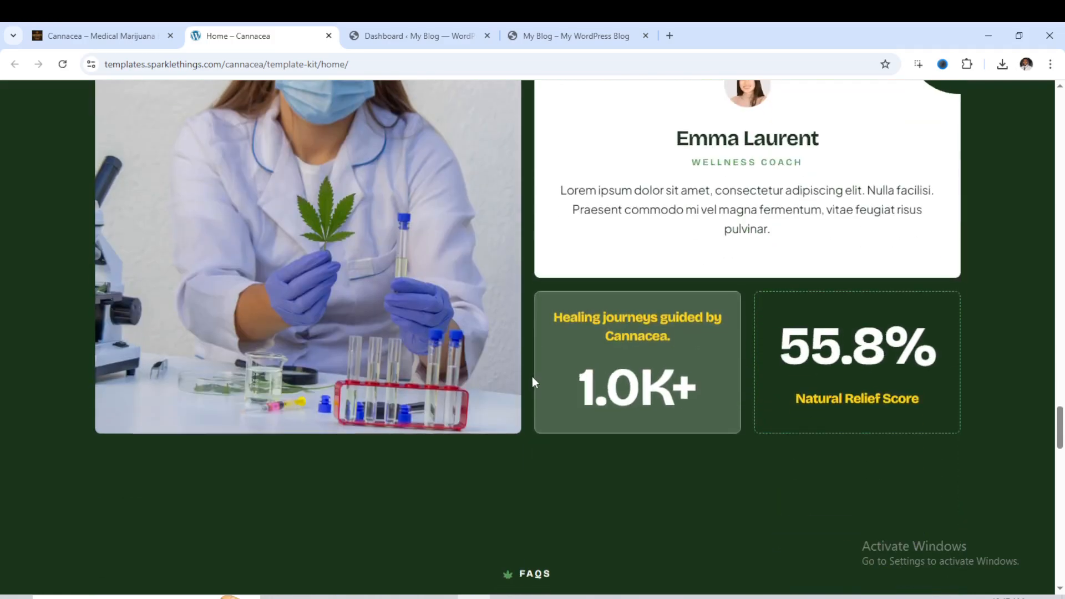
scroll(534, 379, down, 10)
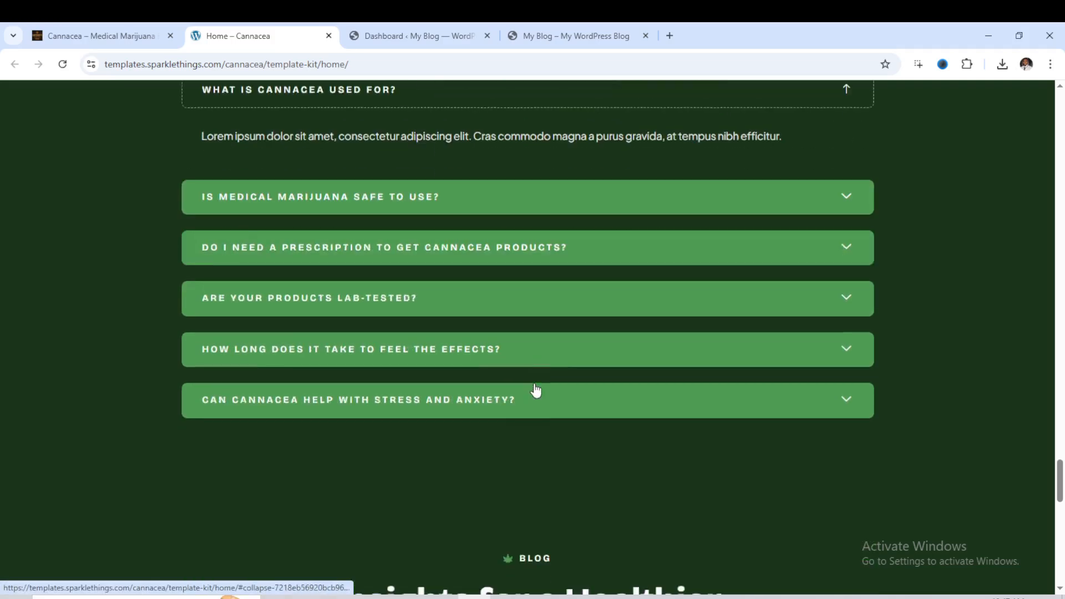
scroll(535, 385, down, 10)
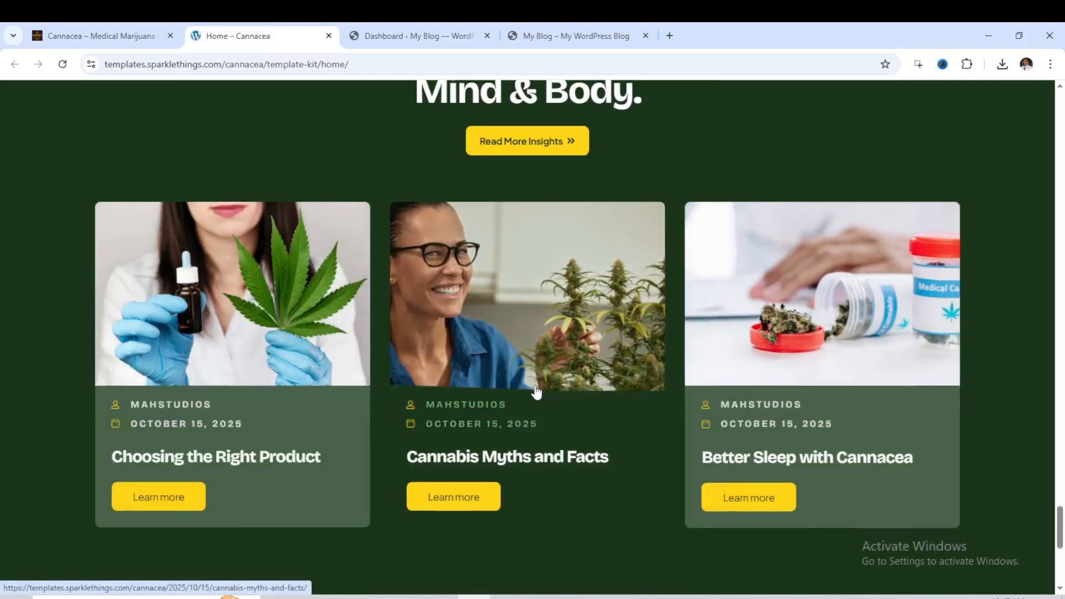
scroll(536, 390, down, 2)
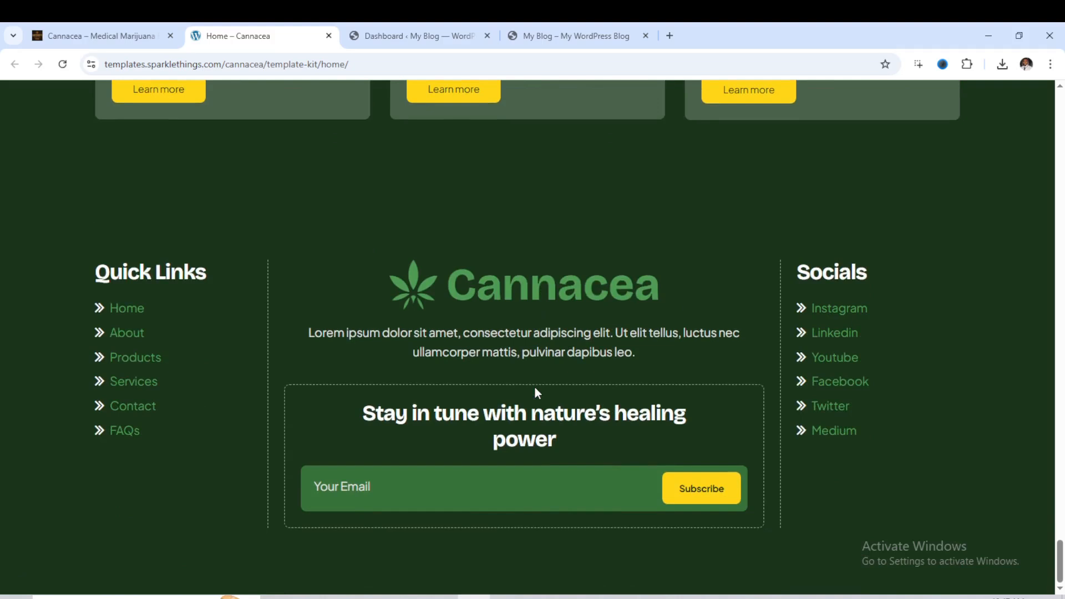
scroll(535, 391, up, 1)
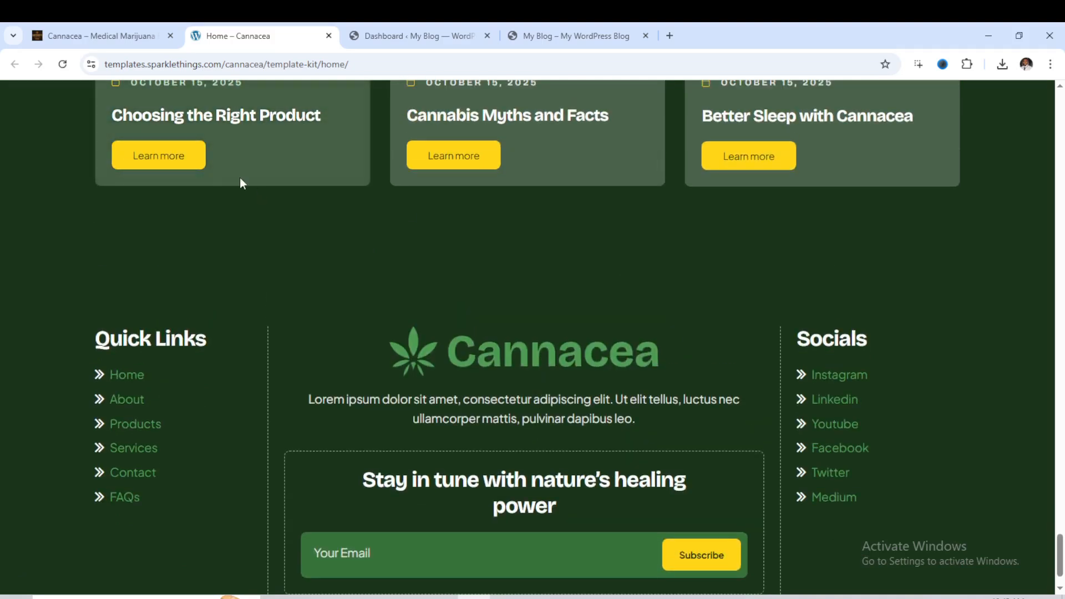
View the blog's WordPress dashboard and its current public front page, ending back at the dashboard.
click(422, 36)
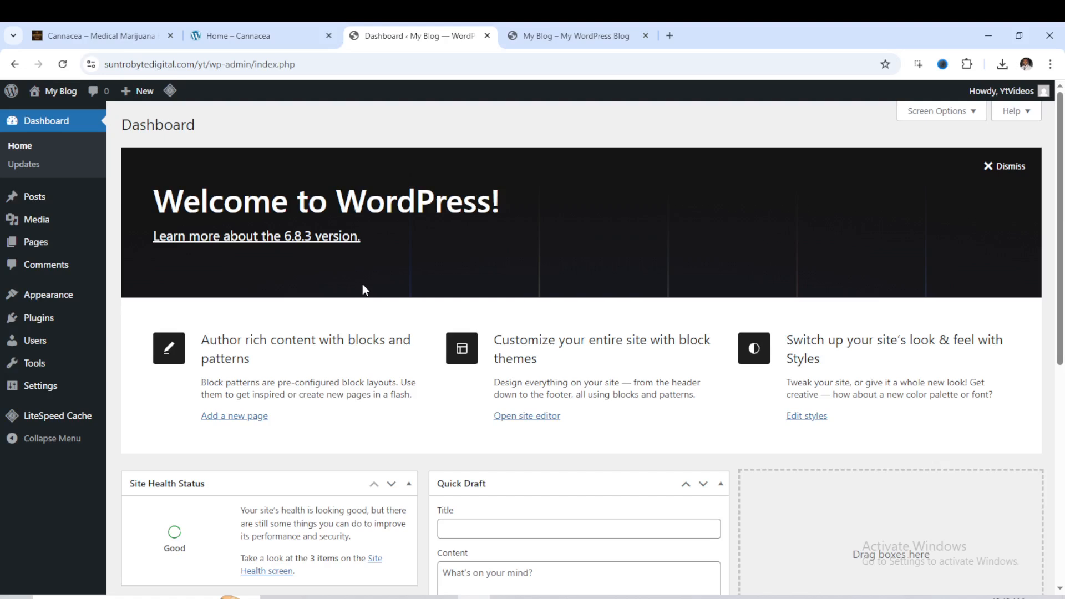
click(553, 29)
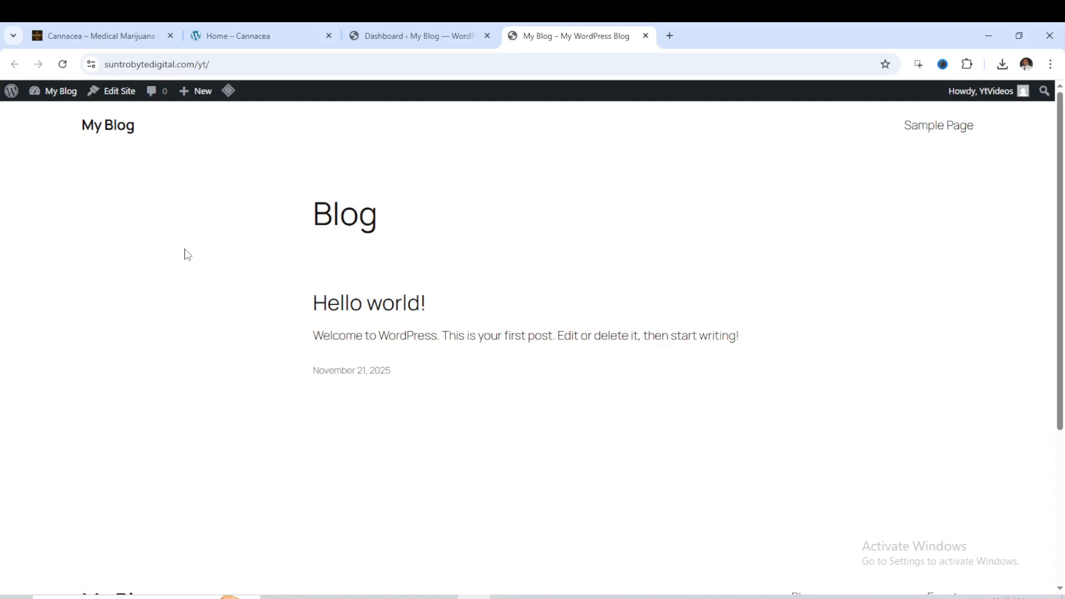
click(409, 43)
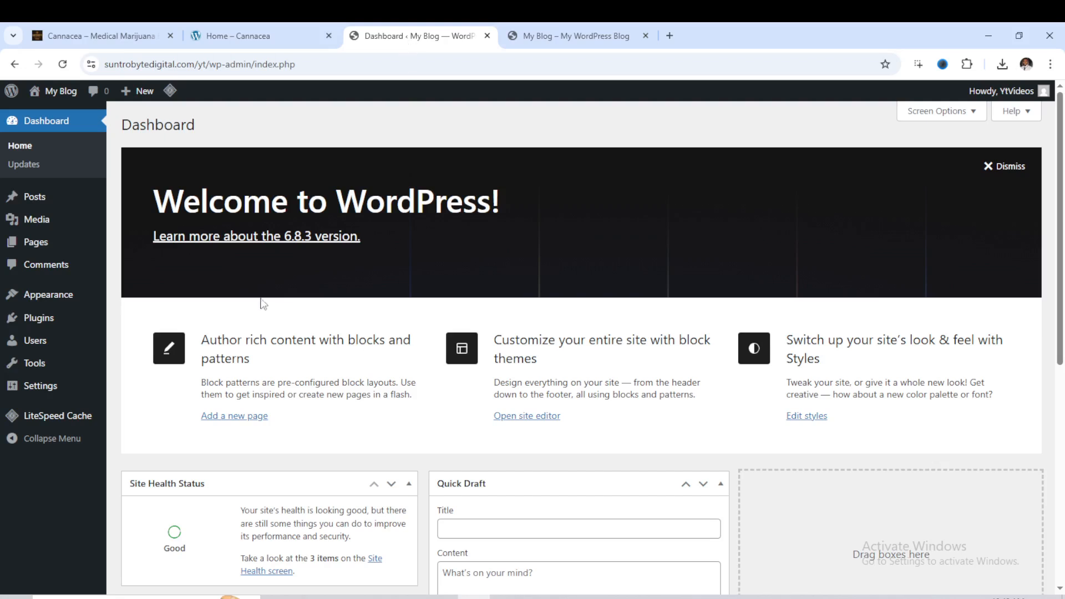
Install the Hello Elementor theme from the popular WordPress themes and activate it.
mouse_move(39, 302)
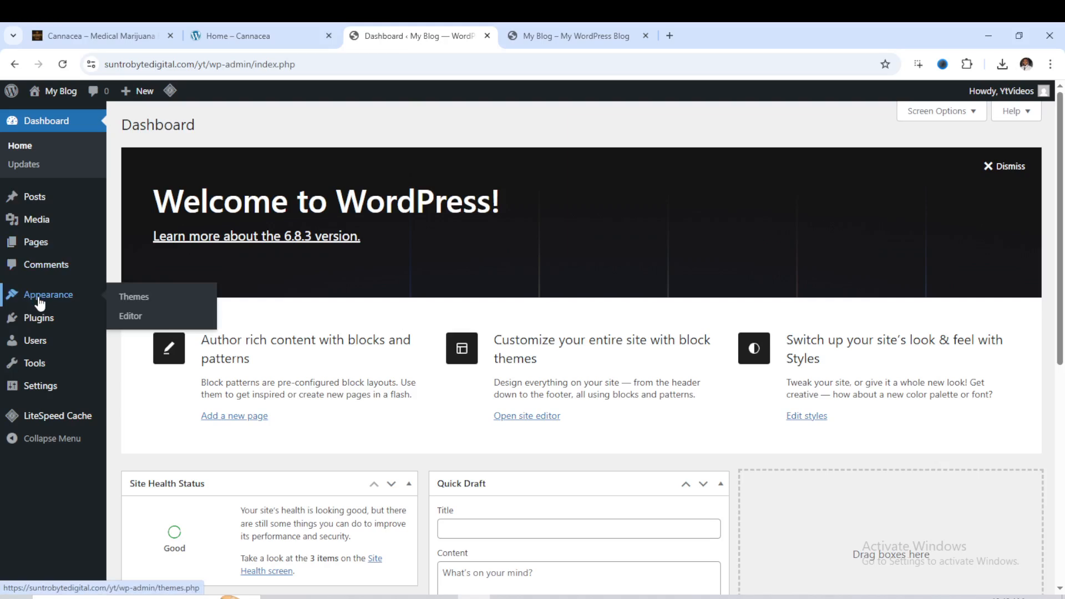
click(131, 305)
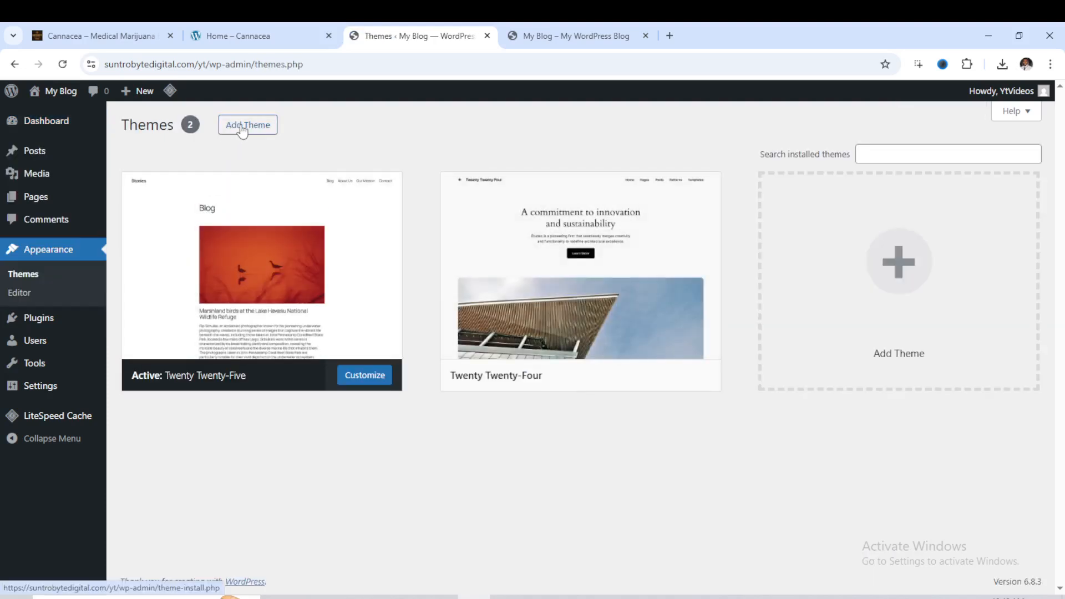
click(242, 126)
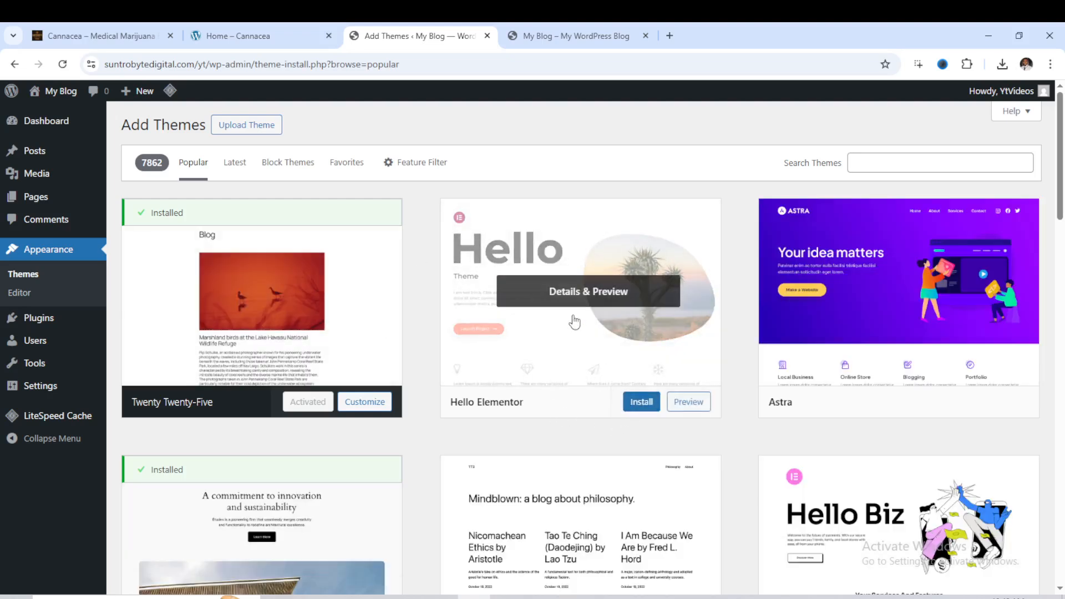
click(641, 409)
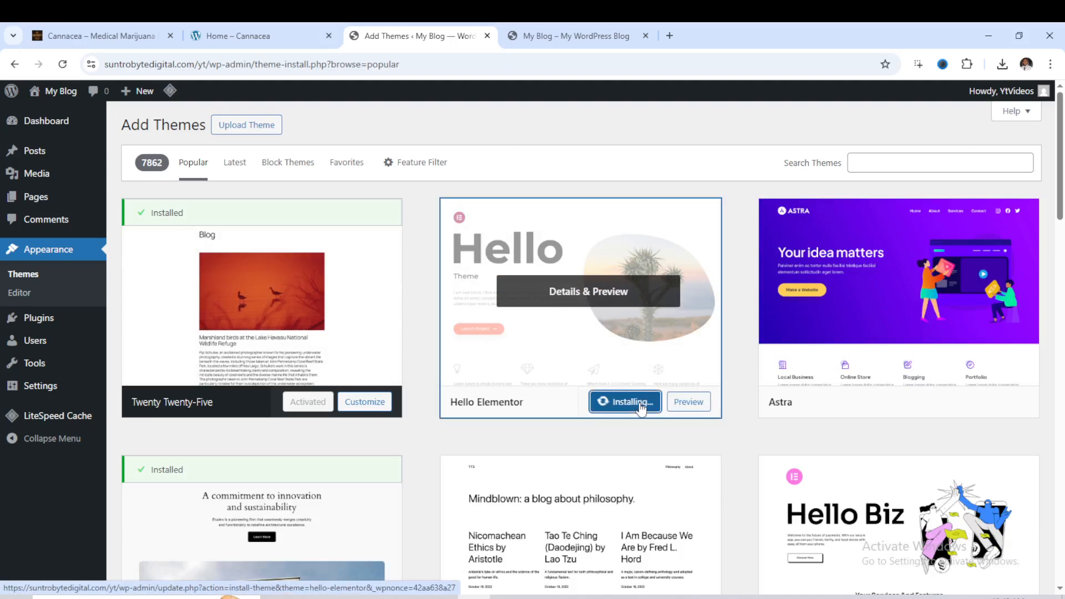
click(879, 163)
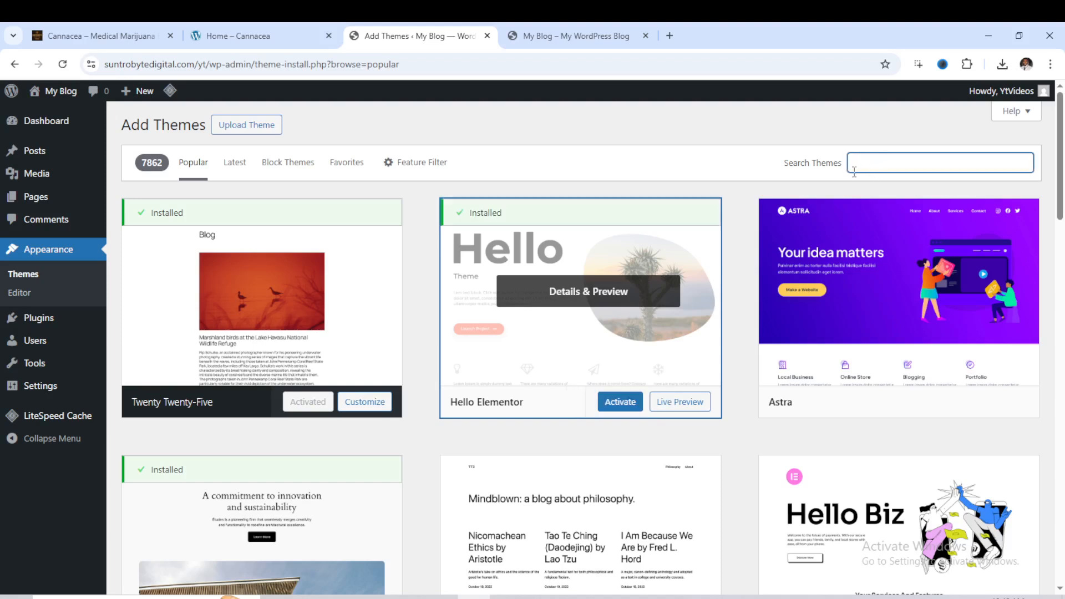
click(626, 408)
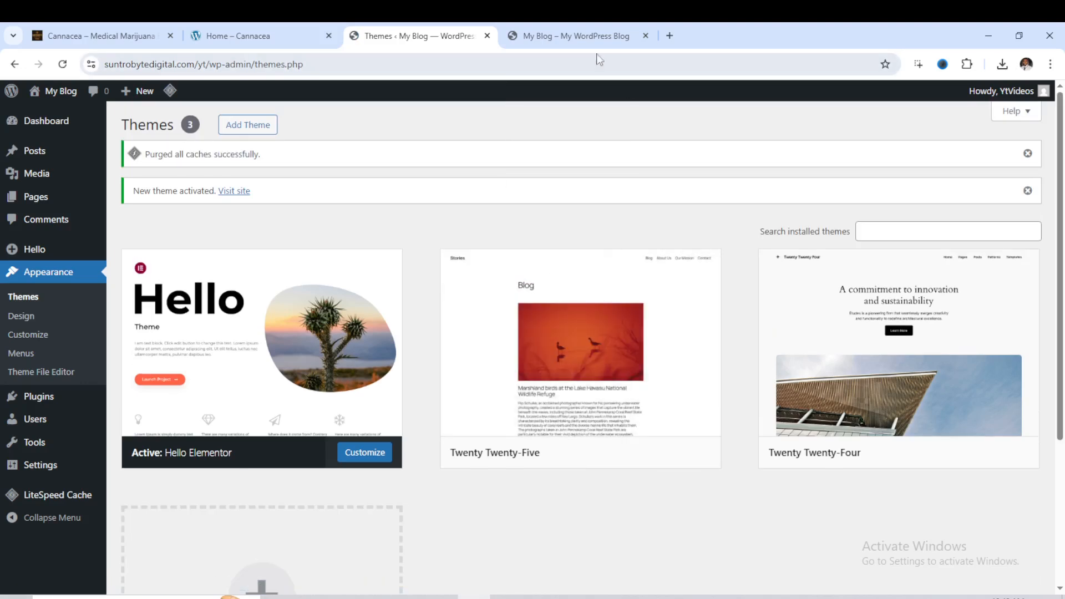
Reload the blog's public front page to check it with the new theme, and return to the WordPress admin.
click(595, 40)
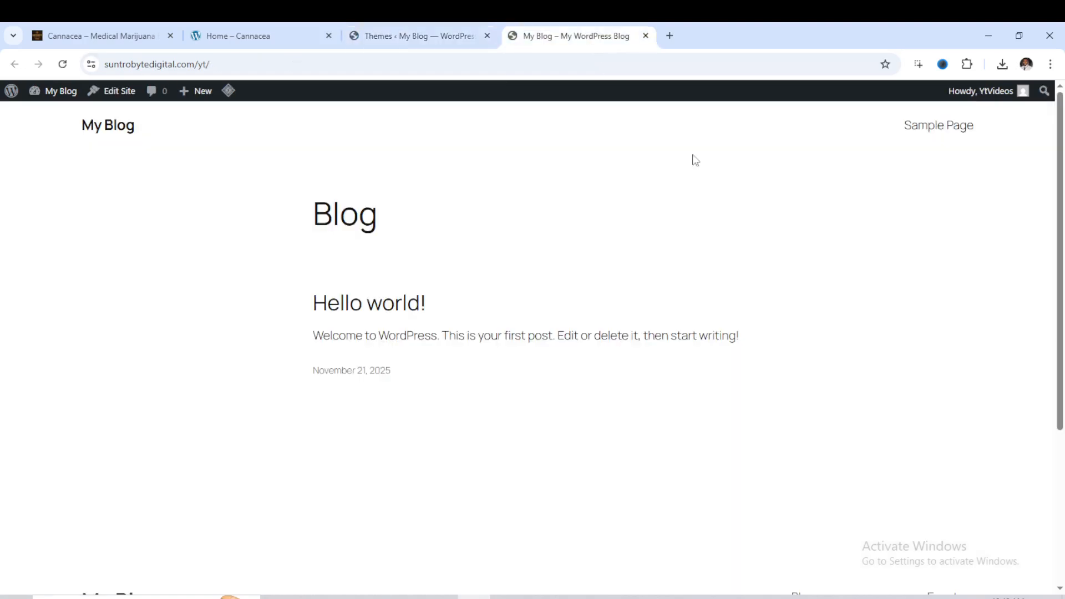
click(62, 64)
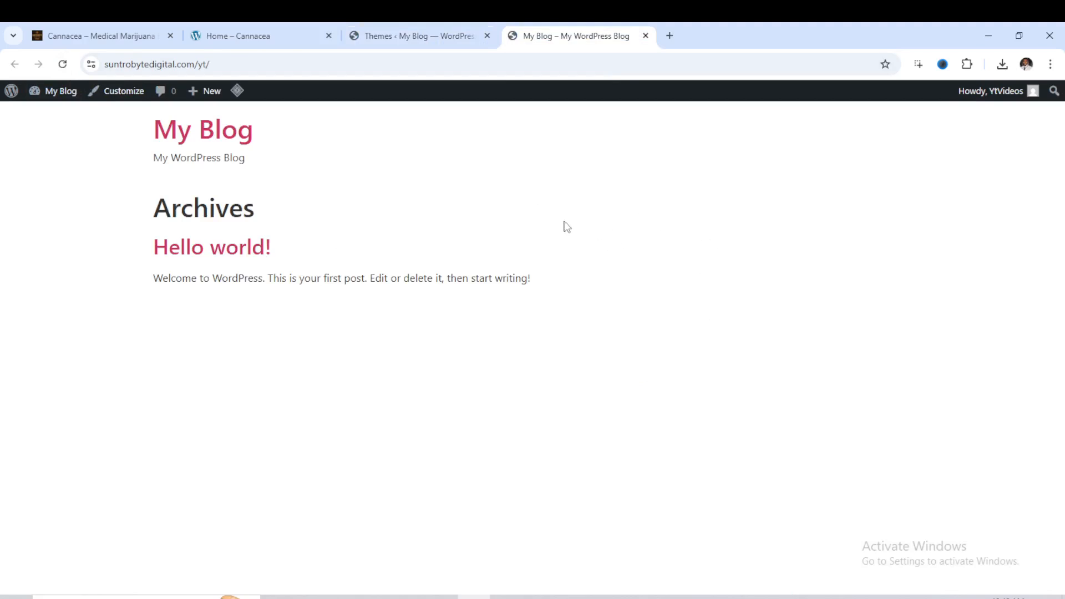
click(402, 47)
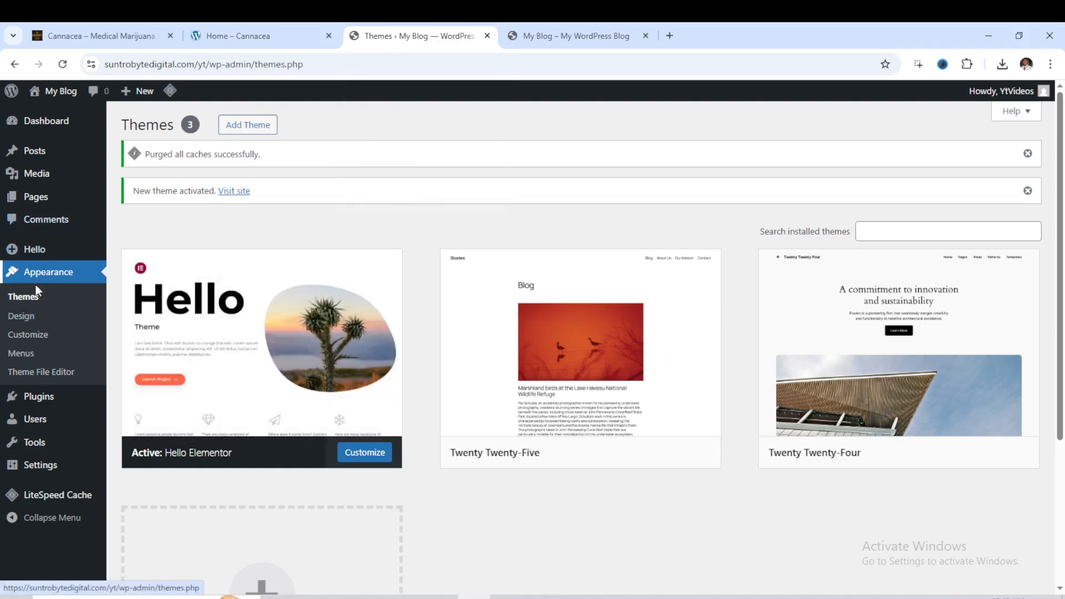
Open the list of all the site's pages in the WordPress admin.
mouse_move(38, 423)
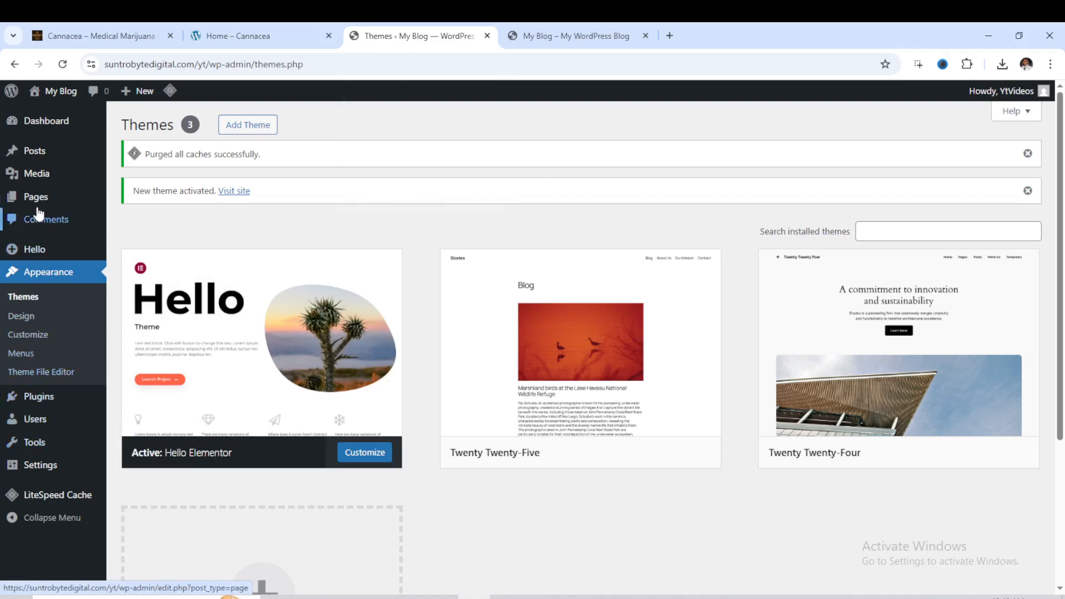
mouse_move(92, 198)
click(135, 201)
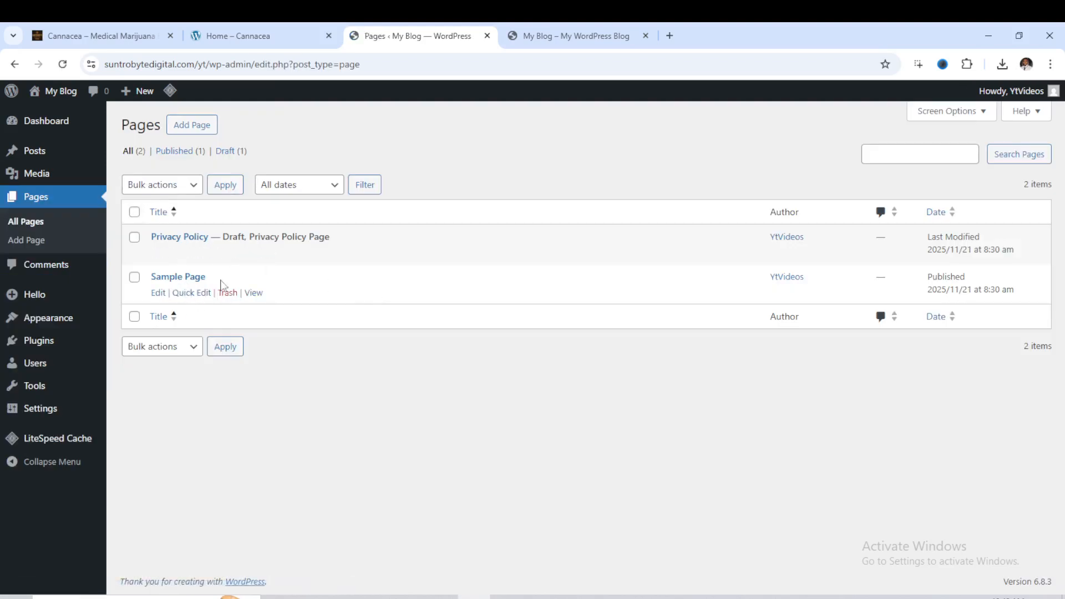
Move the Sample Page to the trash, and publish a new blank page titled Home, returning to the pages list.
click(227, 296)
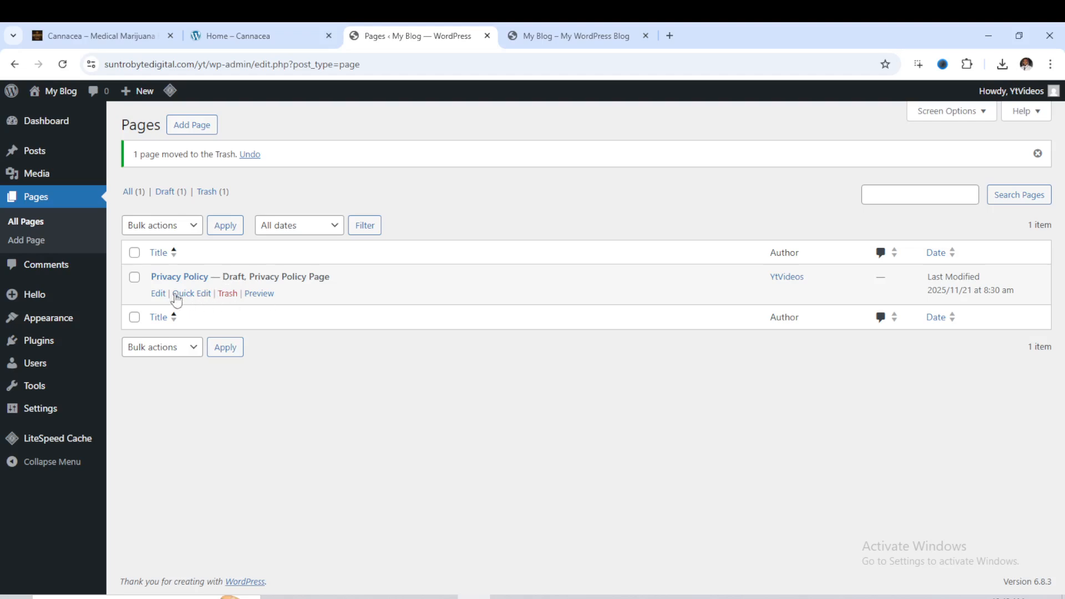
click(191, 126)
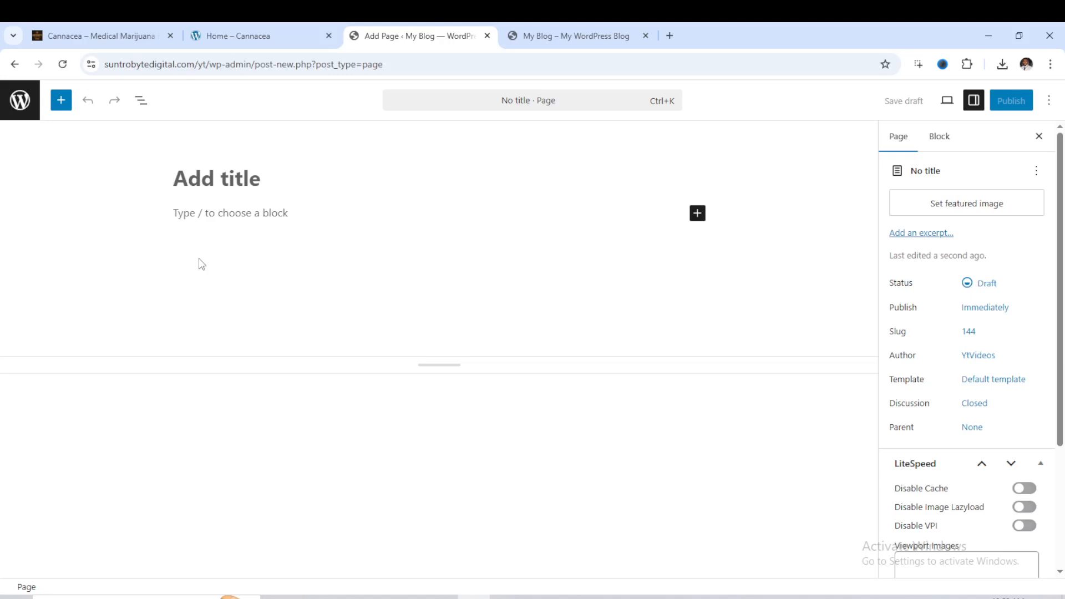
text(Home)
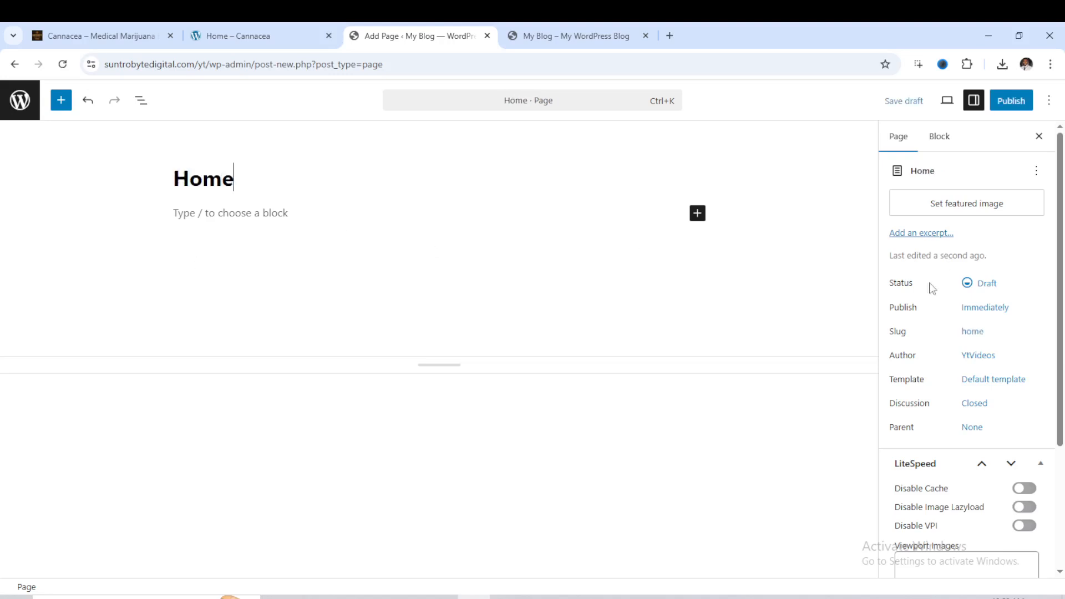
click(1011, 101)
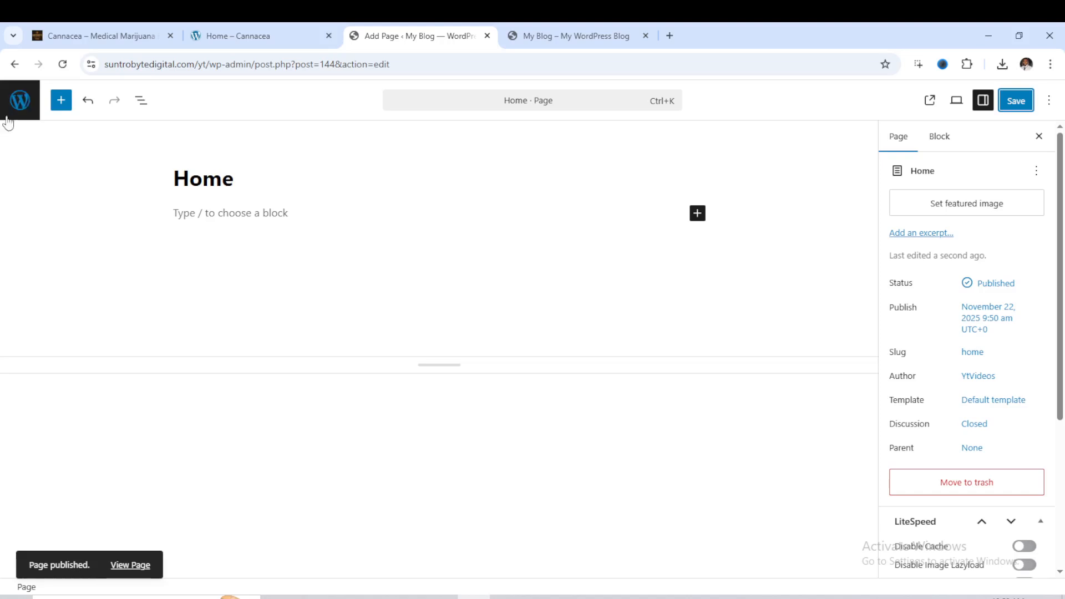
click(14, 64)
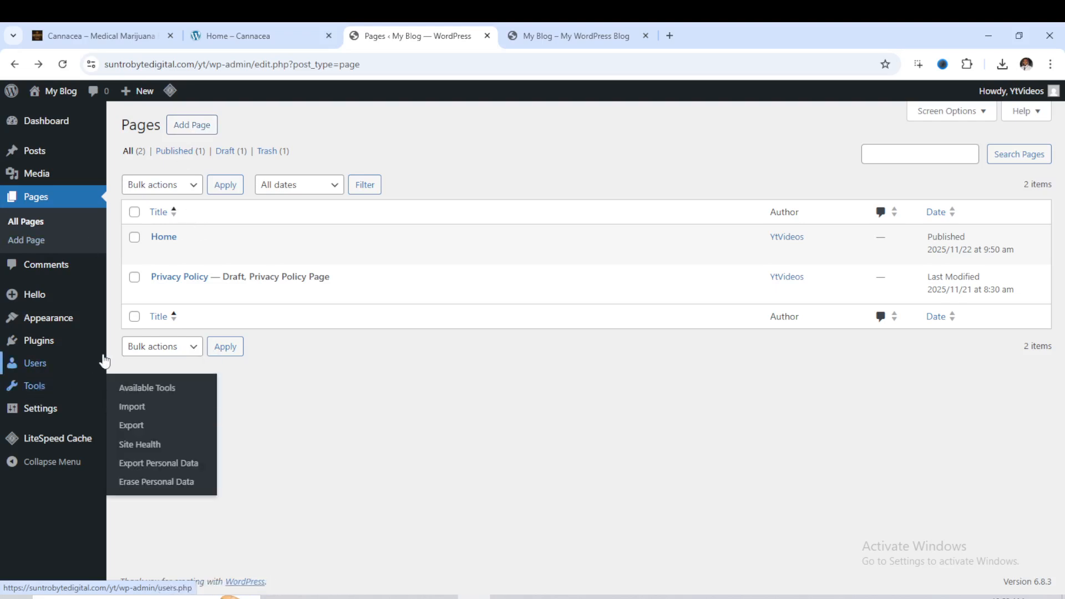
Set the site's homepage to display the static page Home in the Reading settings and save the changes.
mouse_move(31, 371)
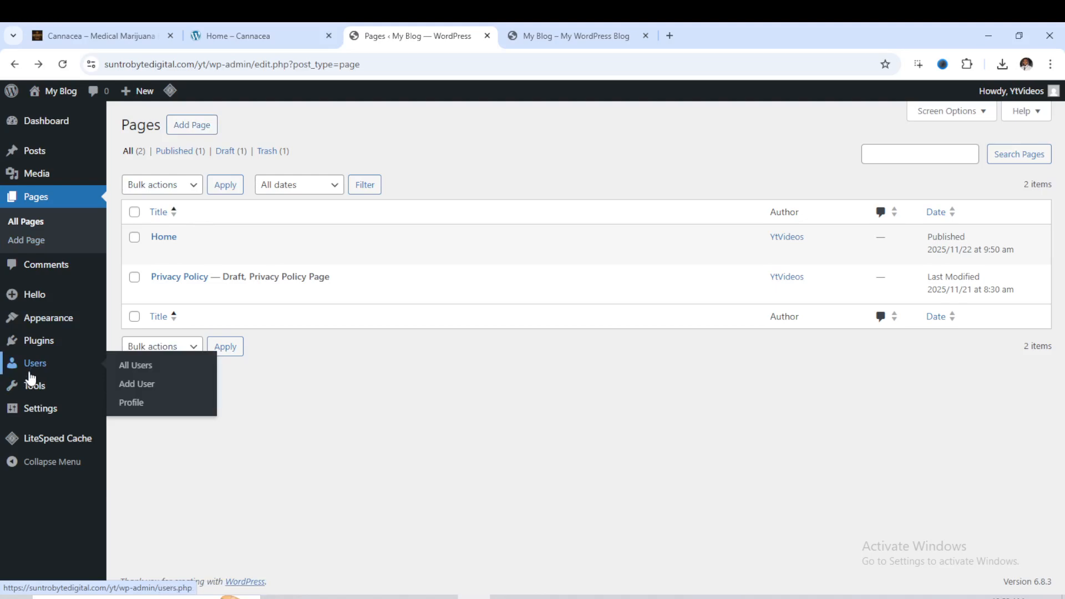
mouse_move(38, 414)
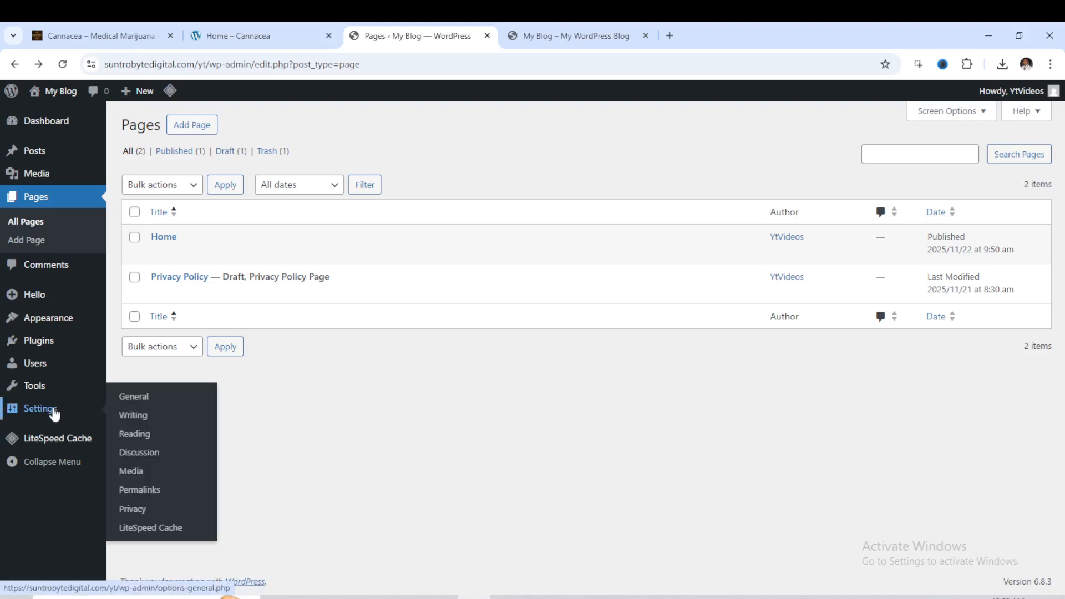
click(138, 435)
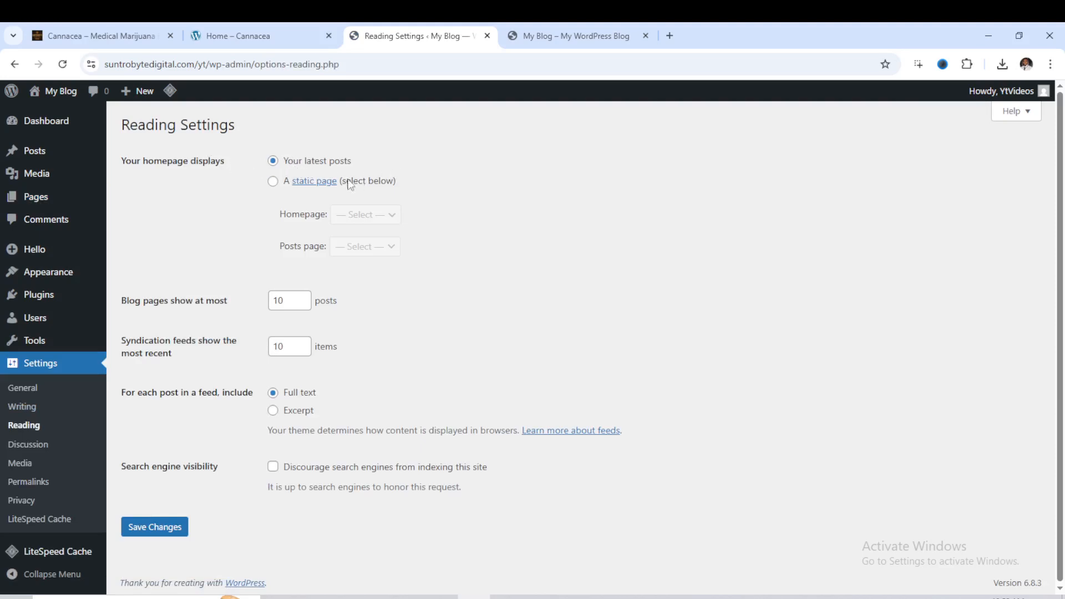
click(274, 183)
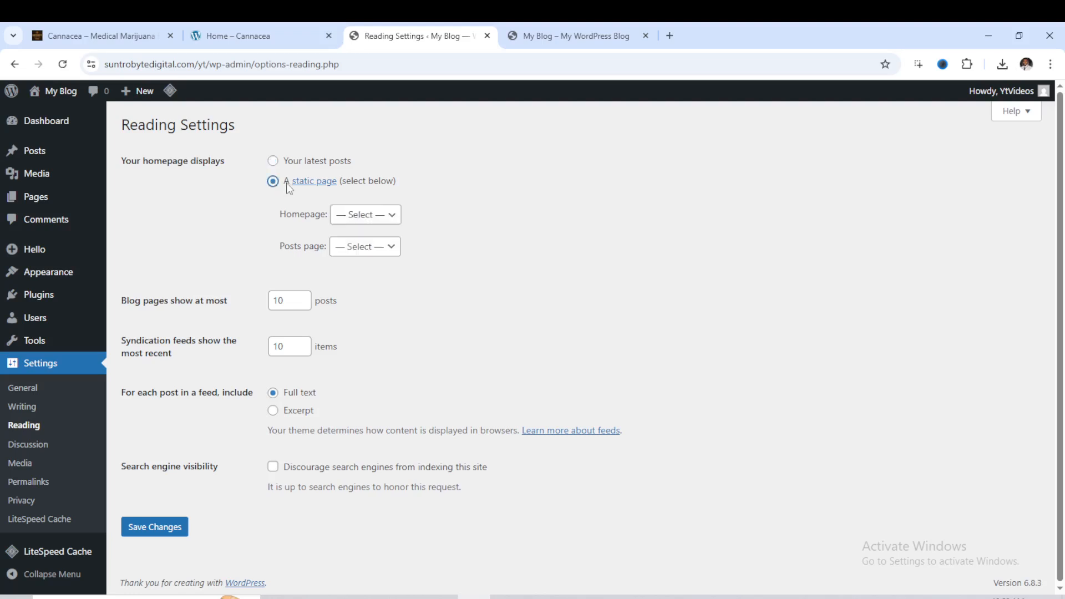
click(377, 216)
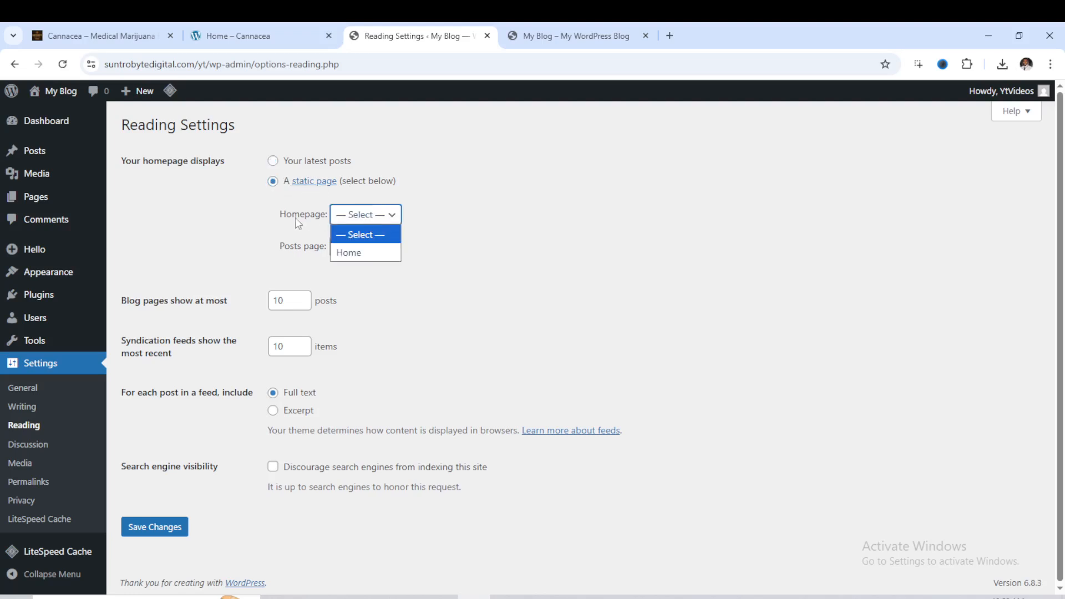
click(358, 253)
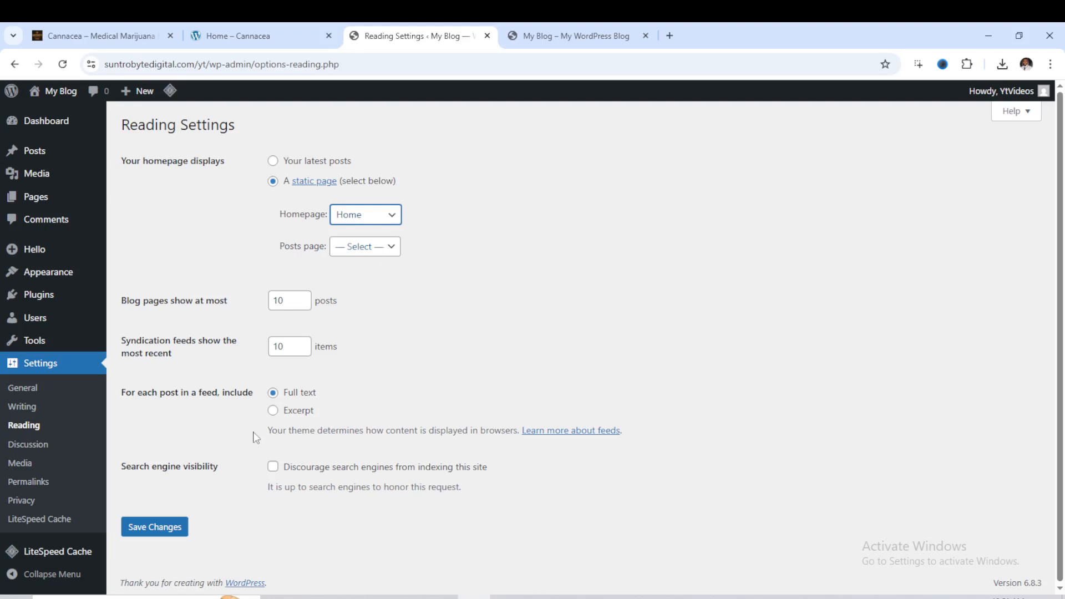
click(165, 527)
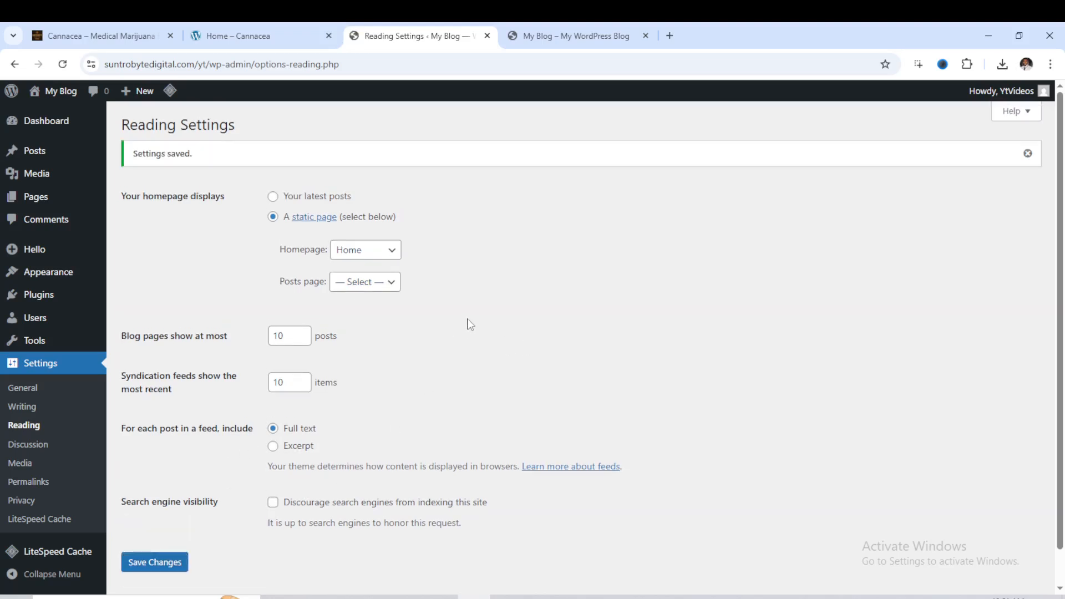
Reload the blog's public front page to check the static homepage, and return to the WordPress admin.
click(583, 35)
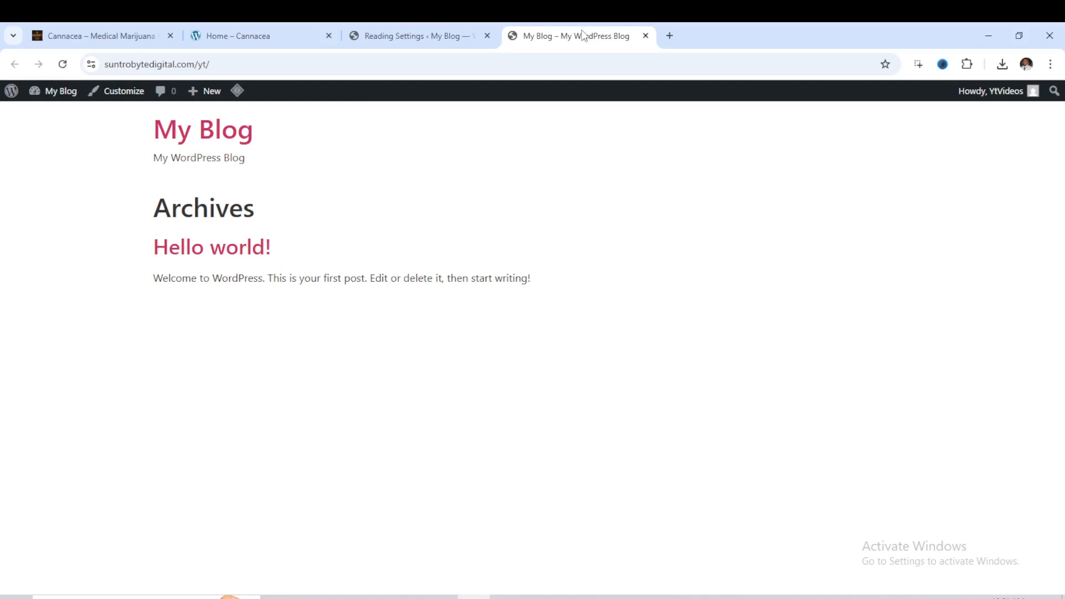
click(63, 65)
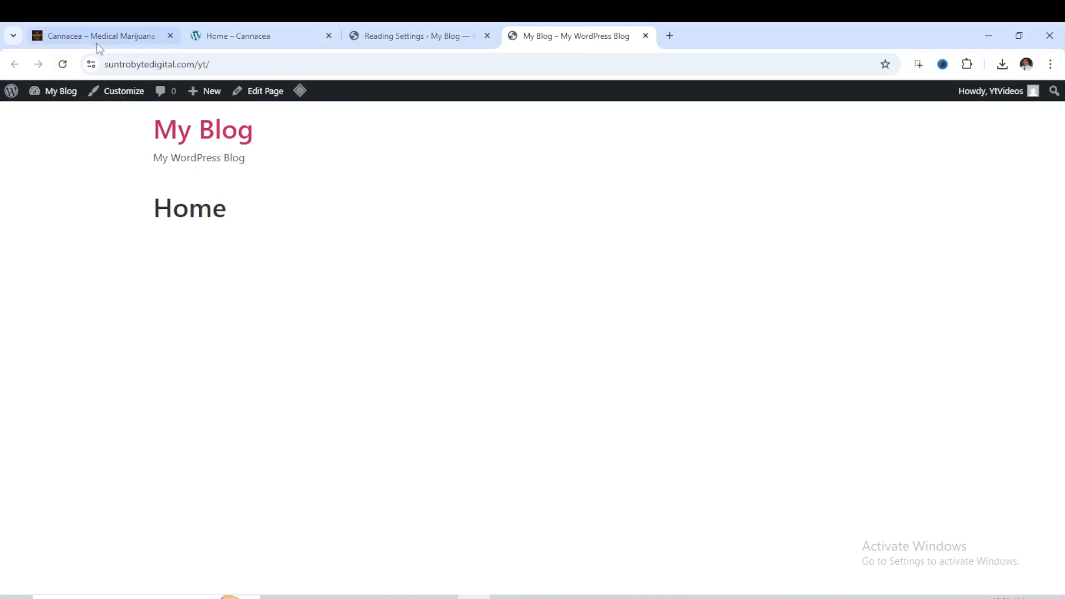
click(394, 32)
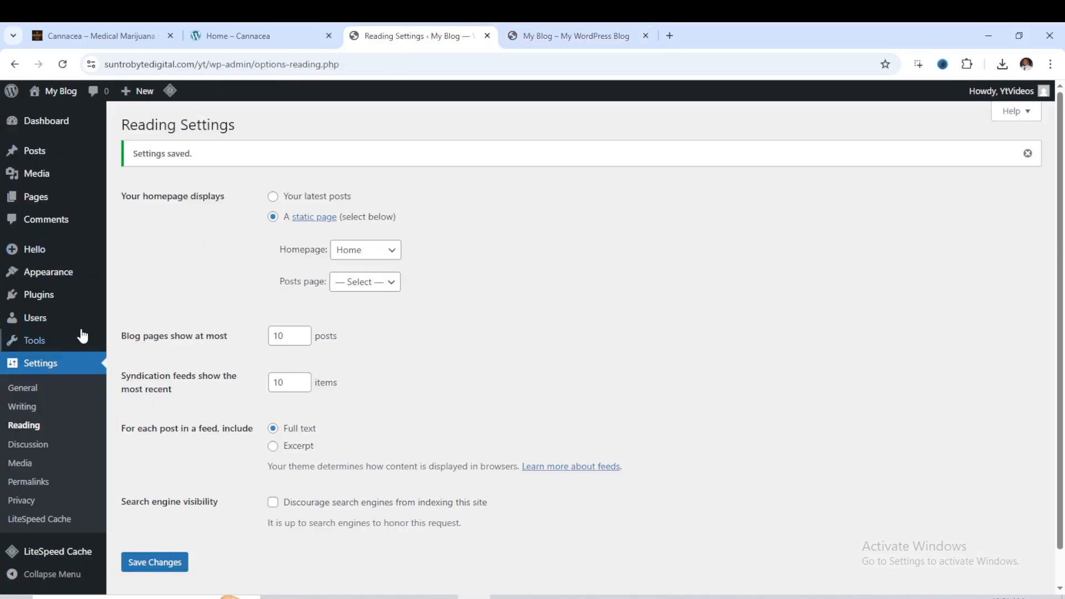
Search the WordPress plugins for "elementor" and install the Elementor Website Builder plugin.
mouse_move(88, 326)
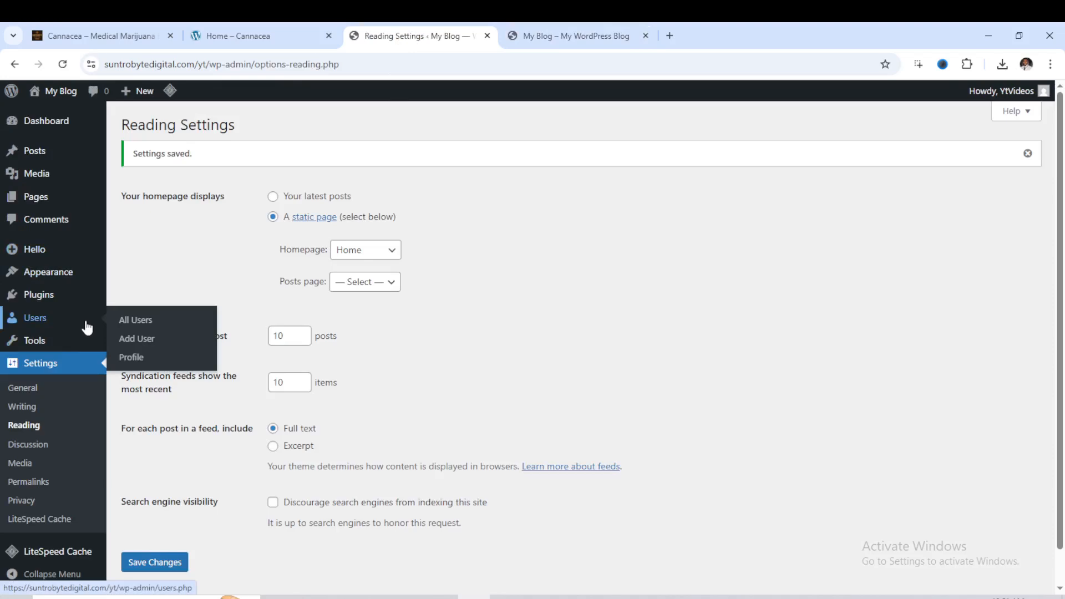
mouse_move(34, 299)
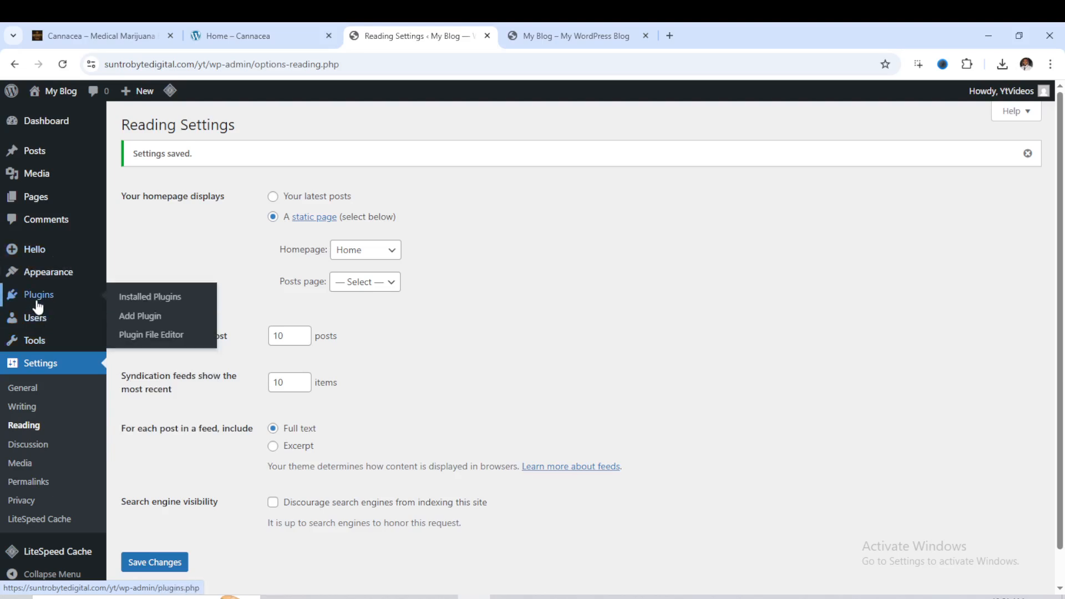
click(153, 303)
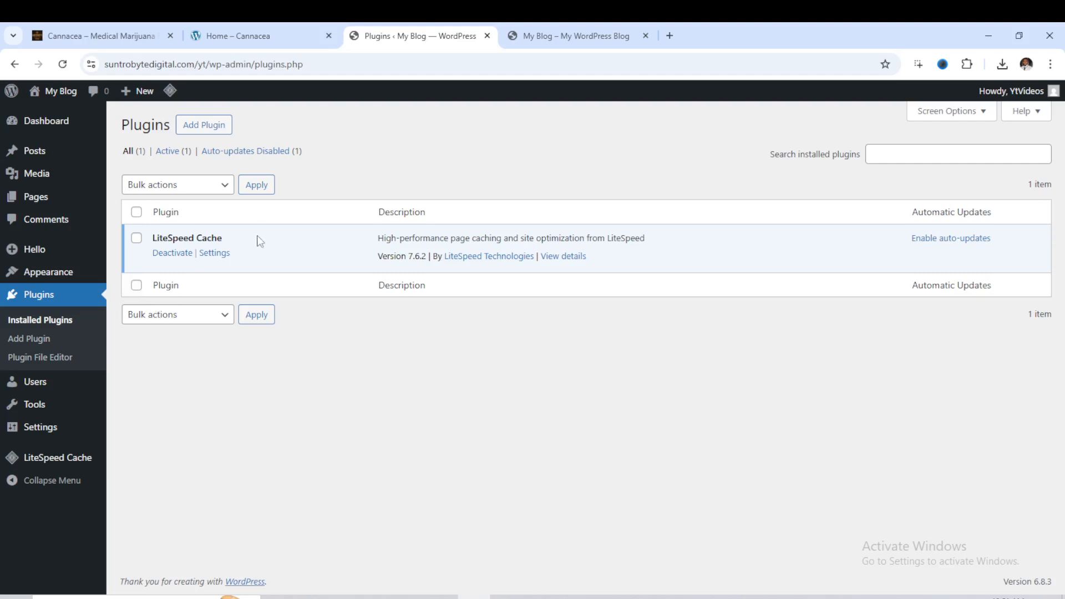
click(212, 134)
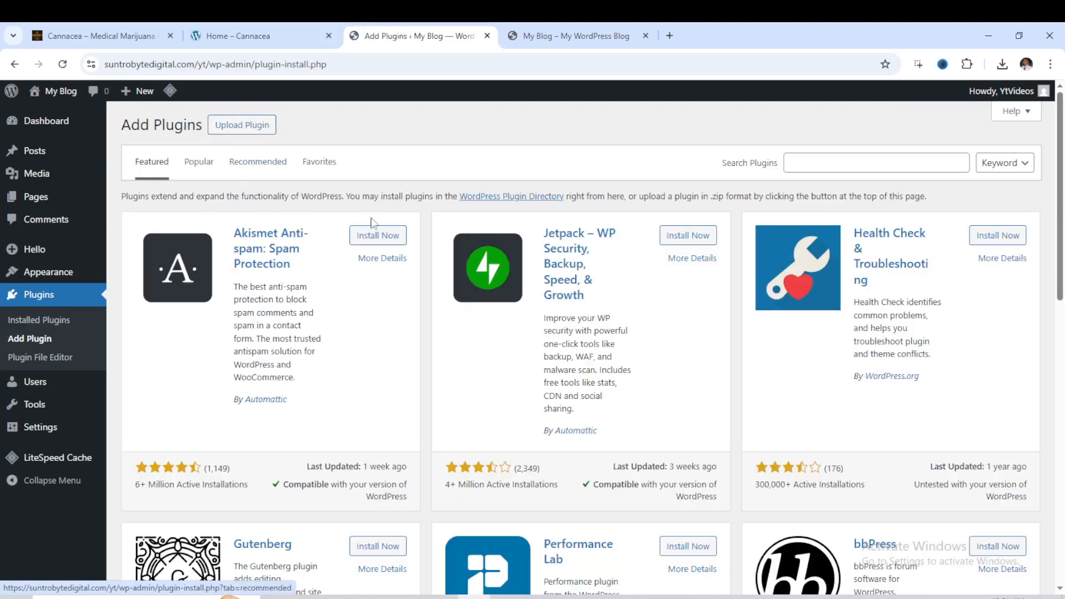
click(829, 166)
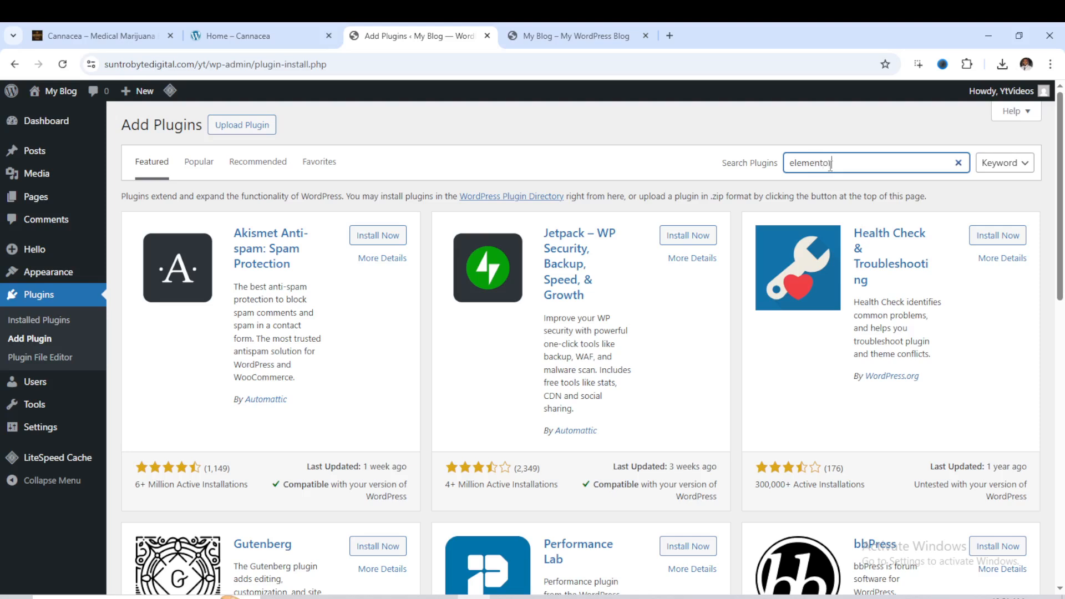
key(Return)
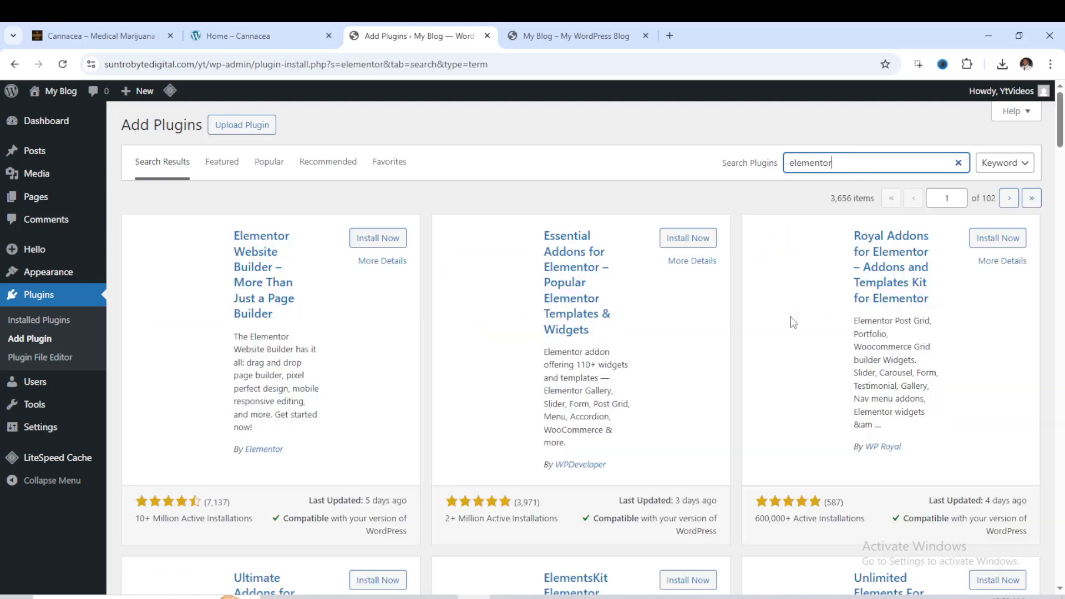
click(376, 241)
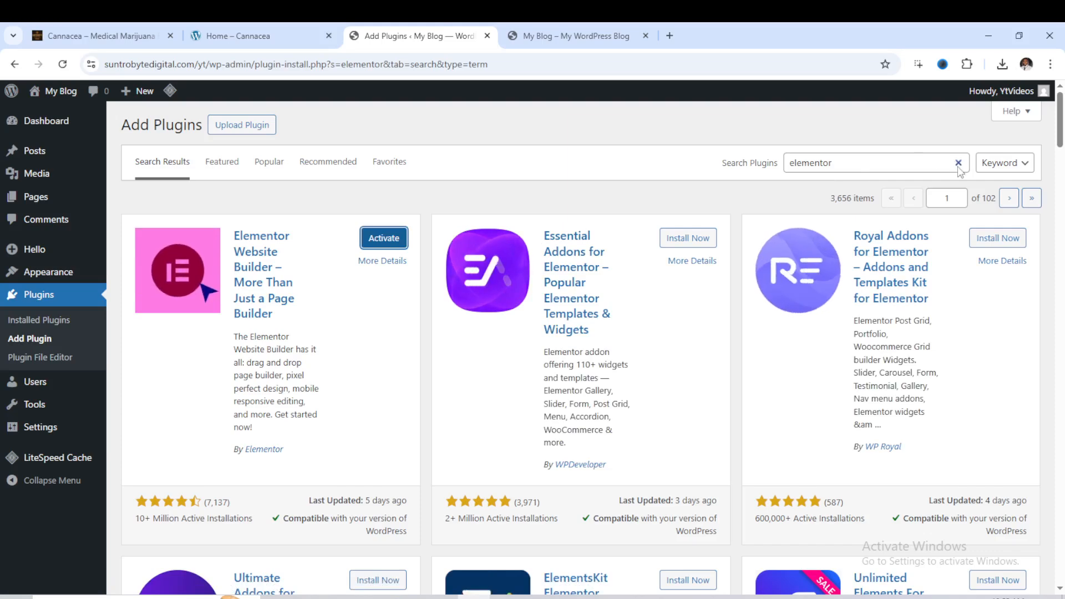
Search the plugins for "Template kit import" and install the Template Kit – Import plugin by envato.
click(959, 163)
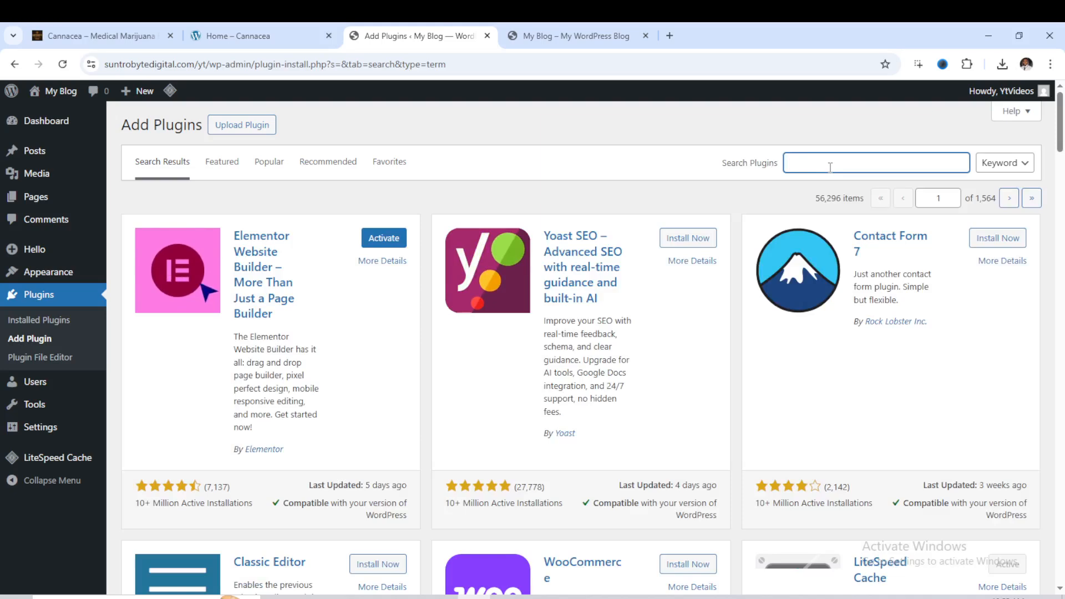
text(Tem)
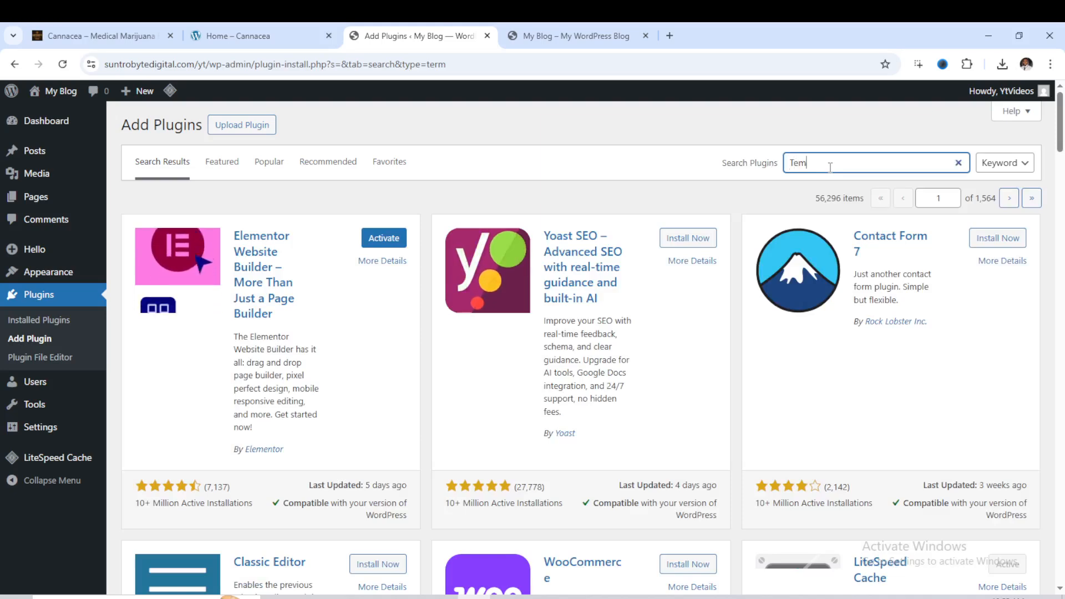
text(plat)
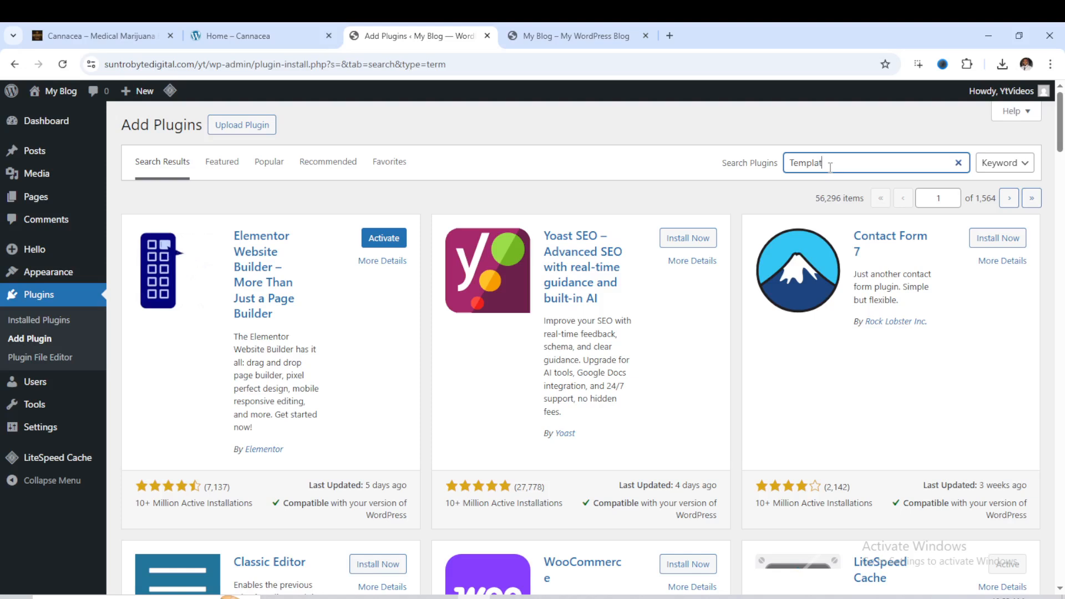
text(e ki)
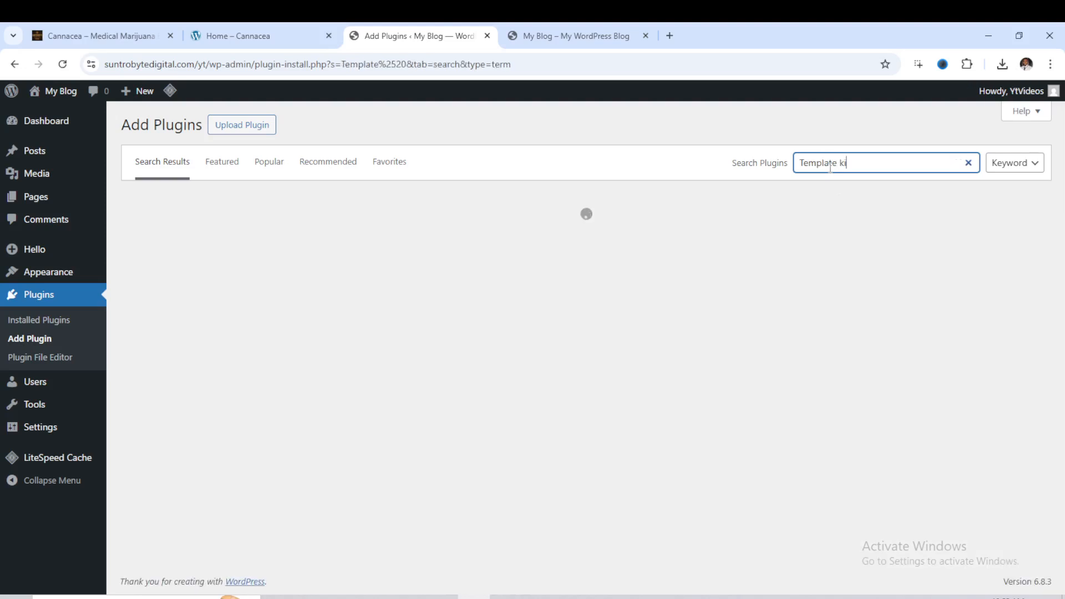
text(t import)
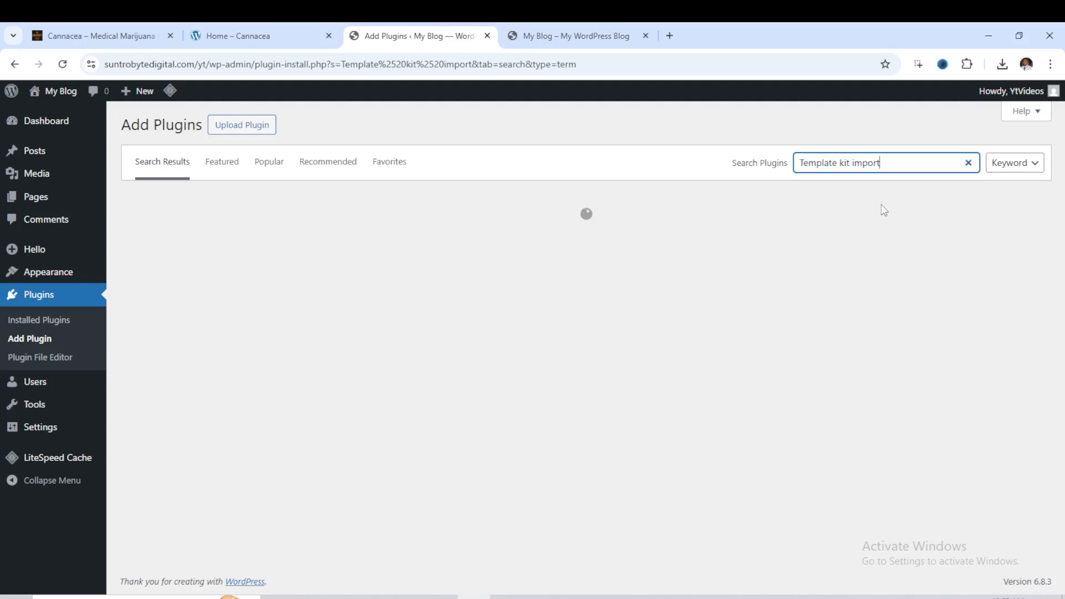
scroll(489, 305, down, 5)
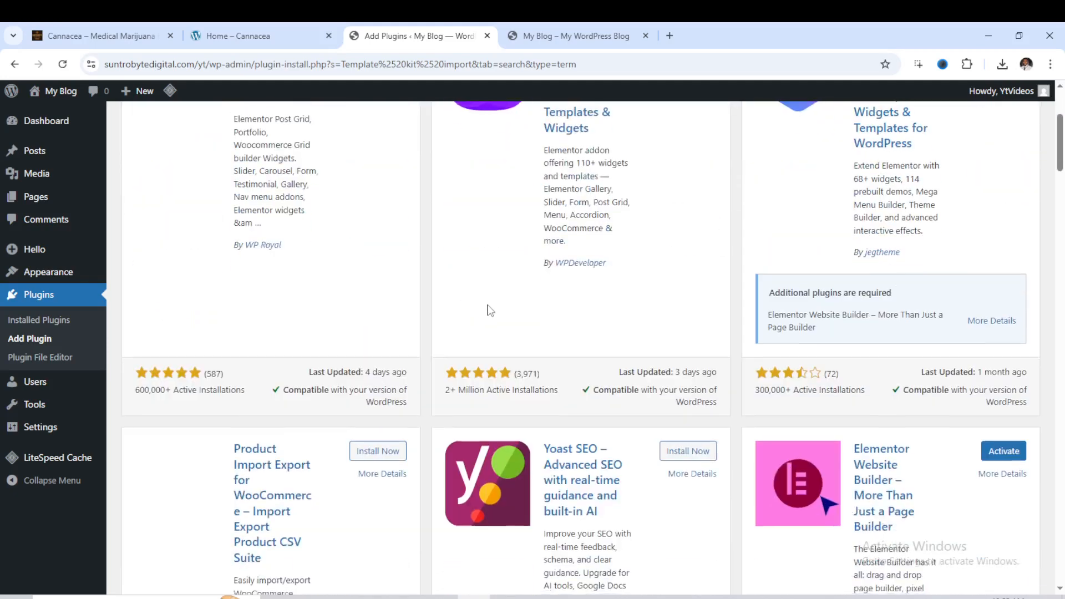
scroll(505, 333, down, 8)
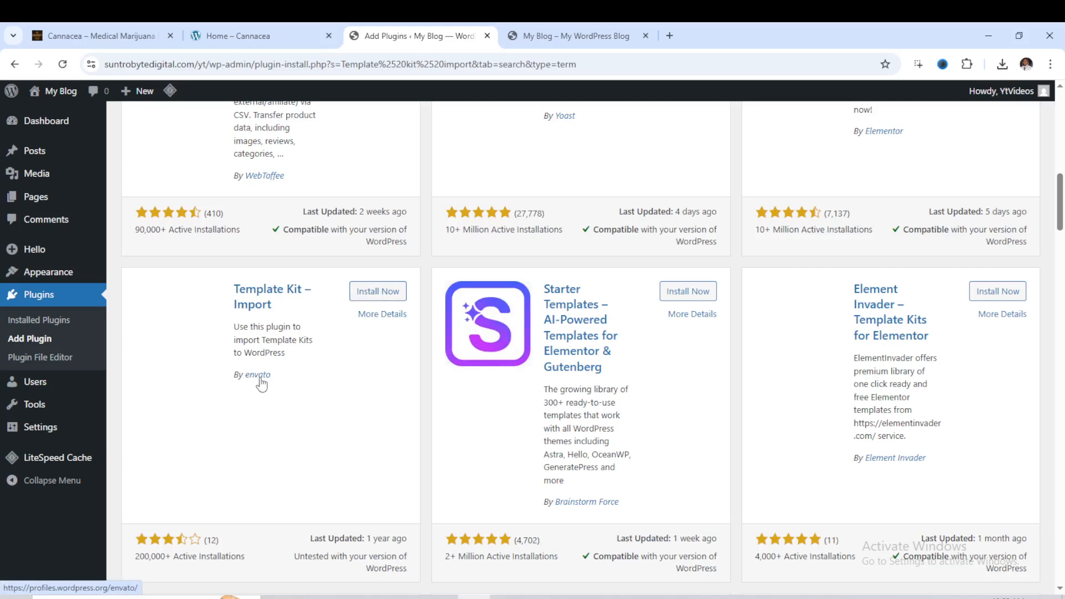
scroll(261, 383, down, 1)
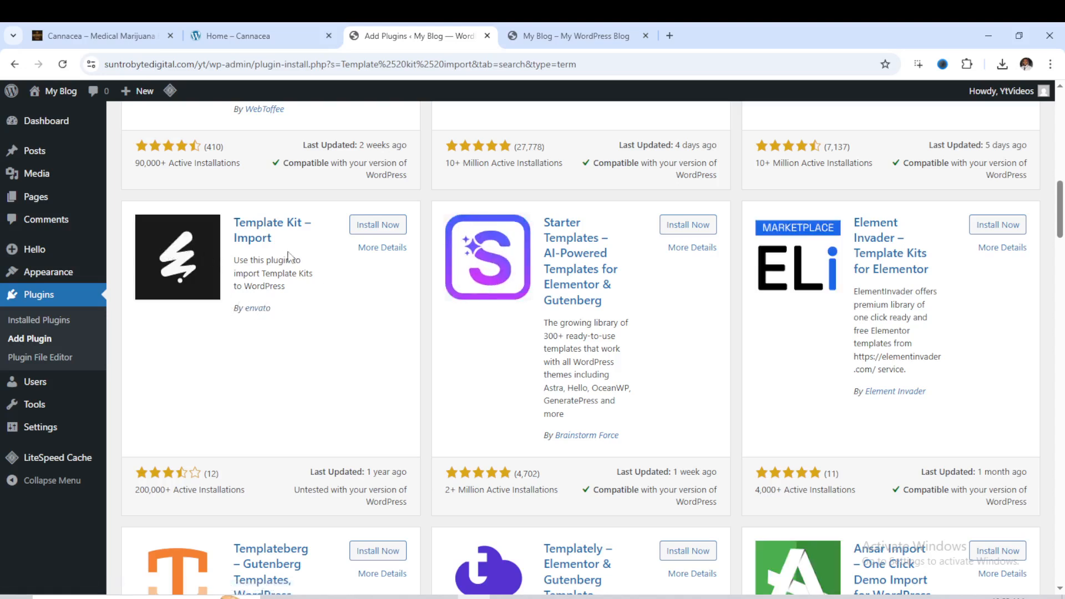
click(371, 228)
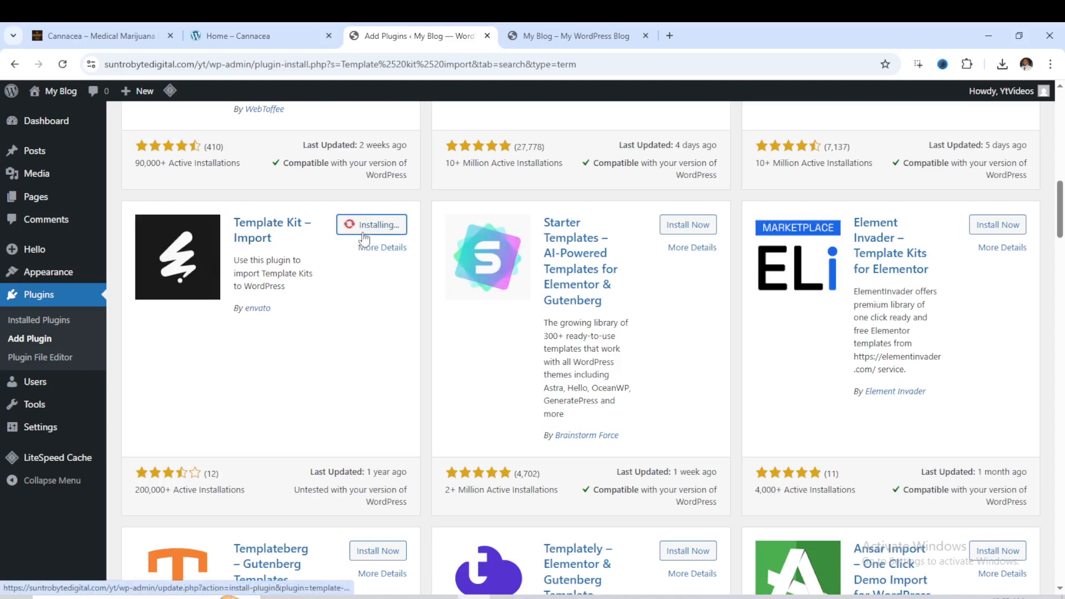
Activate Elementor and Template Kit Import by applying the bulk Activate action to all installed plugins.
click(57, 327)
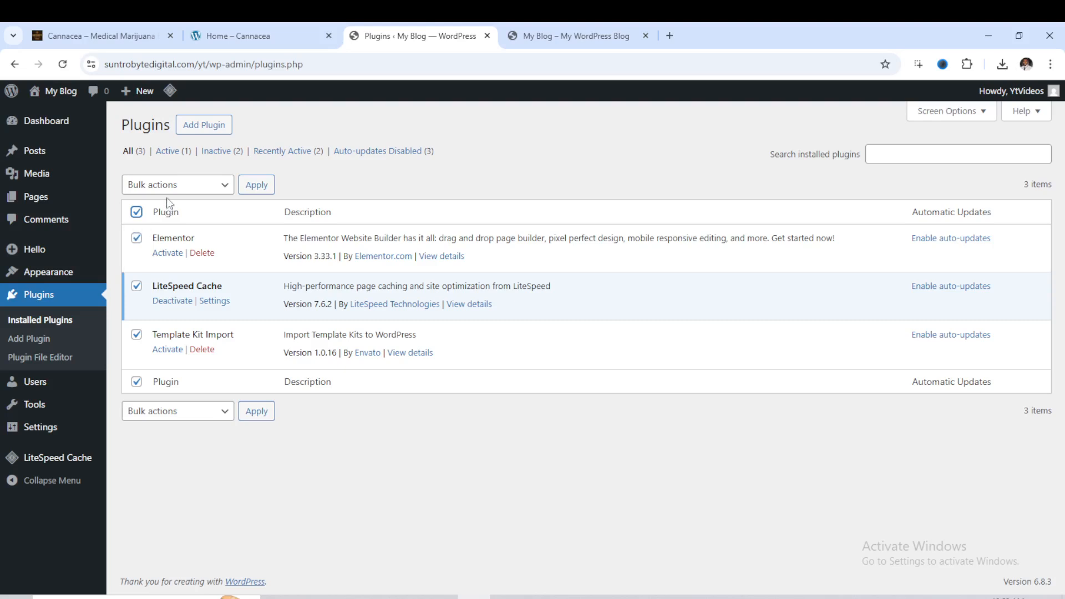
click(192, 190)
click(182, 226)
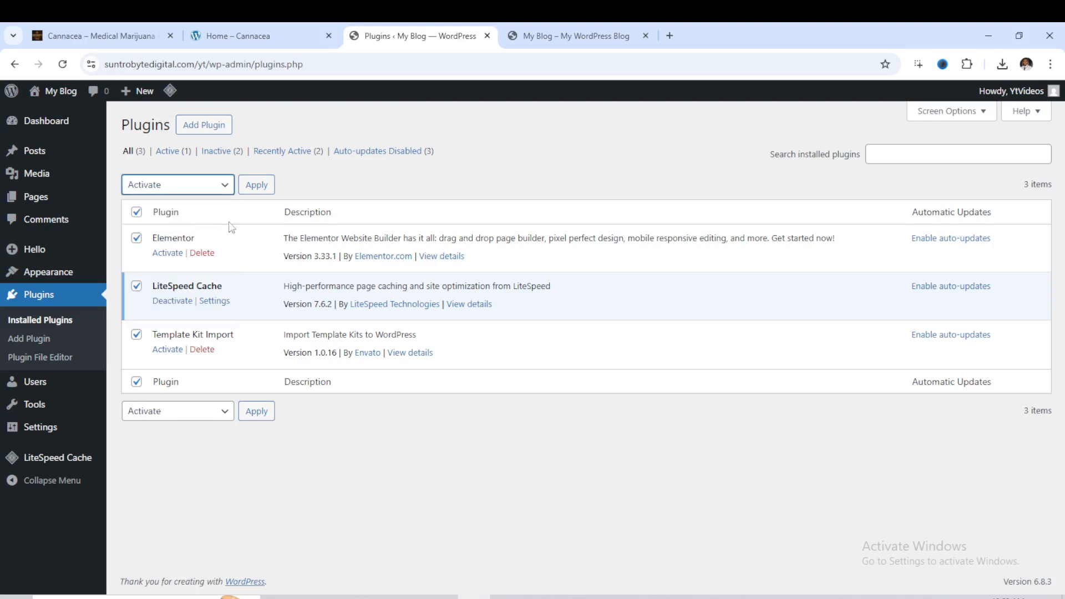
click(256, 184)
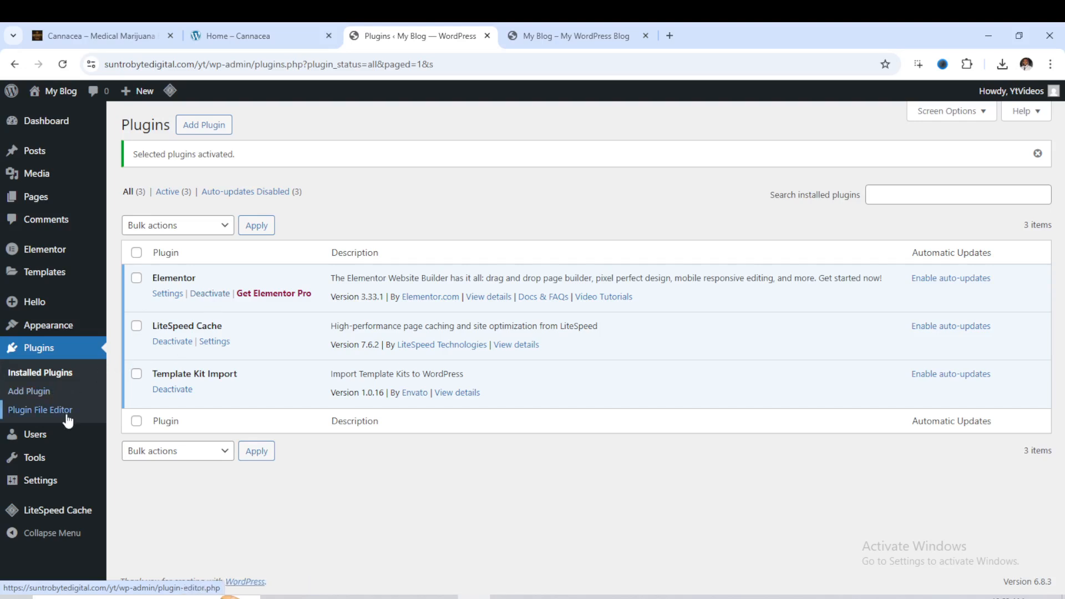
Open the Template Kit import tool and delete the installed Odyssey template kit, confirming the deletion.
mouse_move(32, 467)
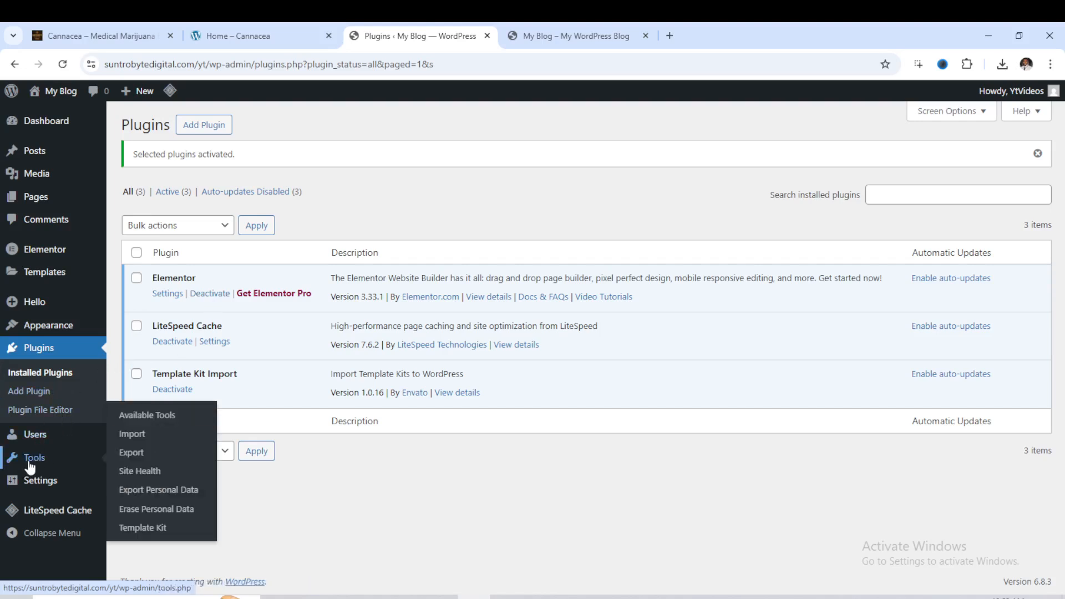
click(143, 533)
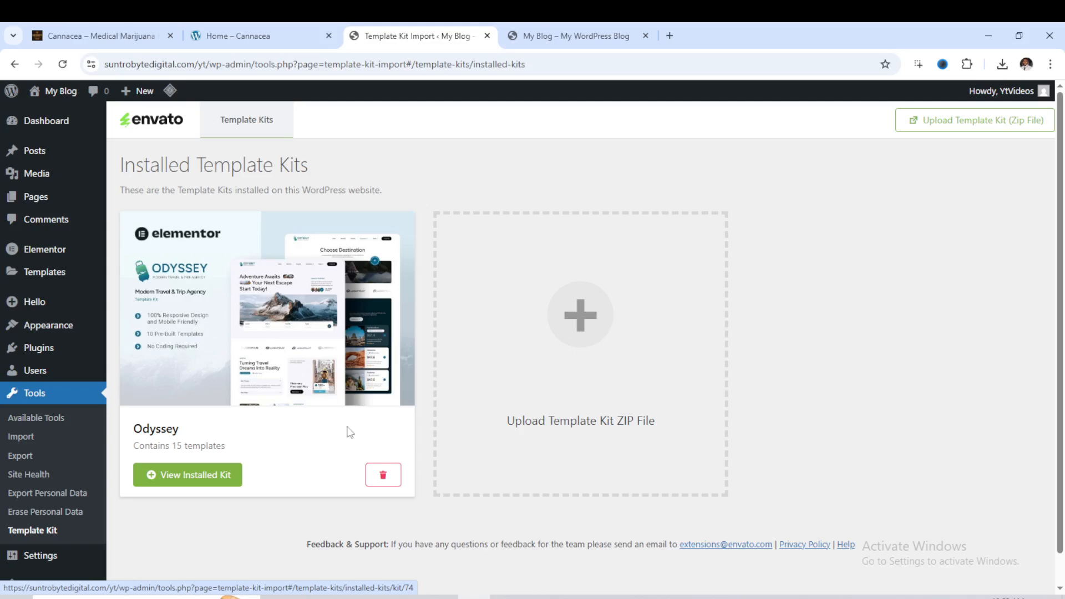
click(387, 476)
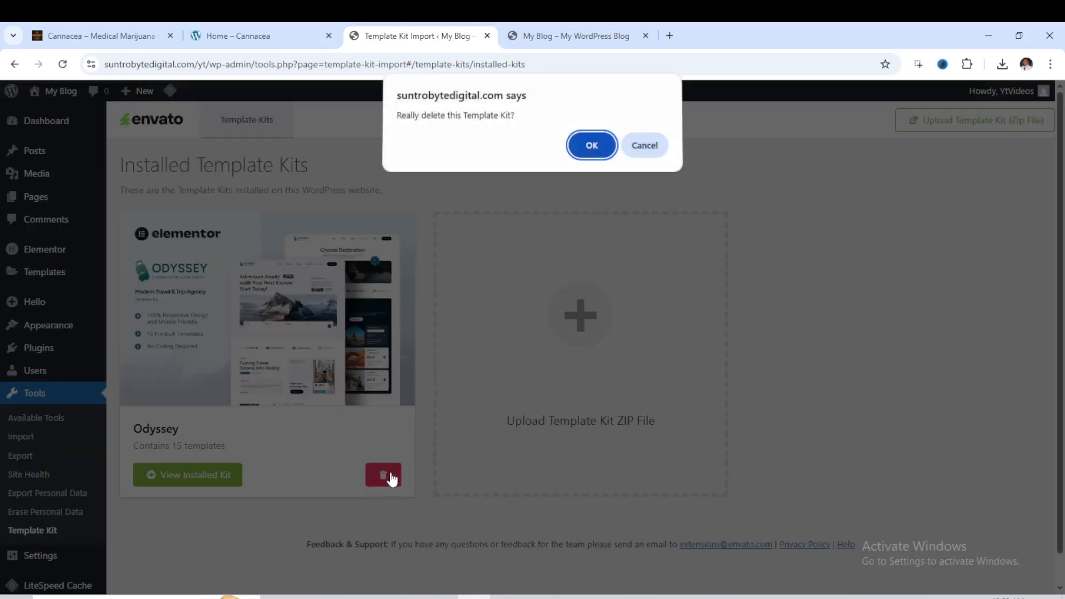
click(591, 149)
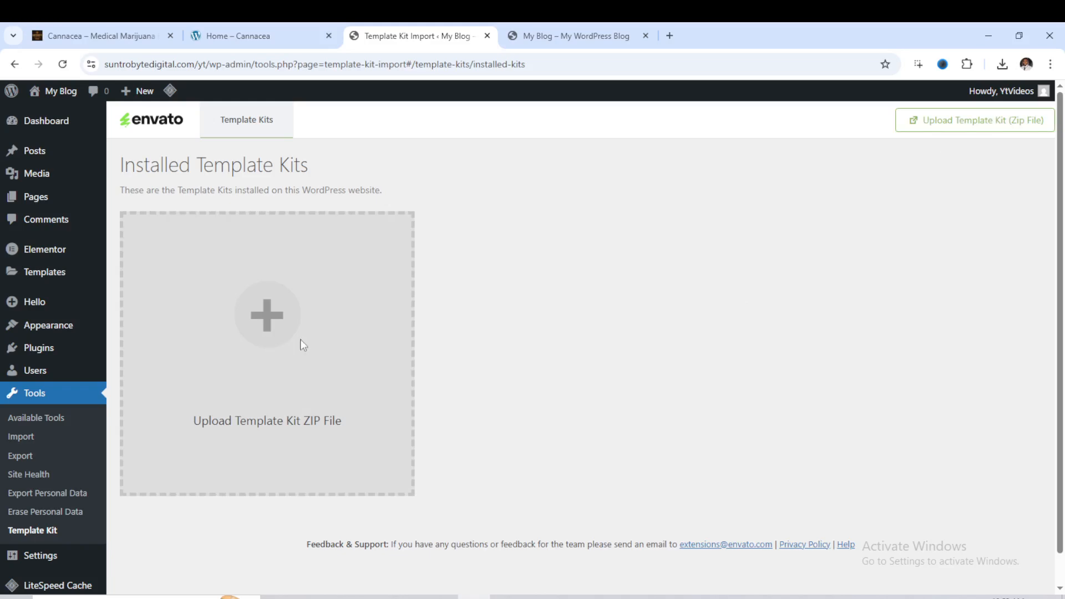
Upload the template kit file cannacea-medical-marijuana-elementor-template-kit.zip from the Downloads folder.
click(279, 331)
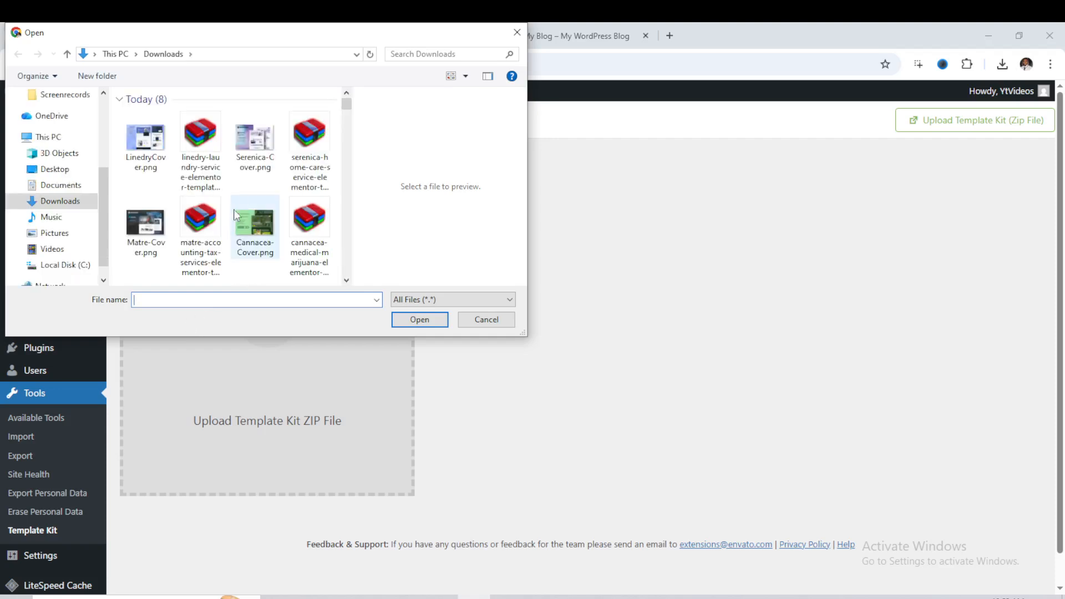
click(315, 234)
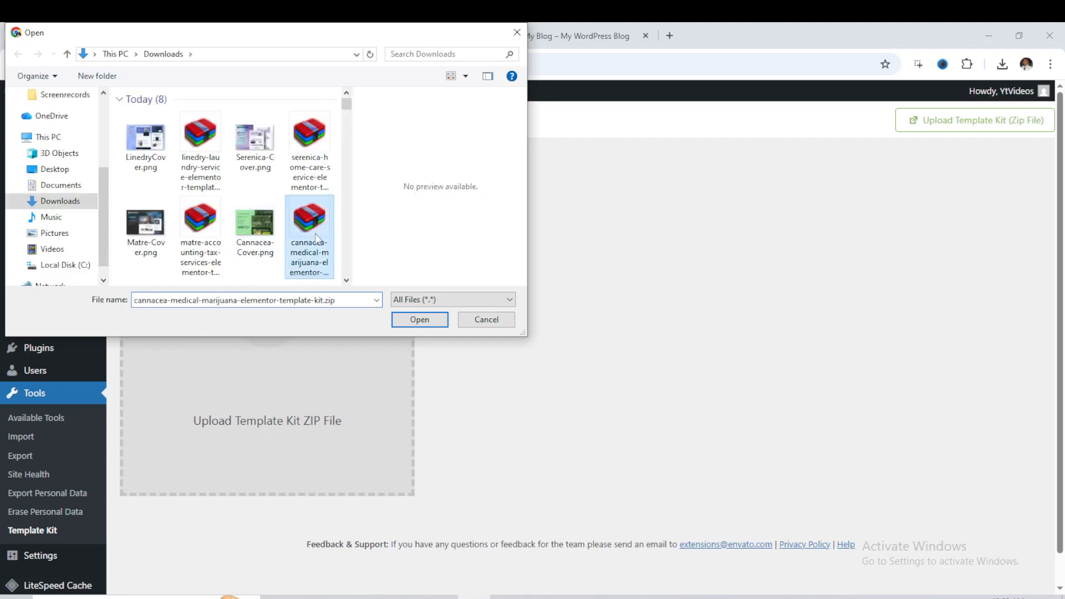
click(419, 320)
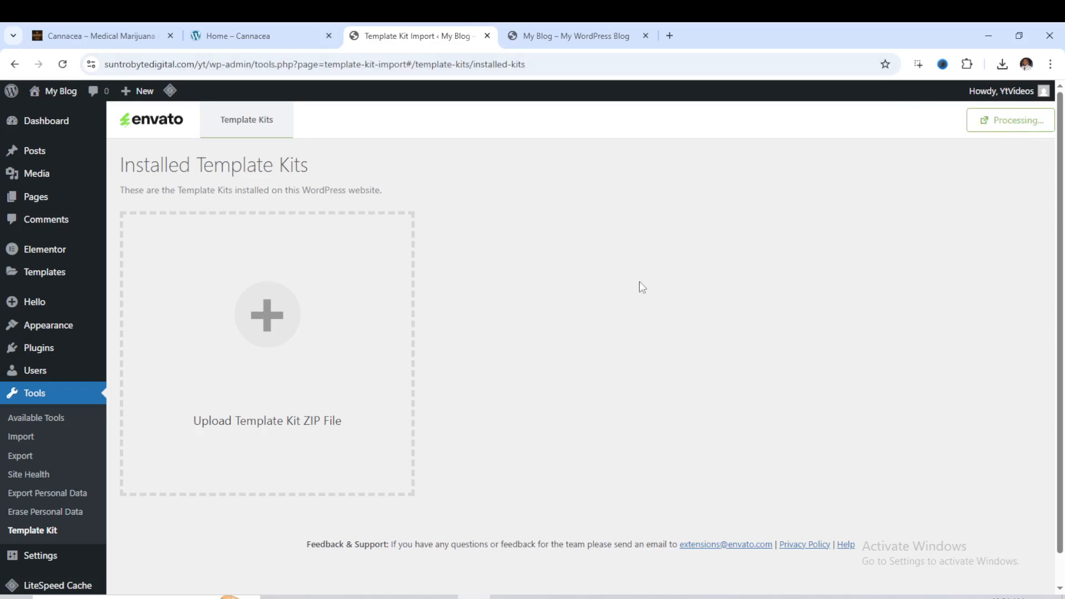
key(F11)
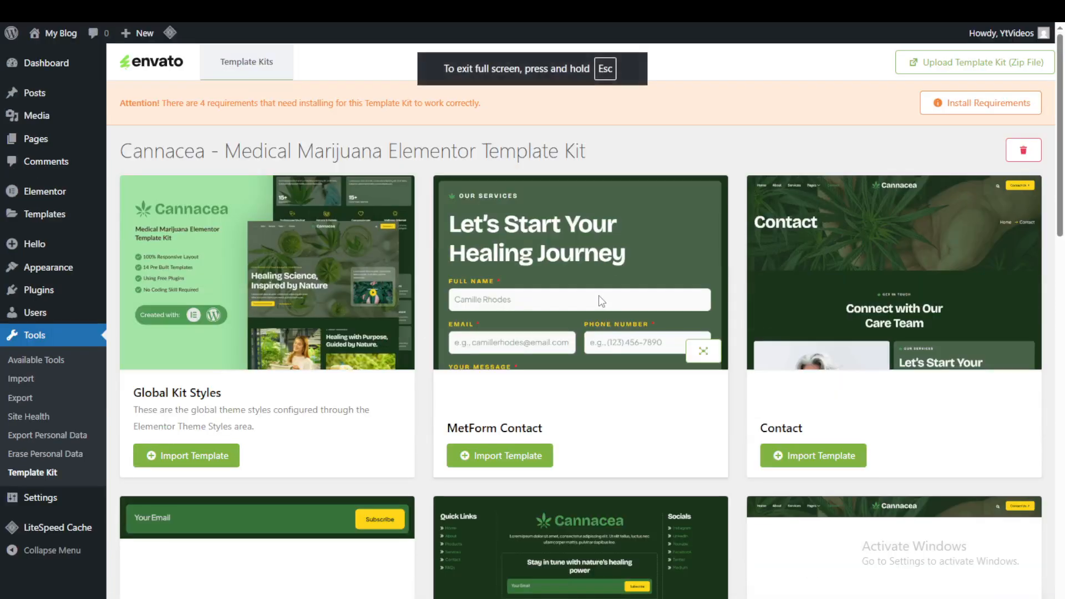
key(F11)
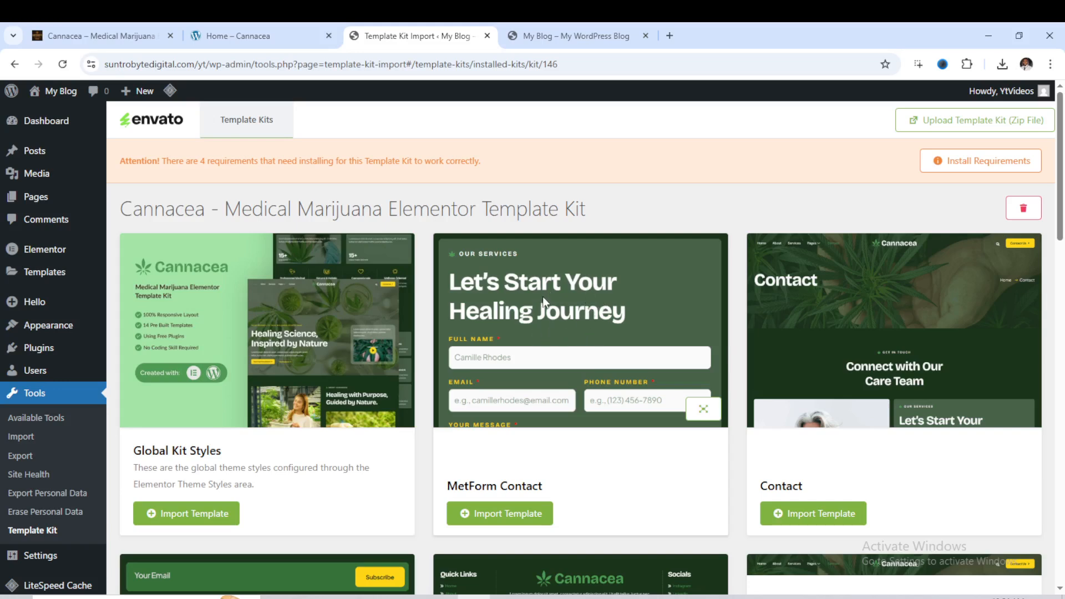
Review the page, header, footer and form templates included in the Cannacea template kit.
scroll(544, 303, down, 10)
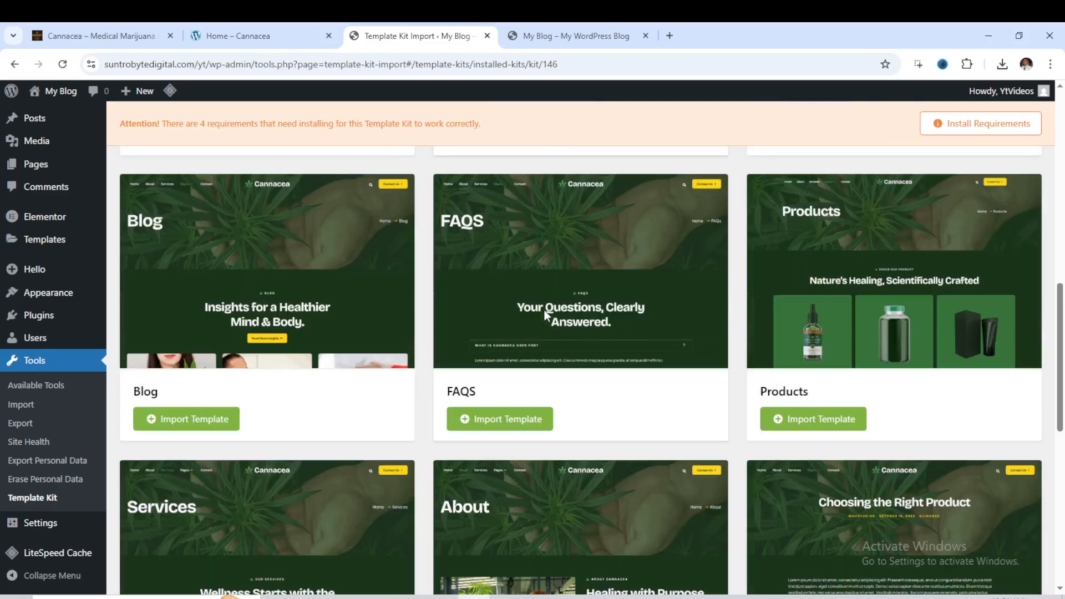
scroll(551, 326, down, 8)
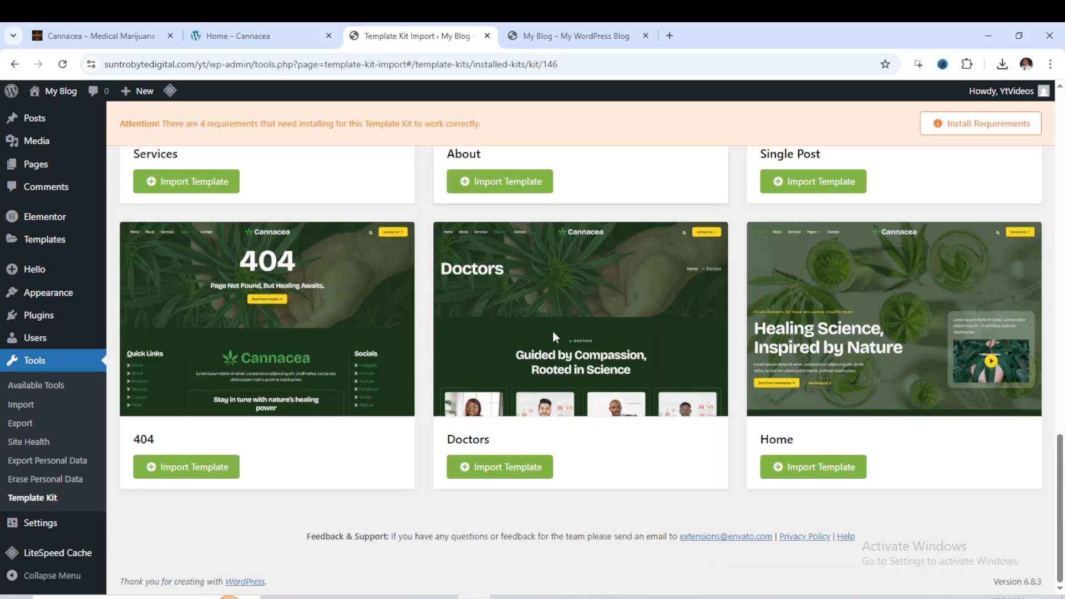
scroll(549, 333, up, 2)
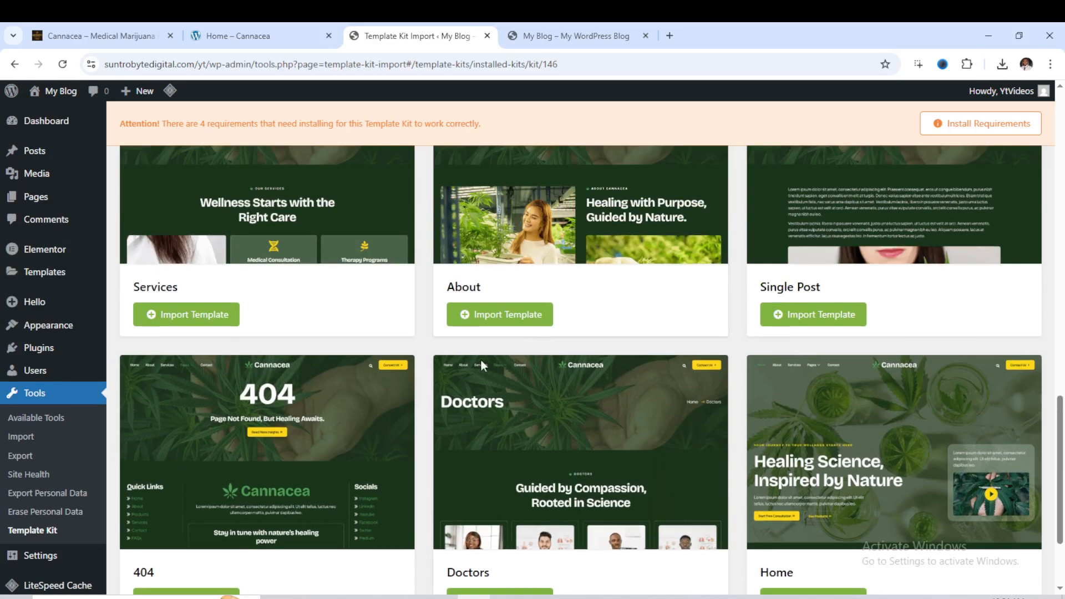
scroll(472, 383, down, 2)
scroll(780, 362, up, 2)
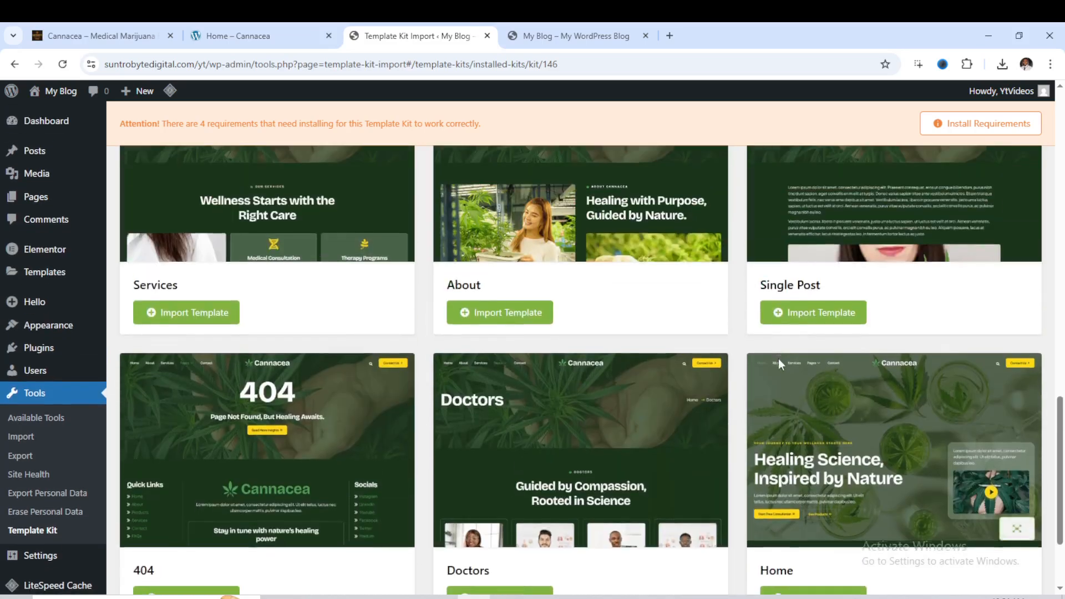
scroll(778, 359, down, 2)
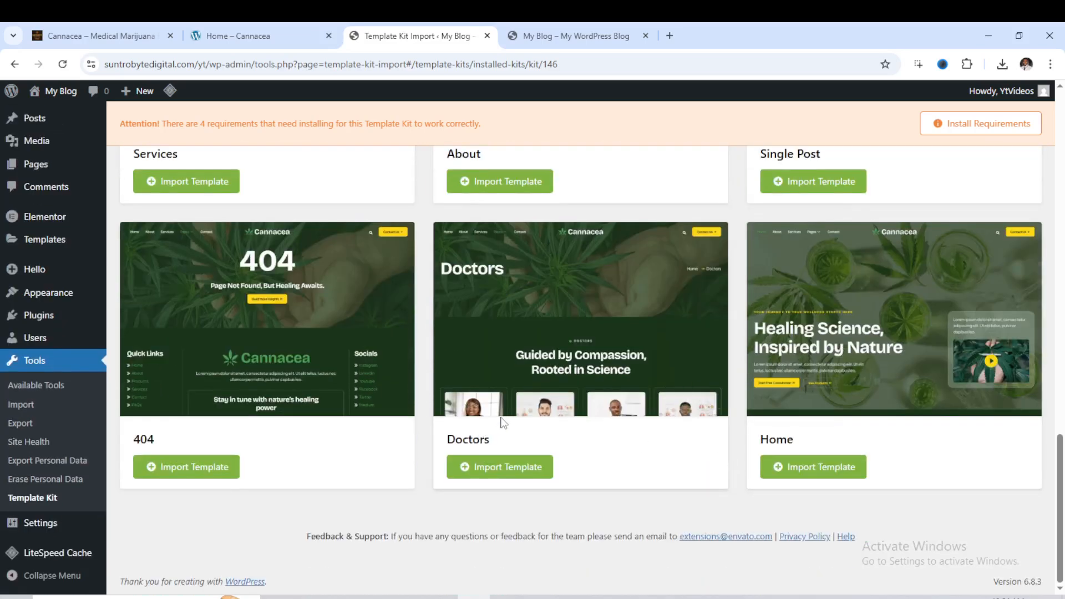
scroll(523, 400, up, 1)
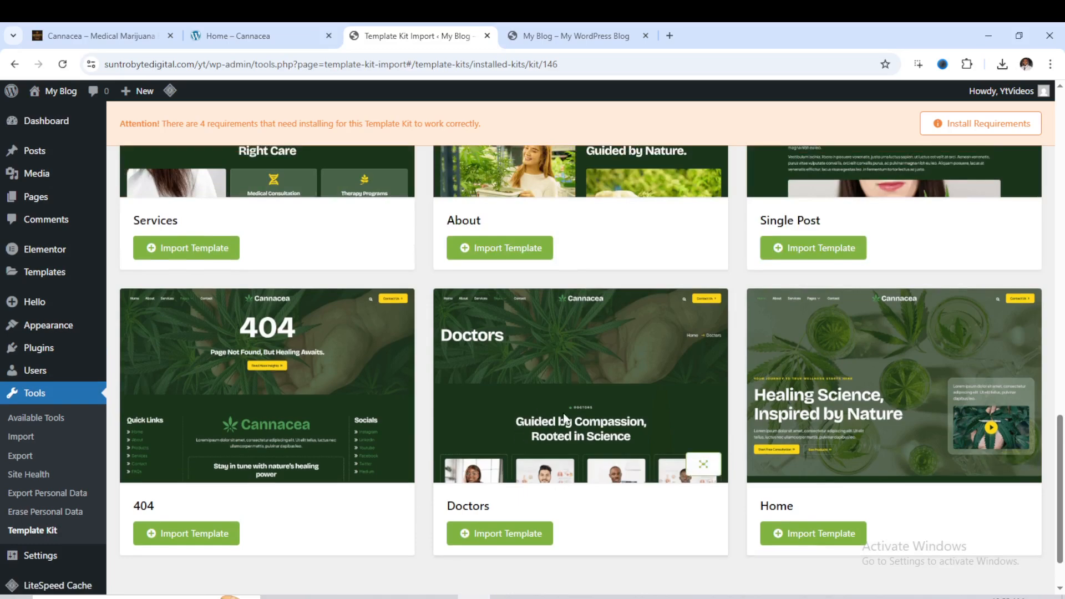
scroll(569, 411, up, 3)
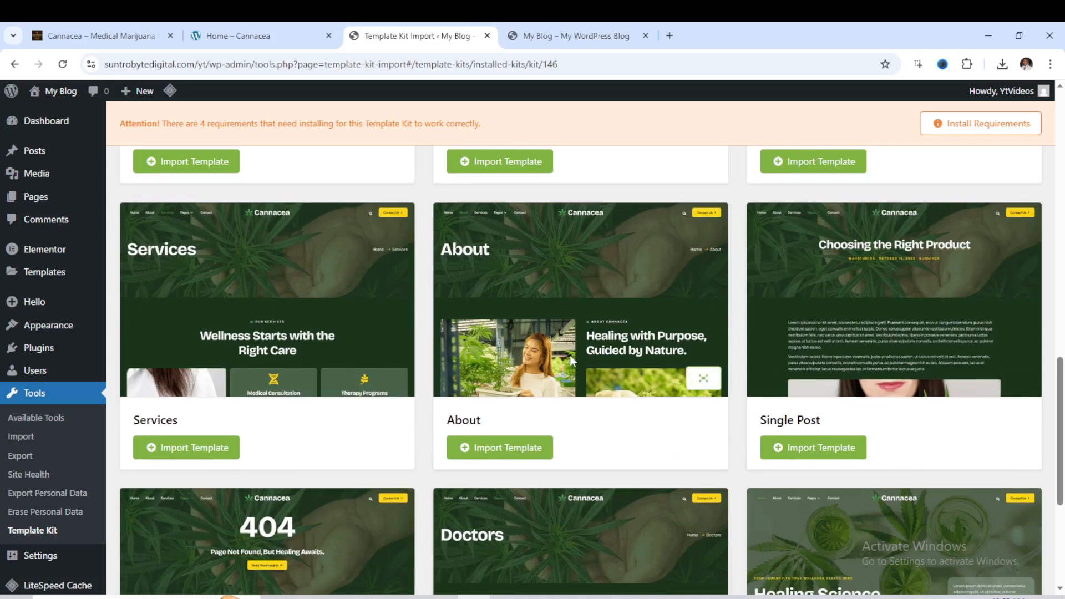
scroll(570, 356, down, 3)
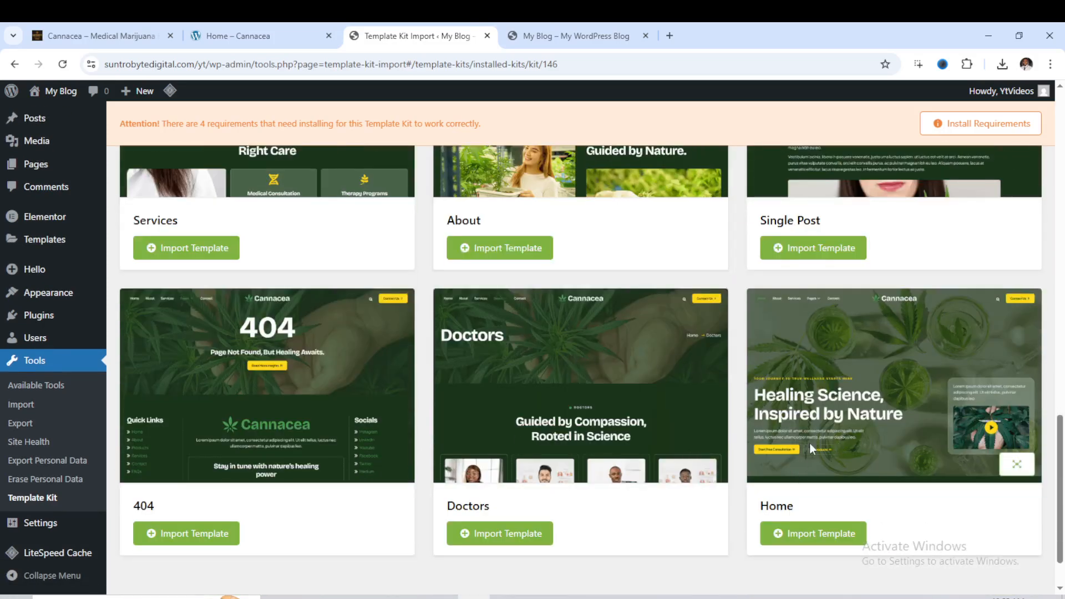
scroll(743, 450, up, 1)
scroll(516, 478, down, 2)
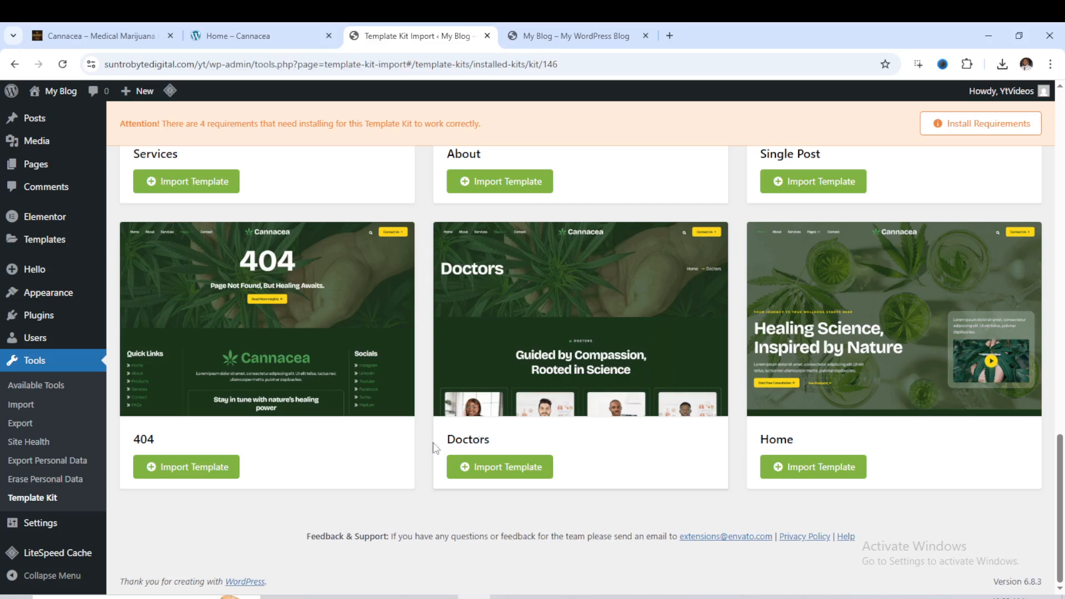
scroll(532, 410, up, 2)
scroll(499, 296, up, 2)
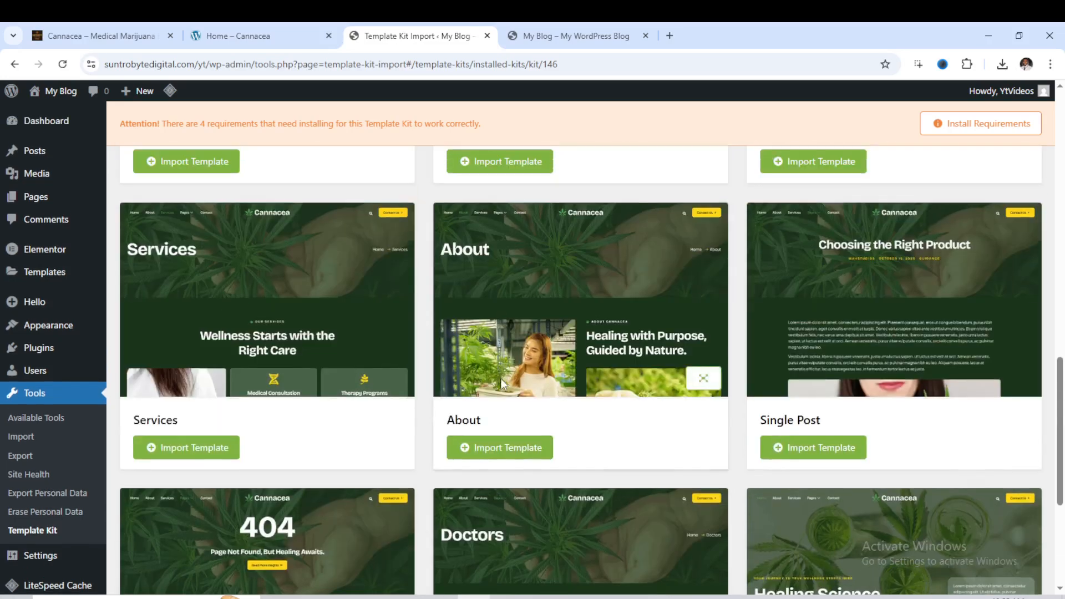
scroll(261, 379, up, 1)
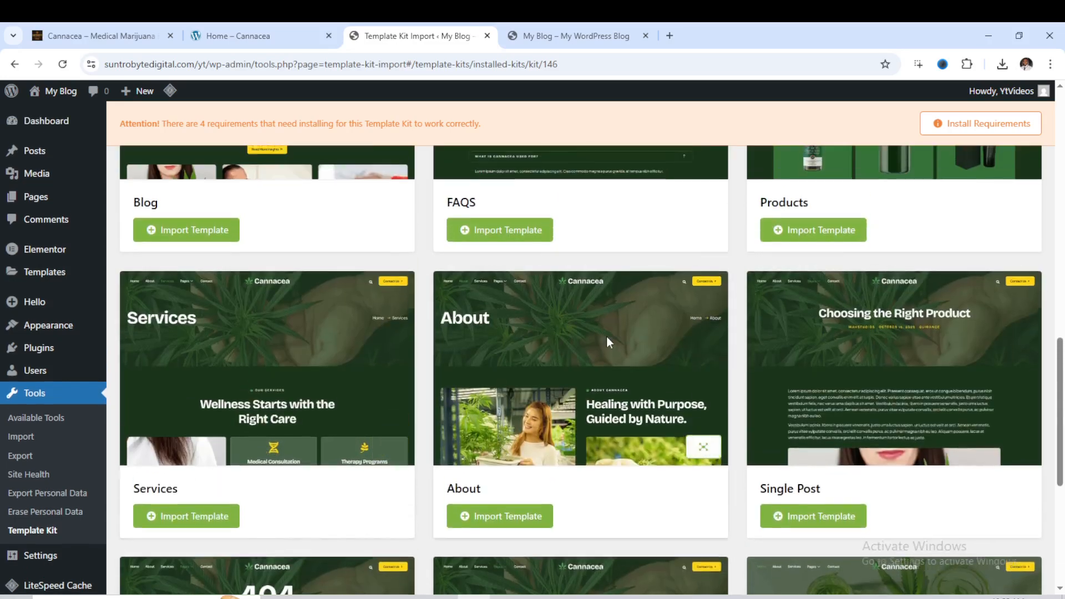
scroll(607, 336, up, 1)
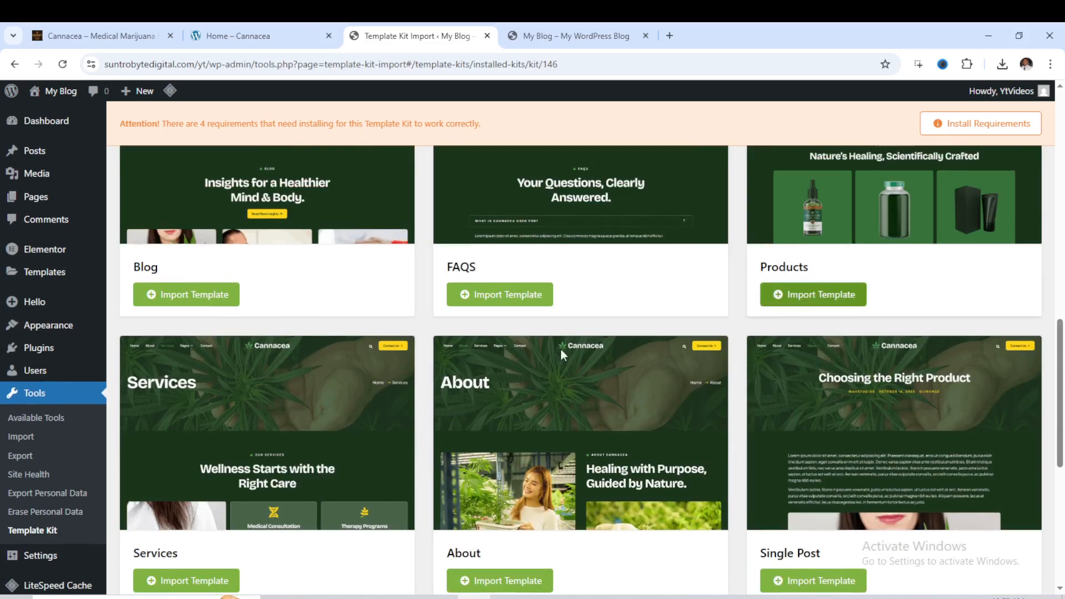
scroll(561, 349, up, 1)
scroll(543, 373, up, 3)
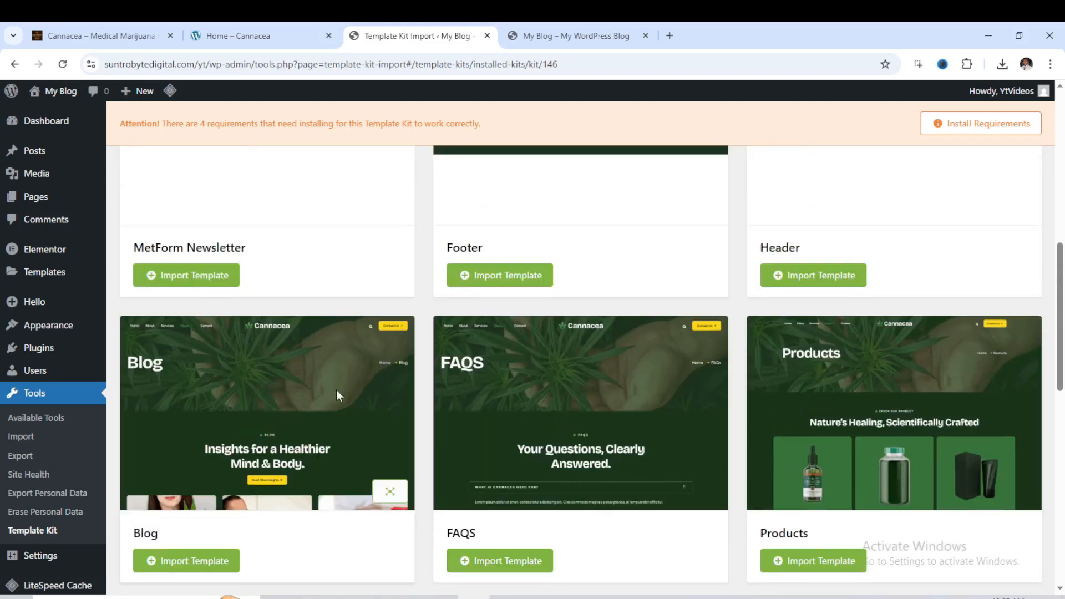
scroll(494, 364, up, 3)
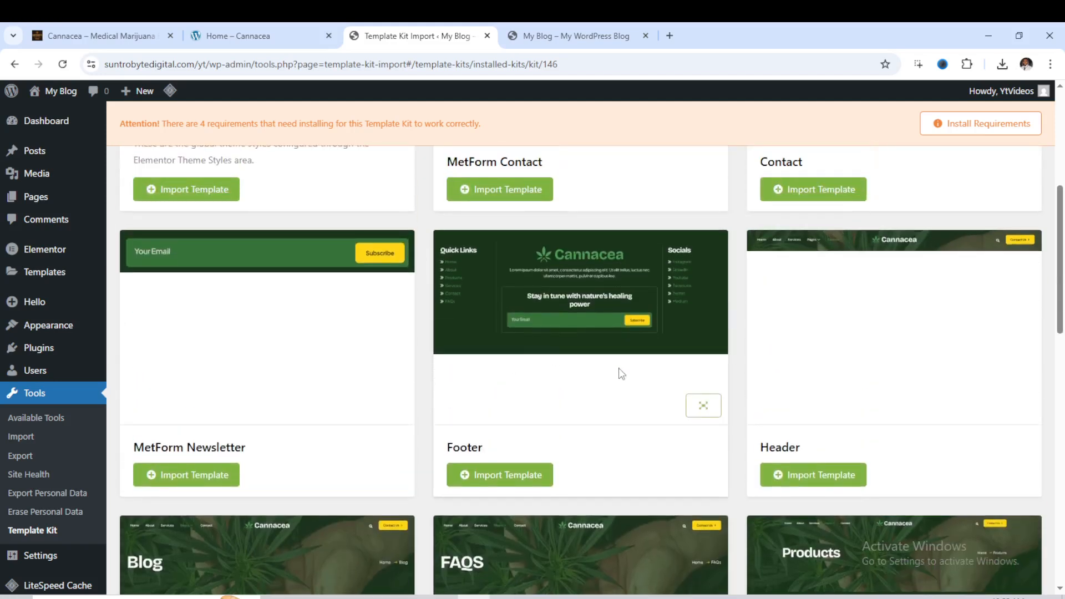
scroll(621, 374, down, 5)
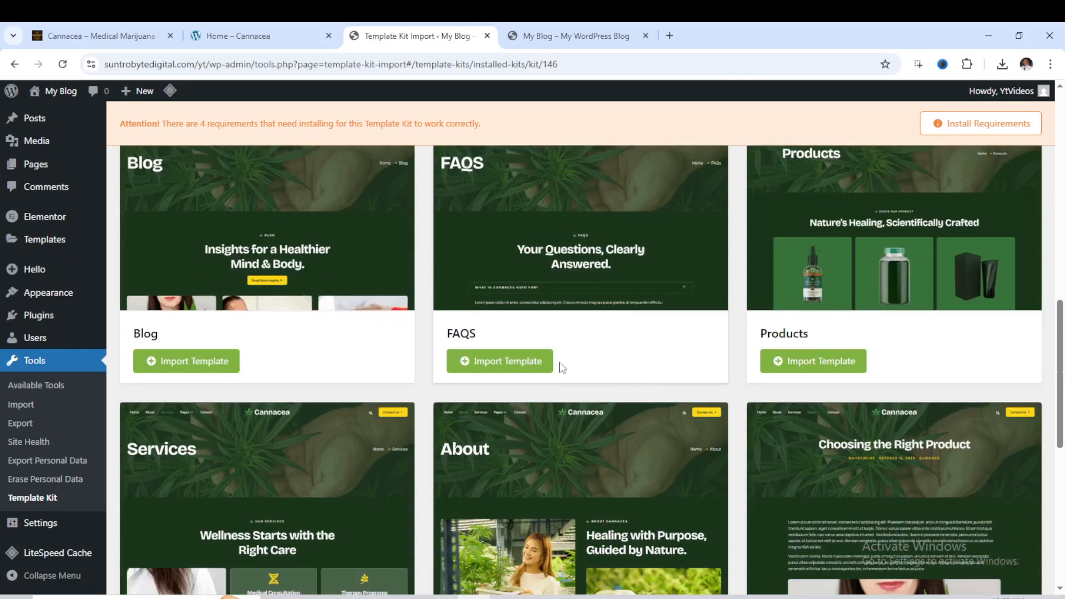
scroll(584, 379, down, 6)
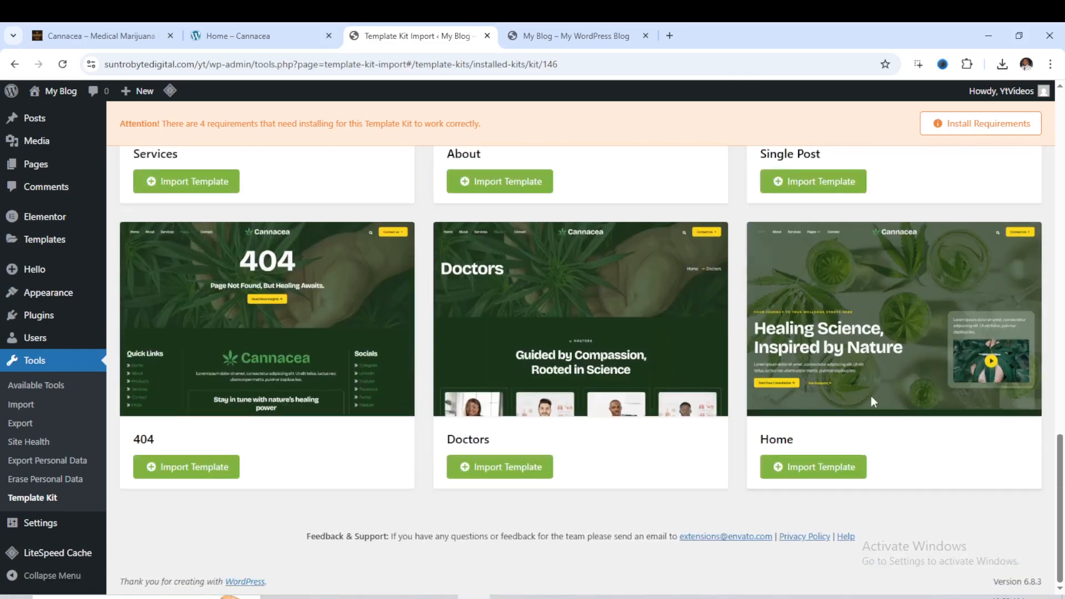
scroll(523, 359, up, 4)
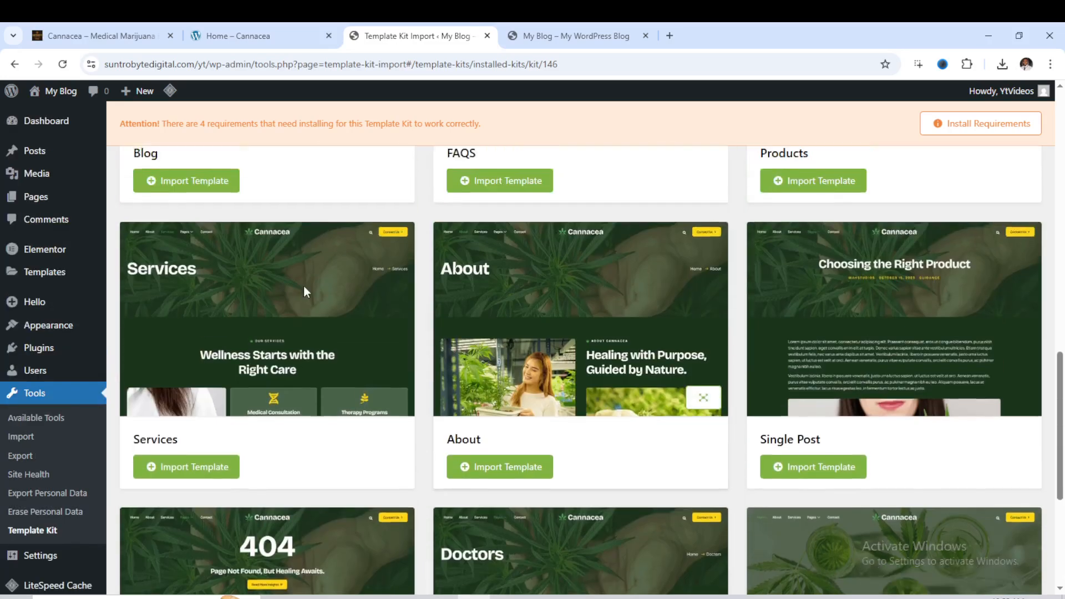
scroll(502, 345, up, 1)
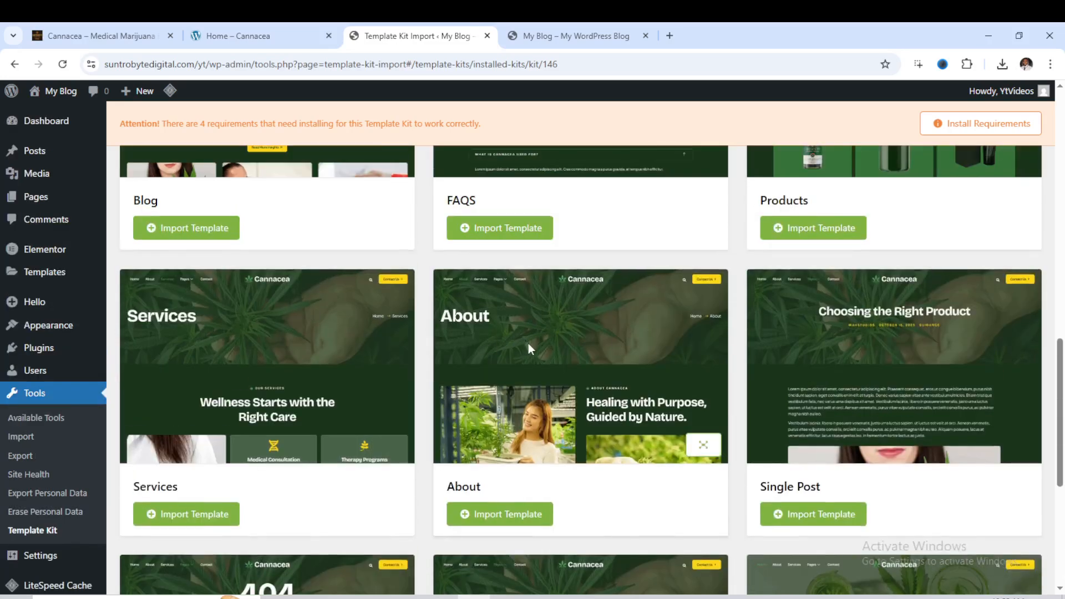
scroll(551, 340, up, 9)
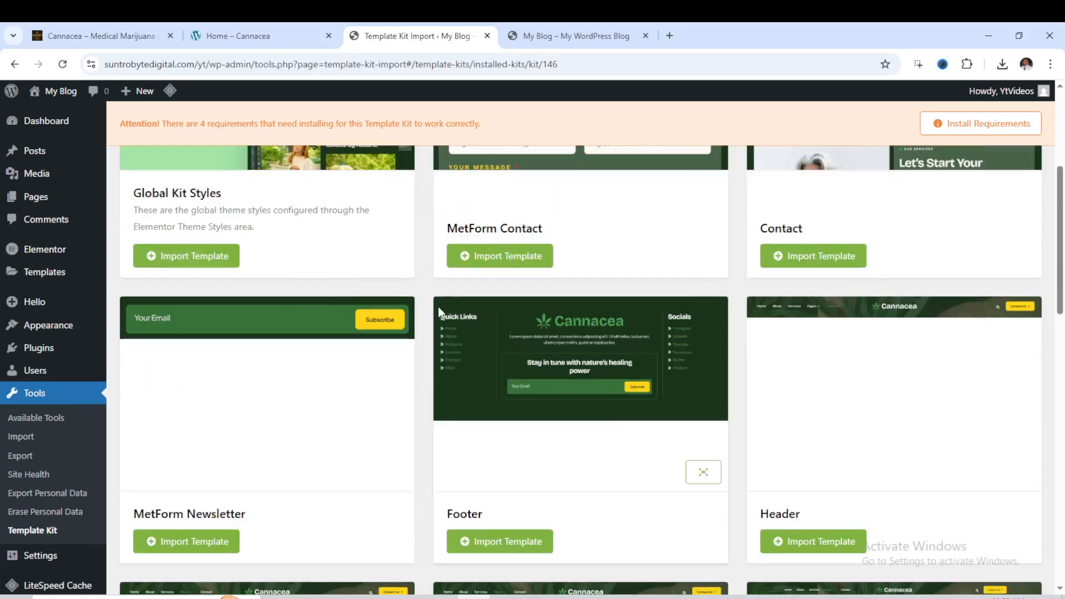
Import the Global Kit Styles template from the Cannacea kit.
scroll(501, 375, up, 2)
scroll(498, 371, up, 3)
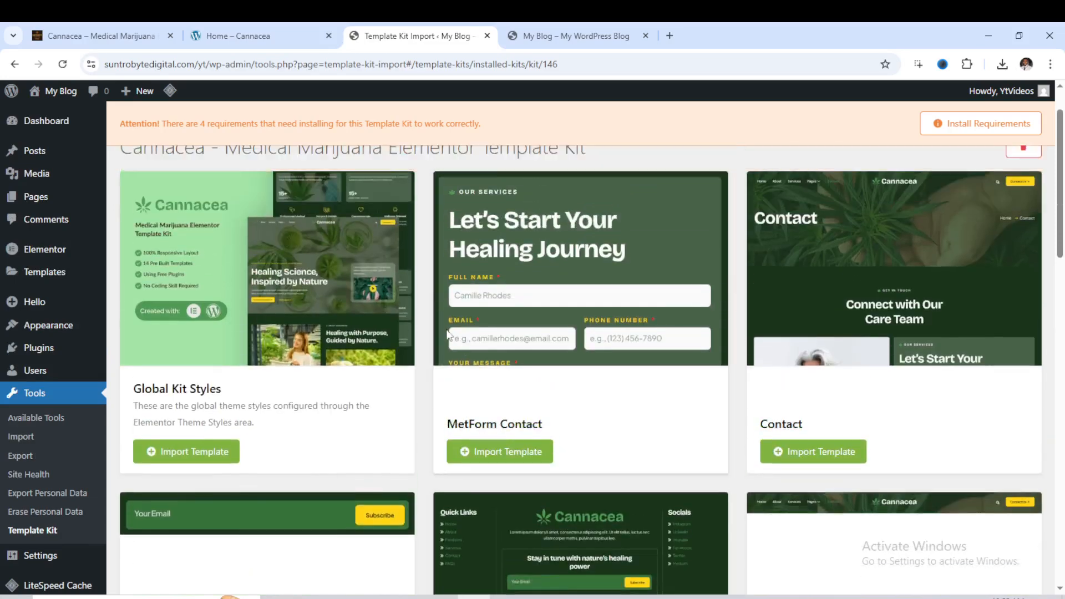
click(199, 518)
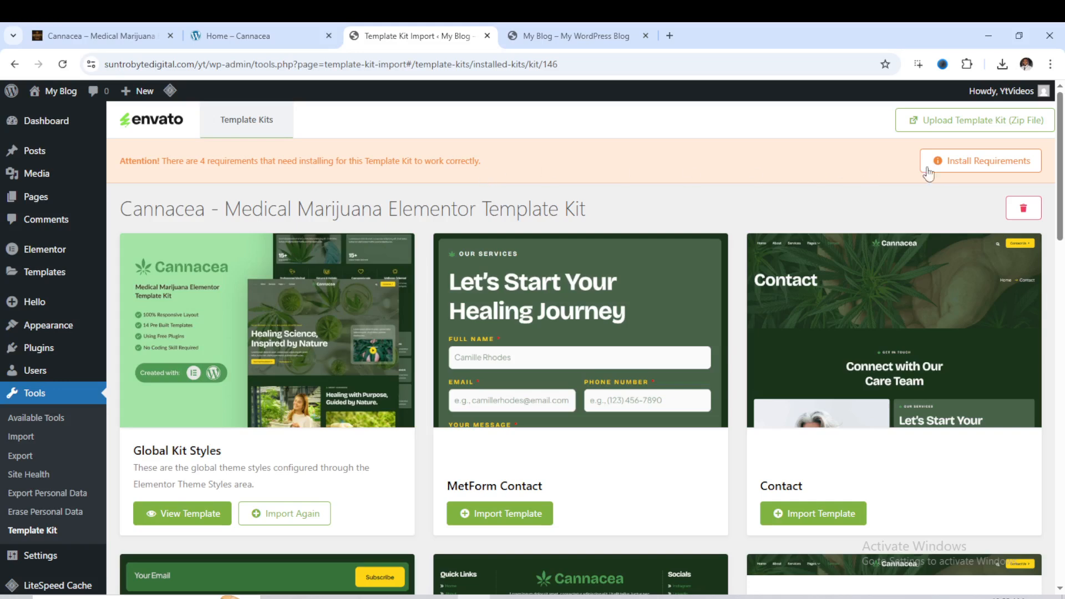
Install the kit's missing requirements: Gum Addon for Elementor, Ultimate Addons for Elementor Lite, MetForm and ElementsKit Lite.
click(966, 168)
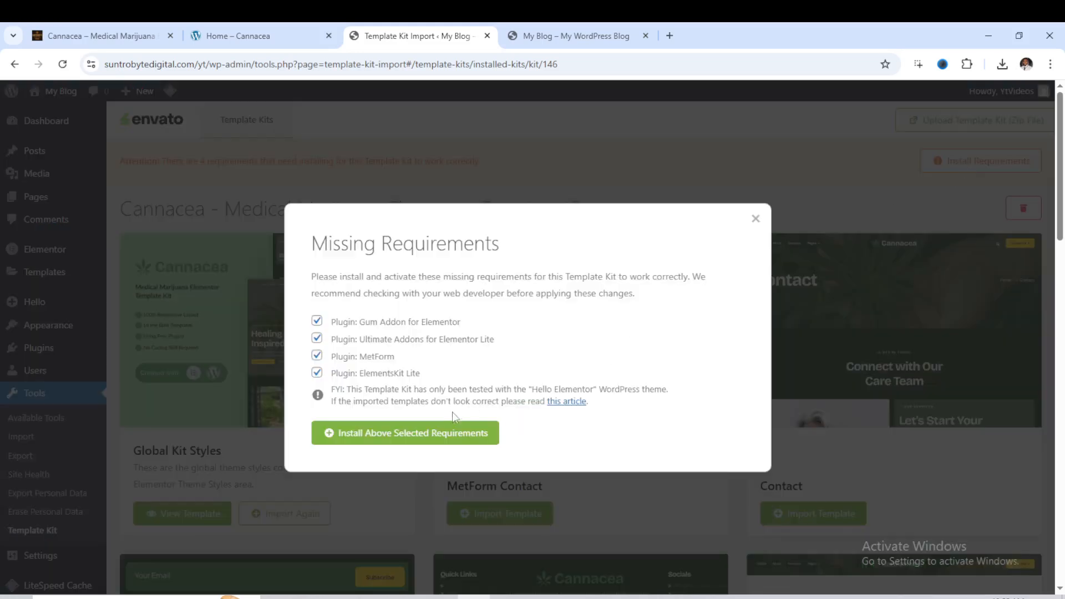
click(403, 439)
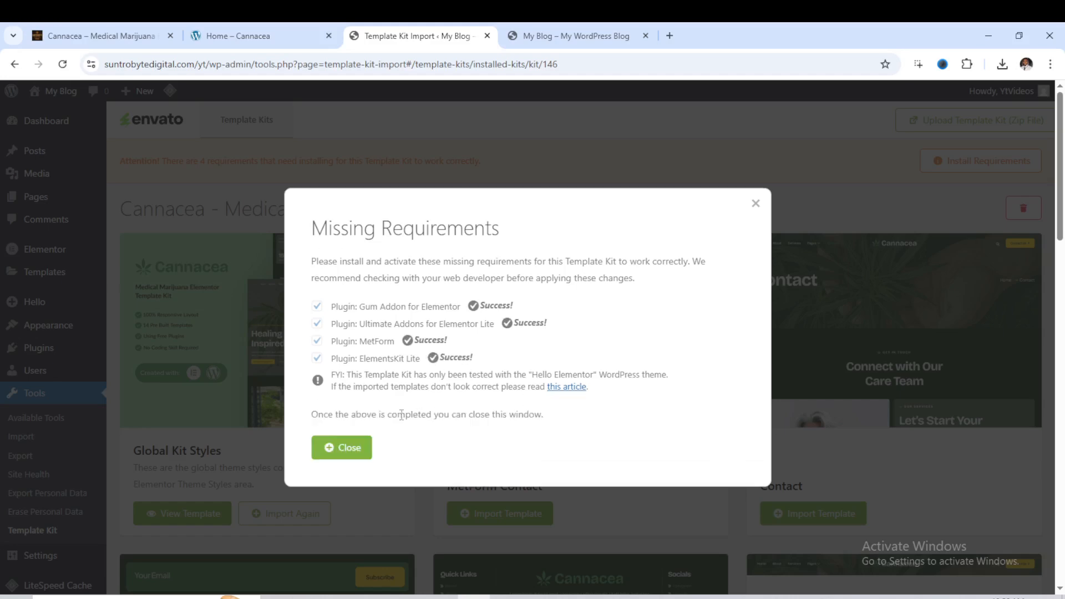
click(349, 450)
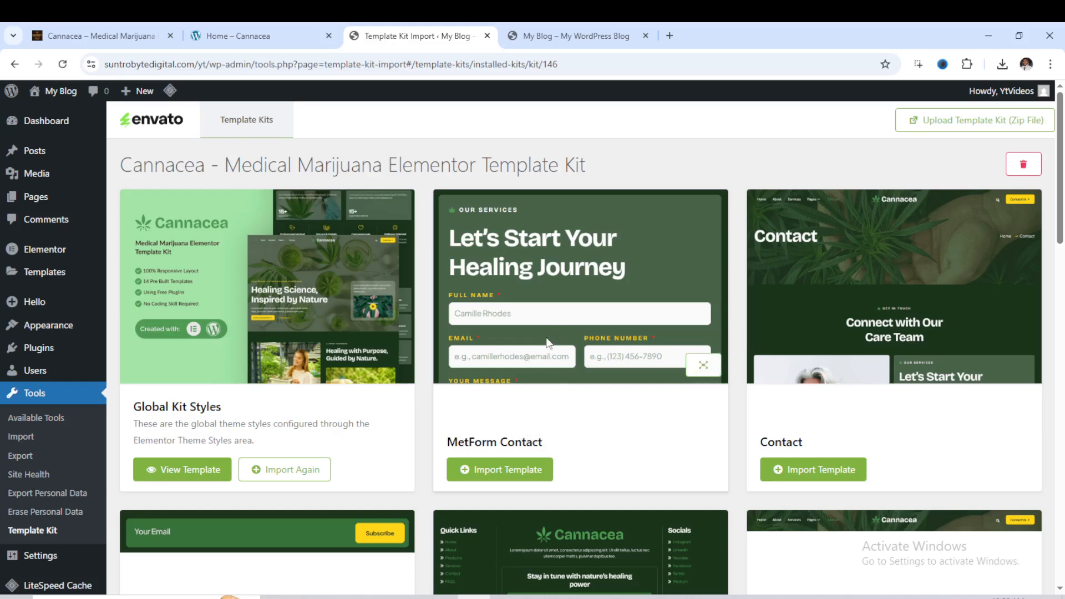
Switch to the Cannacea kit's shop page and add one copy of the template kit to the cart.
click(123, 44)
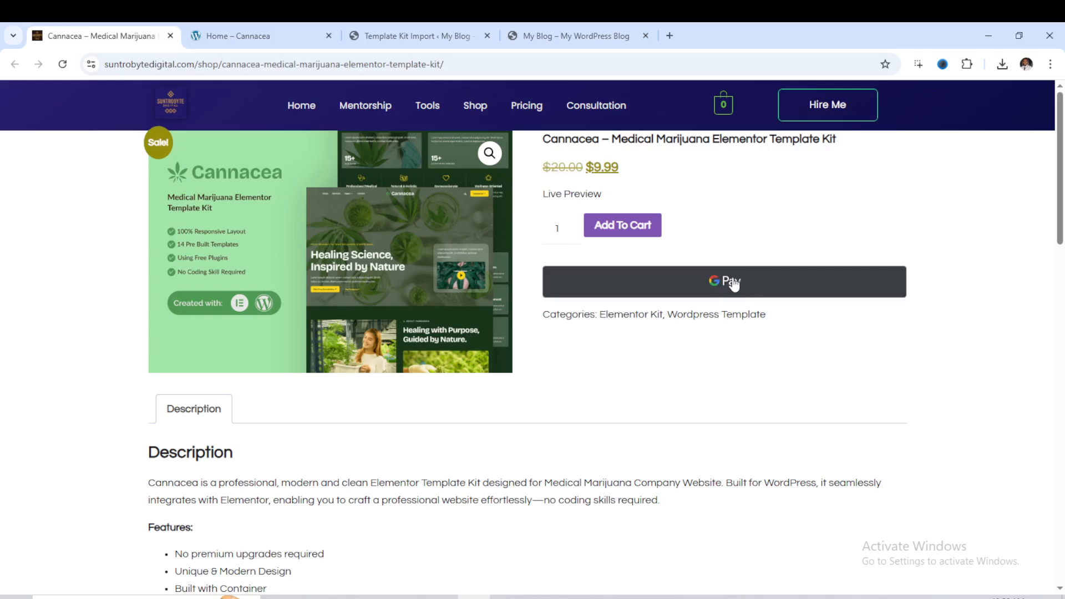
click(626, 233)
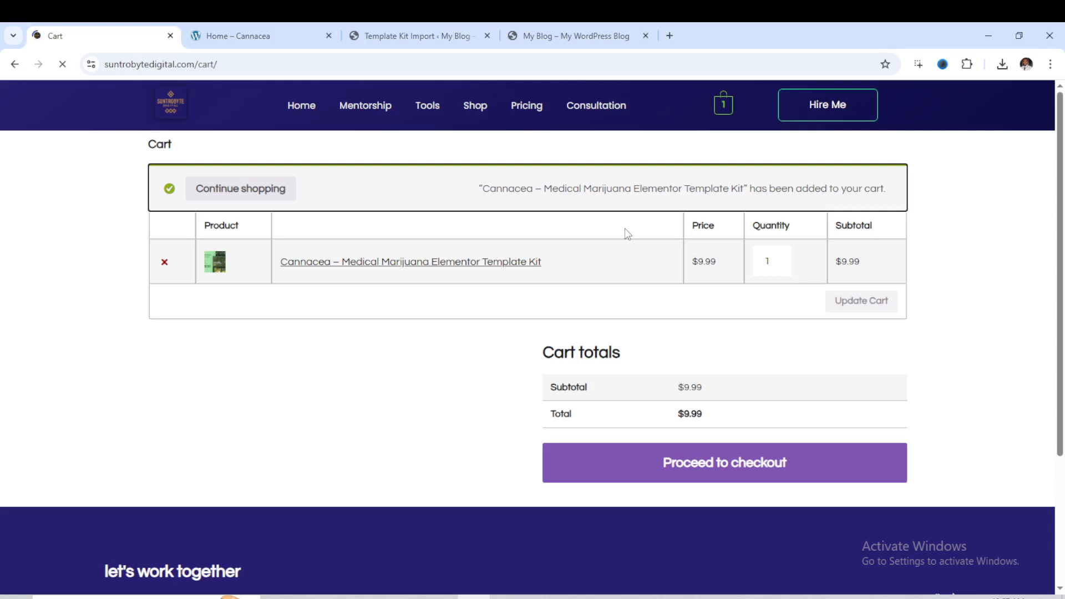
Proceed to checkout with the Cannacea kit and look over the name, country and email fields in the billing details.
click(719, 466)
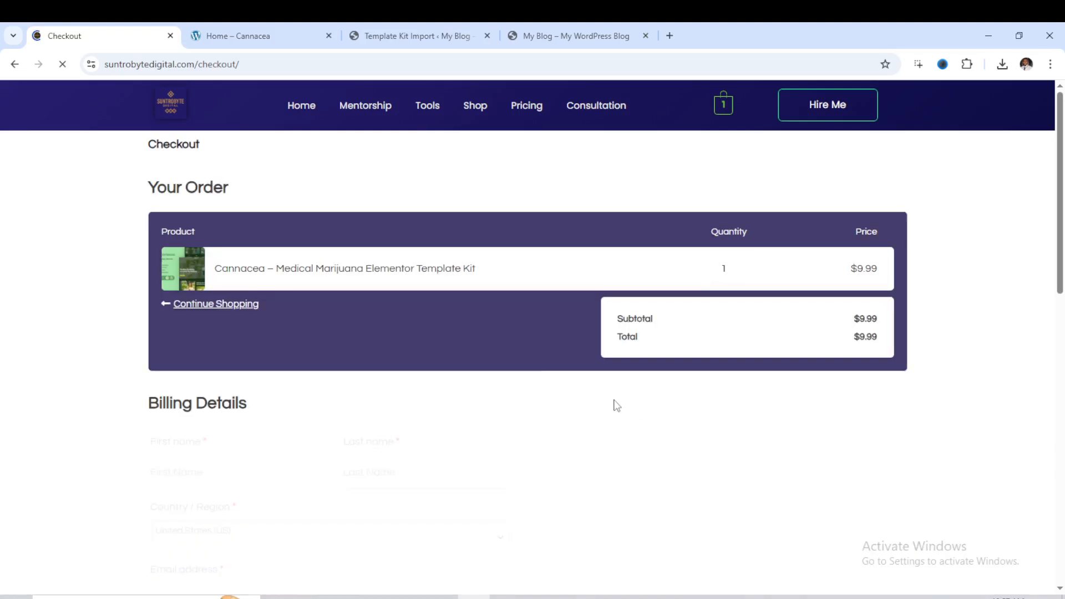
scroll(617, 395, down, 1)
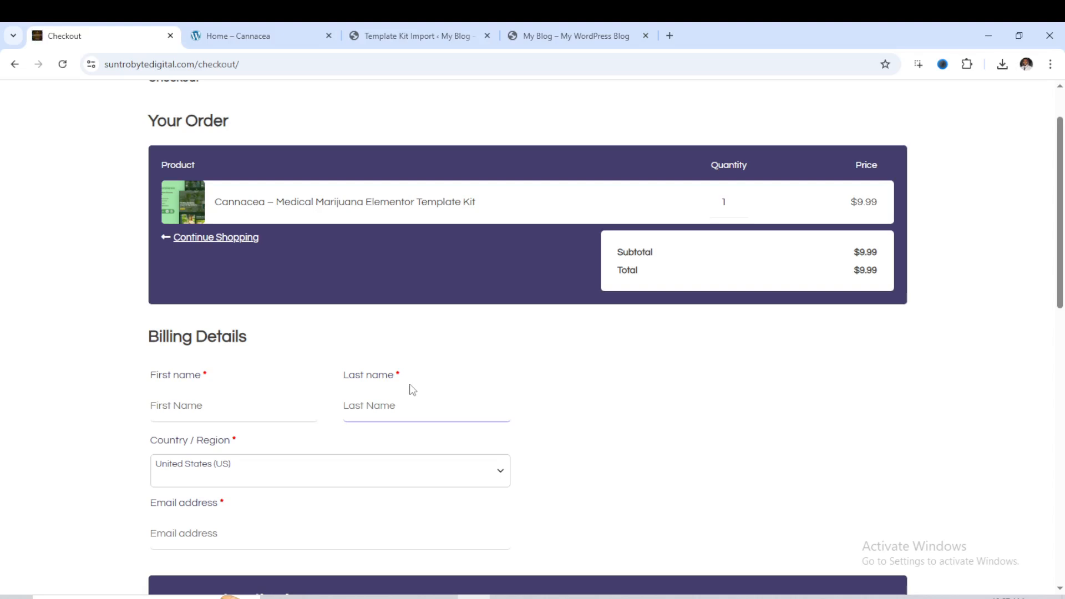
click(220, 407)
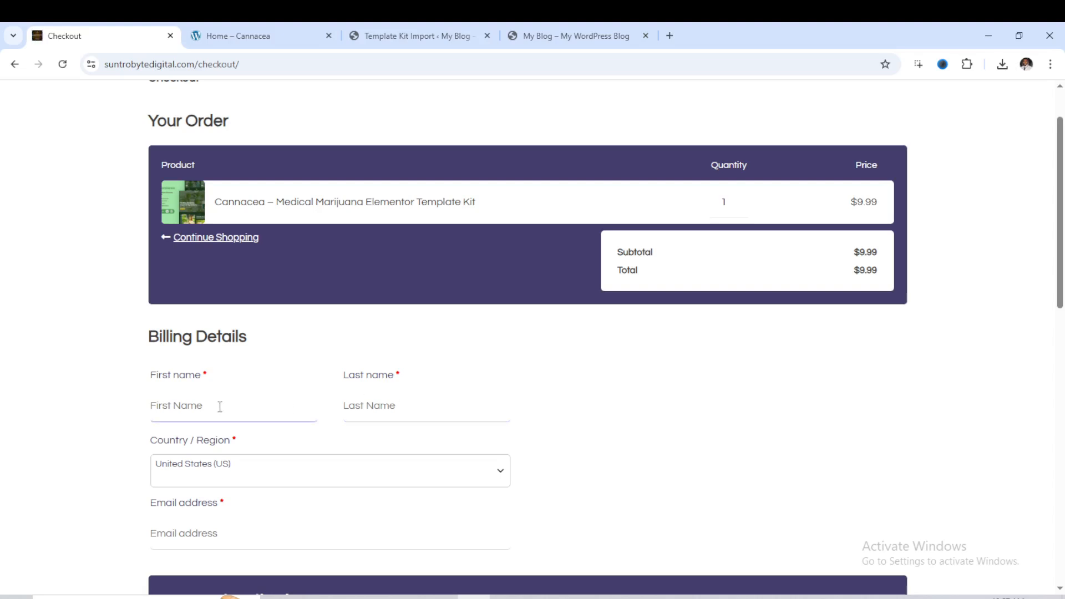
click(444, 408)
scroll(346, 332, down, 3)
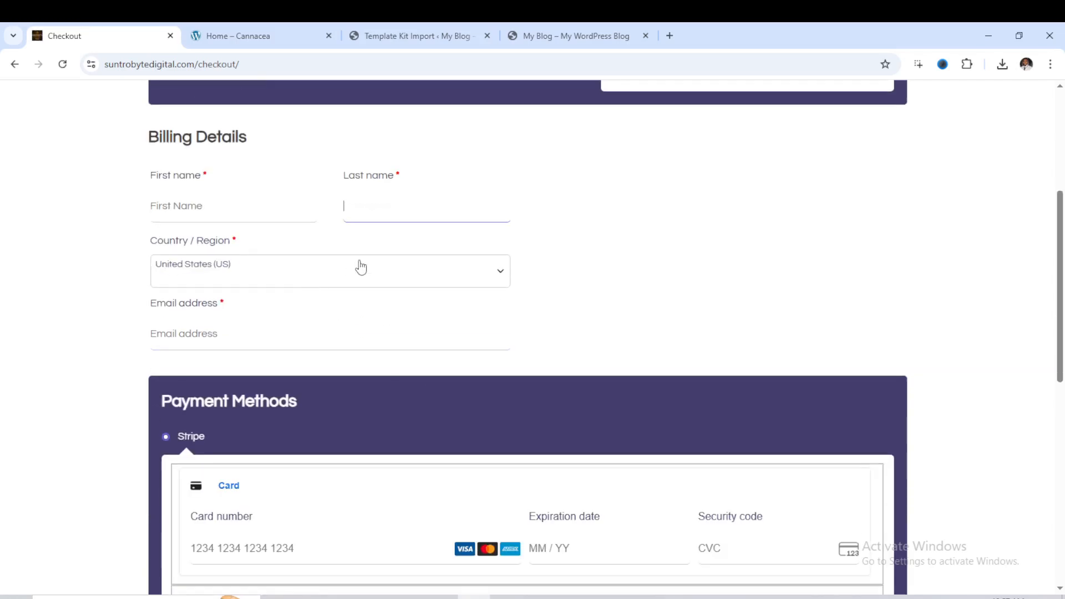
click(208, 336)
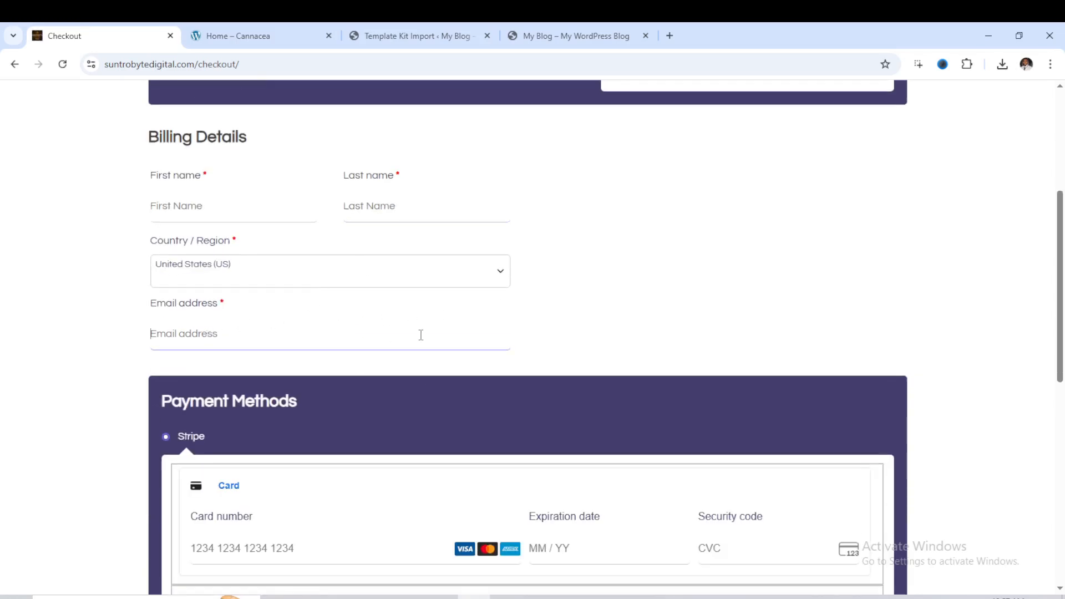
Look over the Stripe card number, expiration date and security code fields, and check the order summary.
scroll(422, 328, down, 2)
click(256, 422)
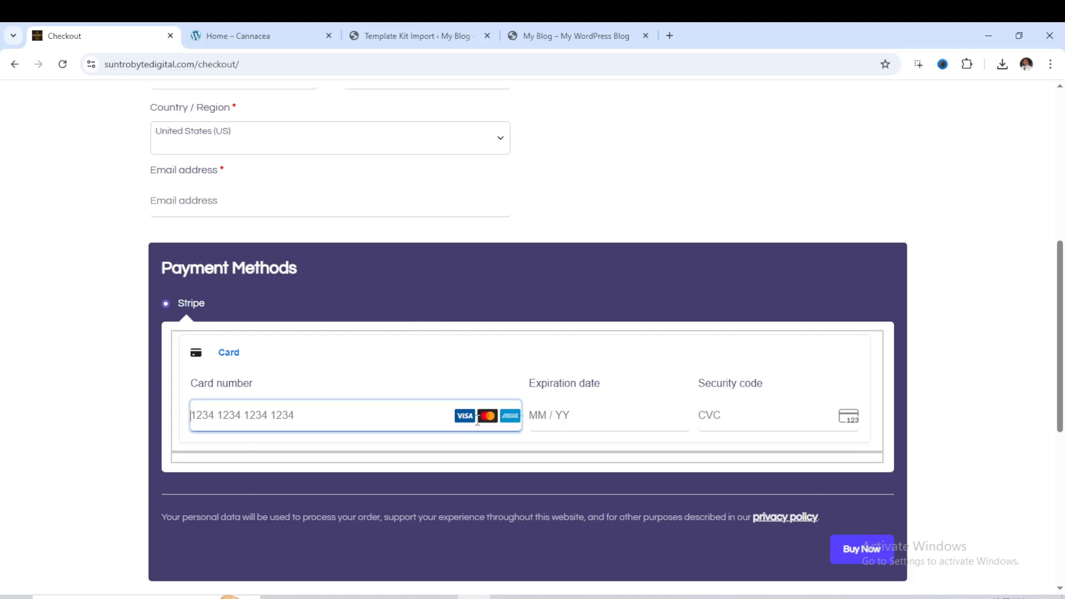
click(593, 416)
click(766, 420)
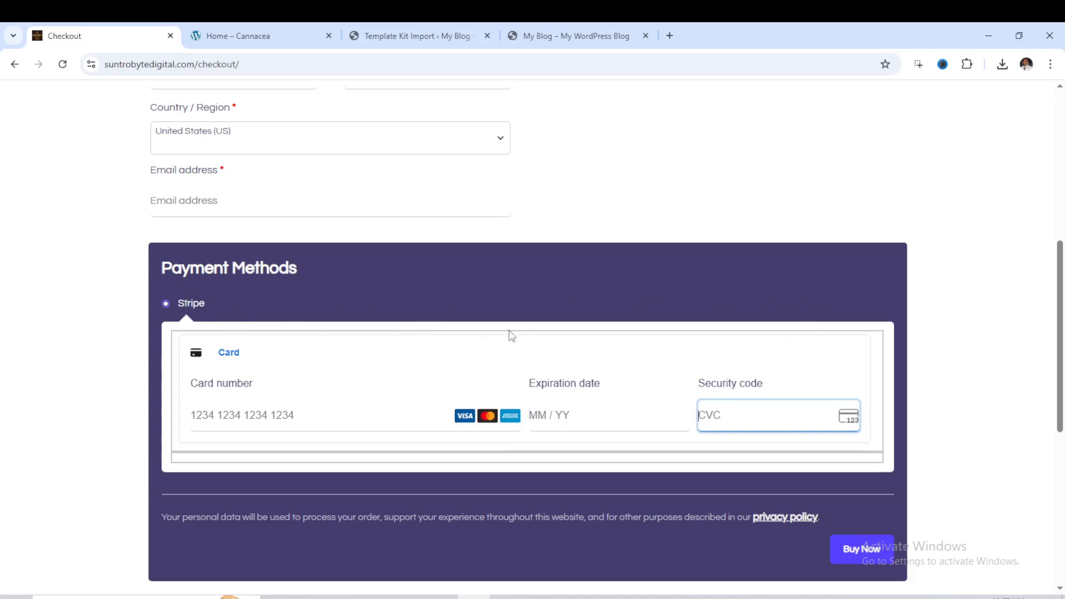
scroll(509, 336, down, 2)
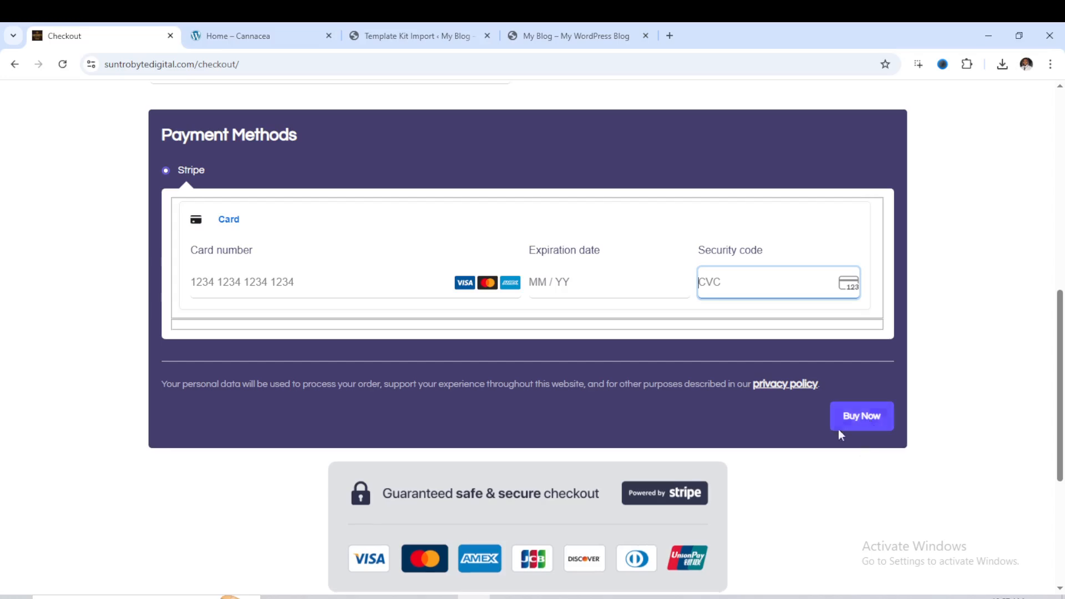
scroll(783, 372, up, 3)
scroll(575, 359, up, 5)
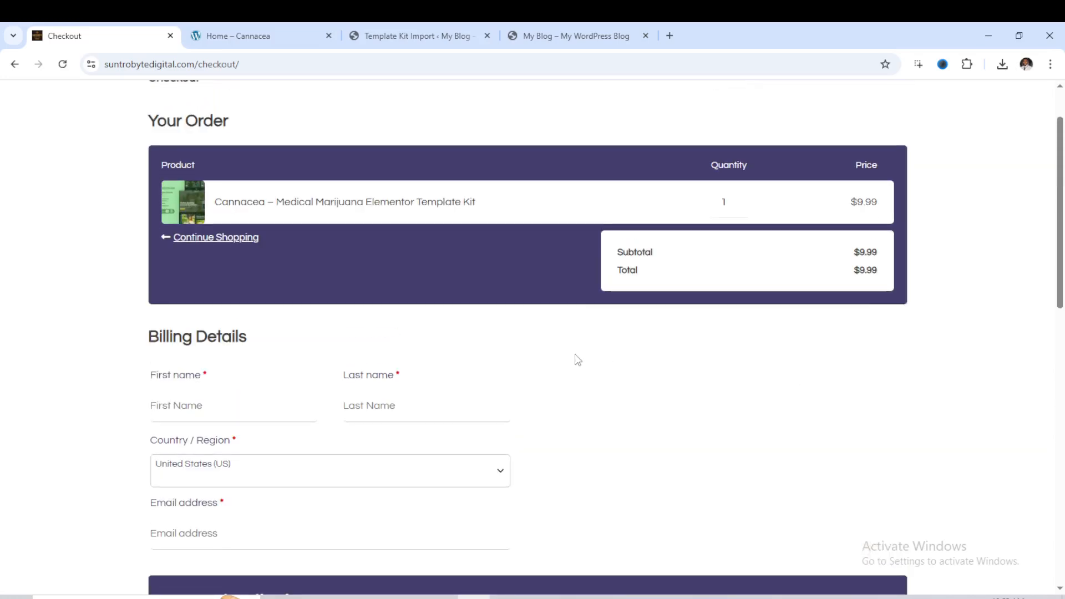
Switch to the WordPress admin and move the existing ElementsKit Header and Footer templates to the trash.
click(410, 35)
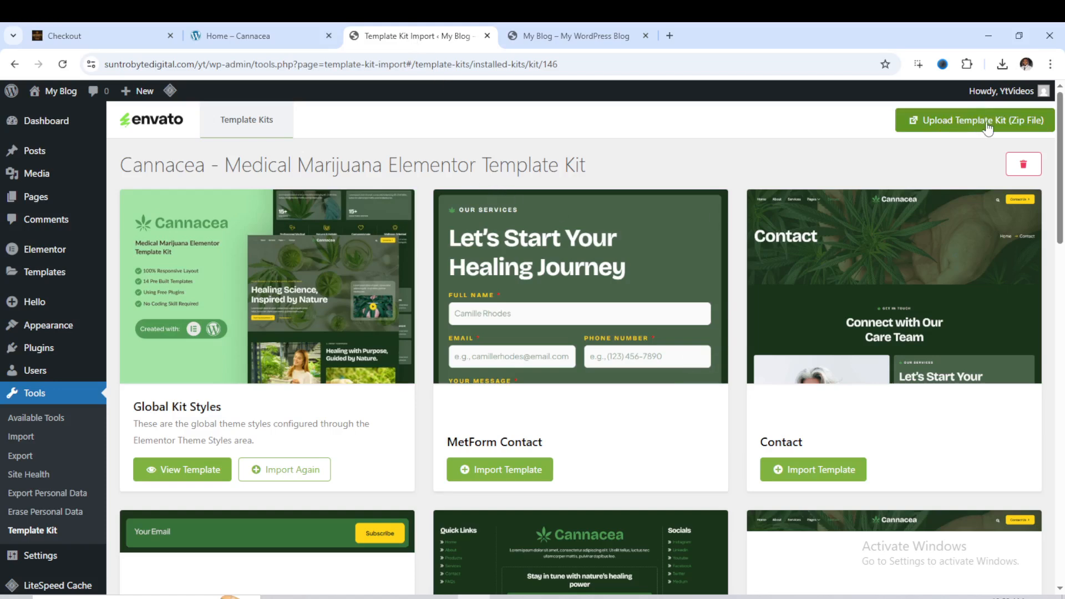
click(34, 530)
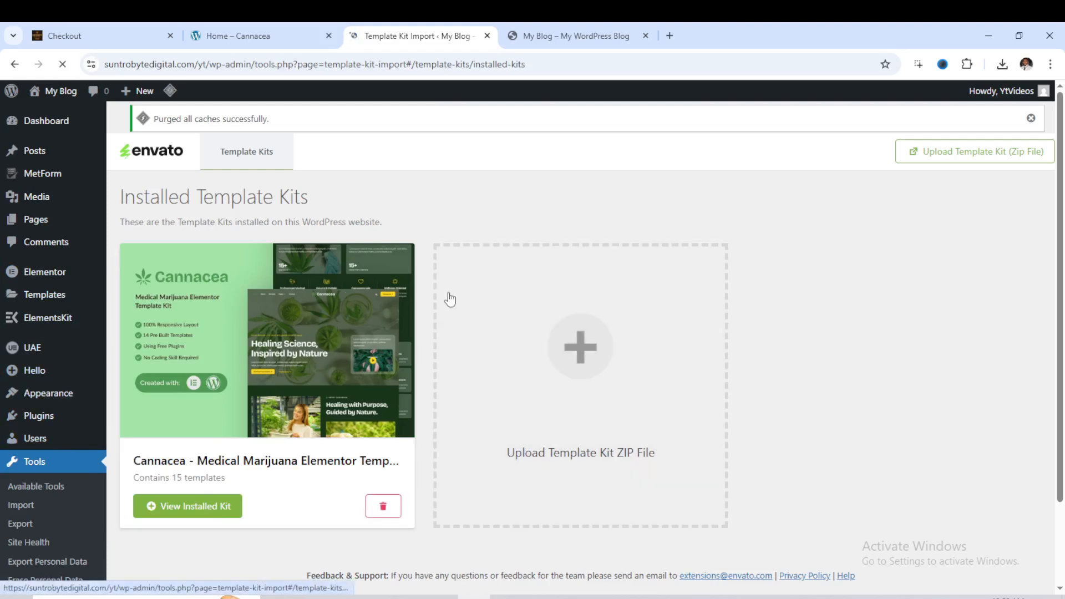
mouse_move(29, 328)
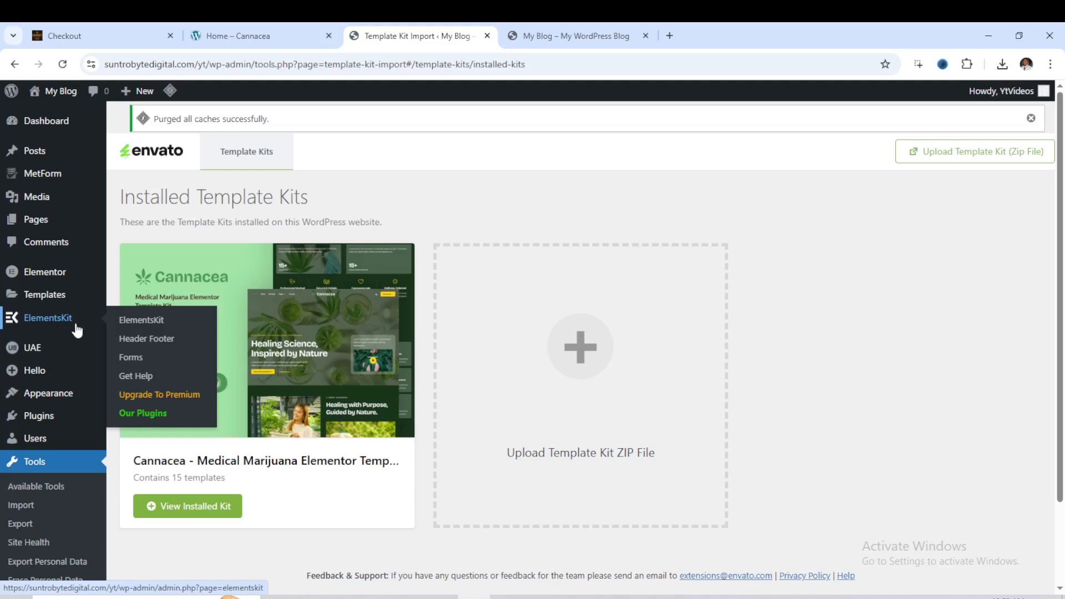
click(142, 345)
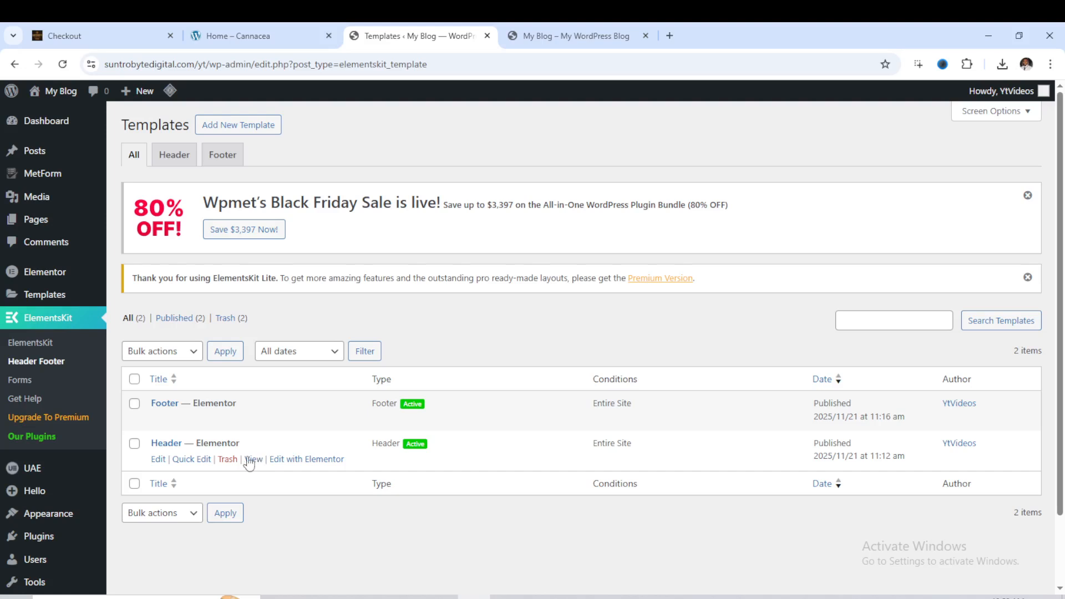
click(227, 459)
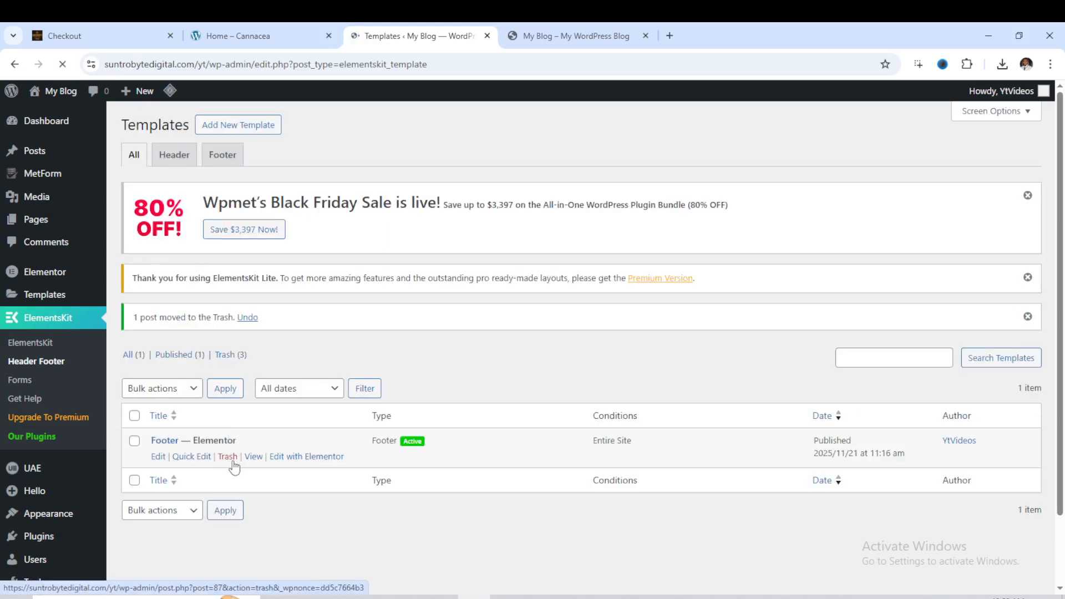
click(232, 462)
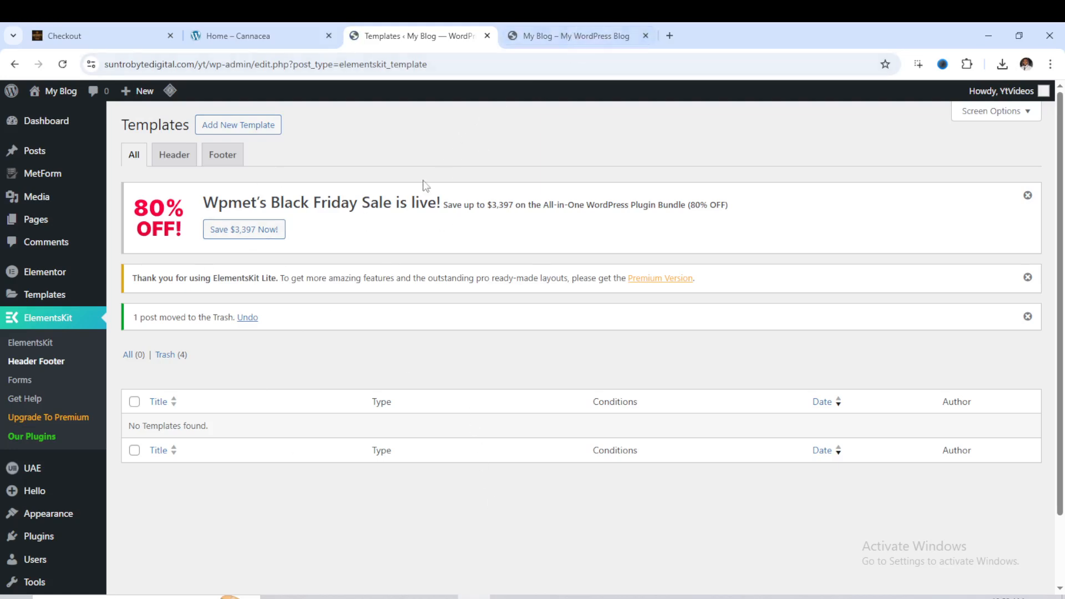
Create an activated ElementsKit template titled Header, with type Header and the Entire Site condition.
click(262, 124)
click(487, 242)
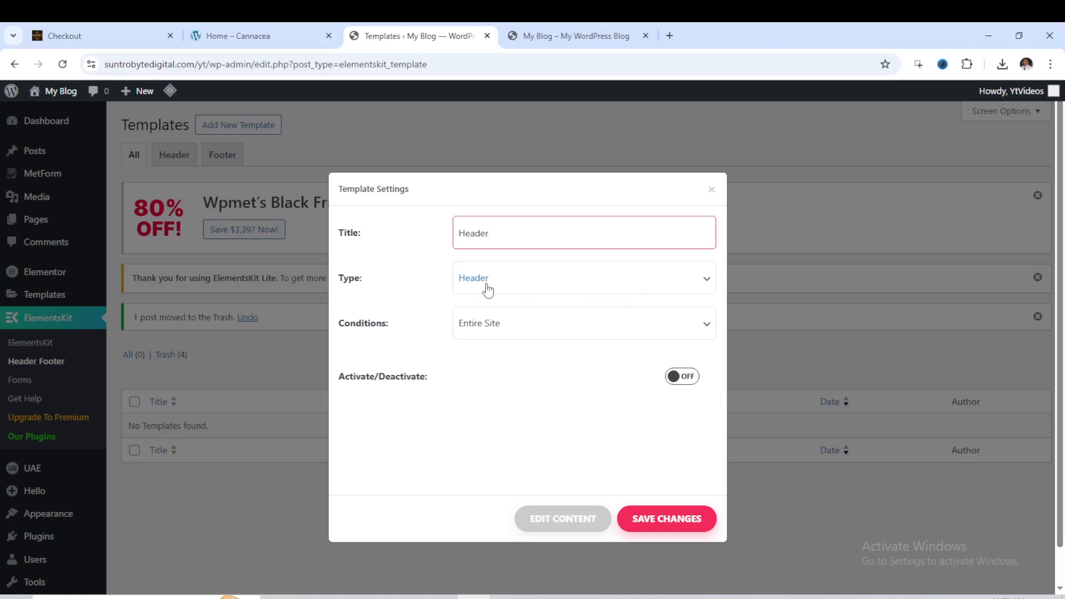
click(582, 286)
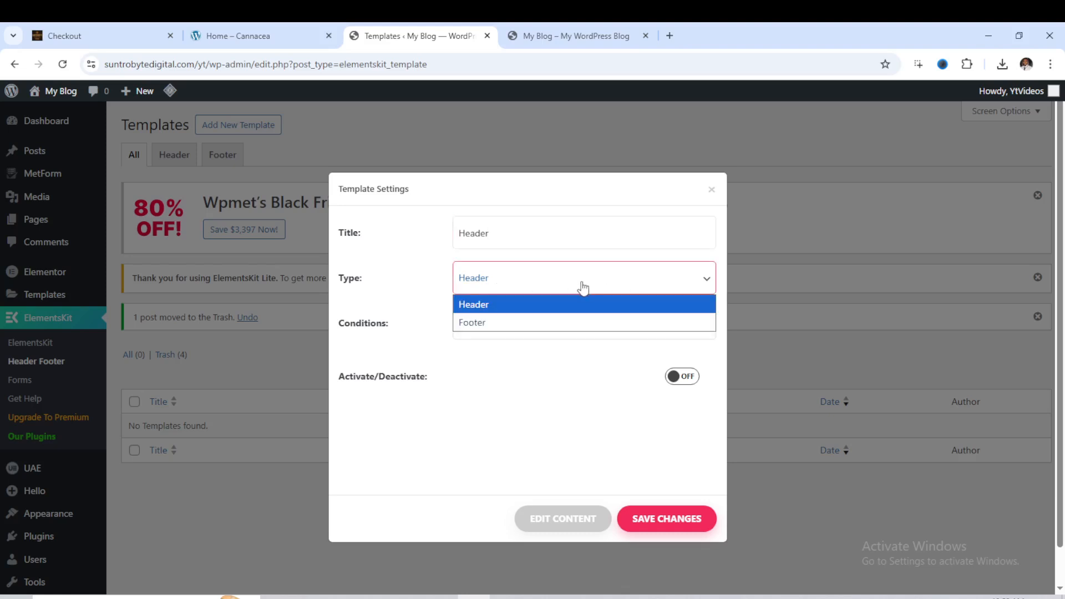
click(511, 303)
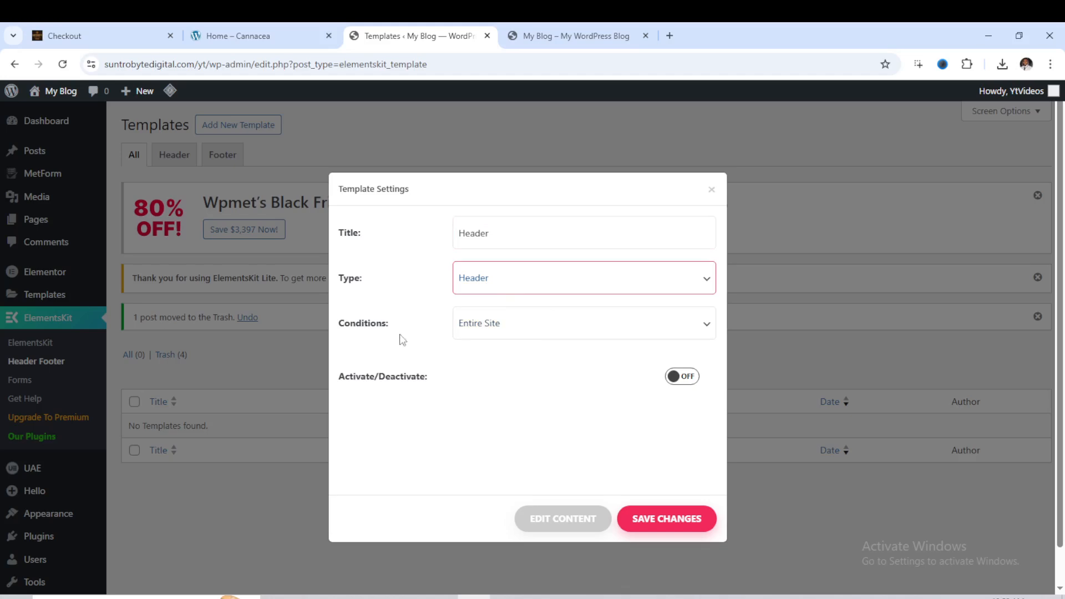
click(682, 378)
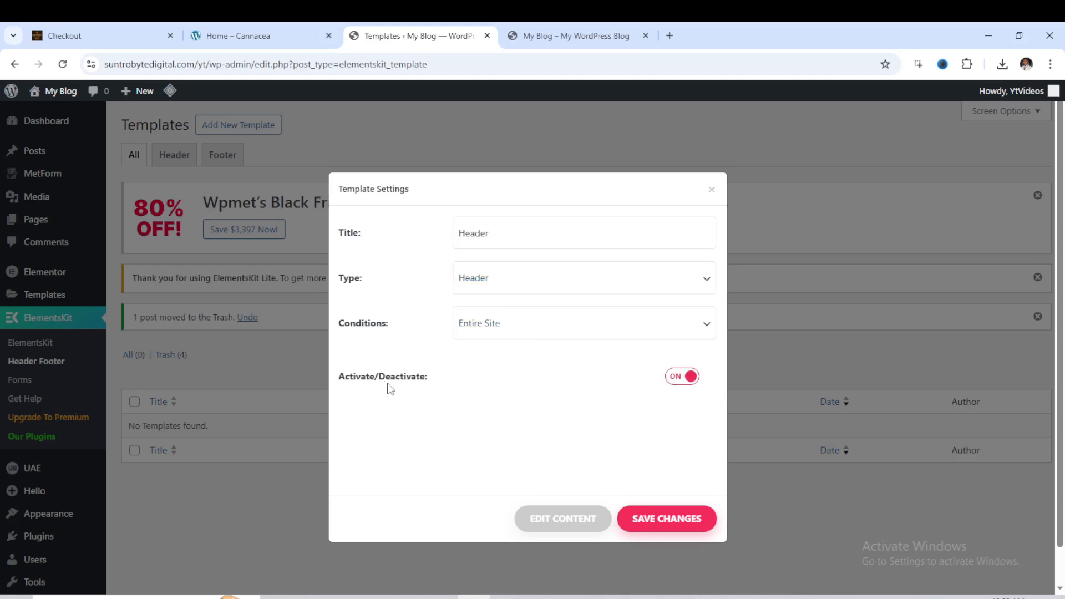
click(688, 520)
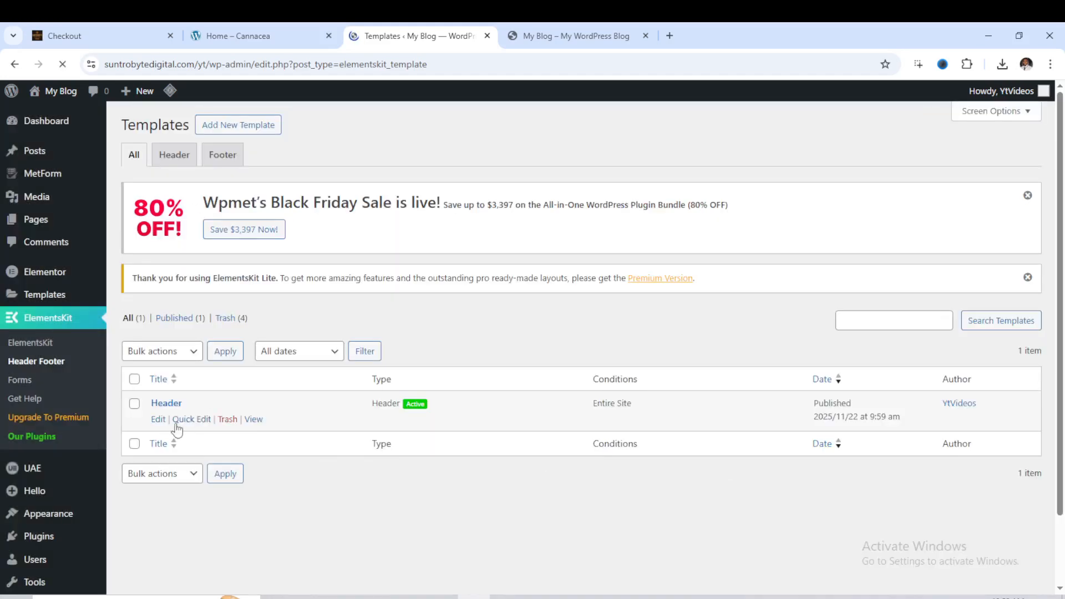
Open the new Header template's content in Elementor and insert the Header template from the installed Cannacea kit.
click(158, 419)
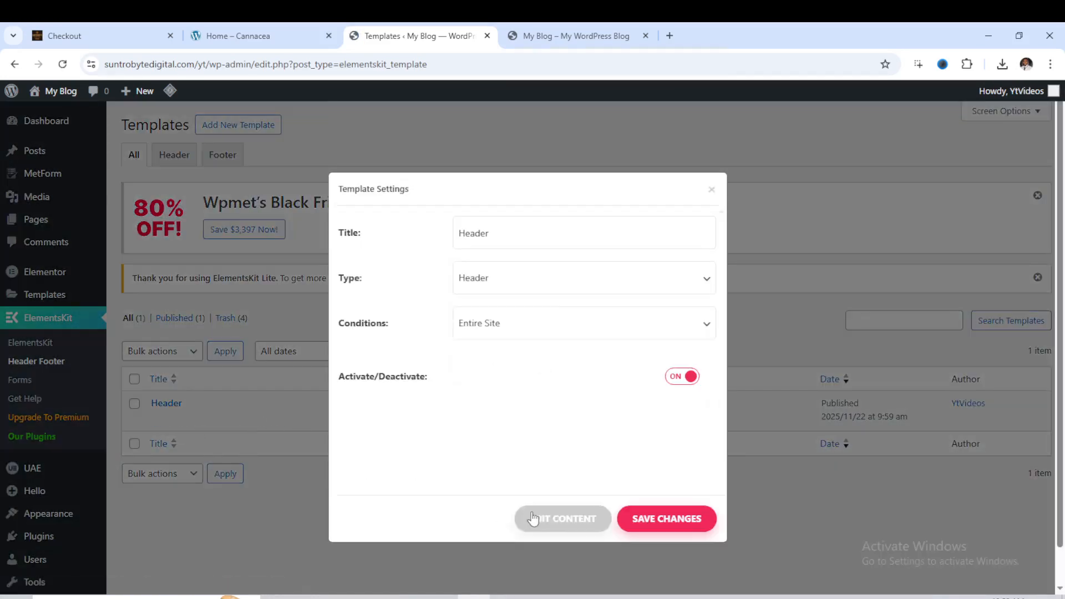
click(572, 517)
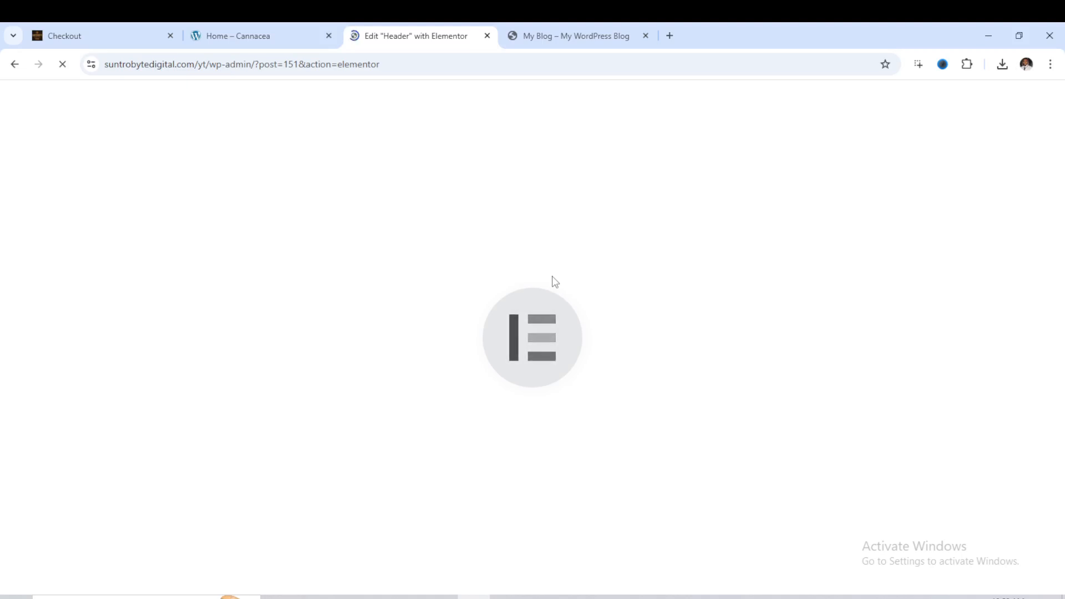
key(Escape)
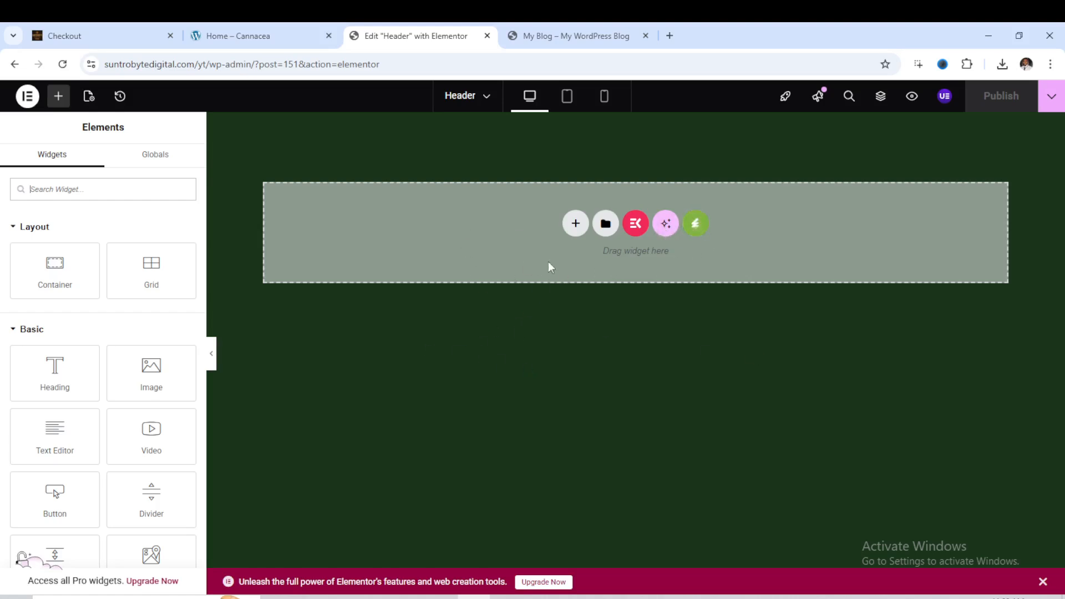
click(697, 233)
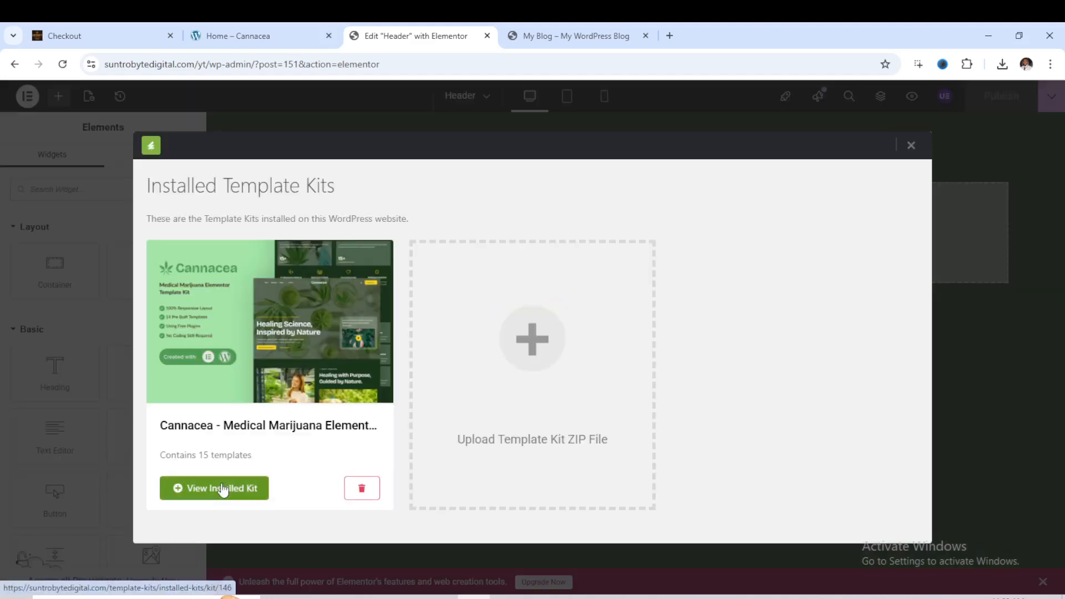
click(222, 489)
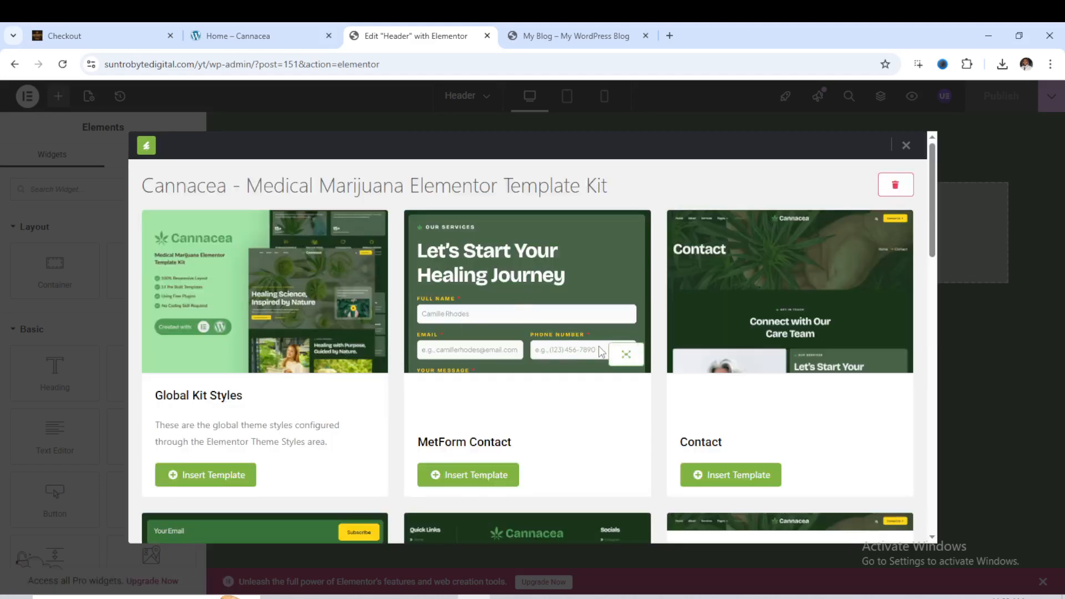
scroll(599, 344, down, 2)
scroll(600, 340, down, 1)
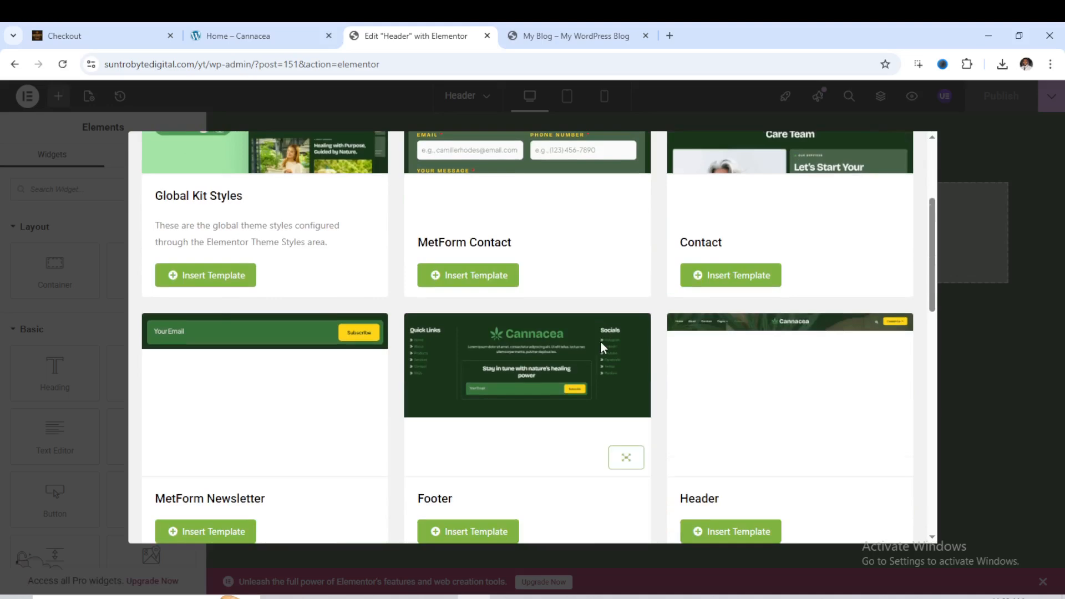
scroll(600, 341, down, 2)
click(731, 403)
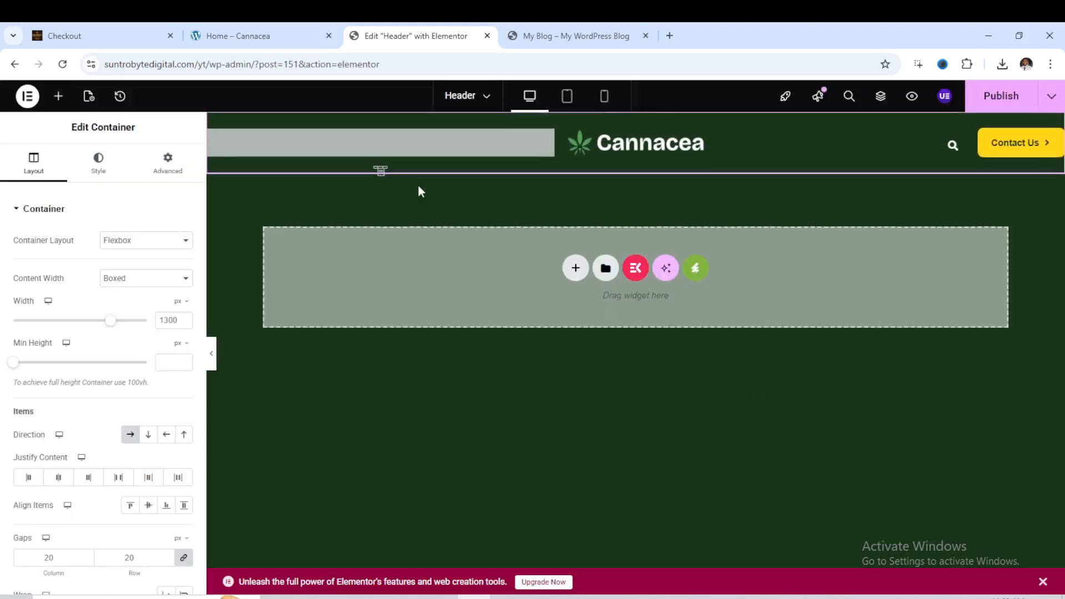
Examine the header's nav menu selection and the image settings of the Cannacea logo.
click(435, 148)
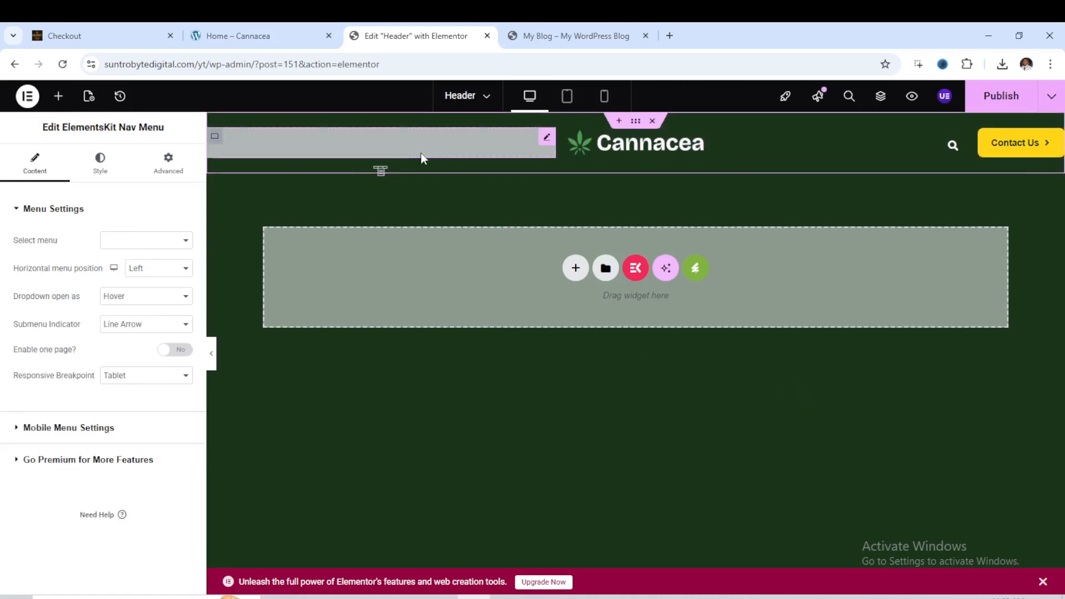
click(170, 242)
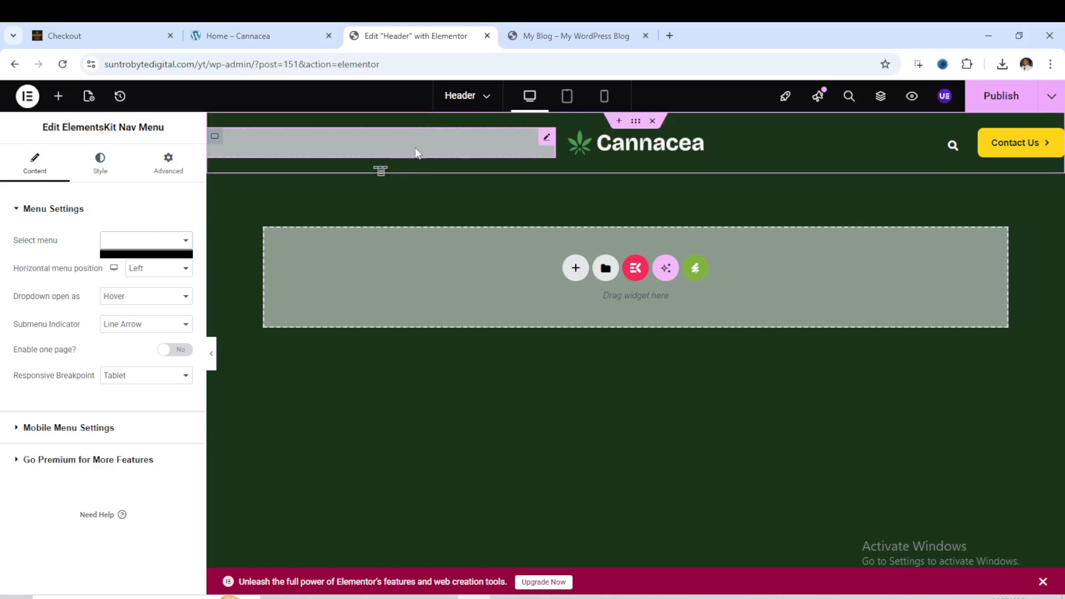
click(652, 154)
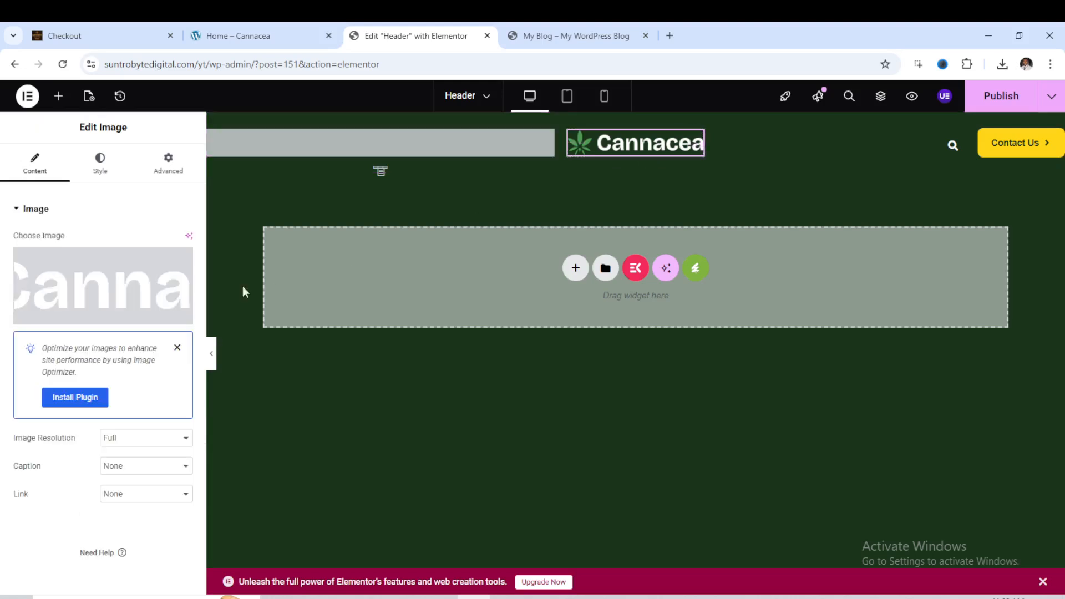
mouse_move(111, 317)
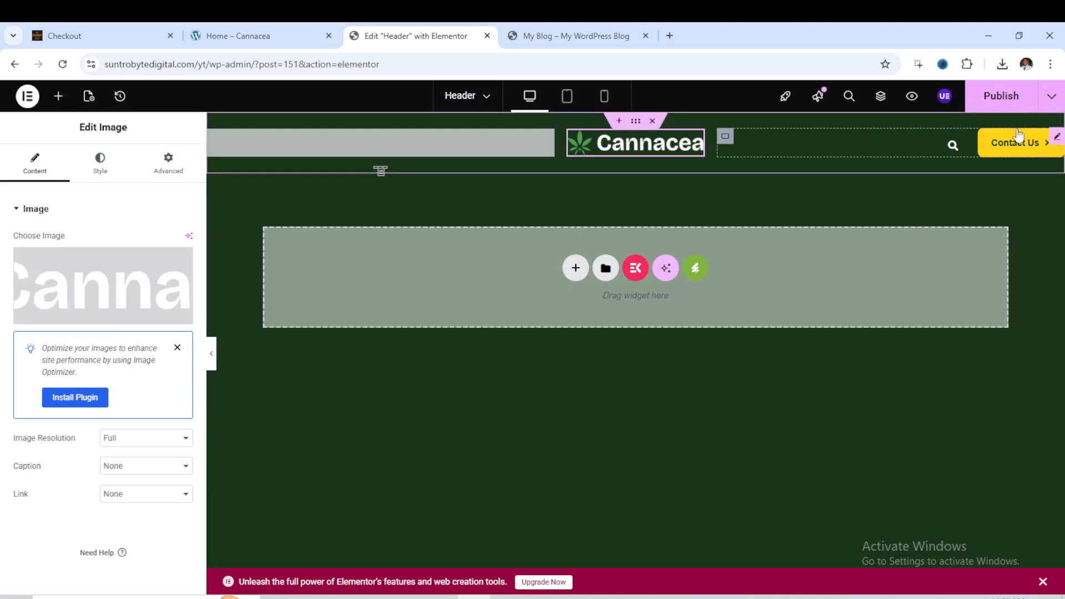
Set the header's Contact Us button background colour to red, #FF3217, in the normal state.
click(1032, 150)
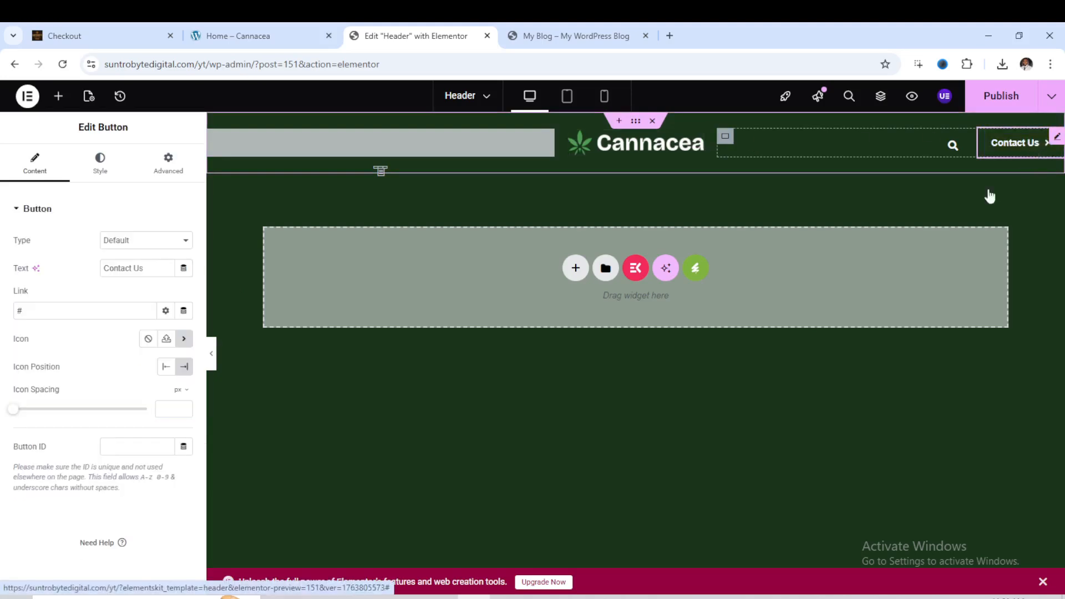
click(22, 306)
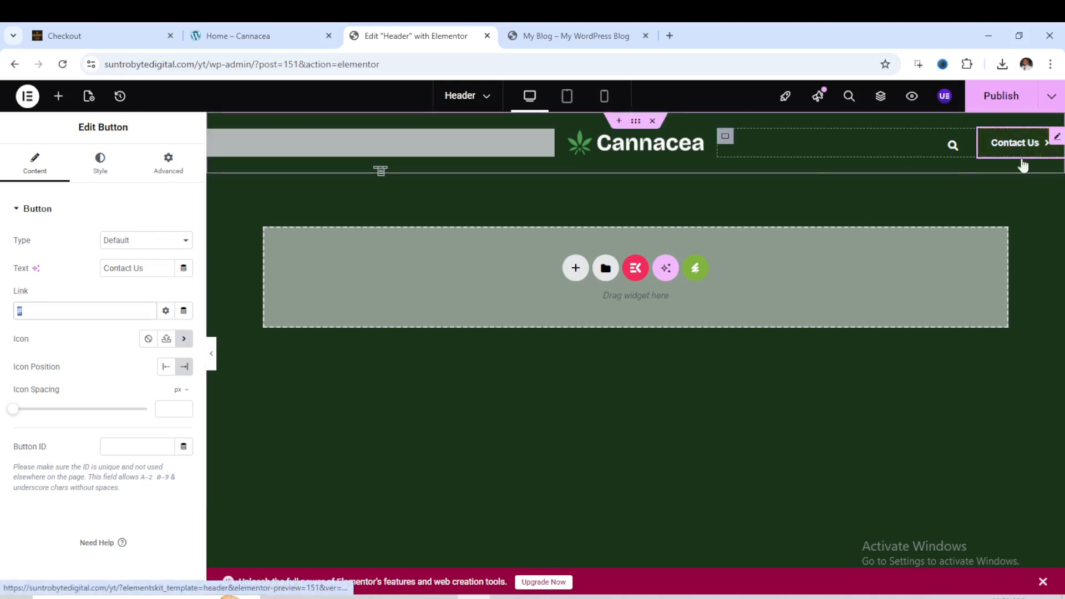
click(108, 180)
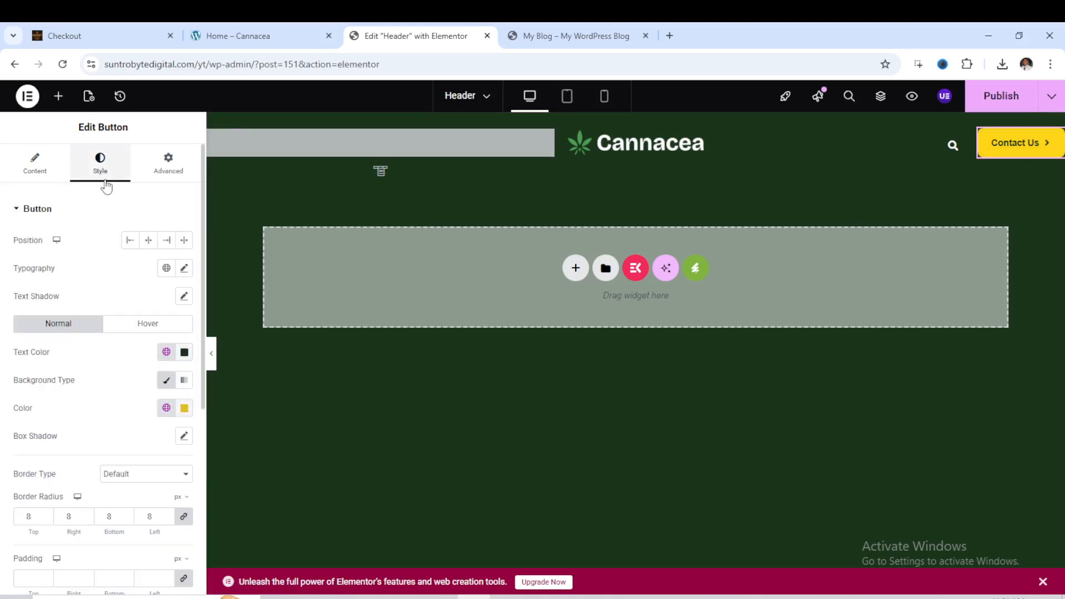
click(184, 414)
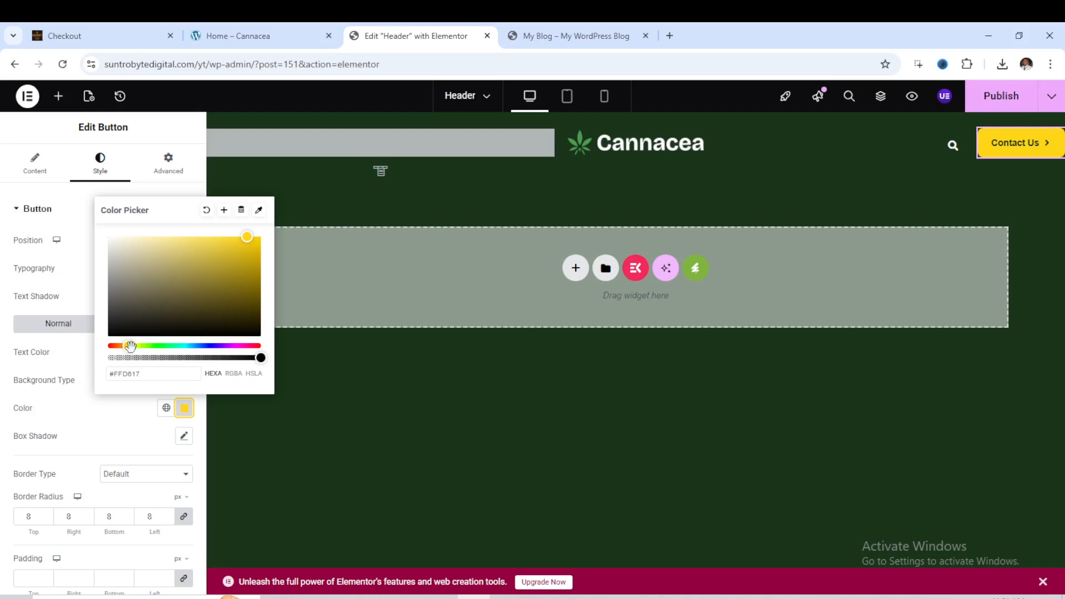
drag(127, 347, 111, 348)
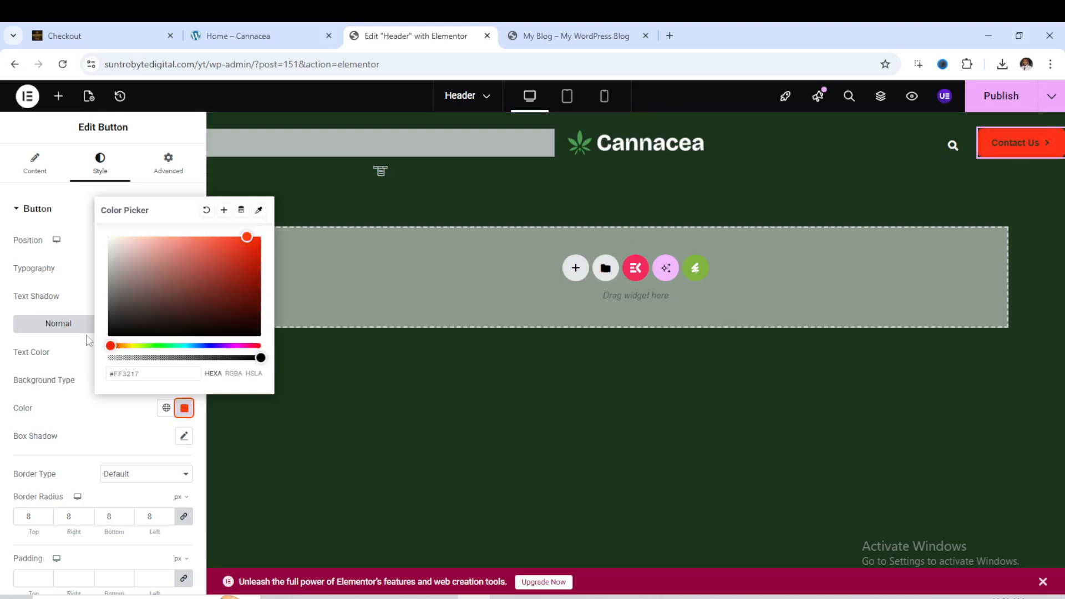
click(72, 294)
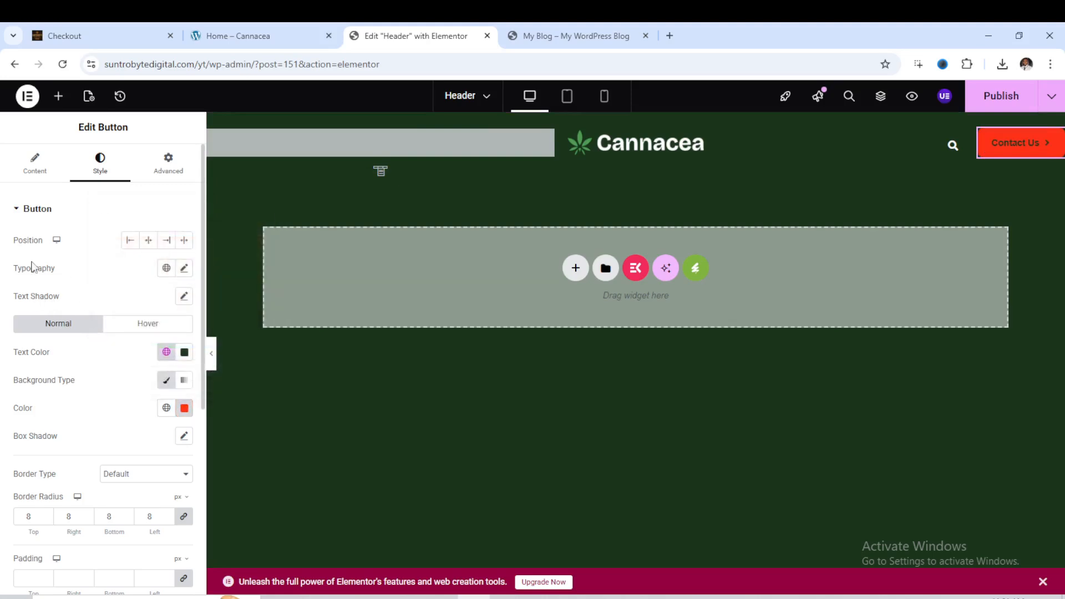
Set the Contact Us button's normal text colour to light green, #71FF76.
click(184, 354)
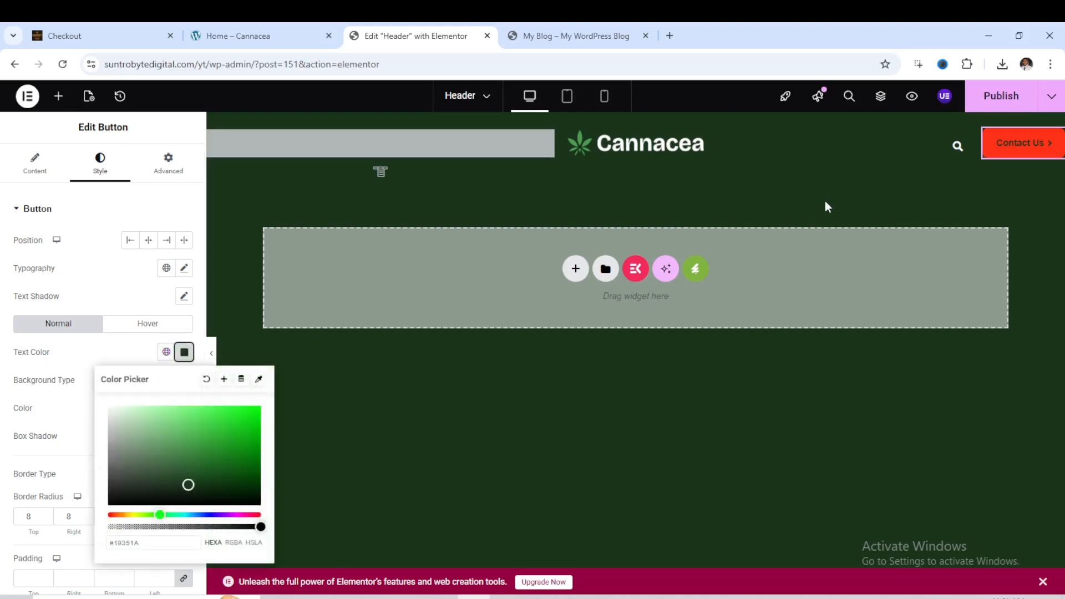
drag(188, 485, 194, 391)
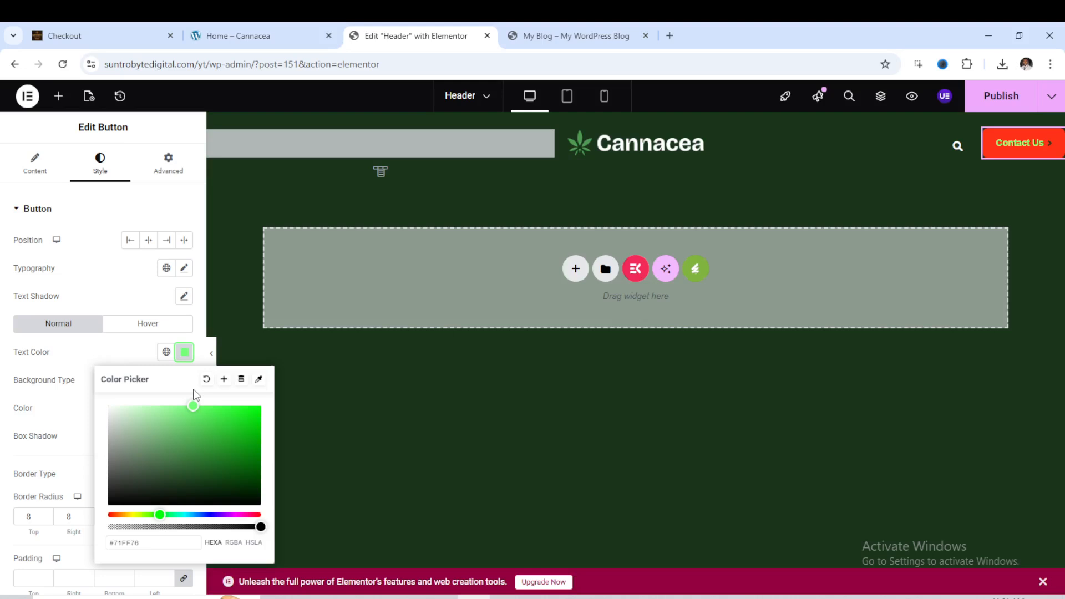
click(135, 297)
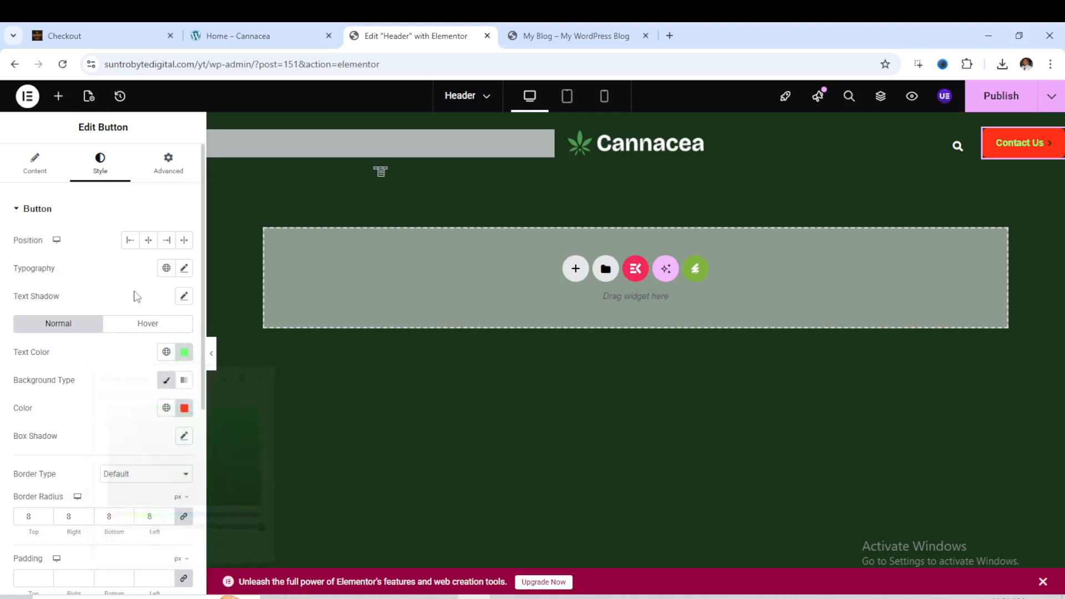
Publish the header template and reload the site's front page to check it.
click(1002, 107)
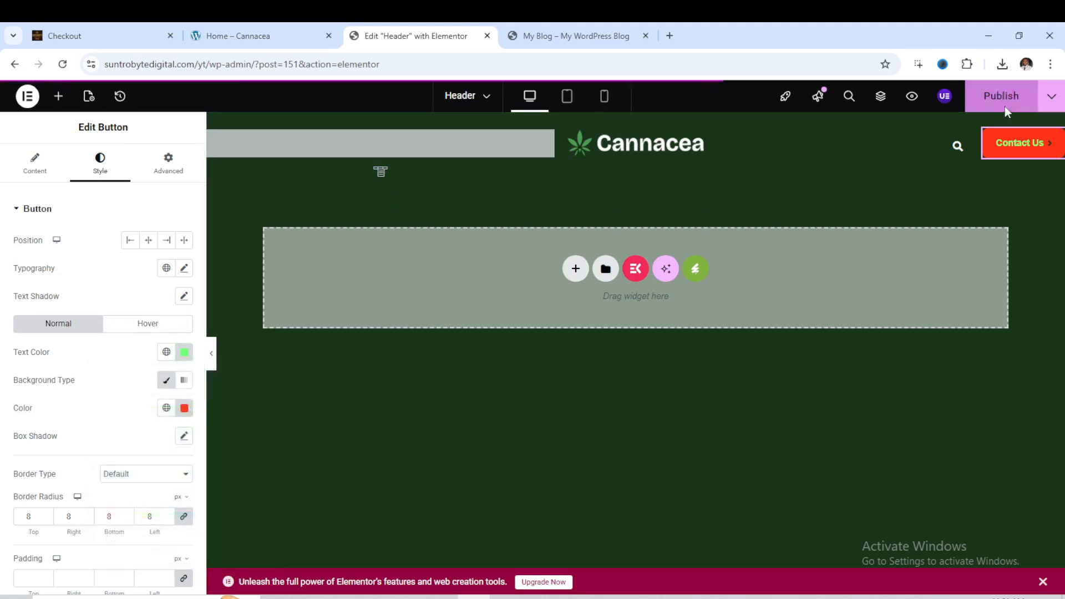
click(610, 38)
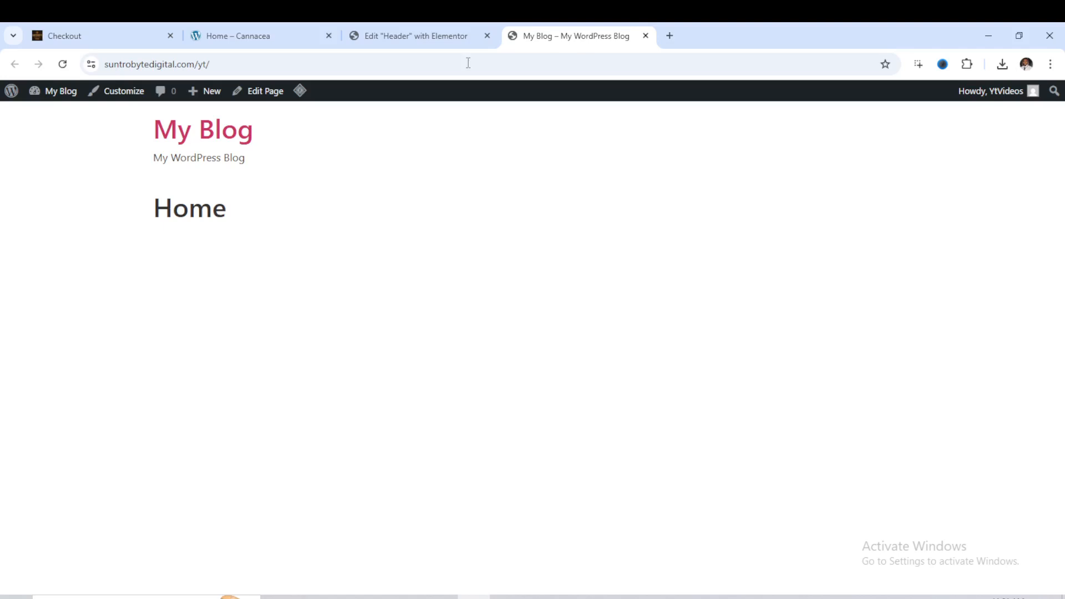
click(61, 67)
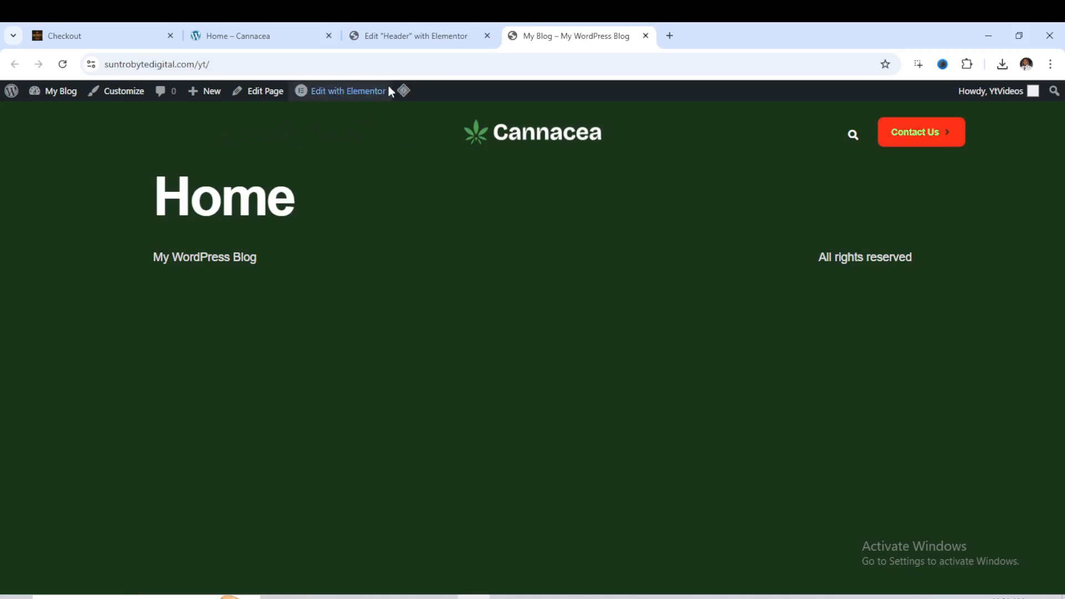
Return to the WordPress admin and create a navigation menu named Main with Header as its display location.
click(397, 37)
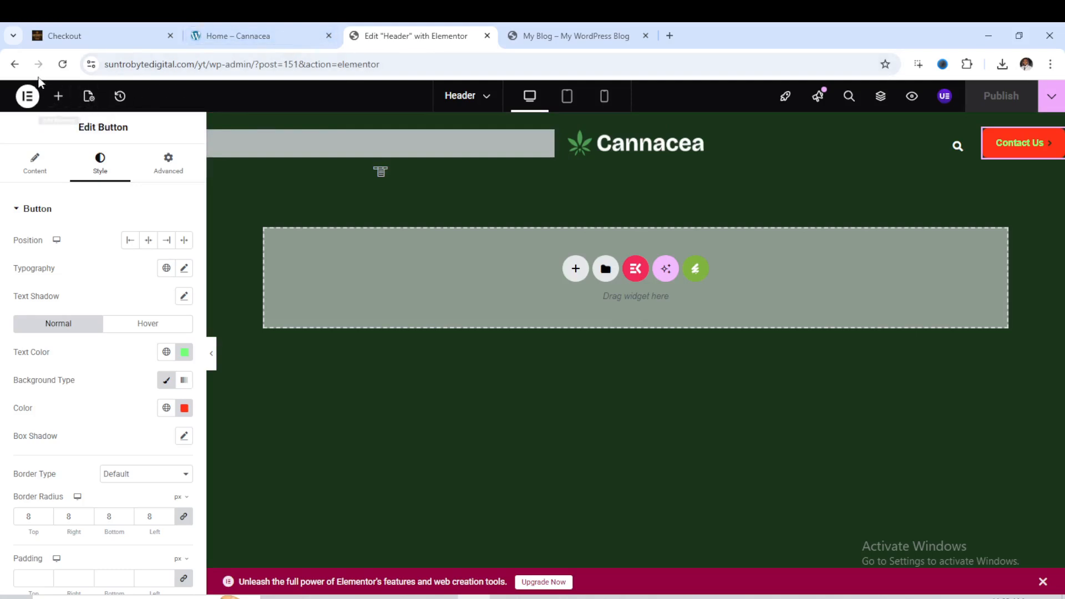
click(14, 64)
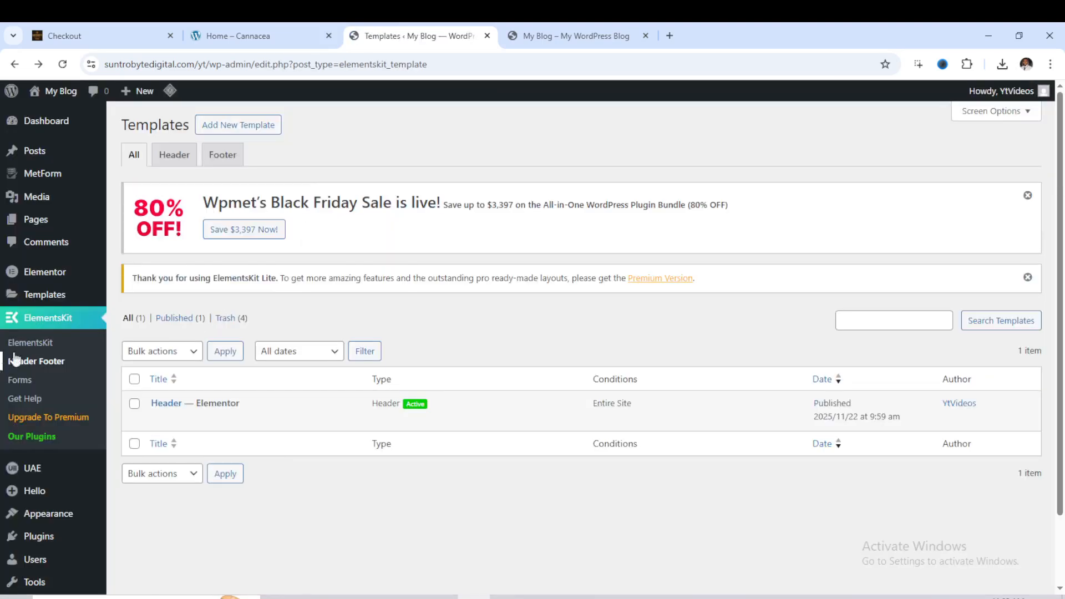
scroll(40, 219, down, 2)
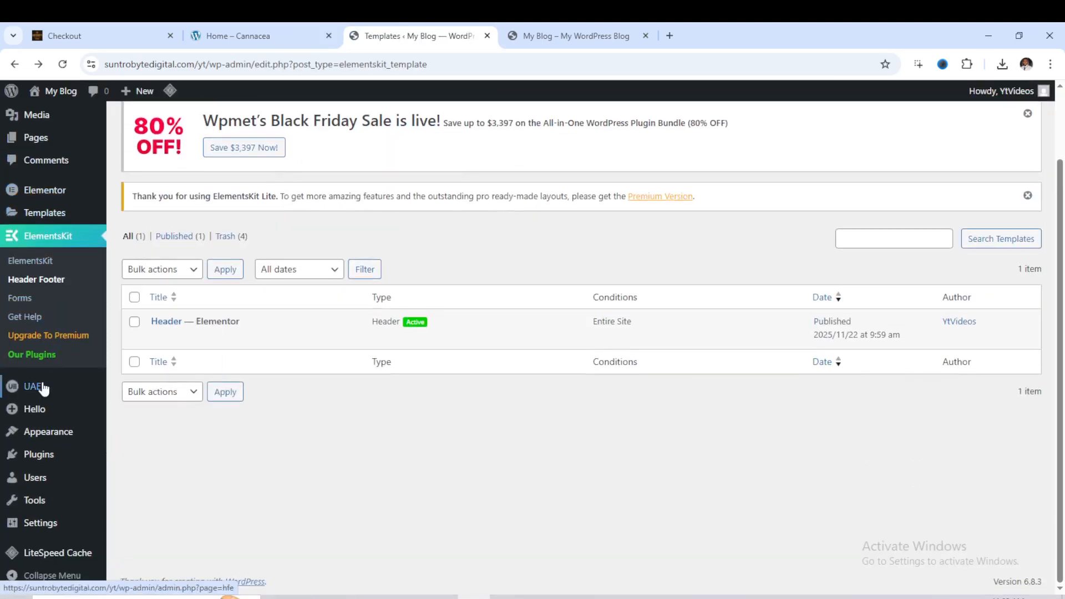
mouse_move(31, 443)
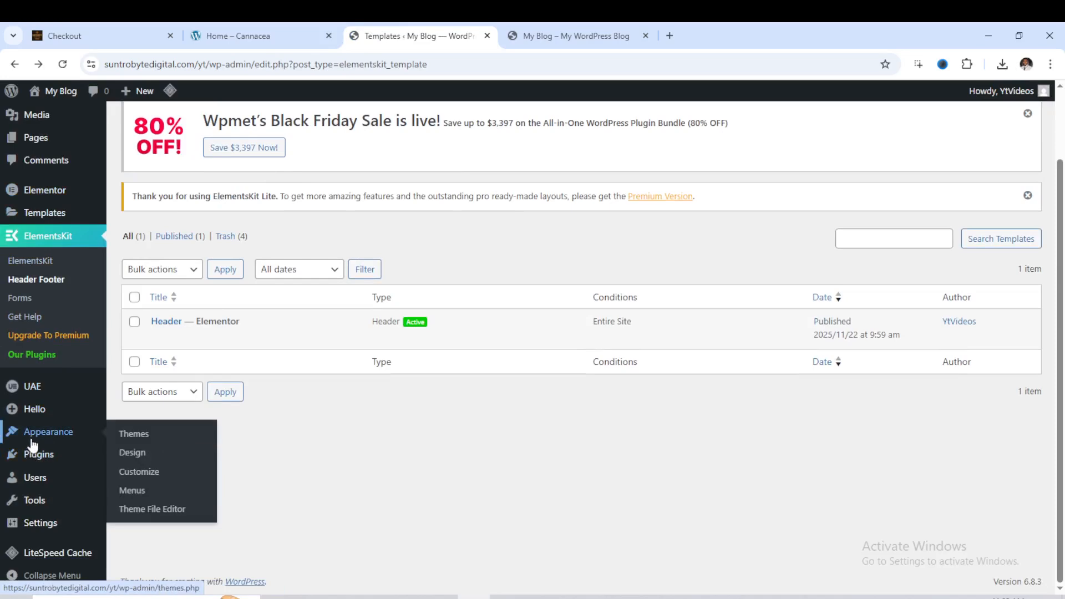
click(133, 494)
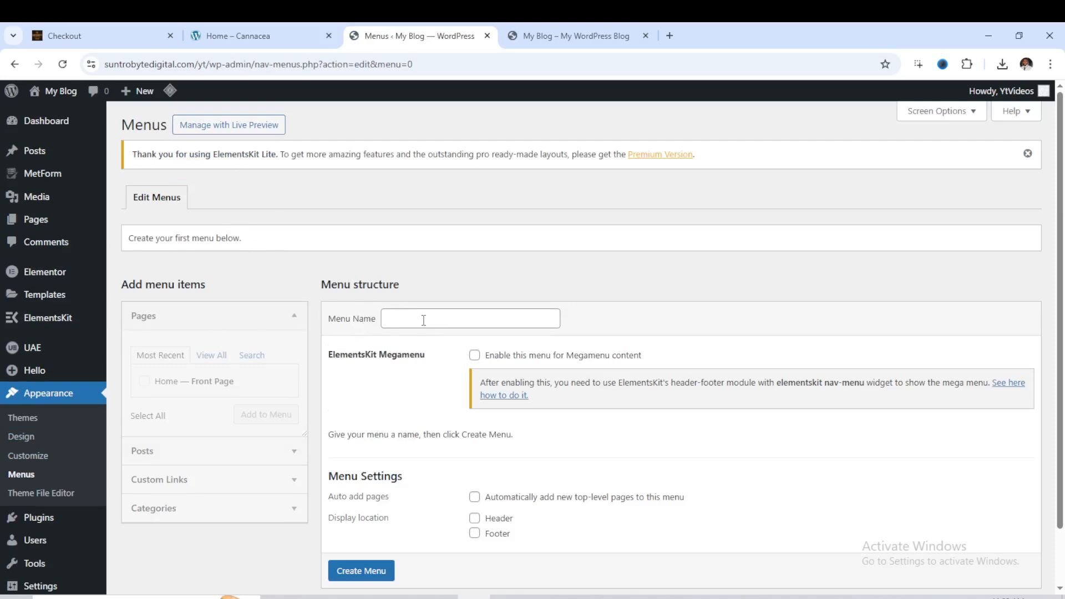
scroll(410, 313, down, 2)
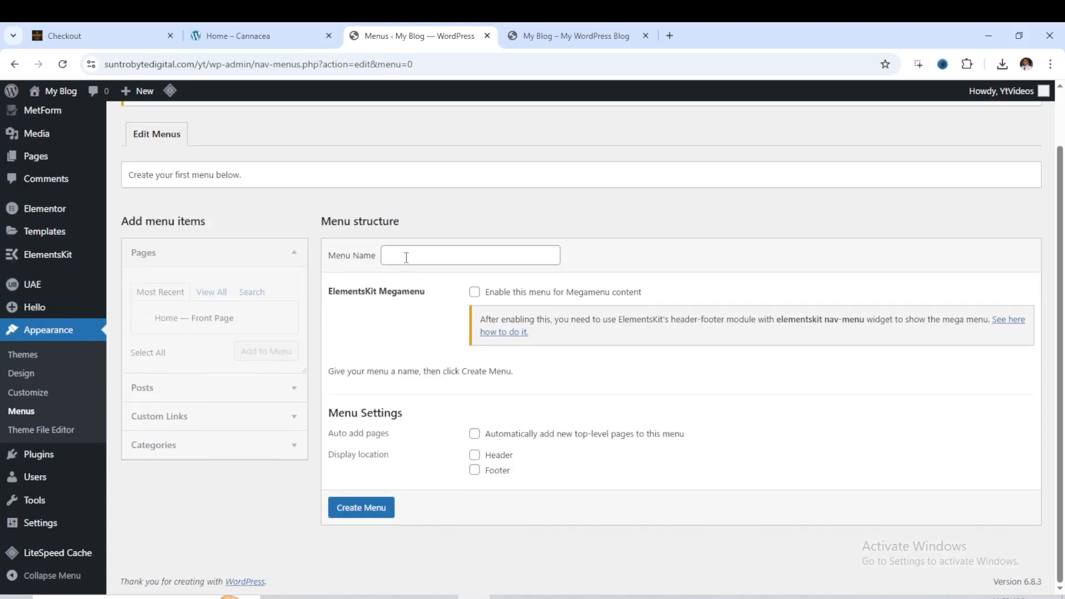
click(407, 255)
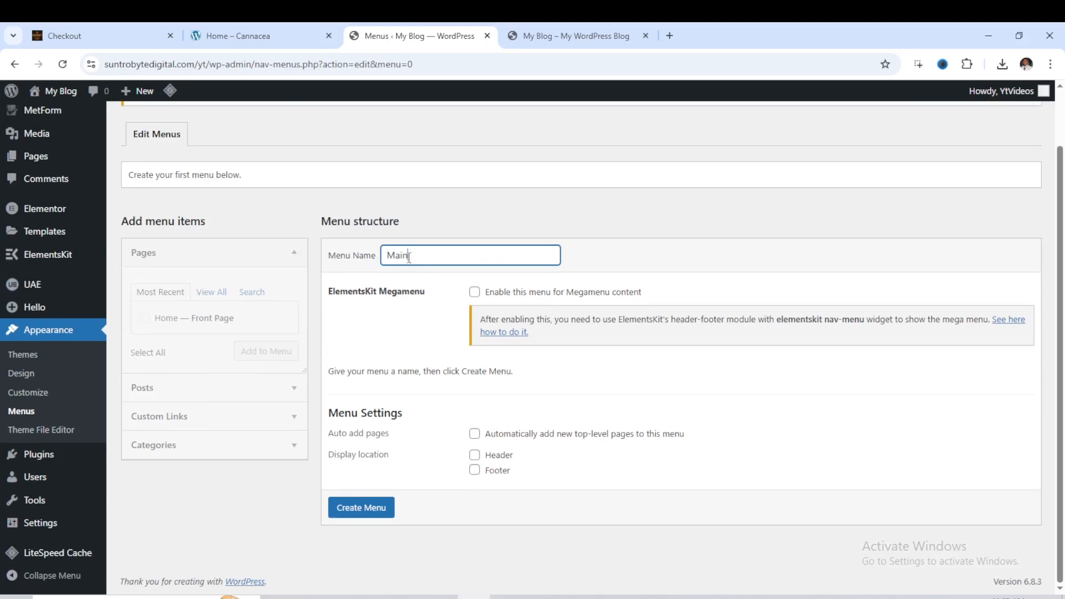
click(475, 455)
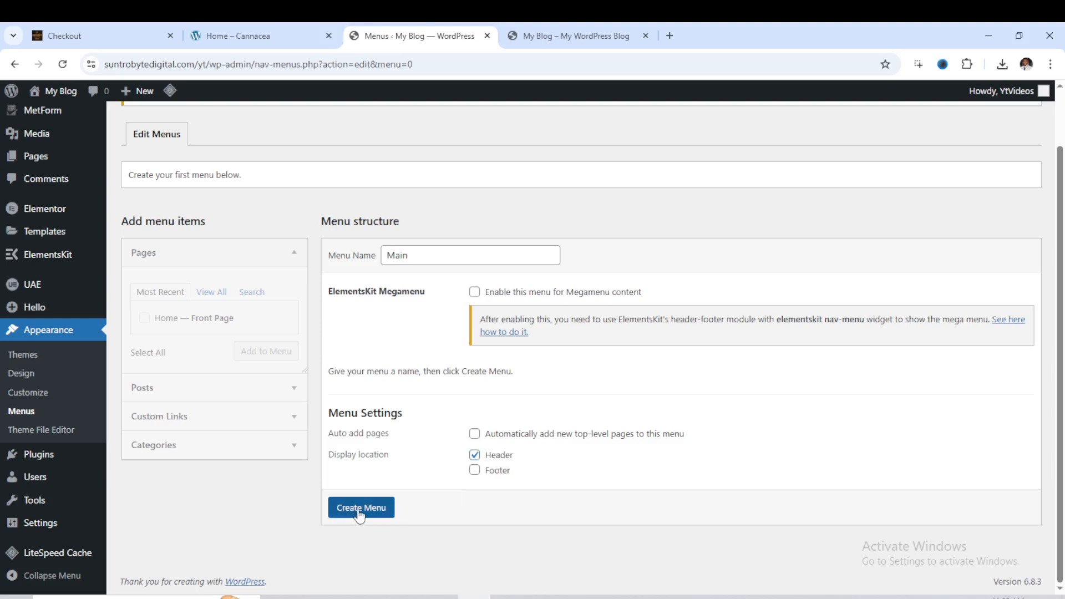
click(357, 510)
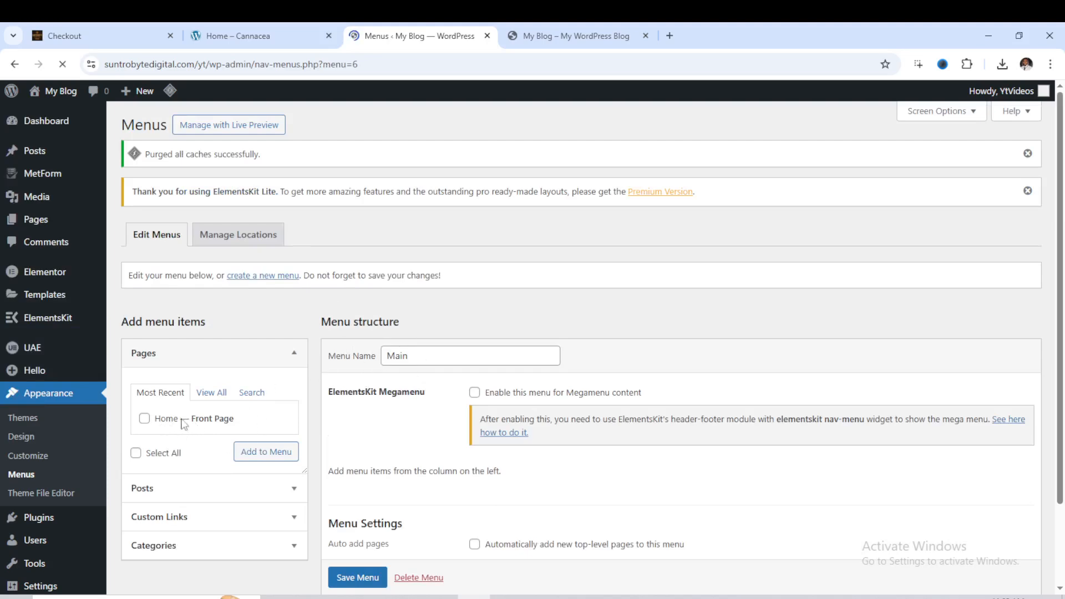
Add the Home front page to the Main menu and save the menu.
click(144, 420)
click(266, 453)
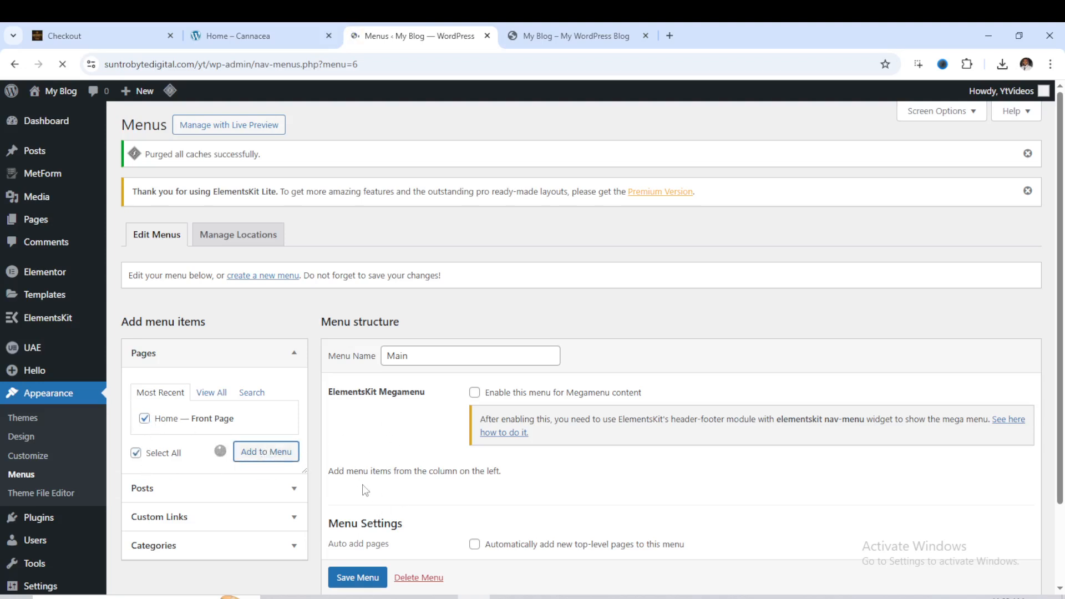
scroll(430, 505, down, 2)
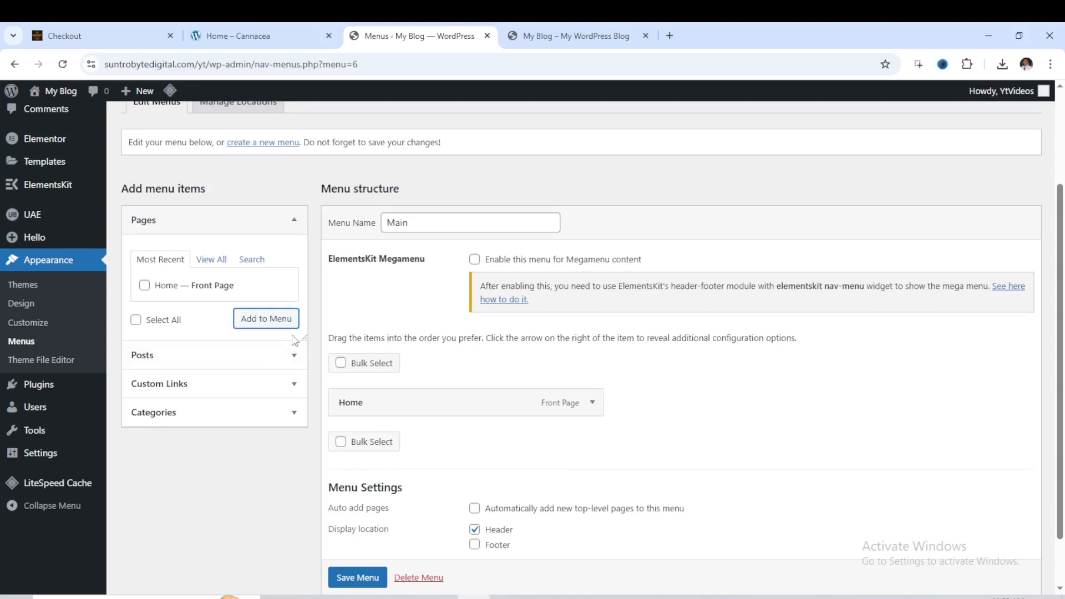
click(365, 578)
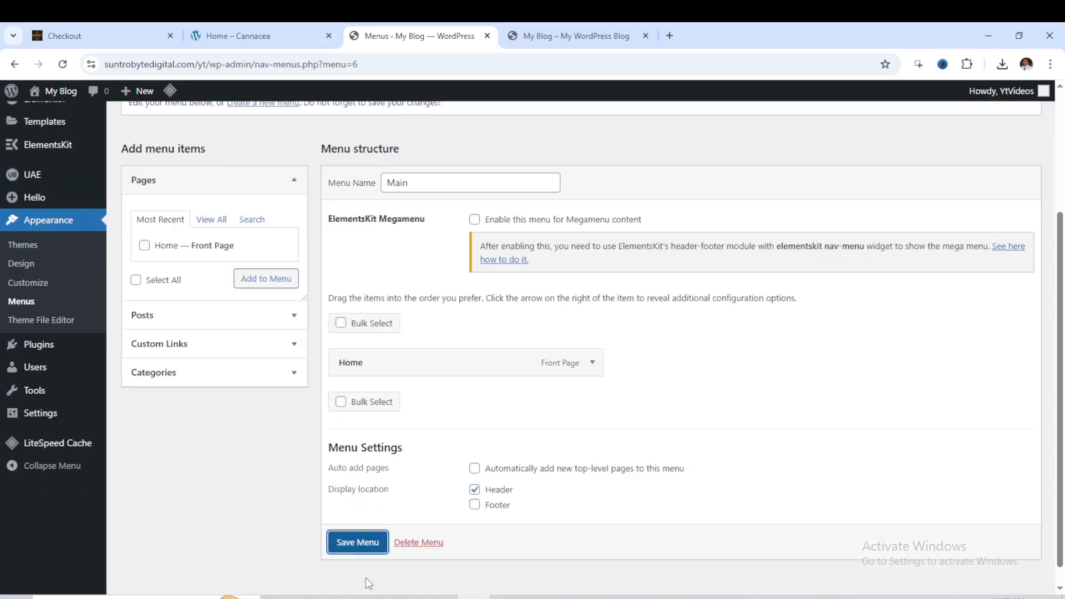
click(369, 549)
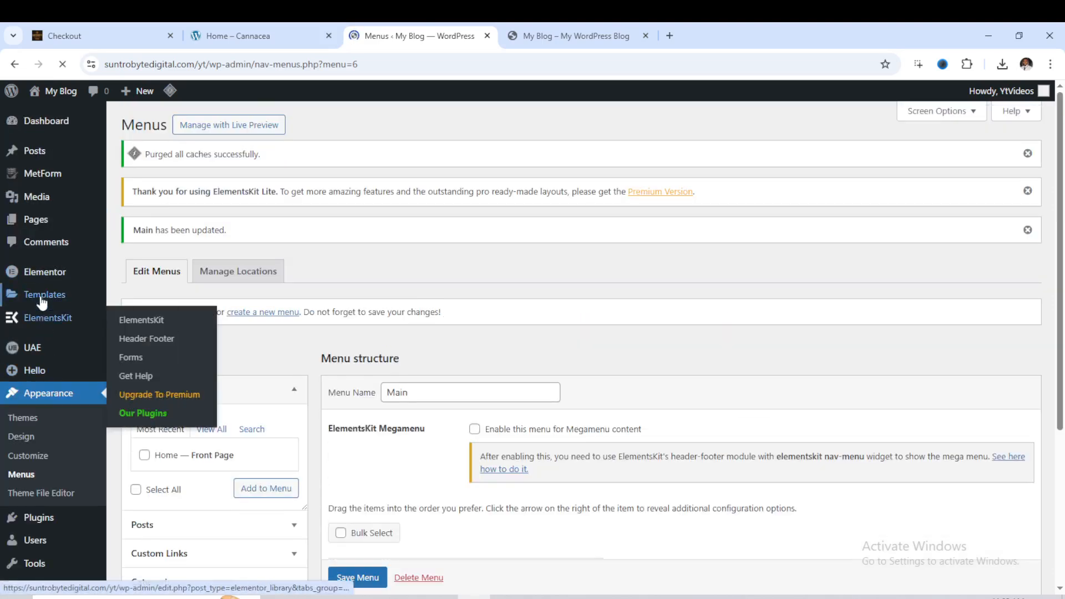
Reopen the ElementsKit Header template's content in Elementor, viewing the site's front page while the editor loads.
mouse_move(40, 280)
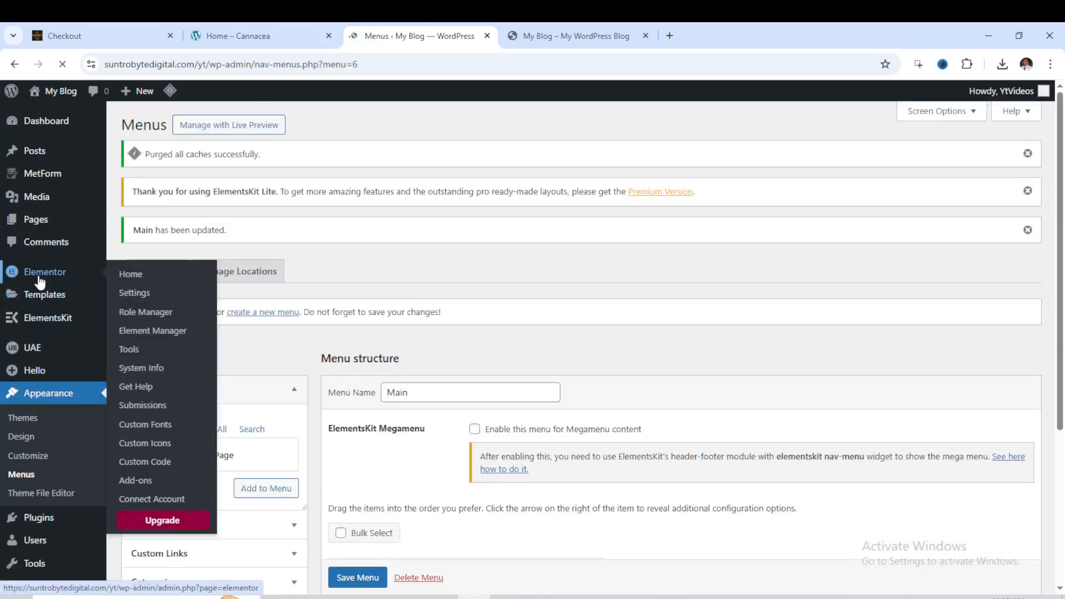
mouse_move(39, 325)
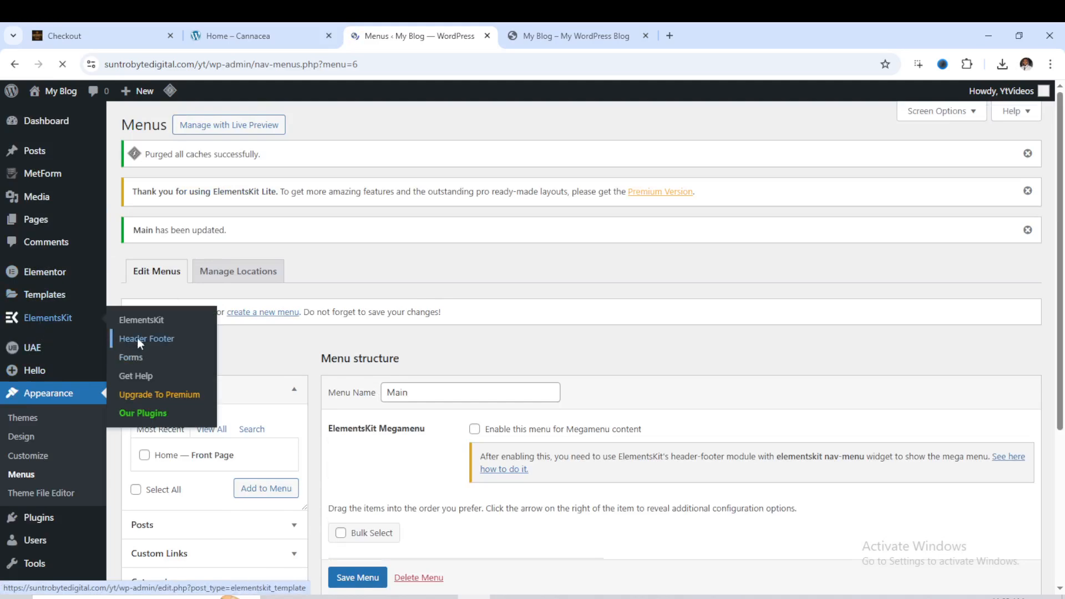
click(138, 338)
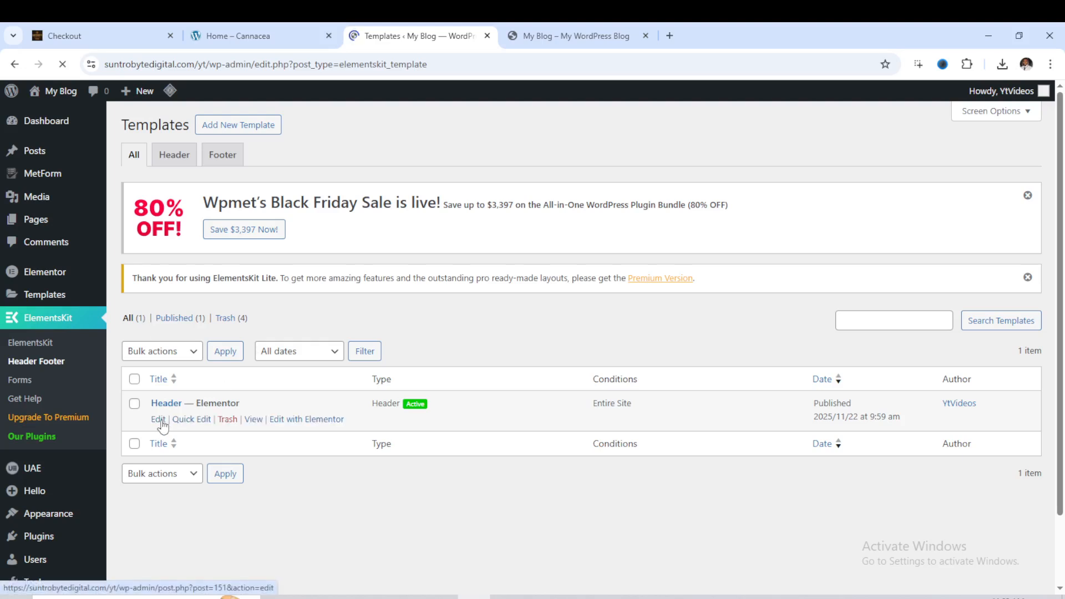
click(158, 420)
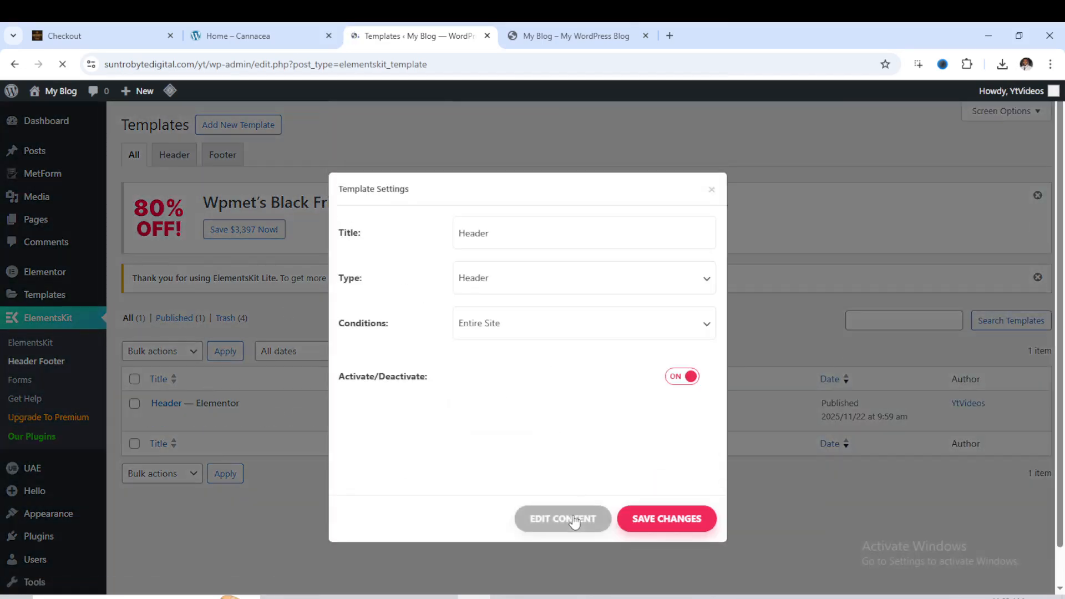
click(574, 522)
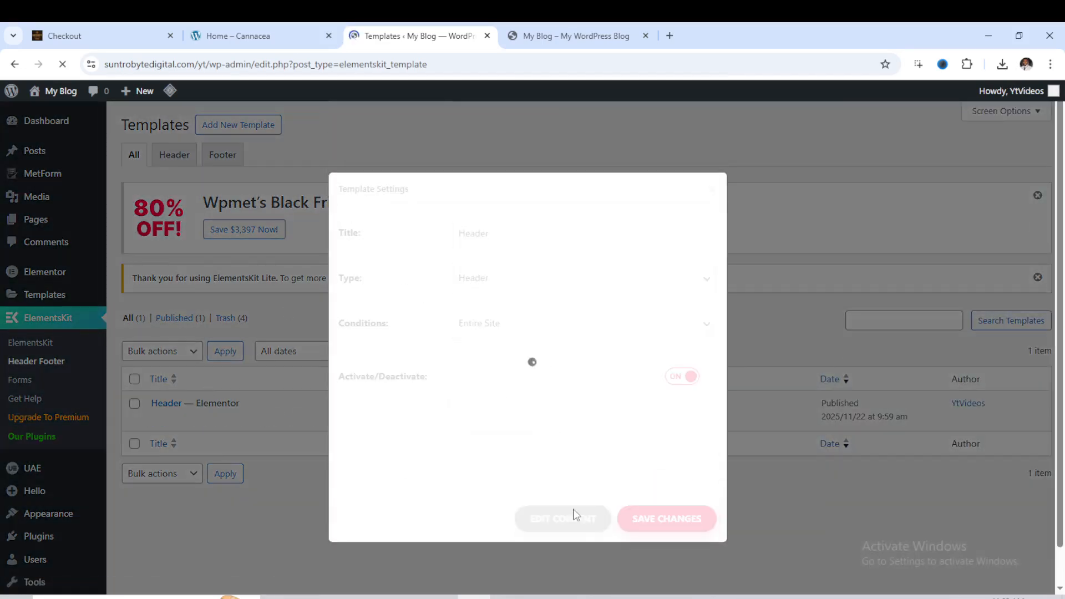
click(574, 35)
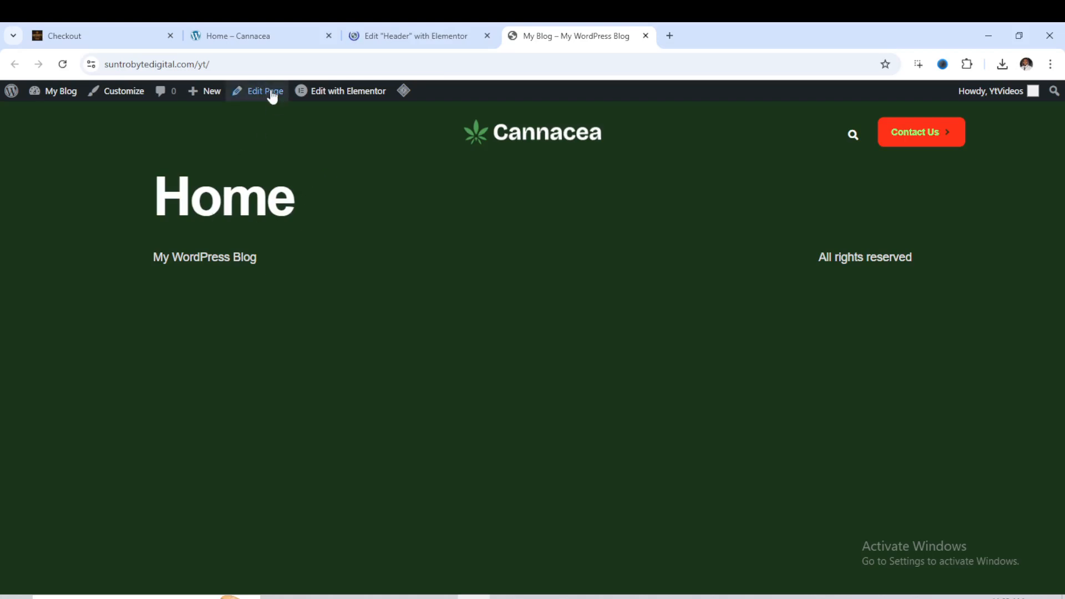
click(406, 36)
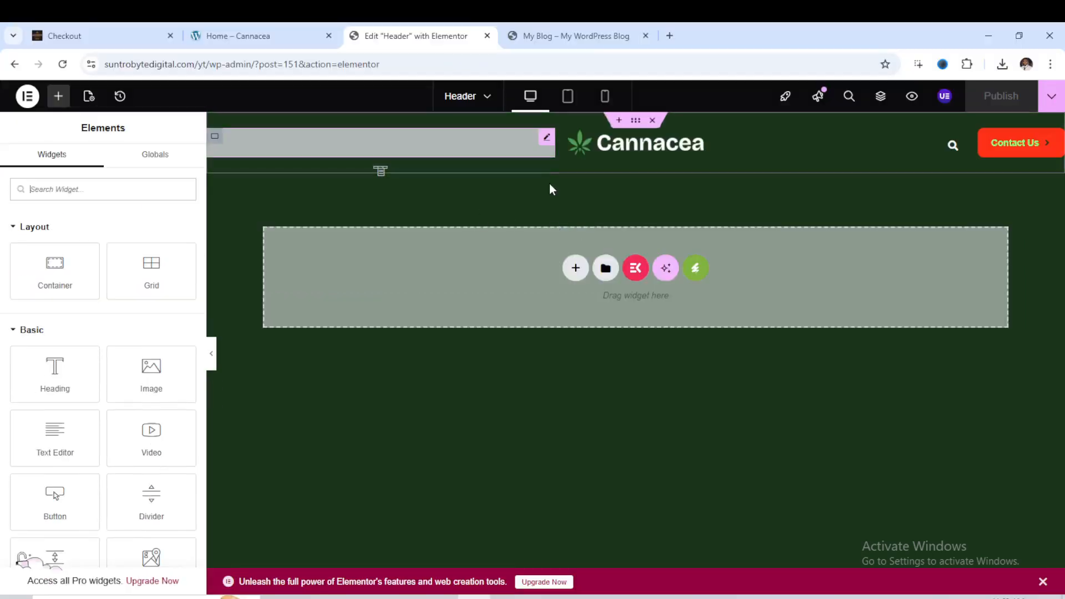
Assign the Main menu to the header's ElementsKit Nav Menu and publish the template.
click(362, 152)
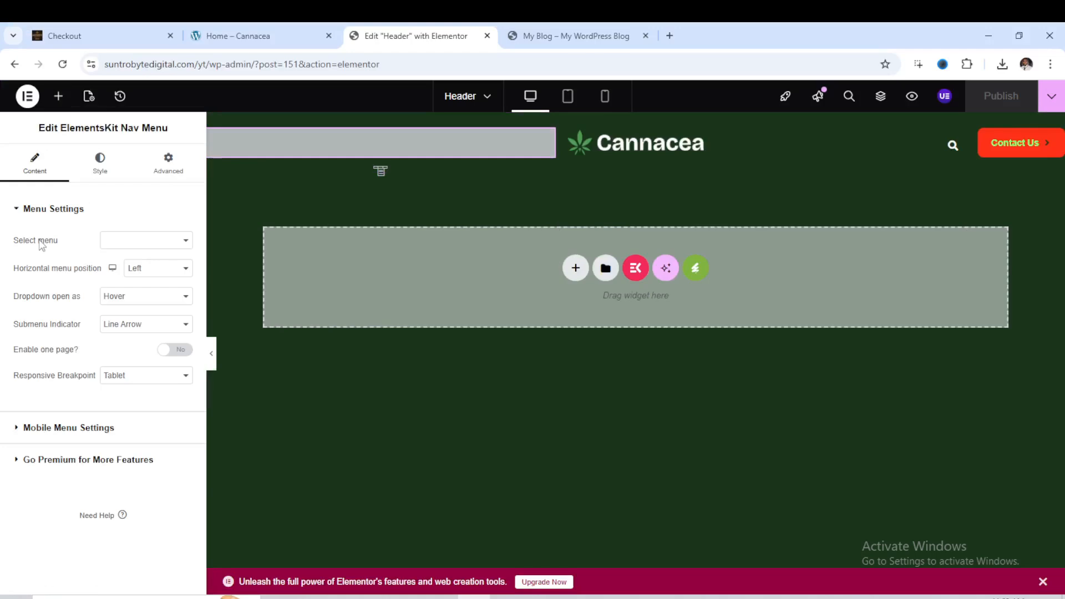
click(164, 246)
click(146, 257)
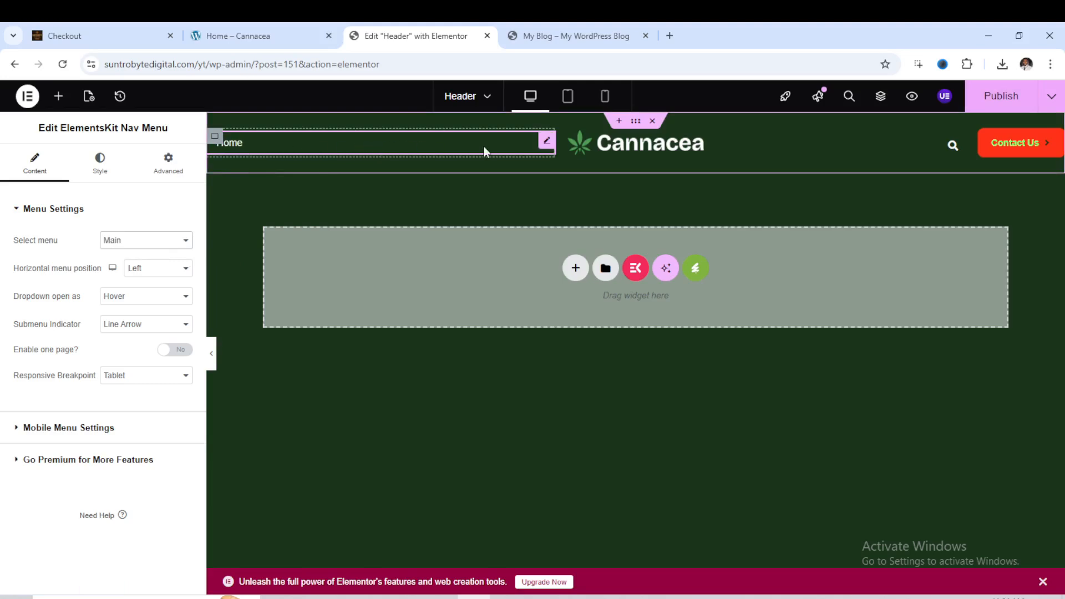
click(994, 109)
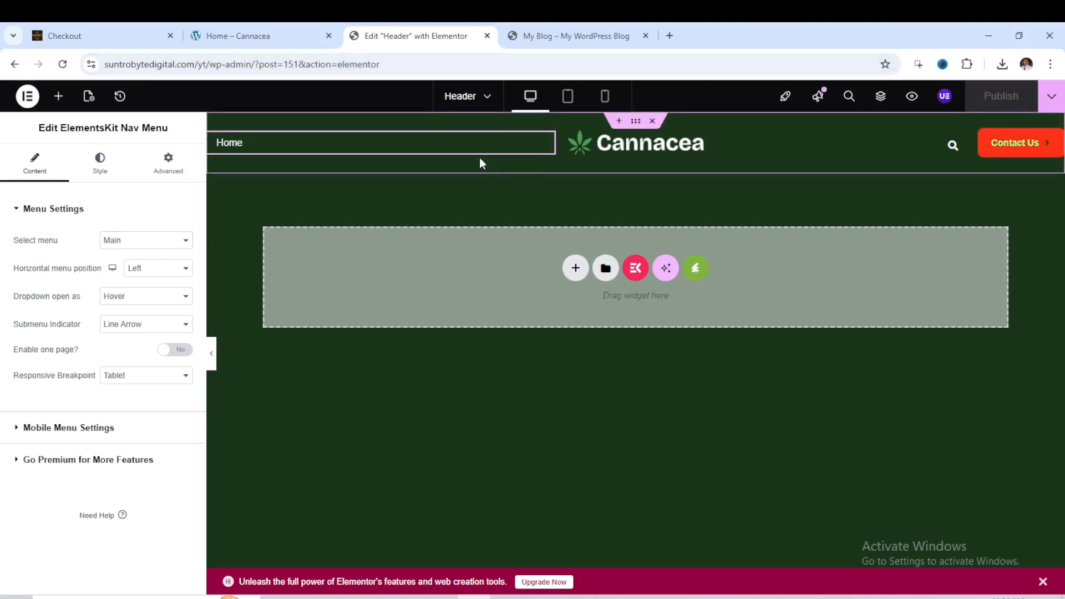
Reload the site's front page to check the header's navigation menu, and look through the ElementsKit Nav Menu's style settings.
click(553, 35)
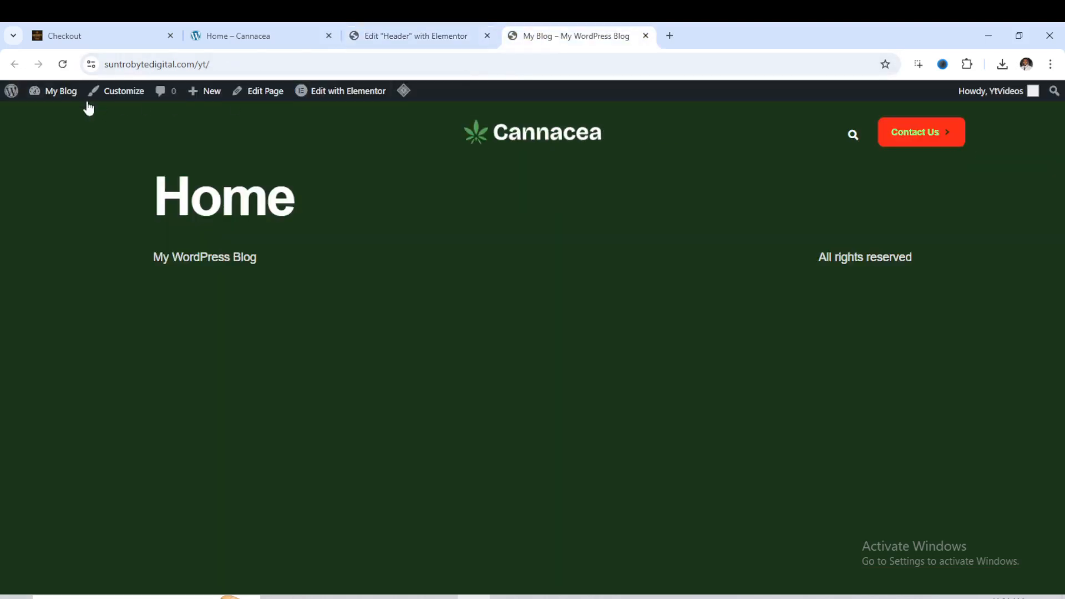
click(62, 63)
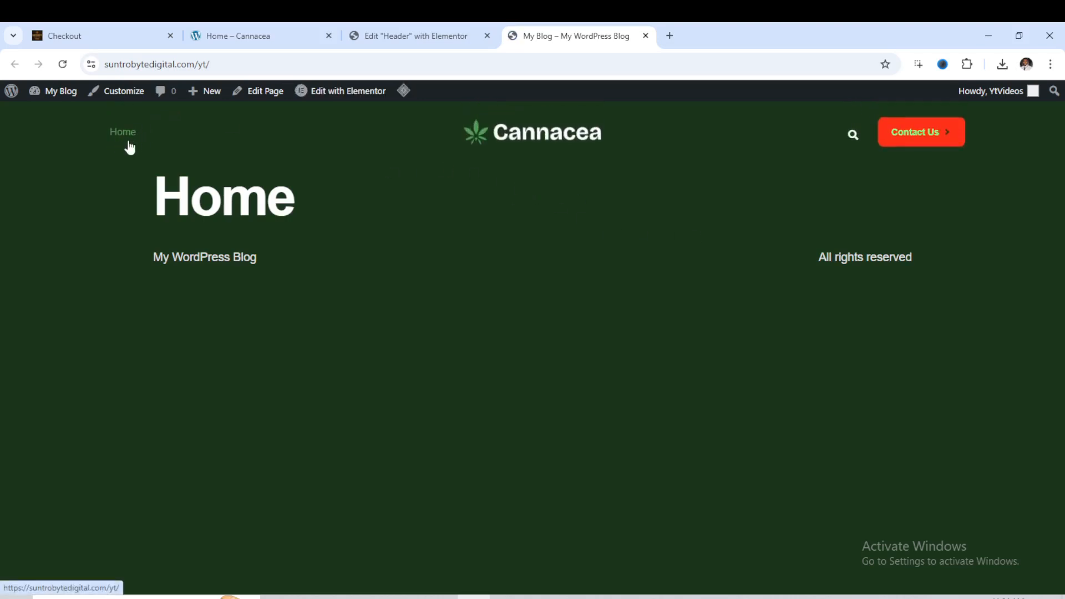
click(383, 35)
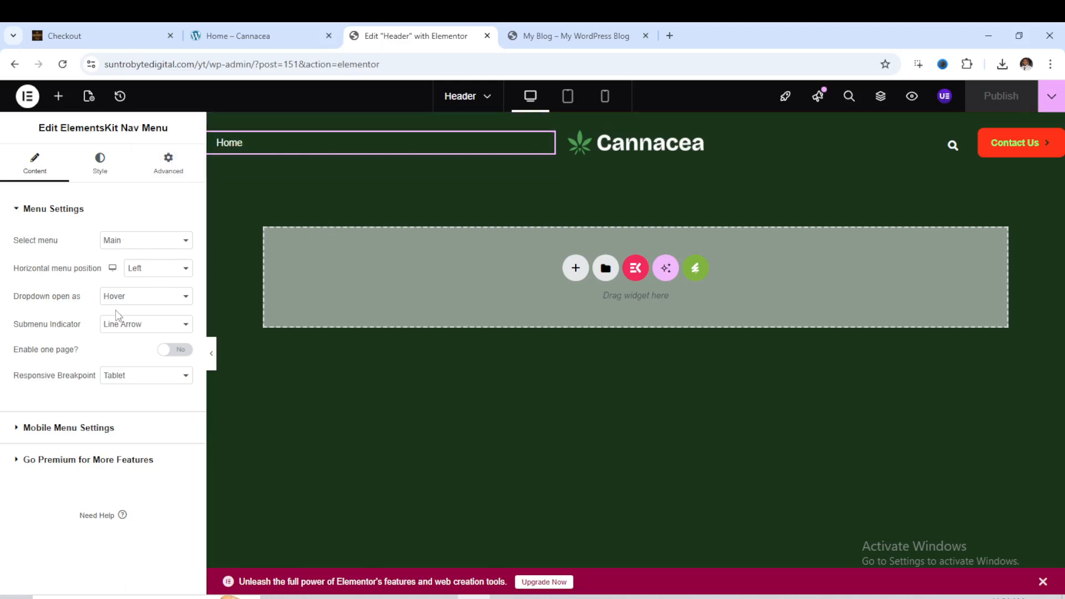
click(110, 175)
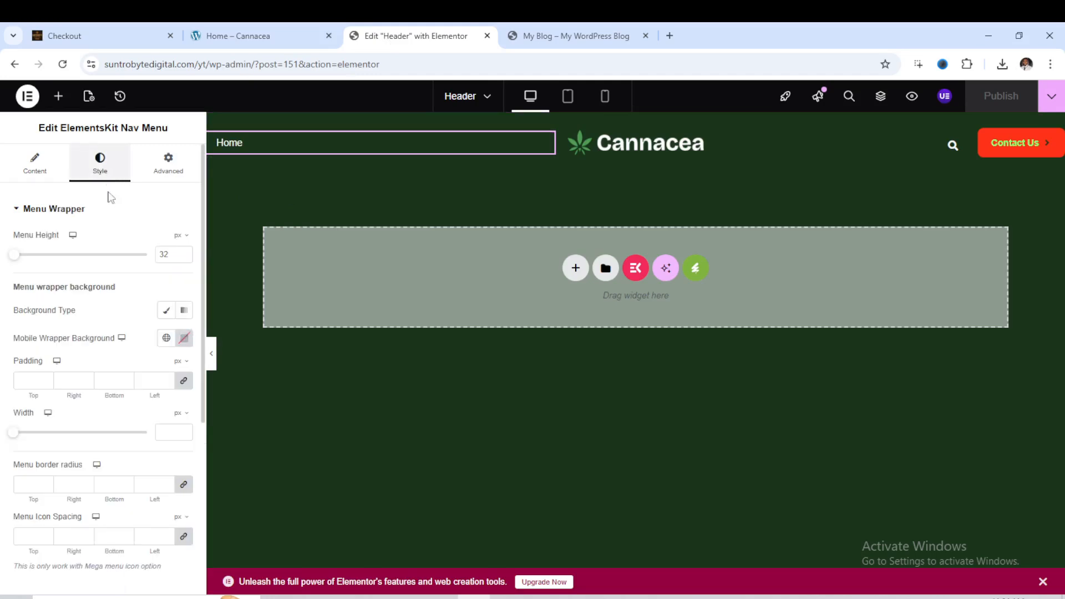
scroll(125, 291, down, 5)
scroll(125, 291, up, 2)
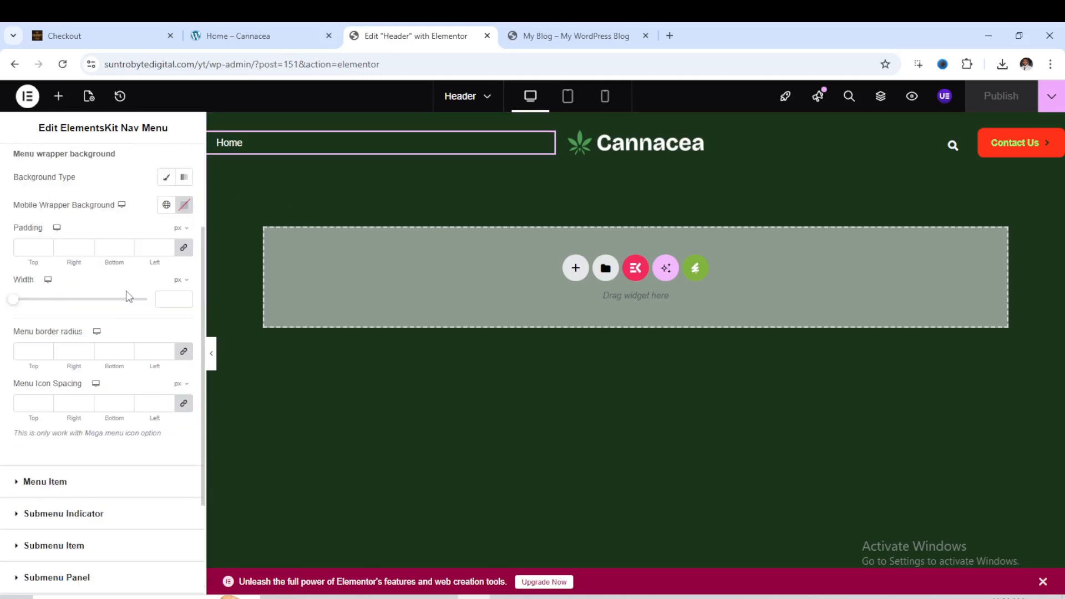
scroll(125, 291, up, 3)
click(36, 166)
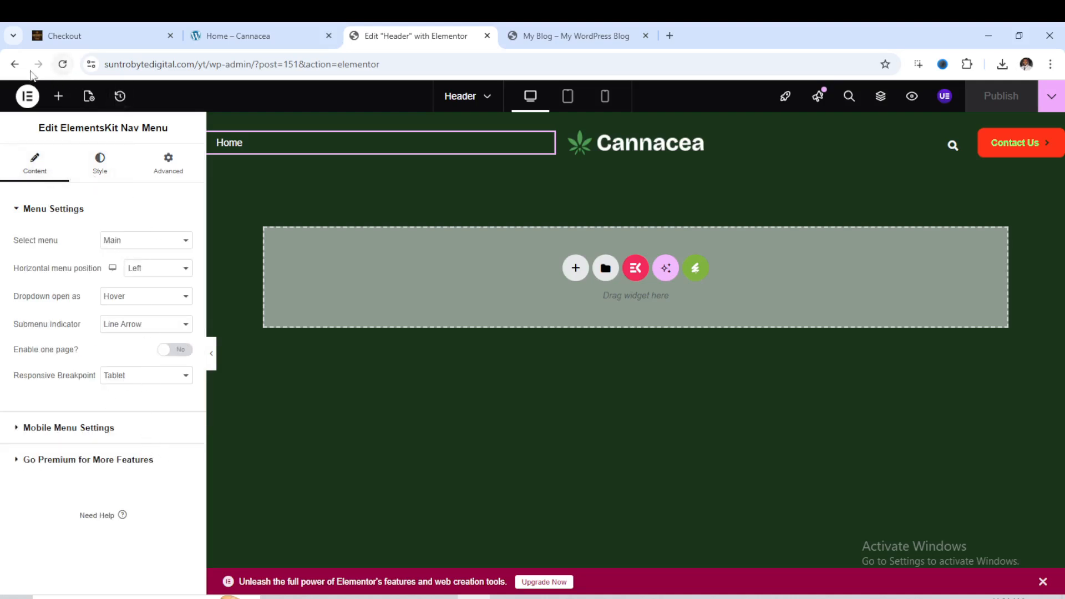
Return to the ElementsKit templates list and create an activated template titled Footer, of type Footer, for the Entire Site.
click(11, 66)
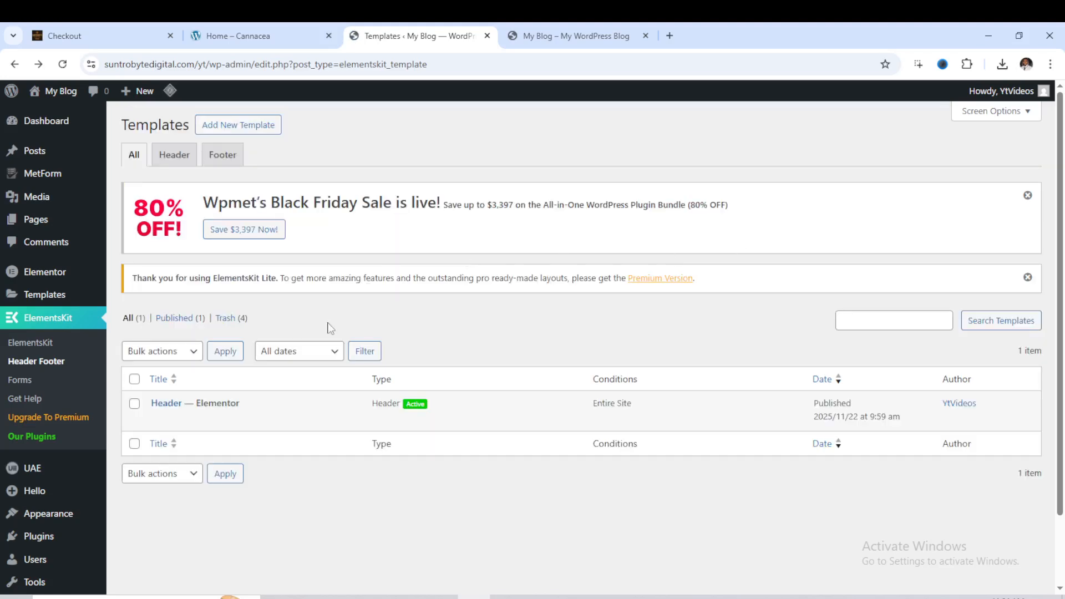
click(231, 124)
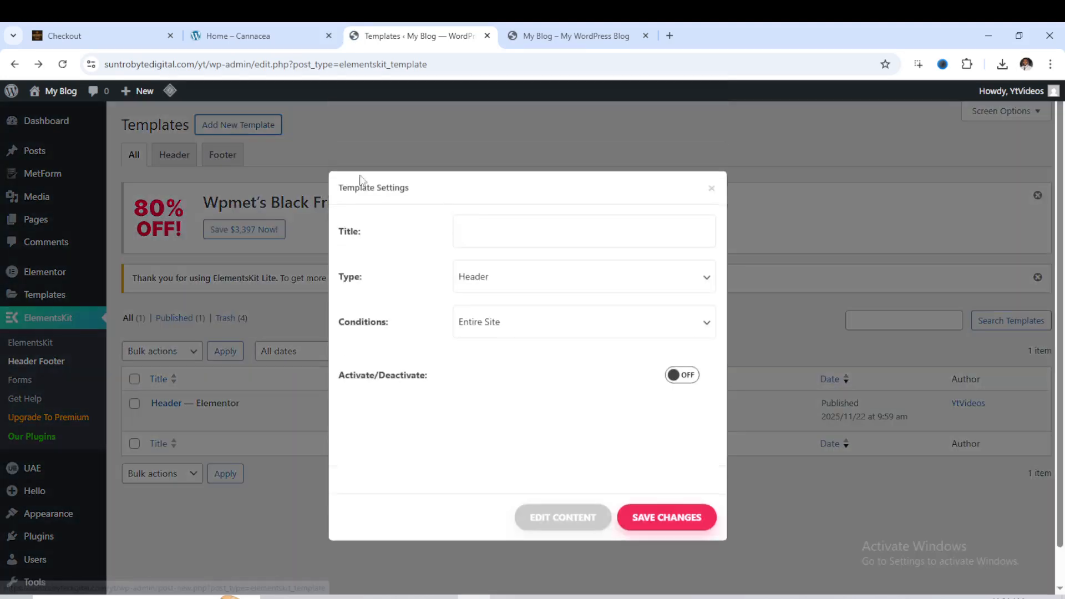
click(486, 238)
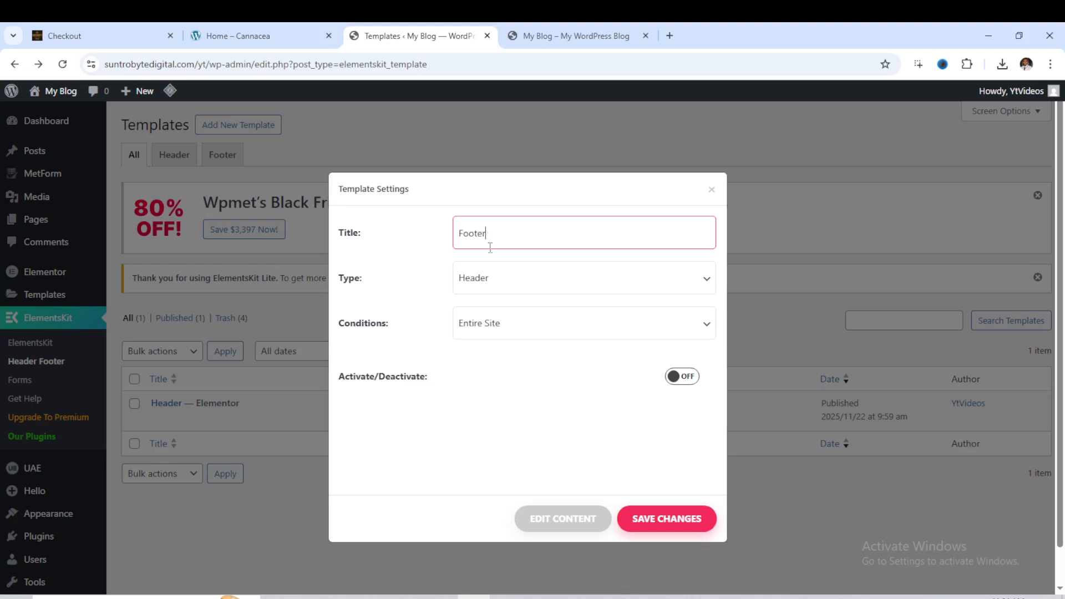
click(532, 280)
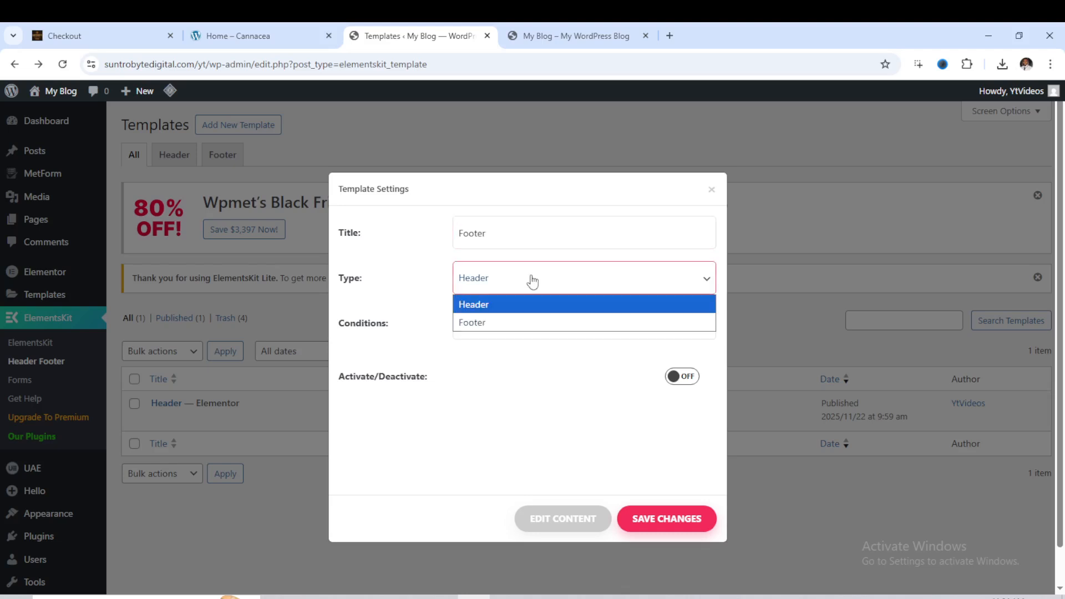
click(516, 322)
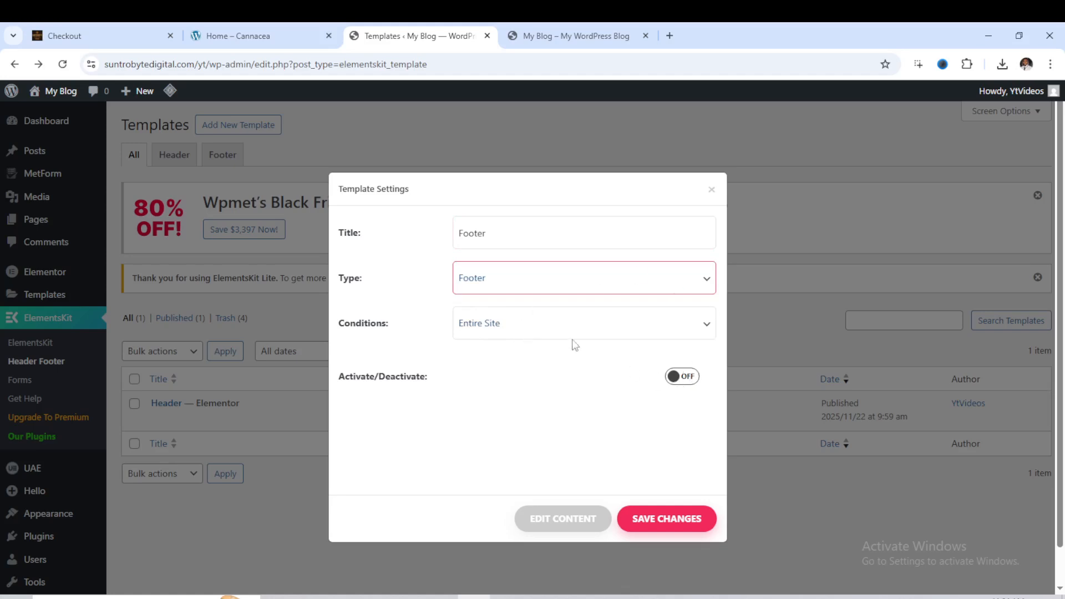
click(684, 379)
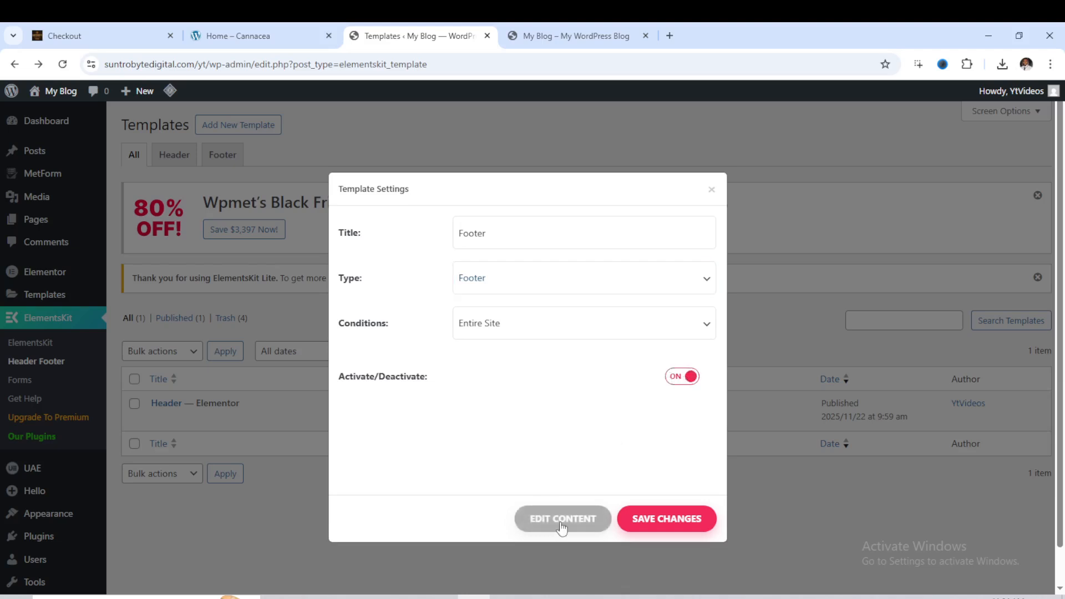
click(678, 524)
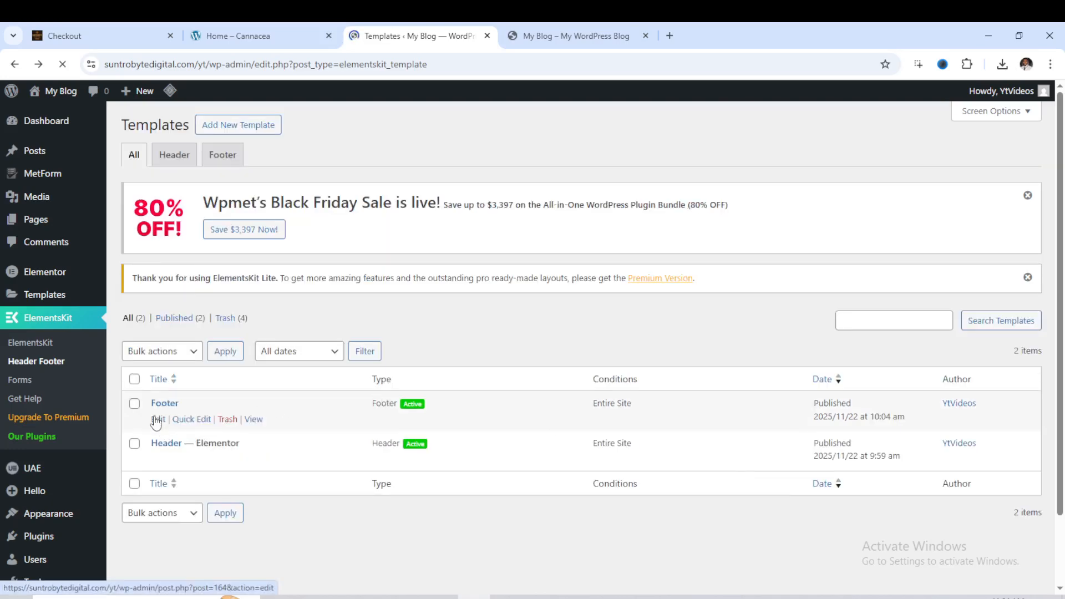
Open the Footer template's content in the Elementor editor and leave full-screen view.
click(158, 420)
click(562, 522)
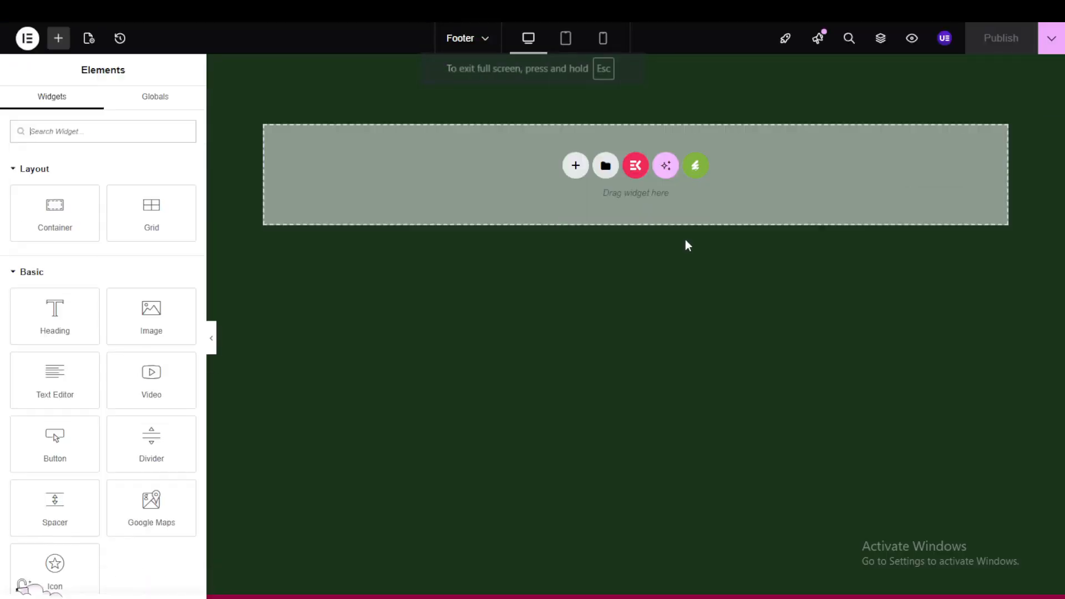
key(F11)
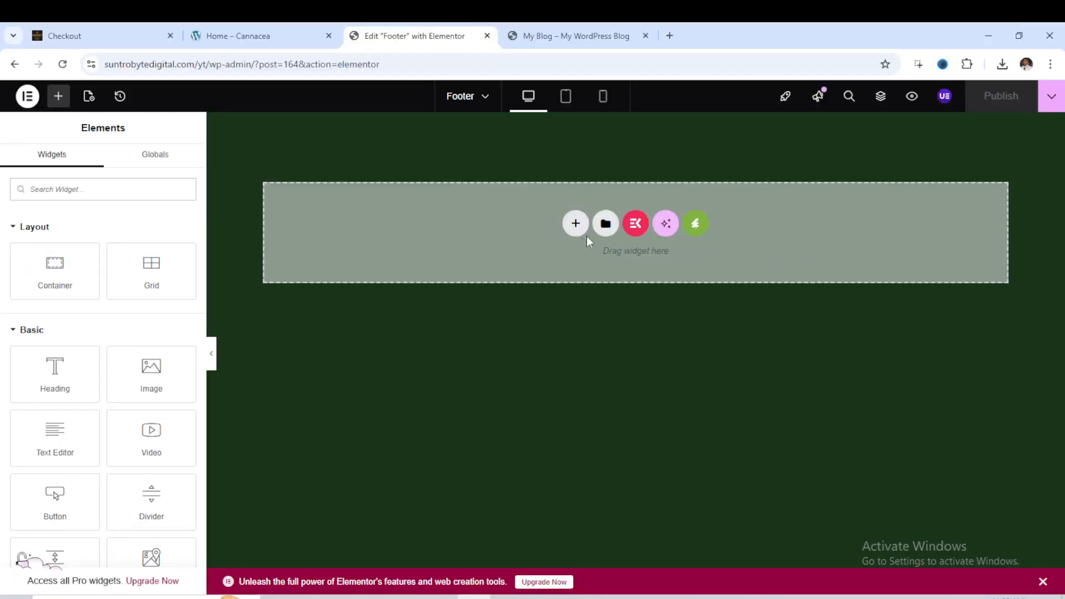
Insert the footer template from the installed Cannacea - Medical Marijuana Elementor Template Kit.
click(697, 225)
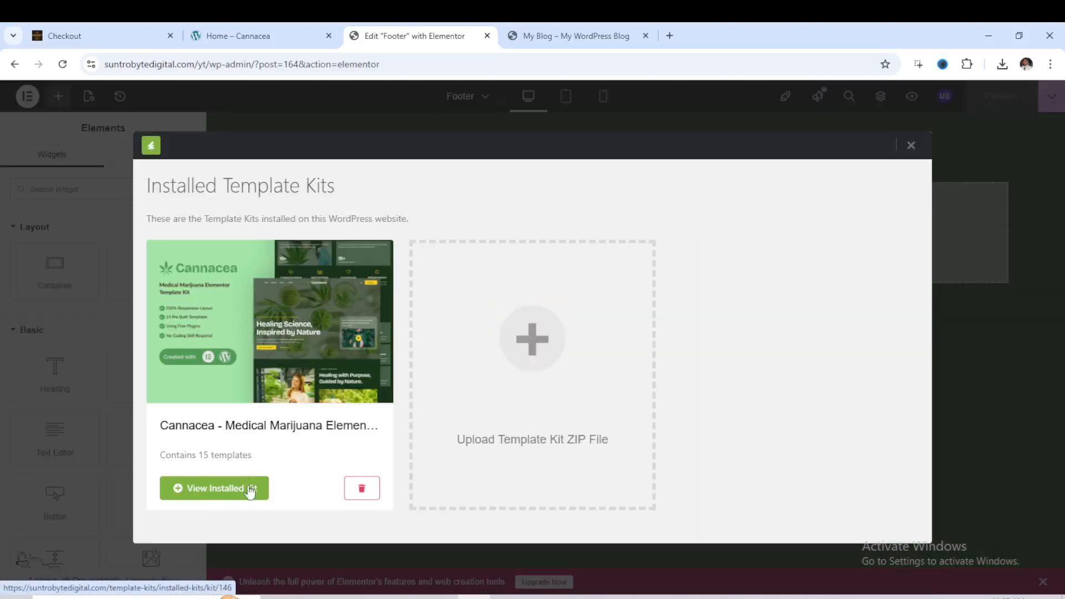
click(236, 491)
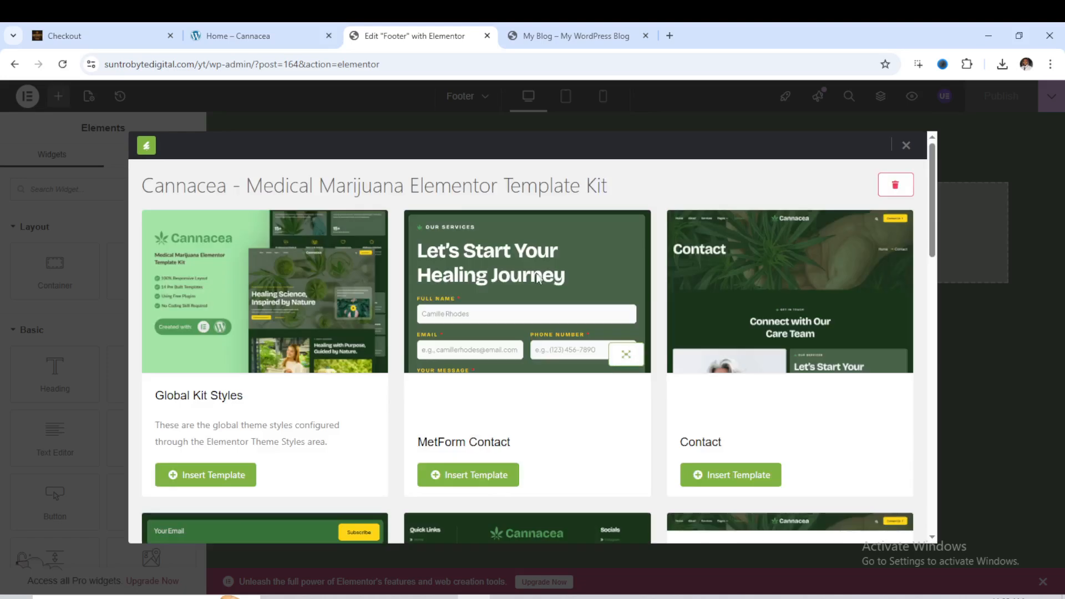
scroll(714, 302, down, 5)
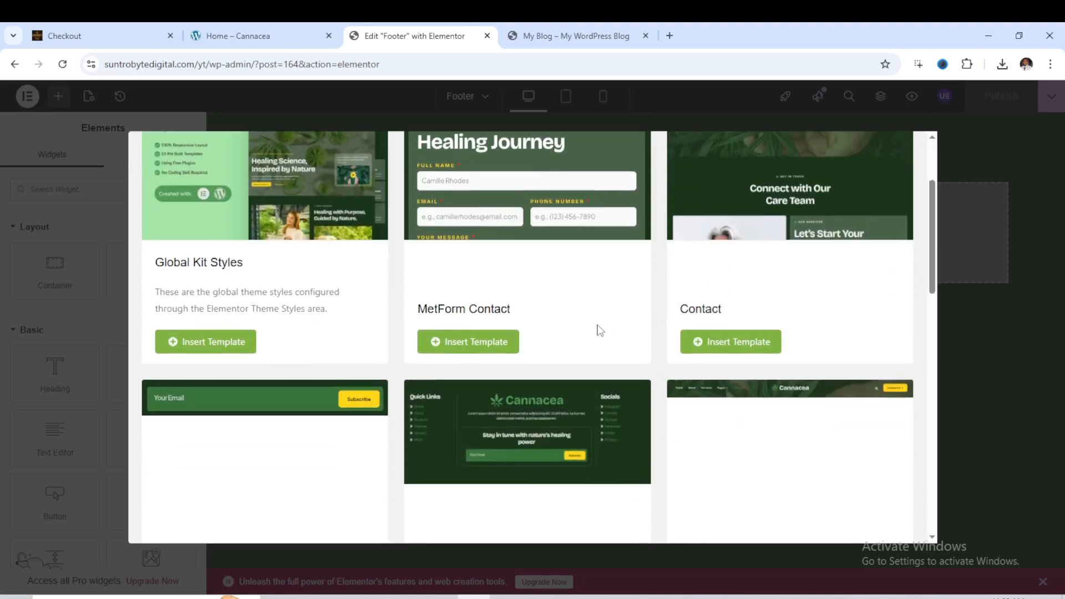
click(483, 476)
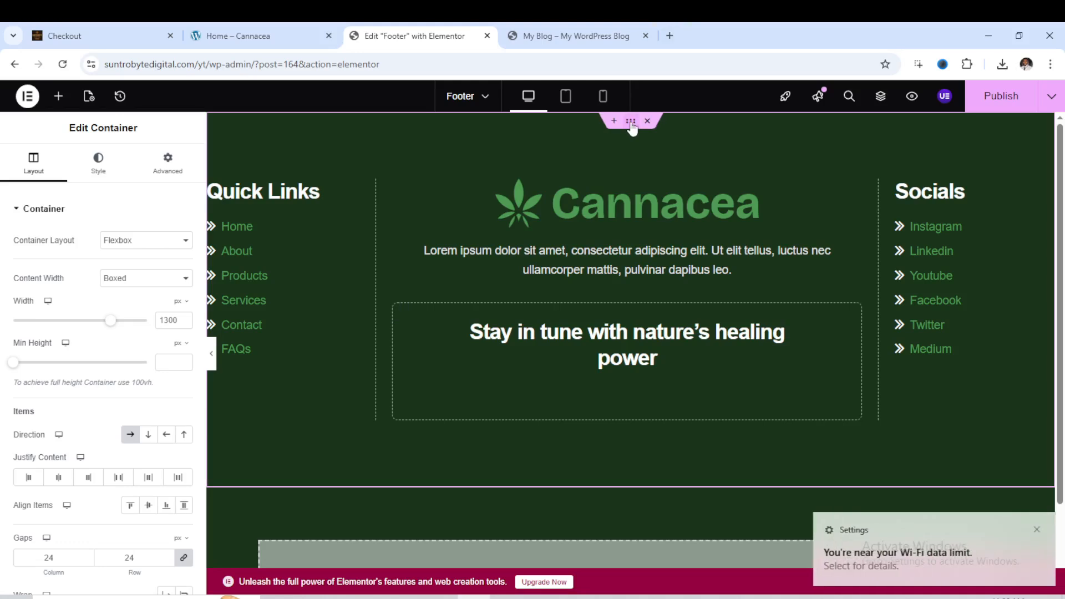
Set the footer's outer container background color to black, #000000.
click(103, 178)
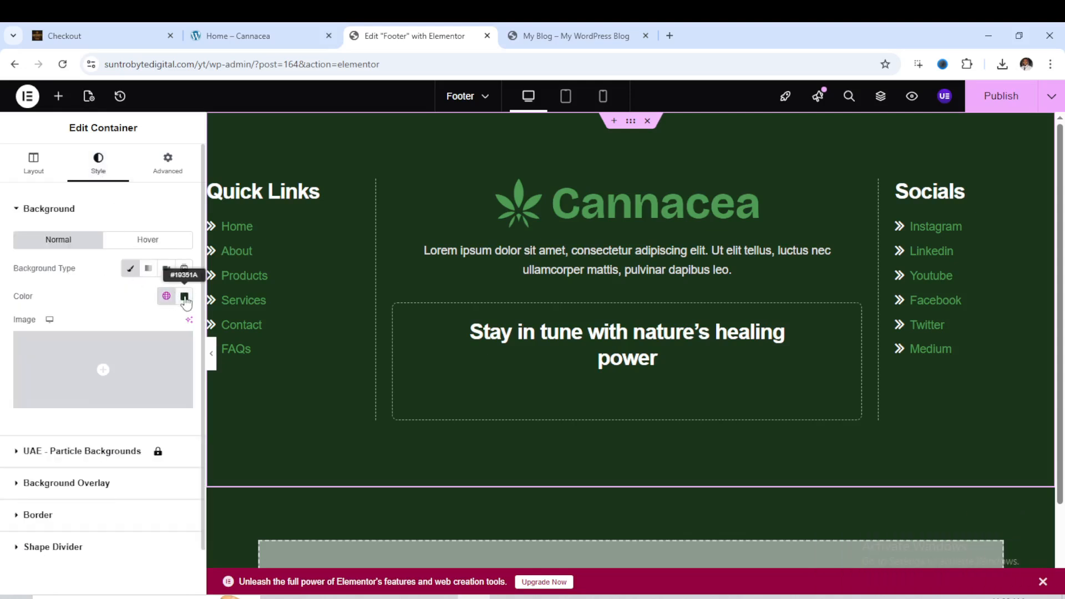
click(184, 298)
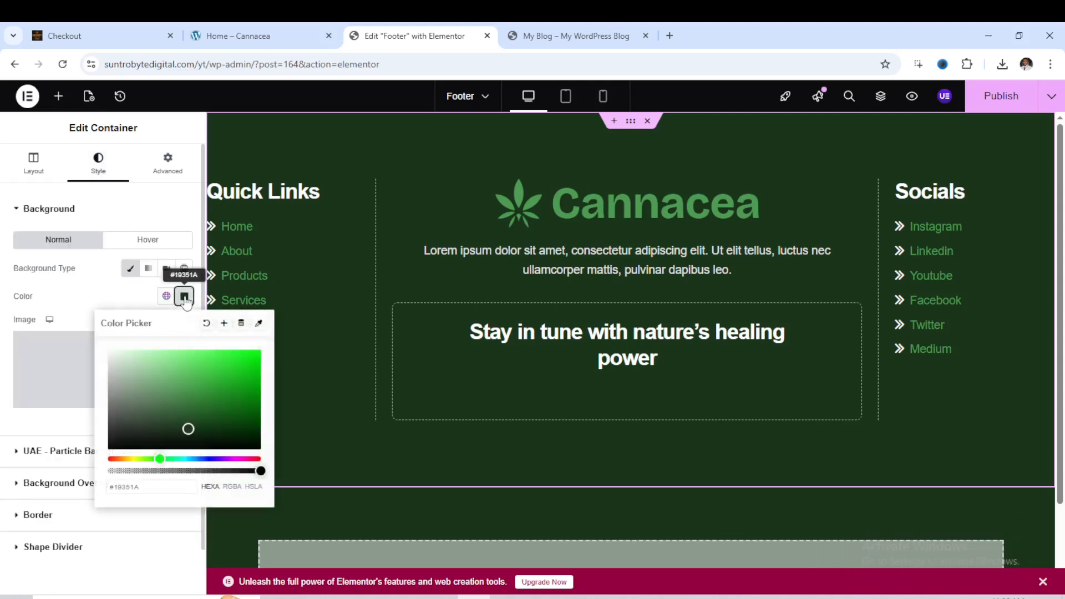
click(180, 438)
drag(164, 449, 136, 451)
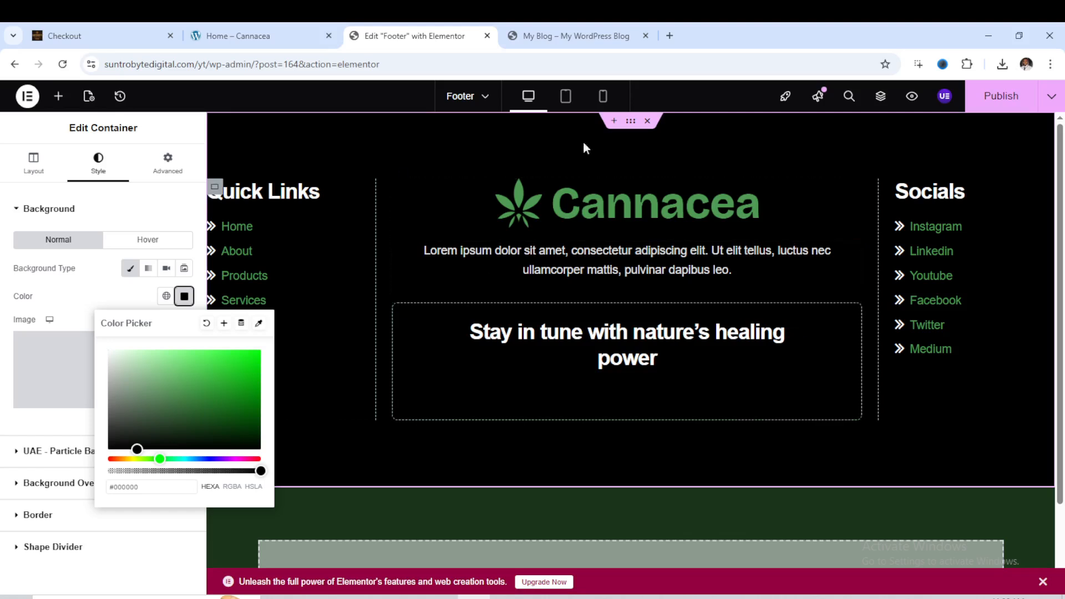
click(916, 392)
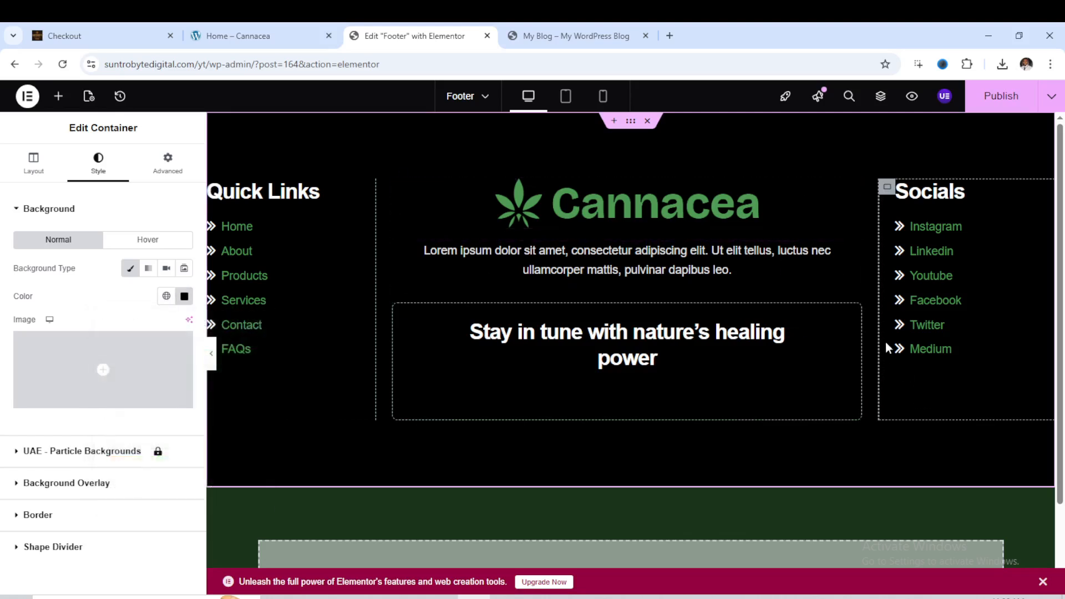
Look at the footer's logo and paragraph settings, and rename the Home item in the Quick Links list to Homes.
click(603, 205)
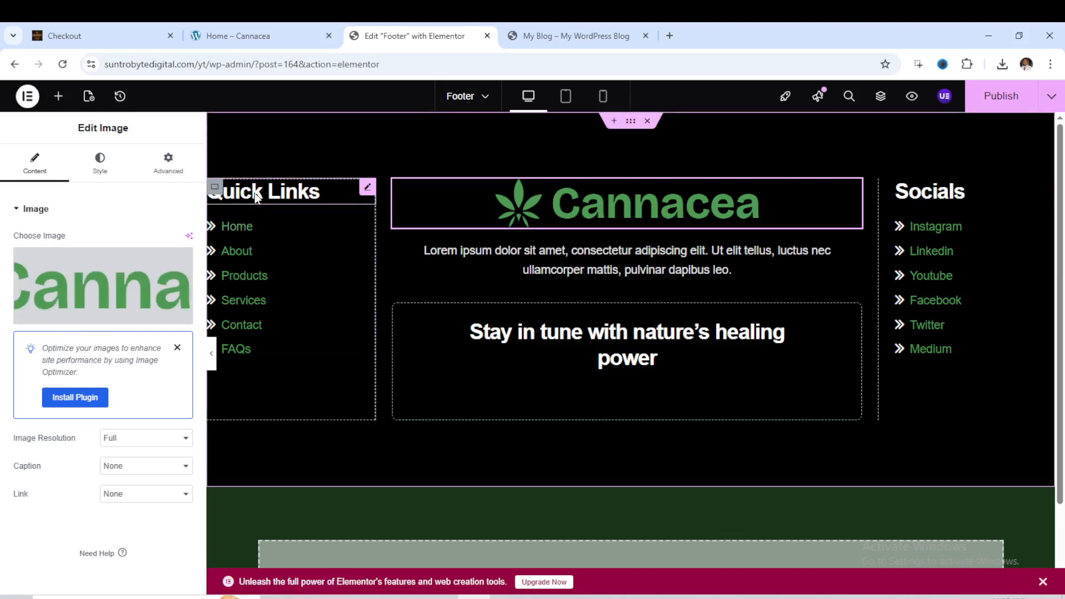
click(549, 265)
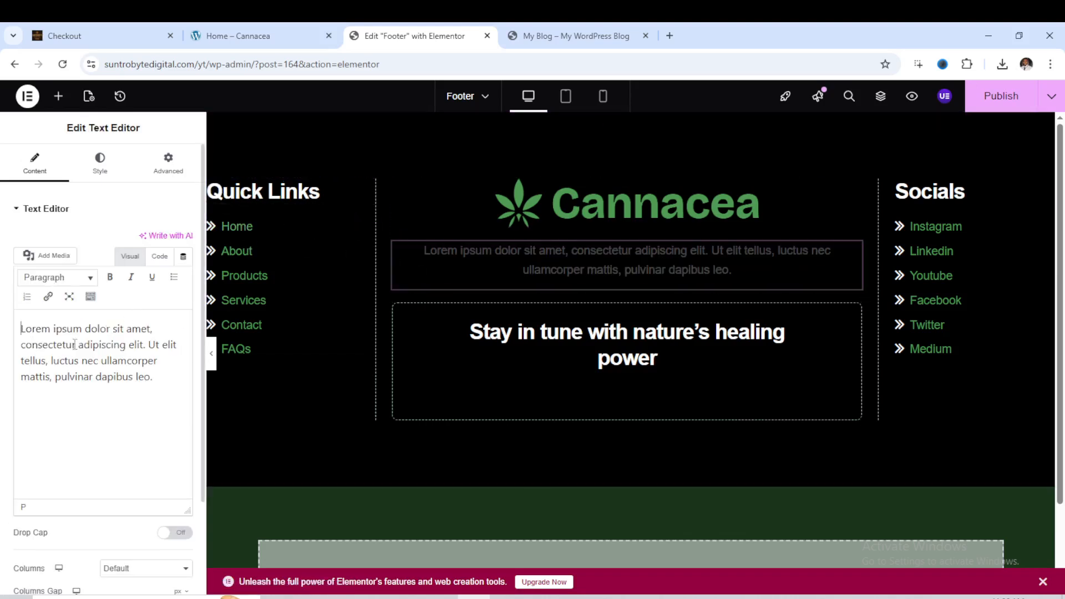
click(233, 230)
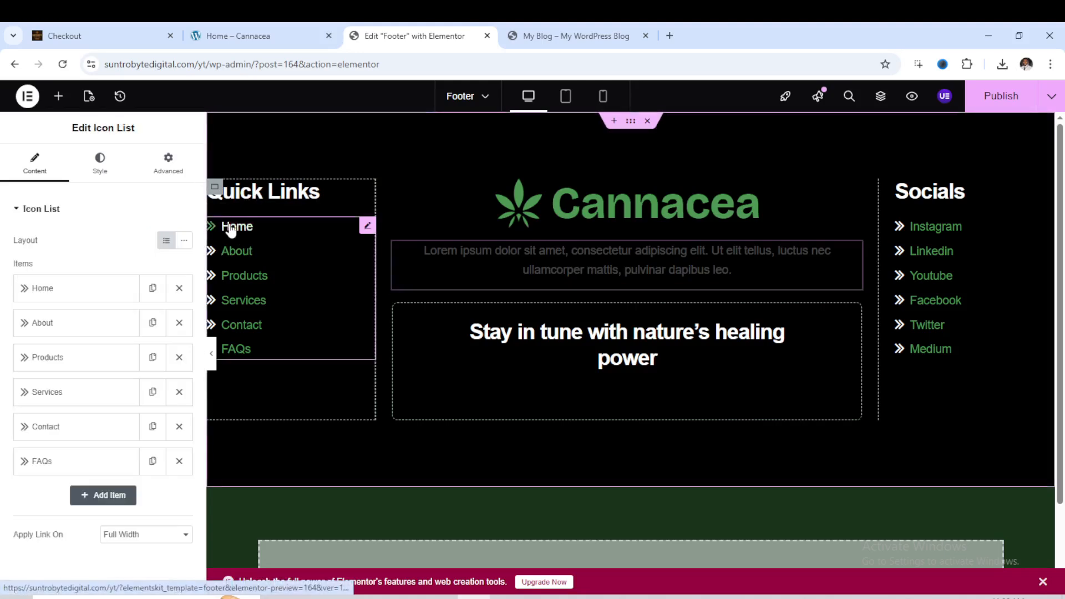
click(61, 294)
click(52, 337)
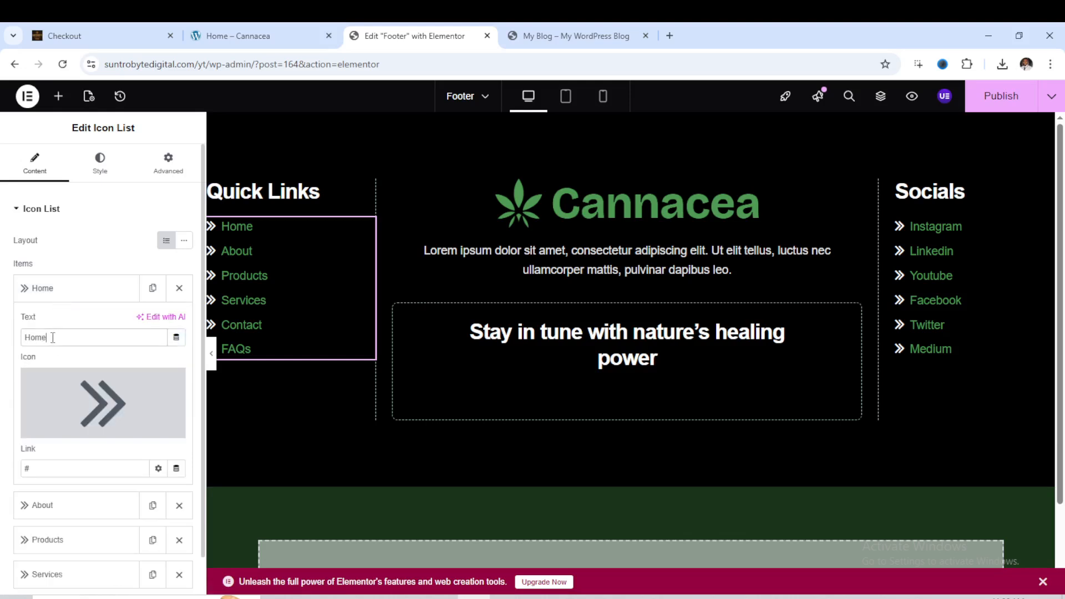
text(s)
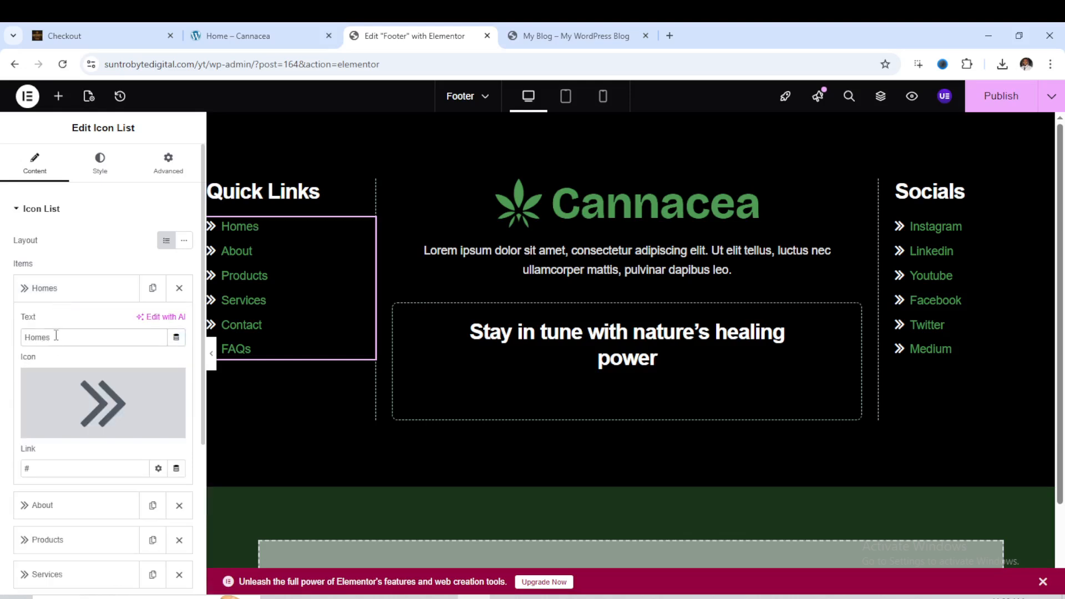
click(51, 289)
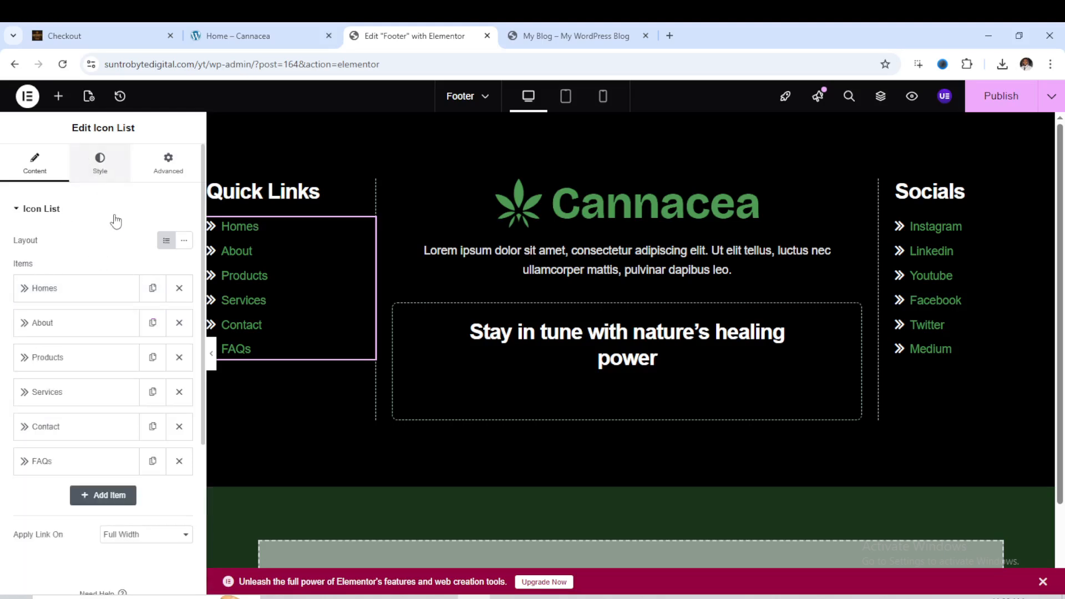
Set the normal text color of the Quick Links list to near-black, #040704.
click(103, 173)
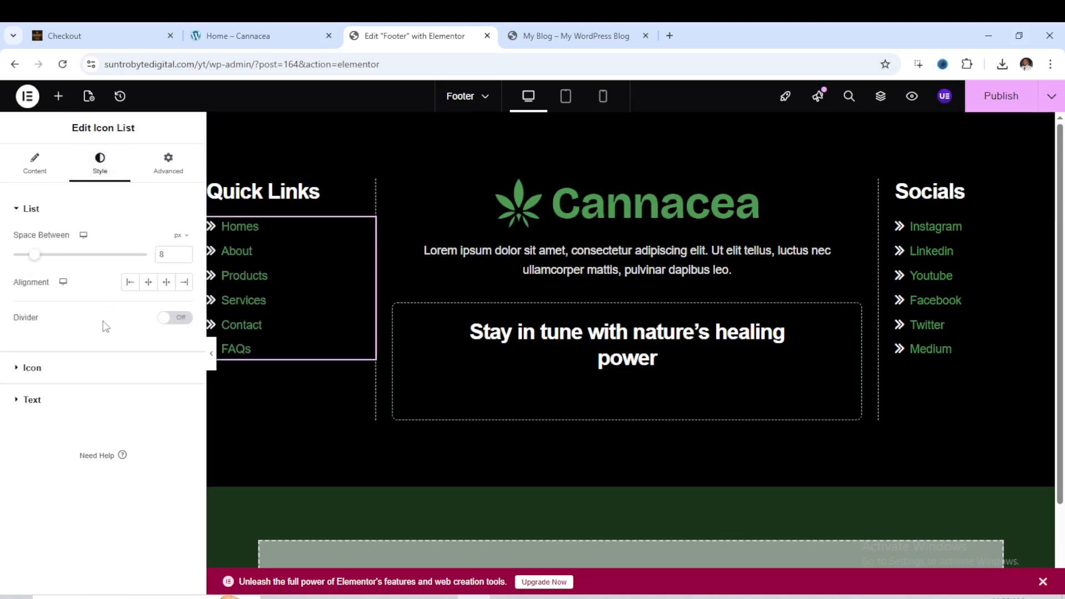
click(30, 400)
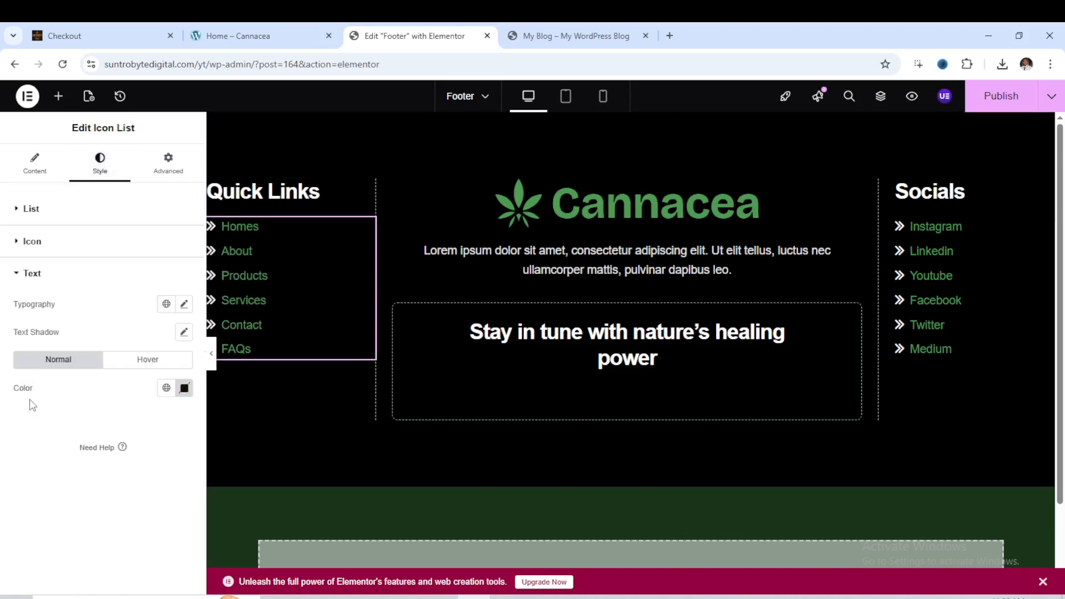
click(185, 389)
drag(183, 260, 171, 315)
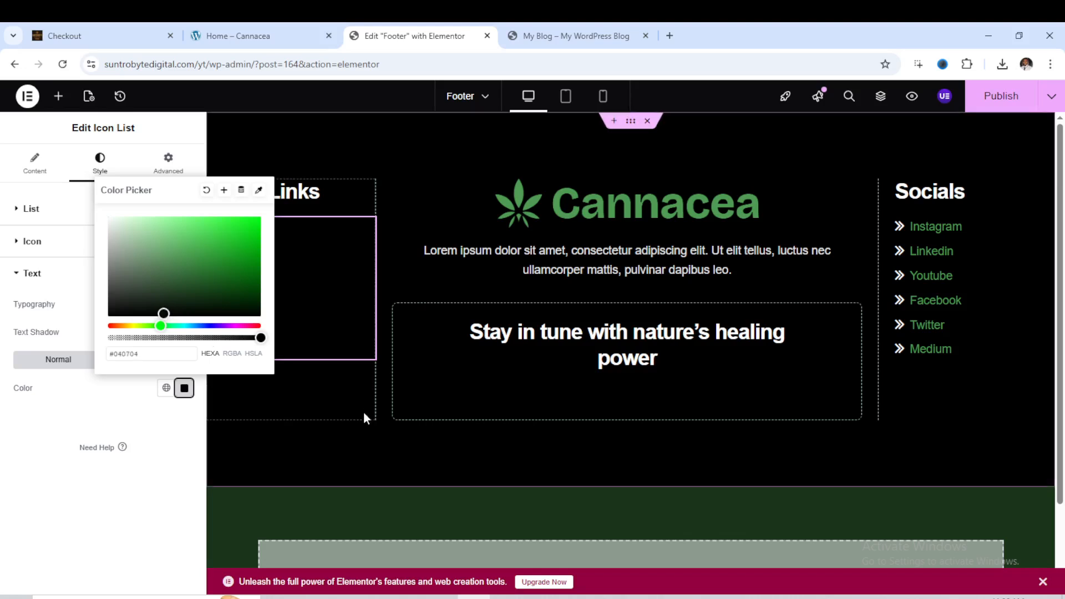
click(335, 401)
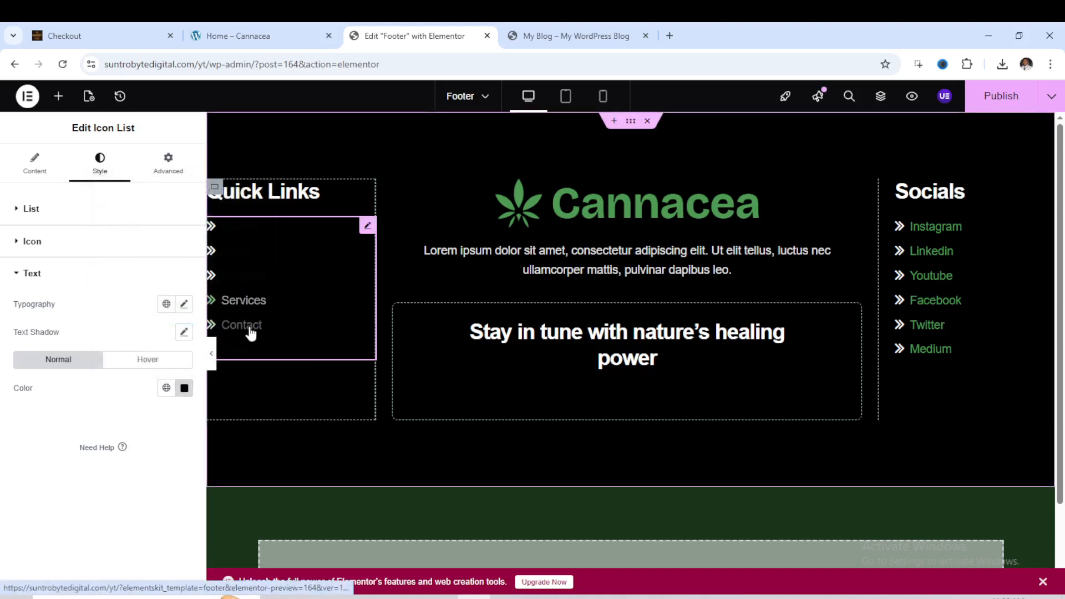
Change the Quick Links list's normal text color to white.
click(184, 388)
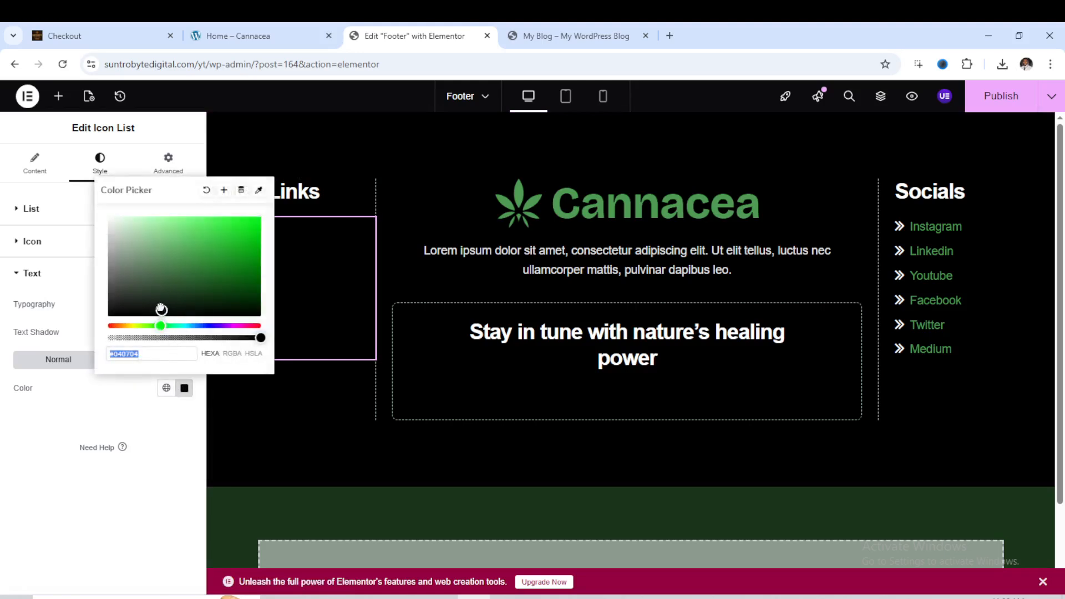
drag(162, 310, 102, 215)
click(286, 388)
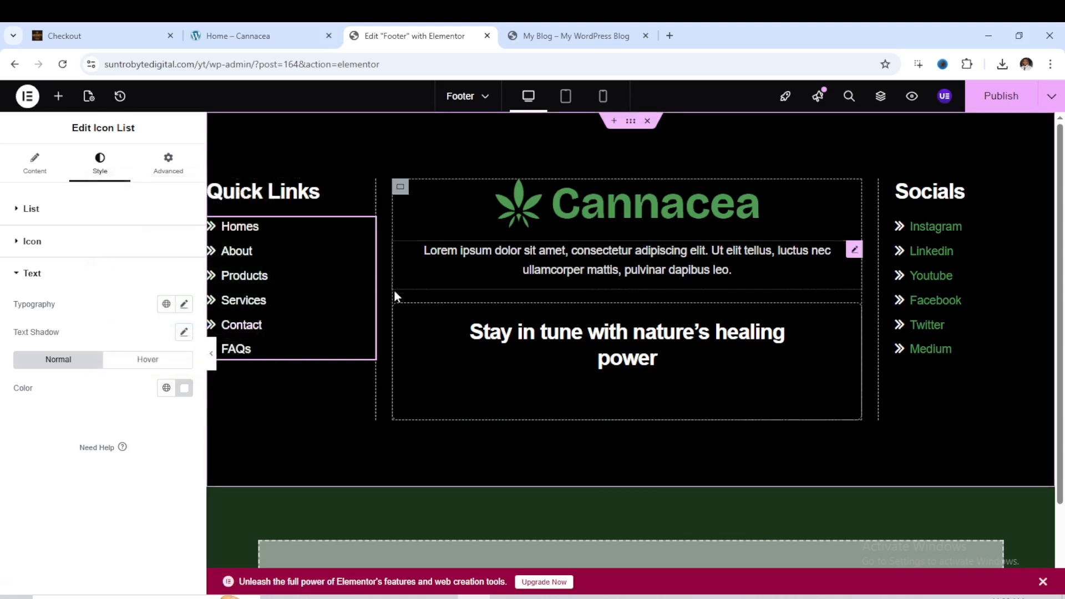
Review the footer layout, publish it, and reload the live home page to check the result.
scroll(642, 428, down, 2)
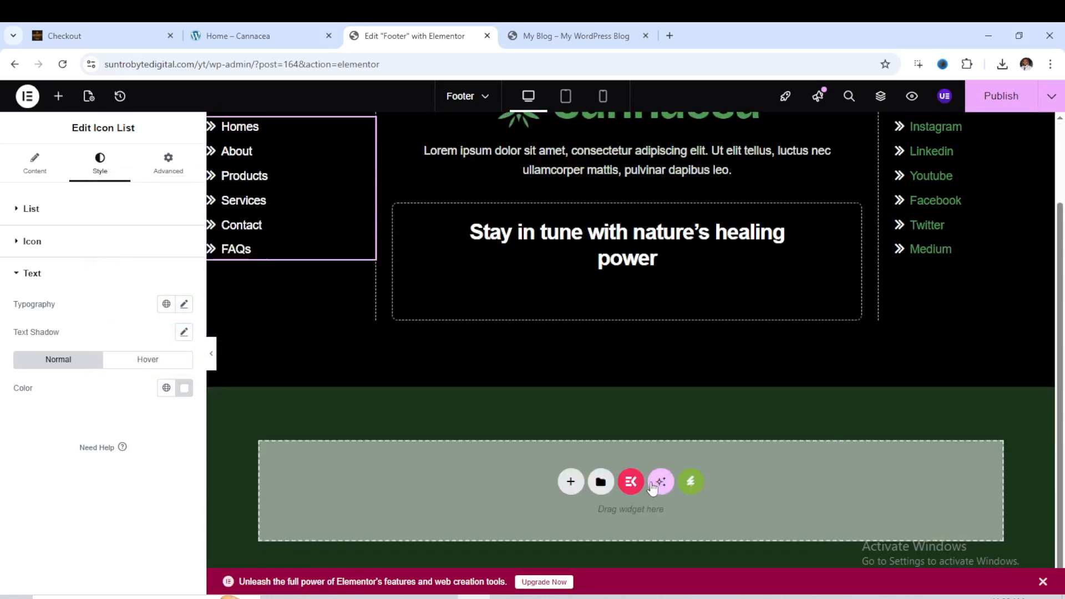
scroll(627, 413, up, 2)
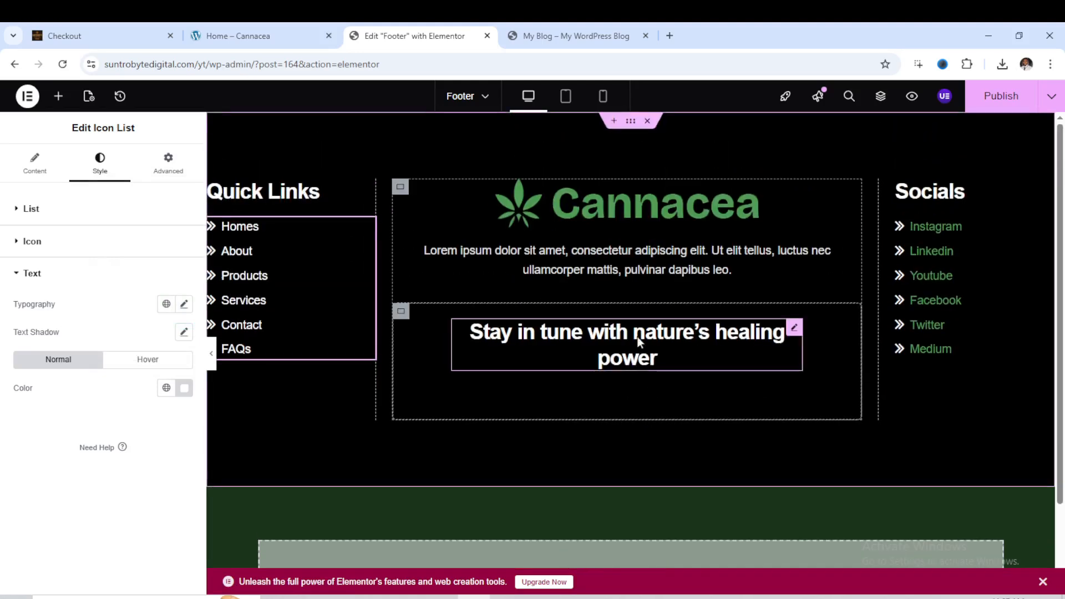
scroll(637, 415, down, 2)
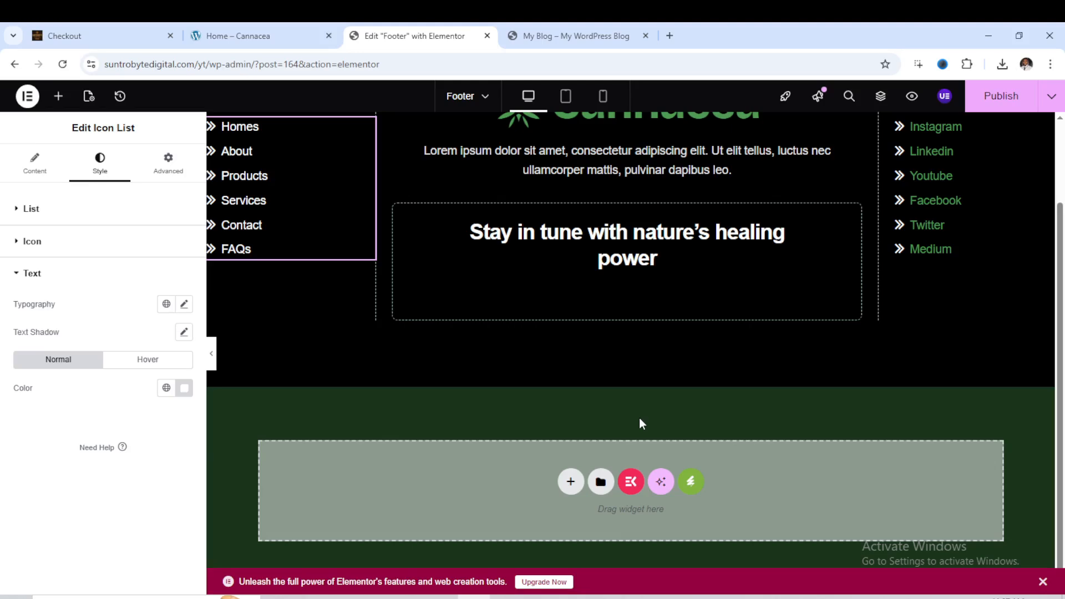
scroll(701, 373, up, 2)
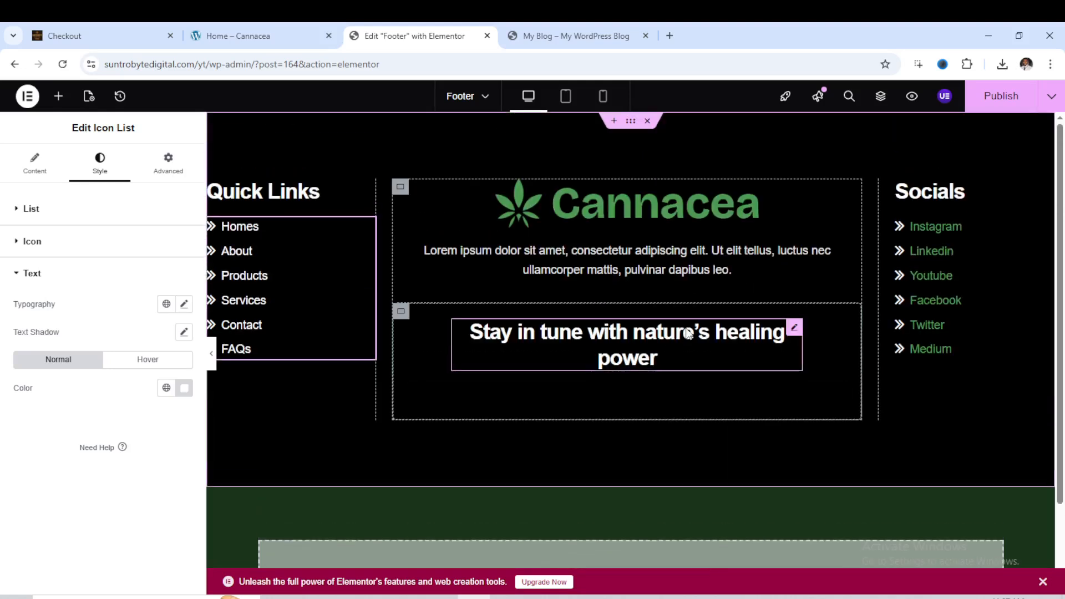
scroll(726, 463, down, 2)
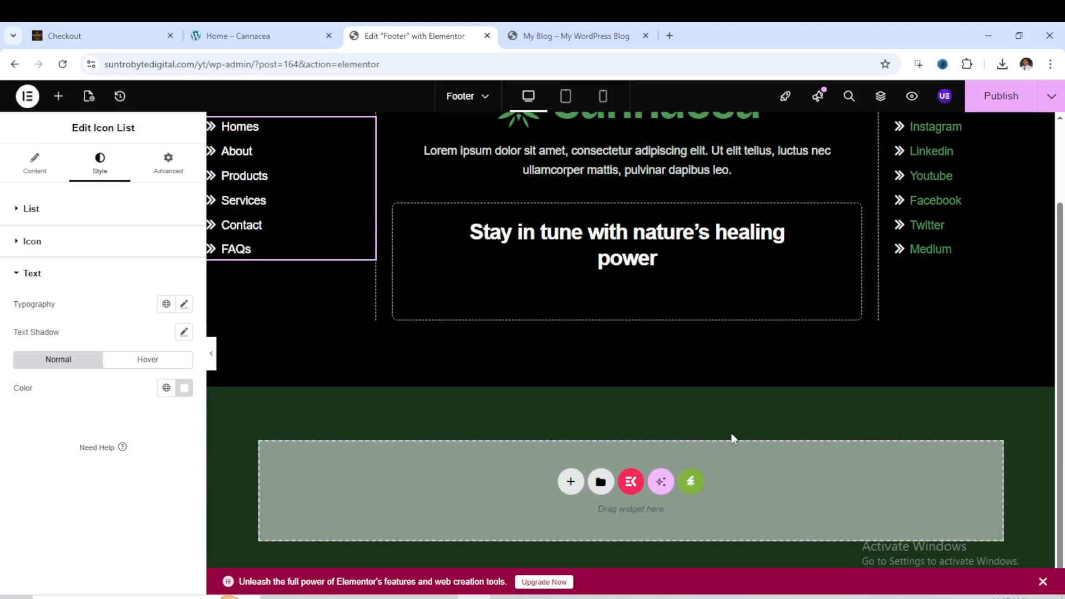
click(1004, 98)
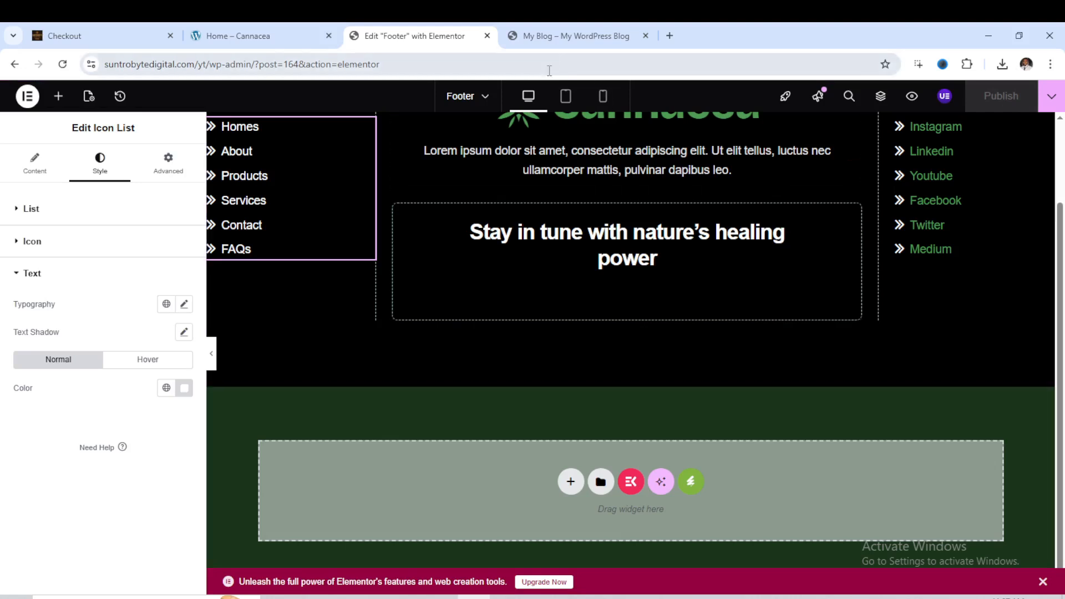
click(559, 36)
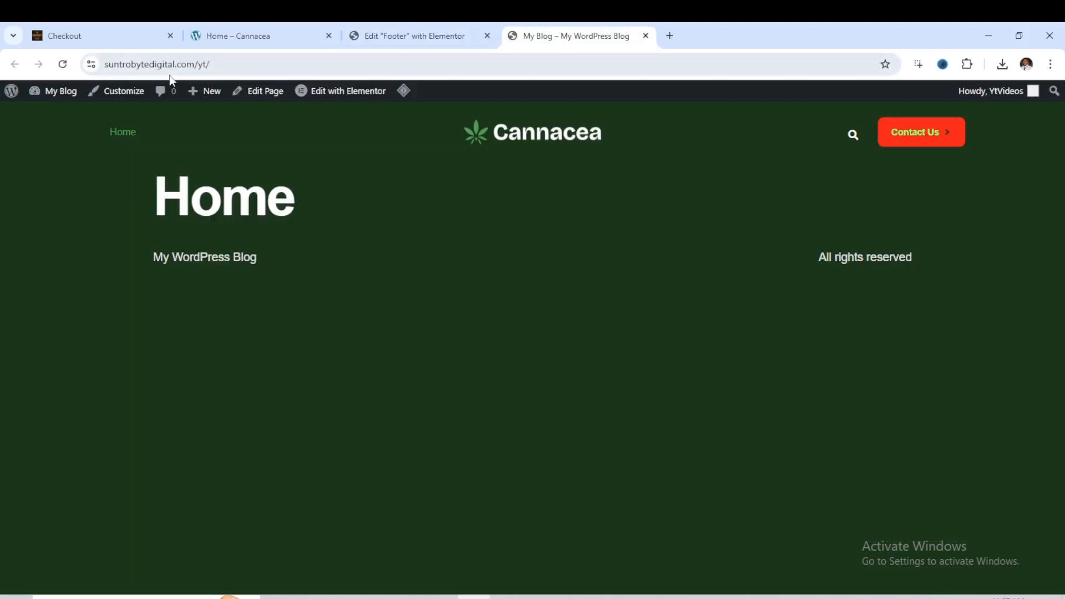
click(62, 64)
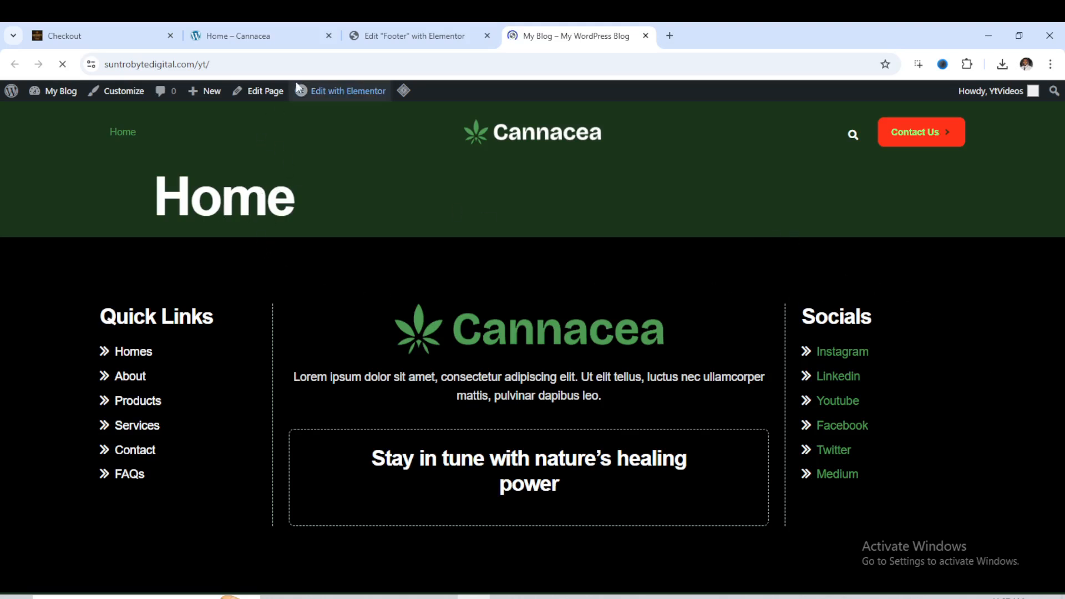
Leave the footer editor and open the Home page for editing from the list of all pages.
click(407, 39)
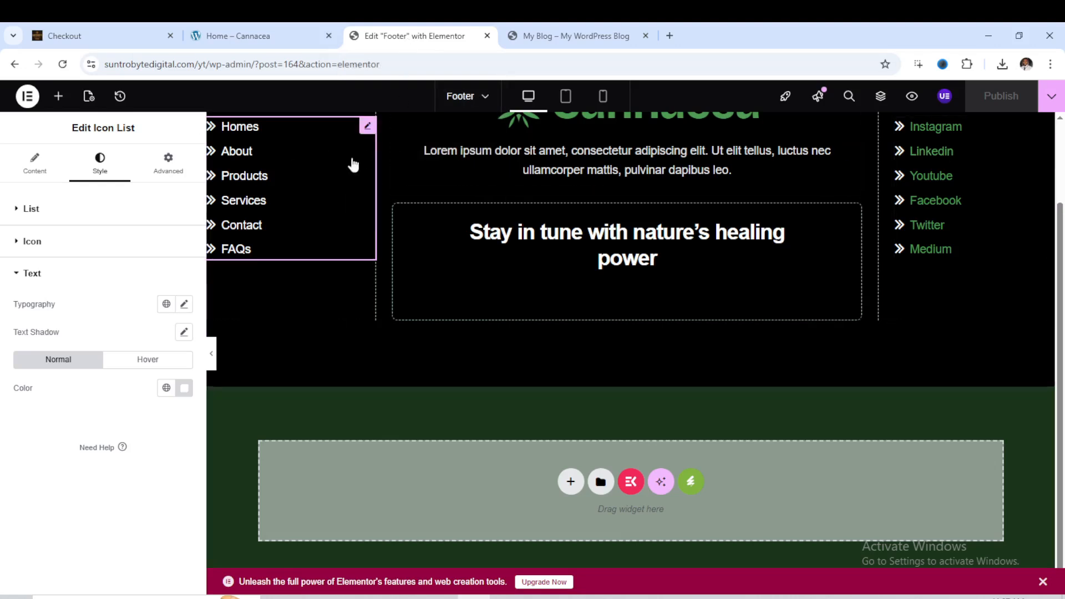
click(17, 67)
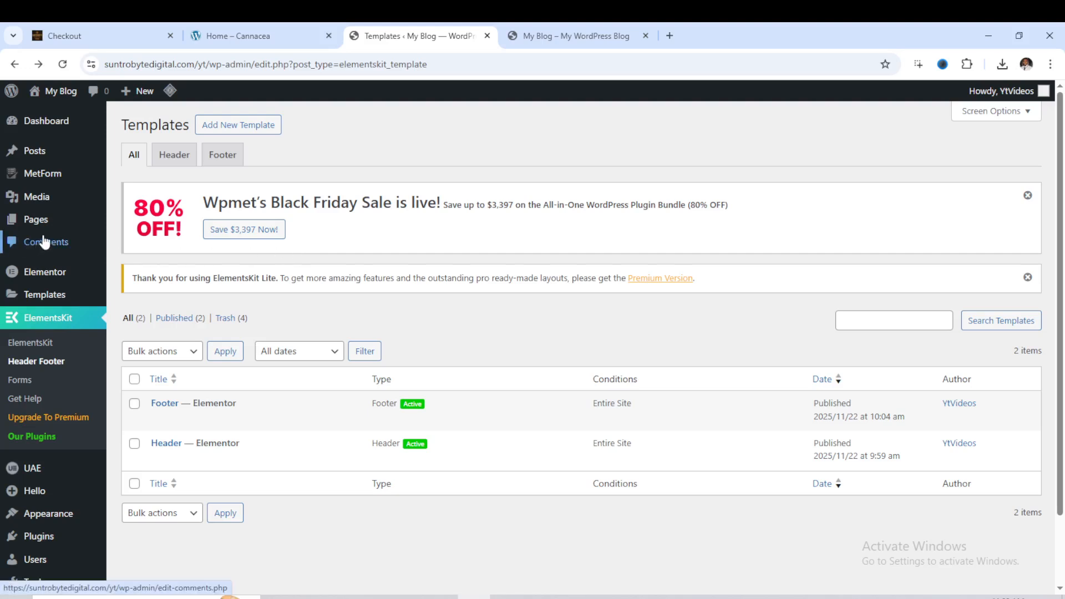
mouse_move(43, 223)
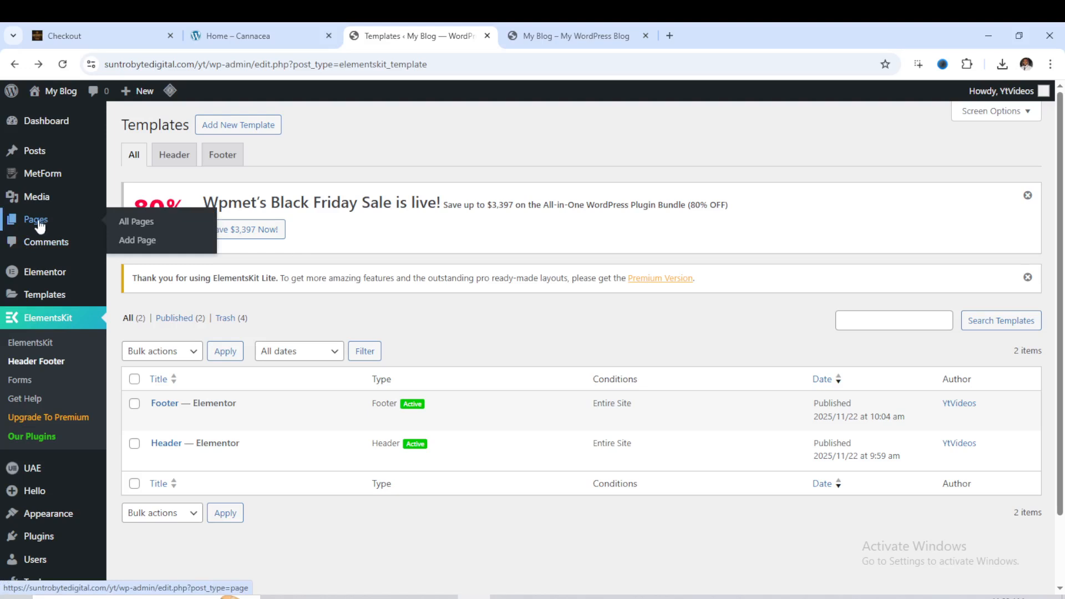
click(137, 228)
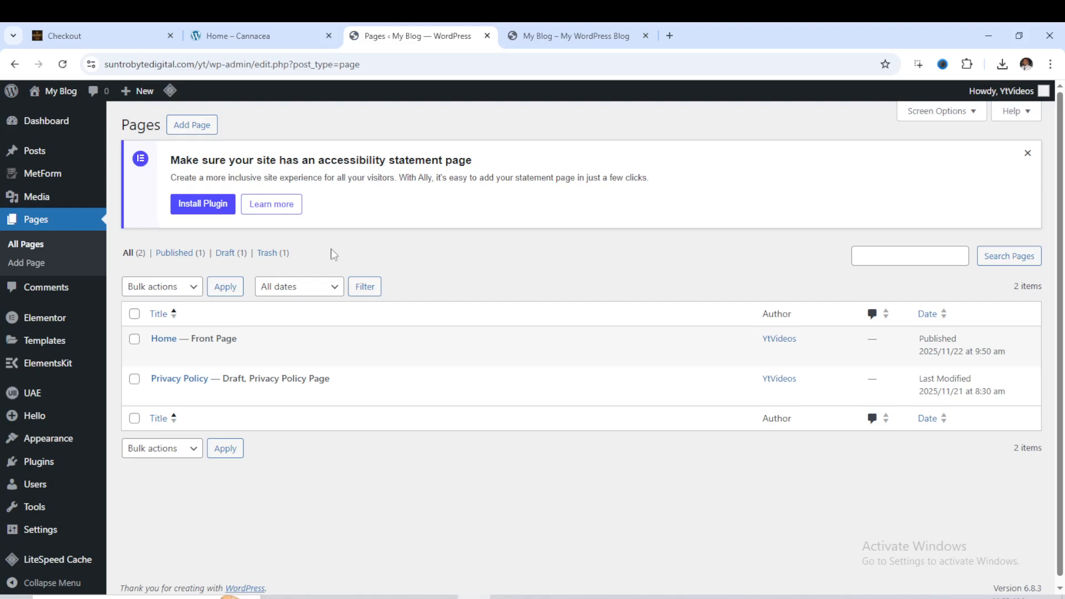
click(158, 355)
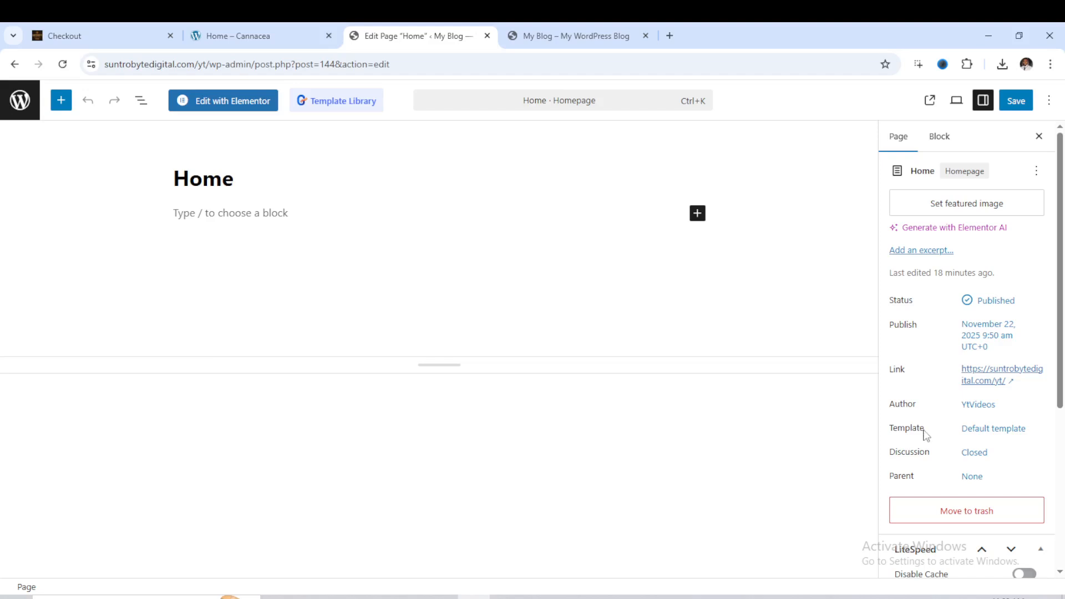
Set the Home page's template to Elementor Full Width and save the page.
click(993, 435)
click(837, 503)
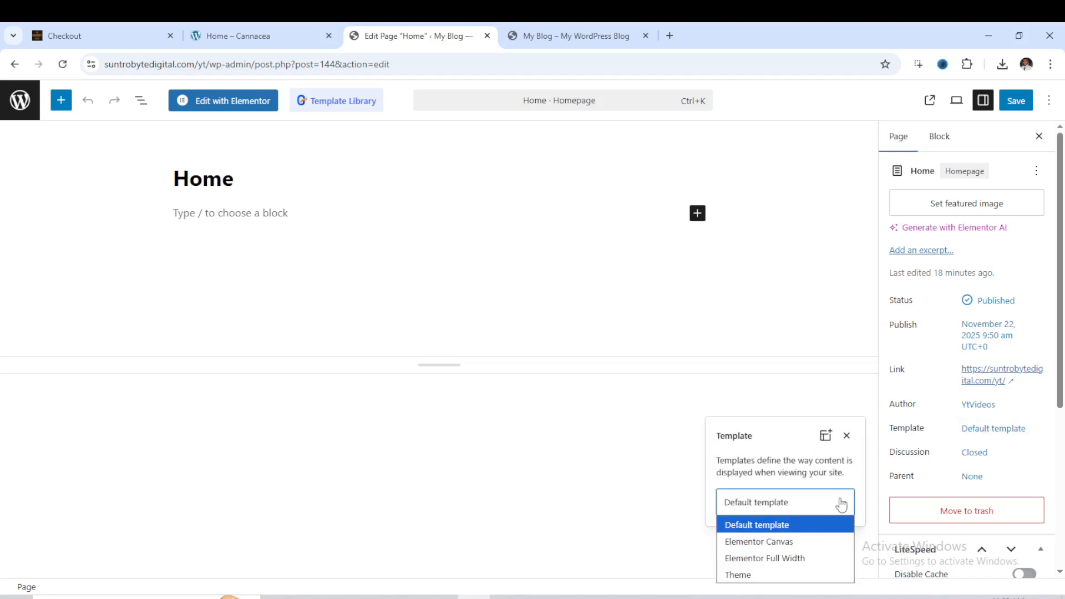
click(797, 559)
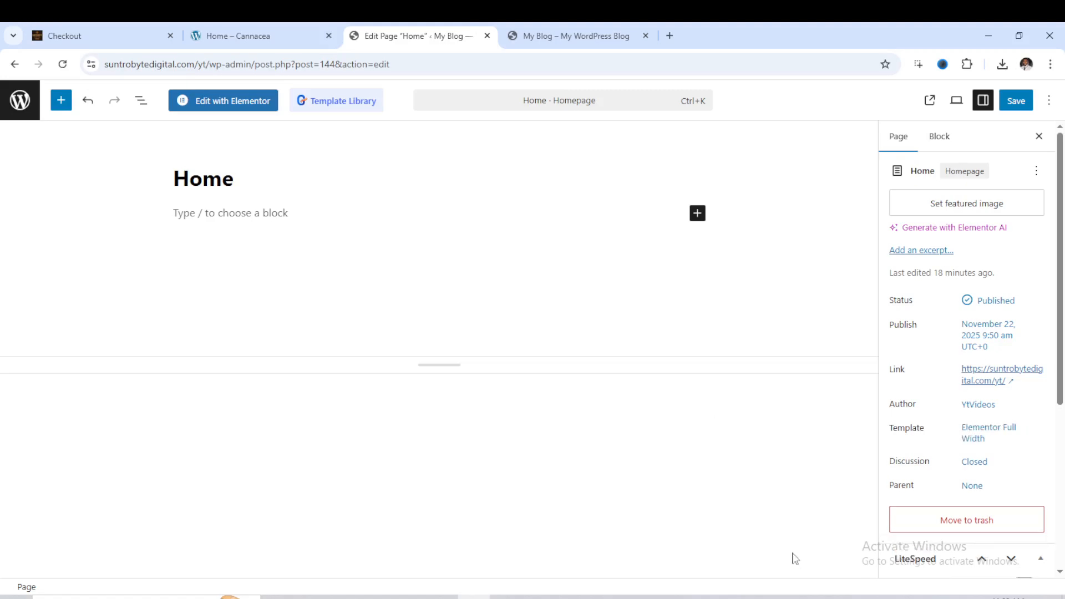
click(994, 449)
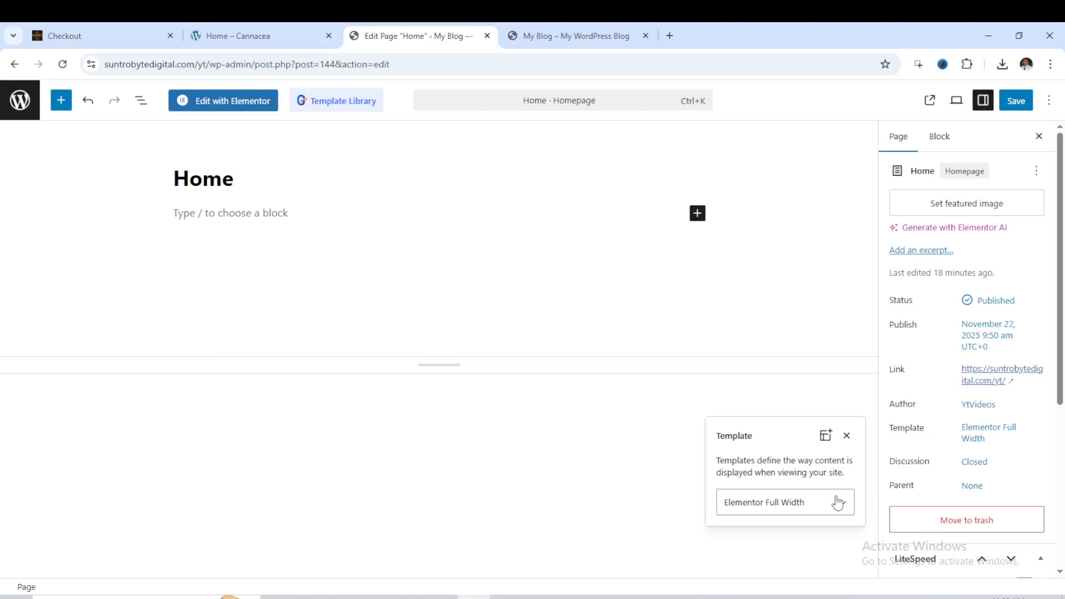
click(838, 502)
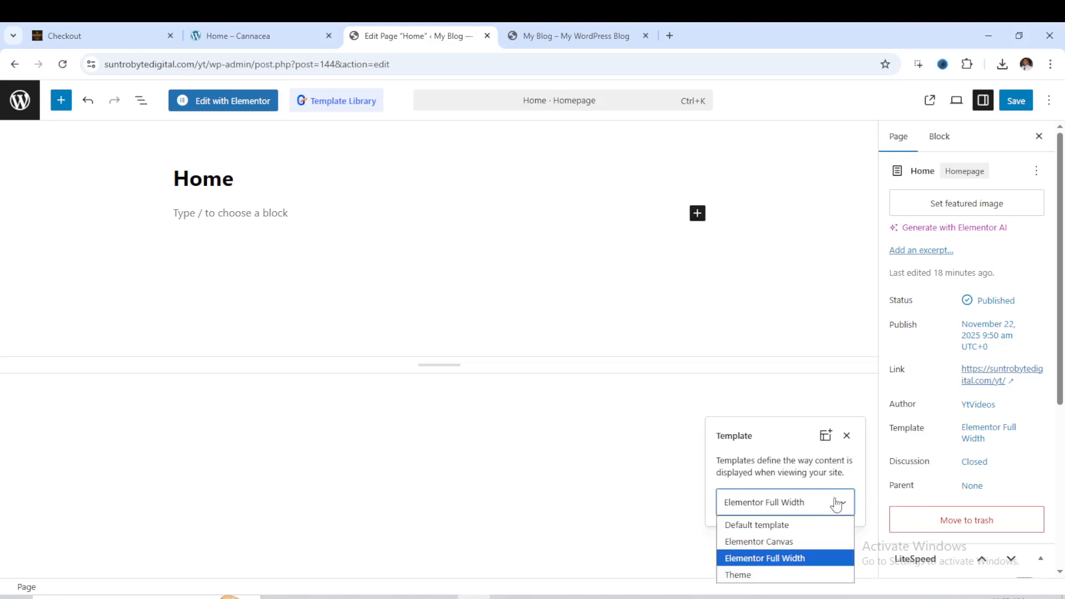
click(804, 559)
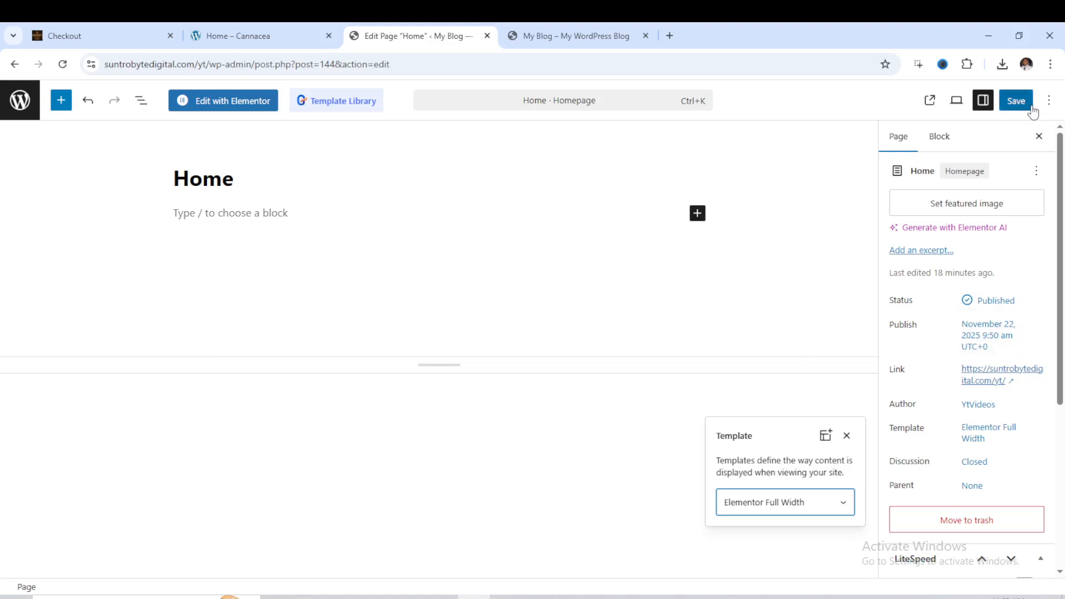
click(1017, 100)
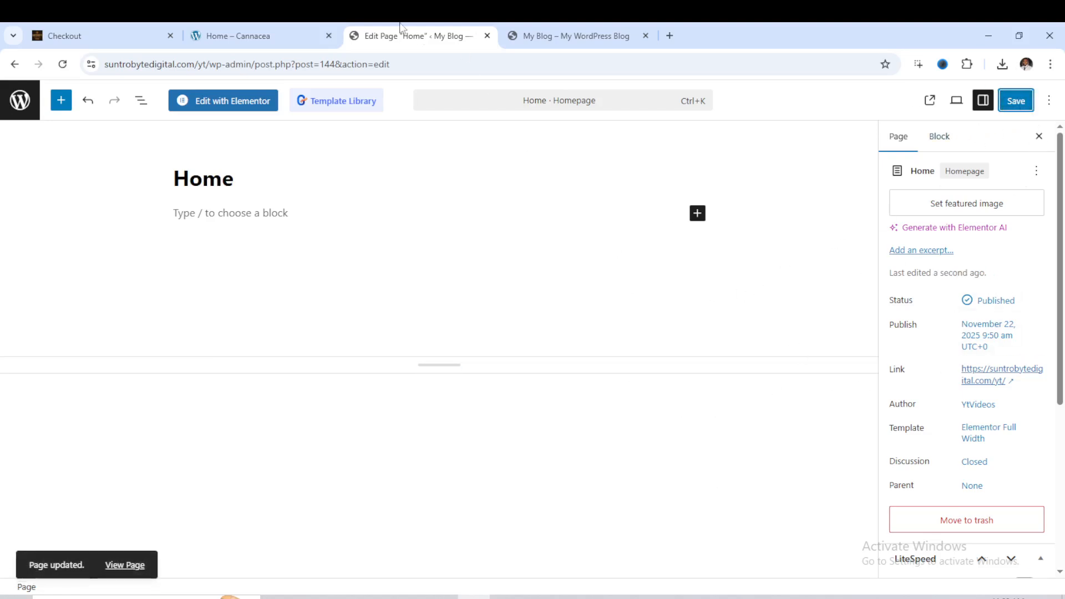
Reload the live home page to check its layout, and return to the page editor.
click(595, 36)
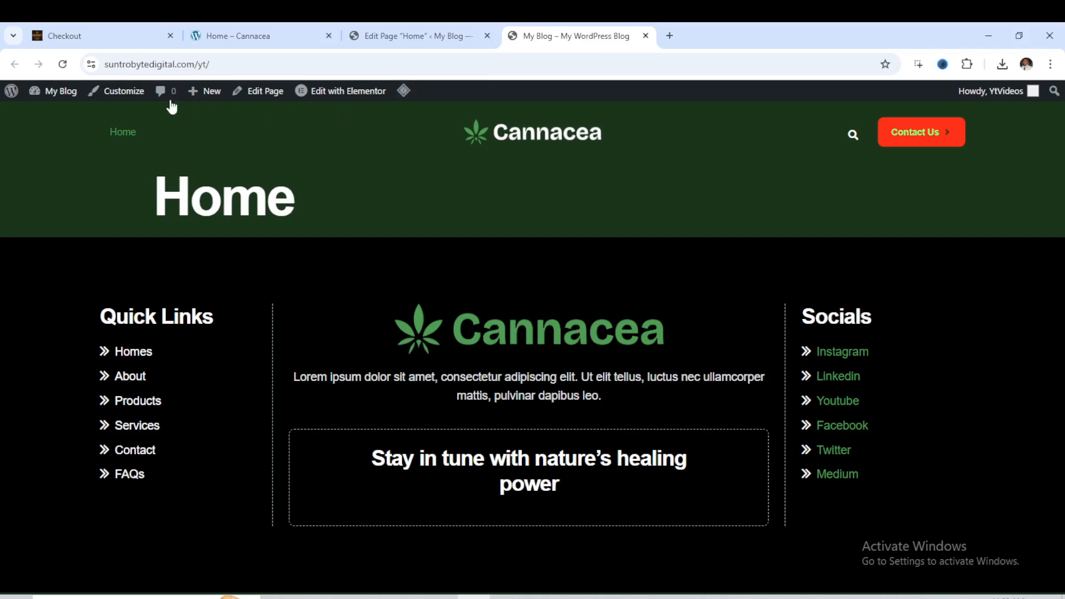
click(68, 69)
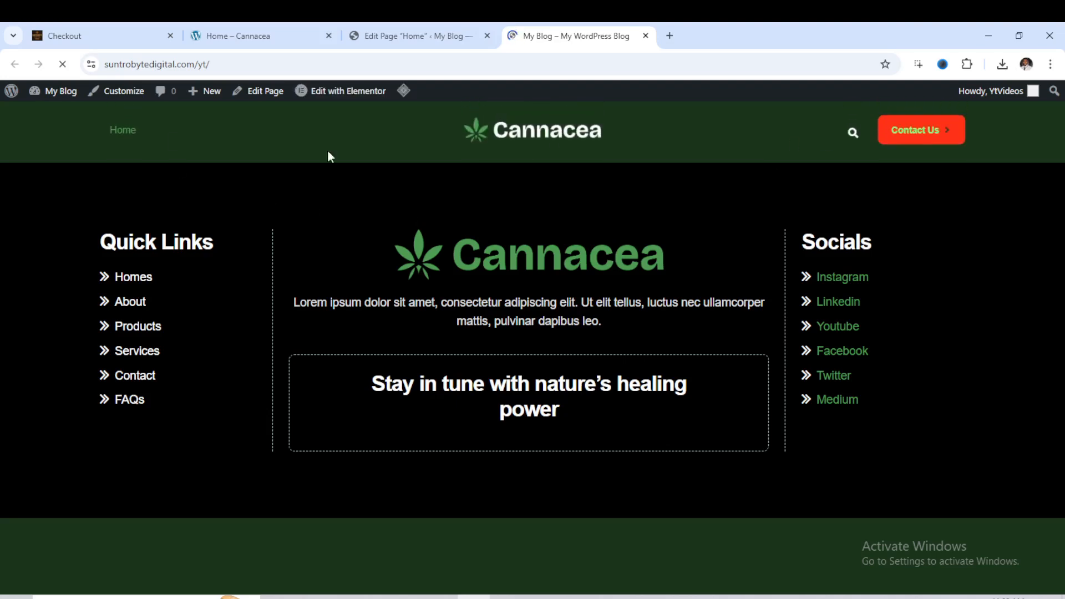
click(408, 35)
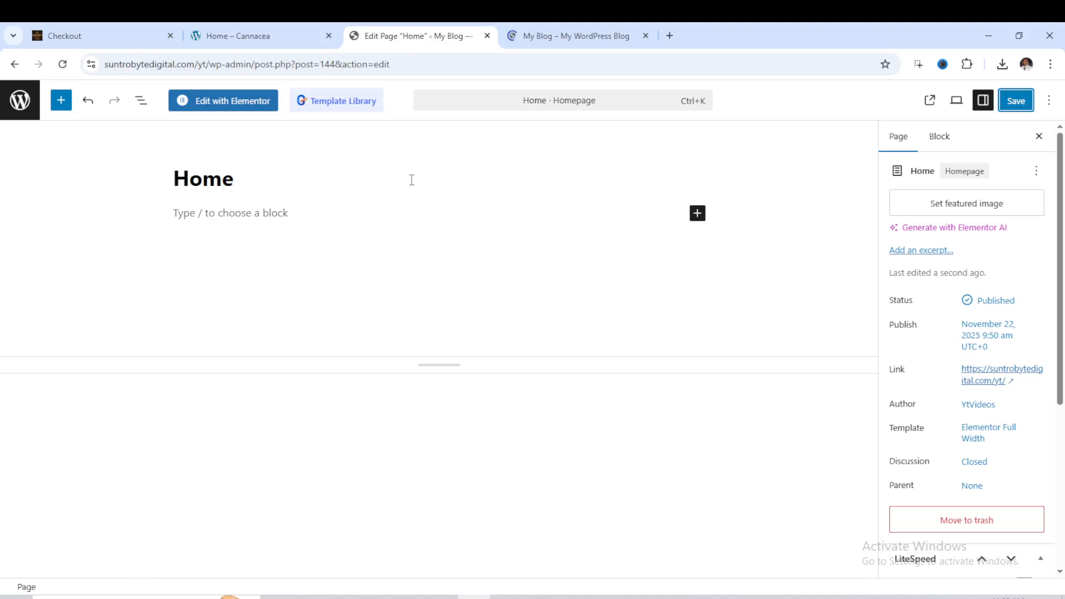
Open the Home page in Elementor and insert the Home template from the installed Cannacea template kit.
click(238, 110)
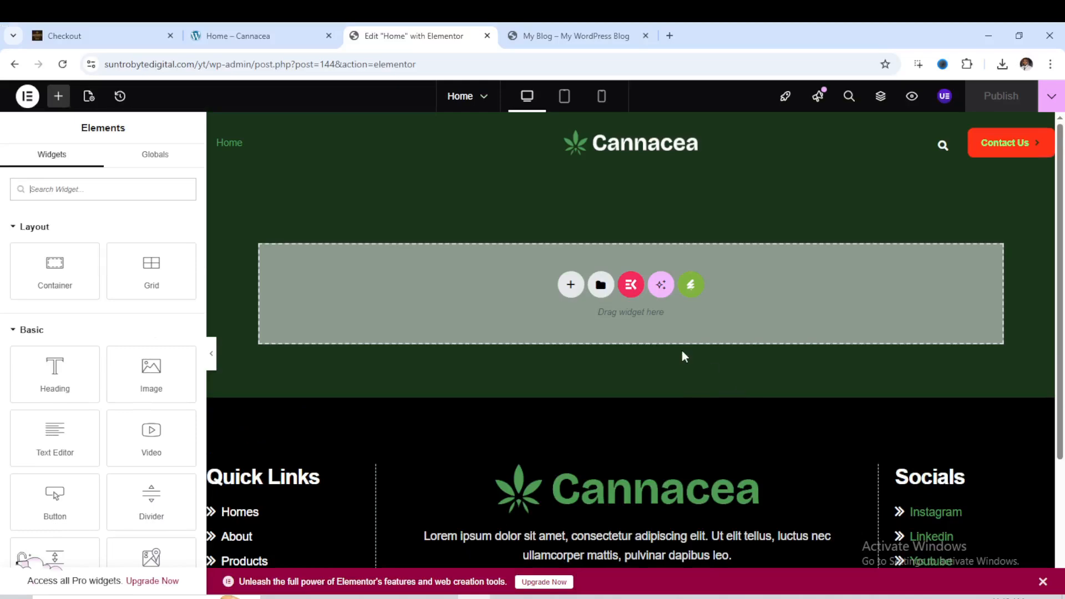
click(691, 285)
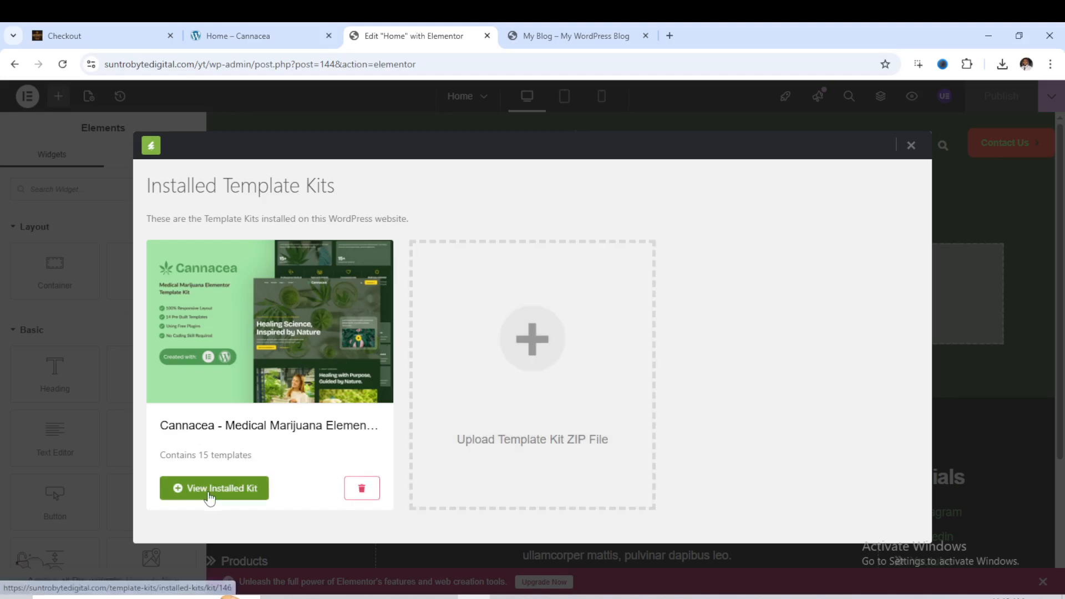
click(210, 496)
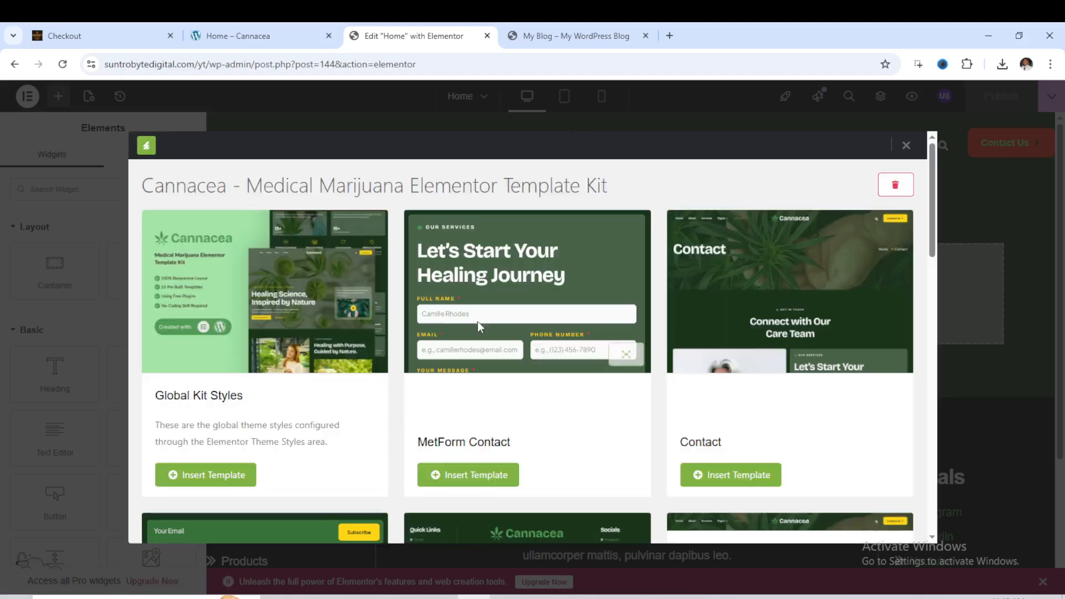
scroll(586, 317, down, 2)
scroll(589, 316, down, 9)
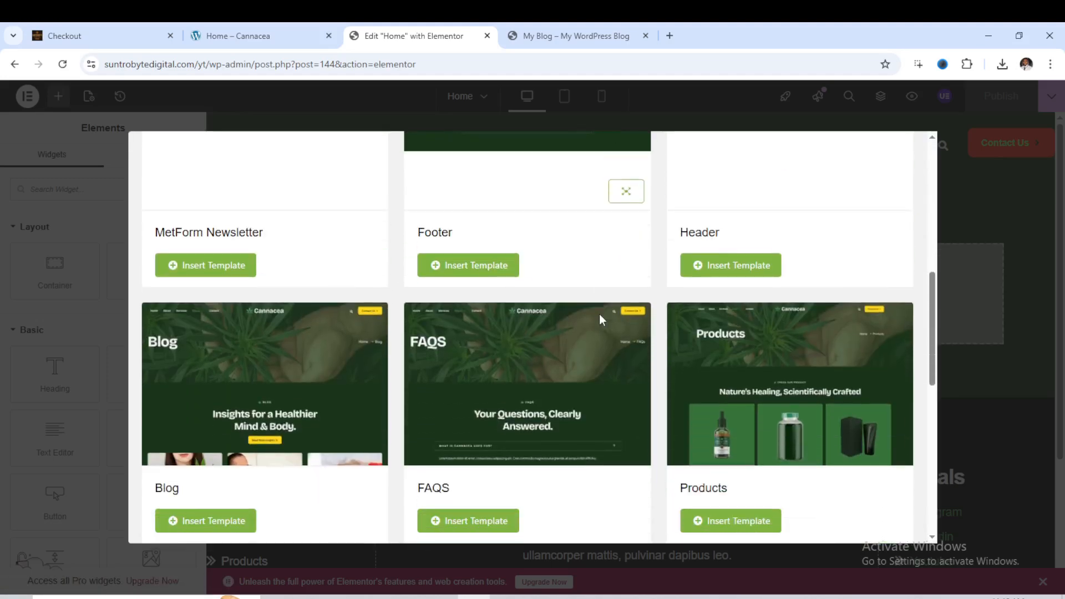
scroll(599, 320, down, 2)
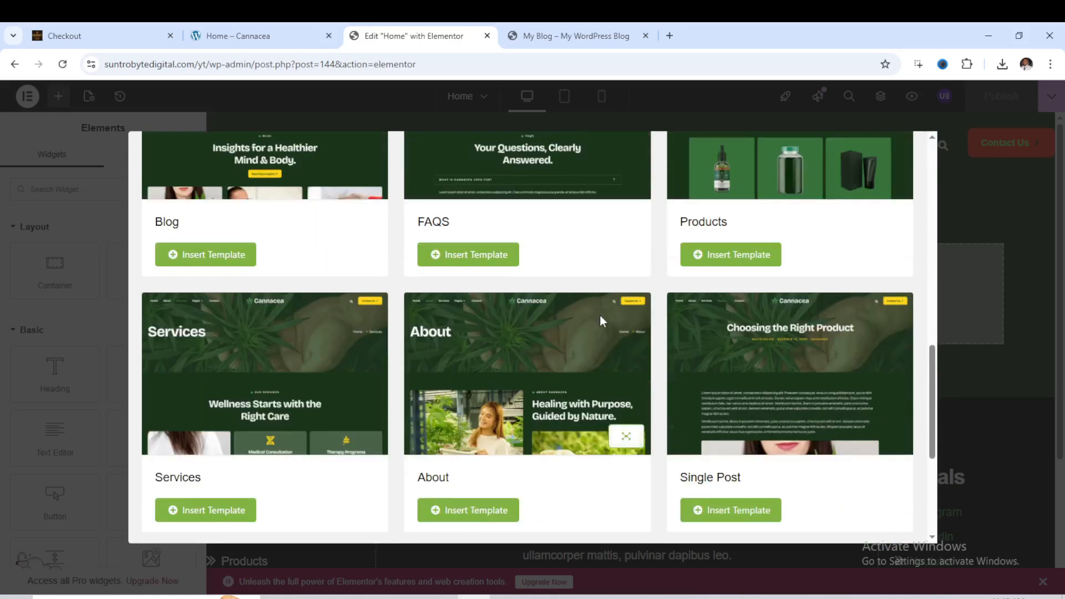
scroll(602, 317, down, 2)
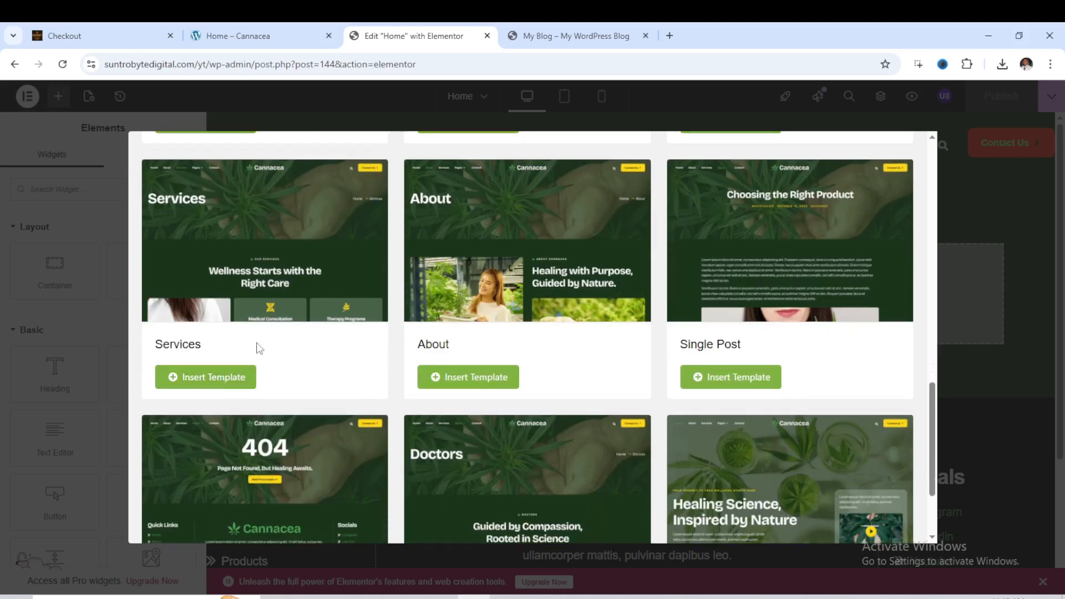
scroll(381, 341, down, 2)
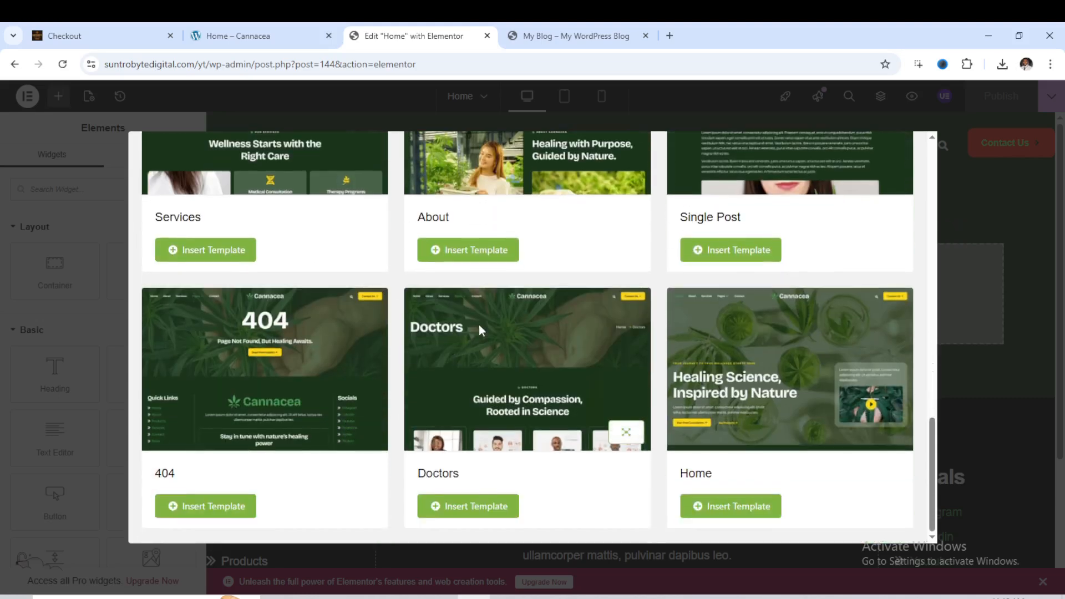
click(744, 506)
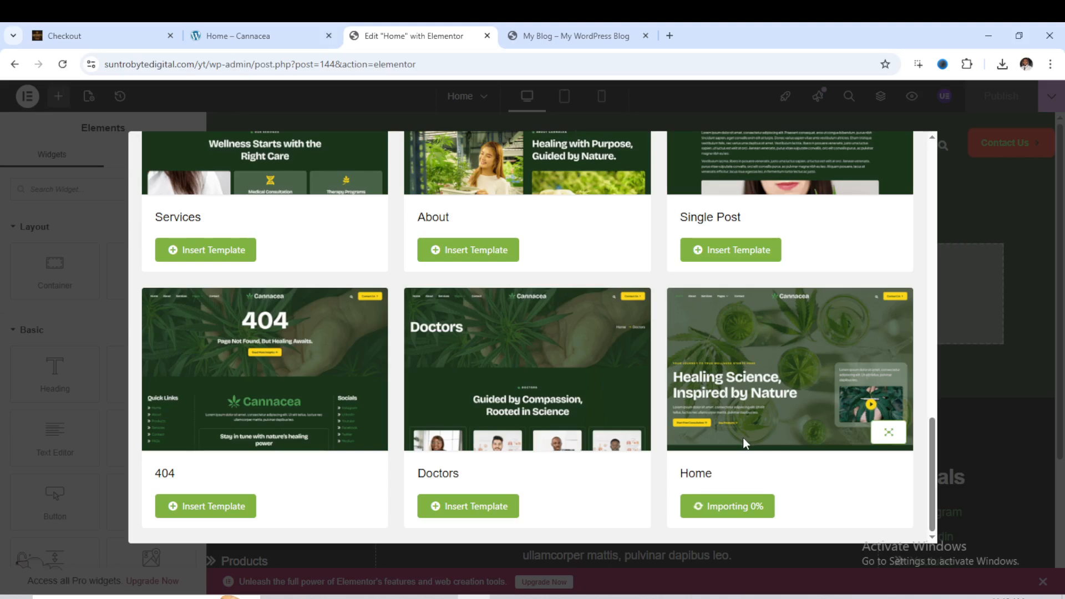
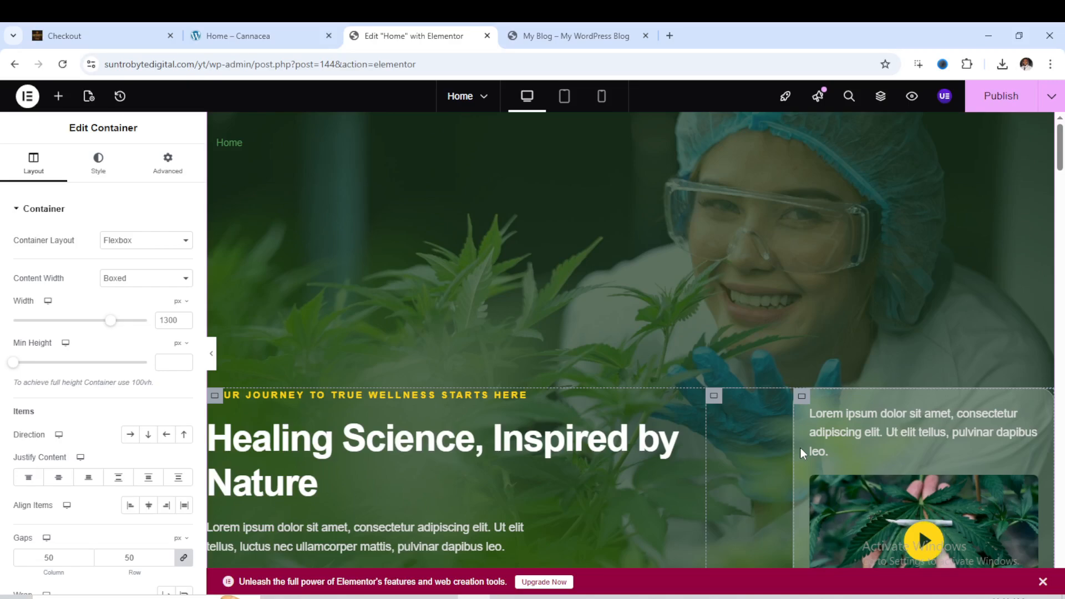
Look through the inserted Home template from the hero section down to the FAQ and blog sections.
scroll(599, 286, down, 10)
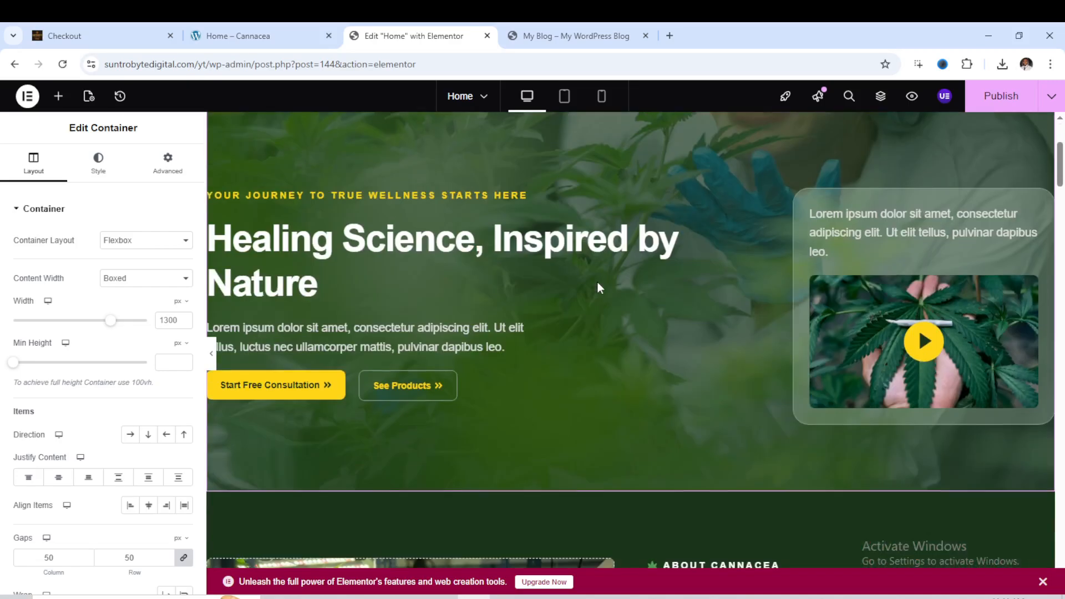
scroll(590, 298, down, 6)
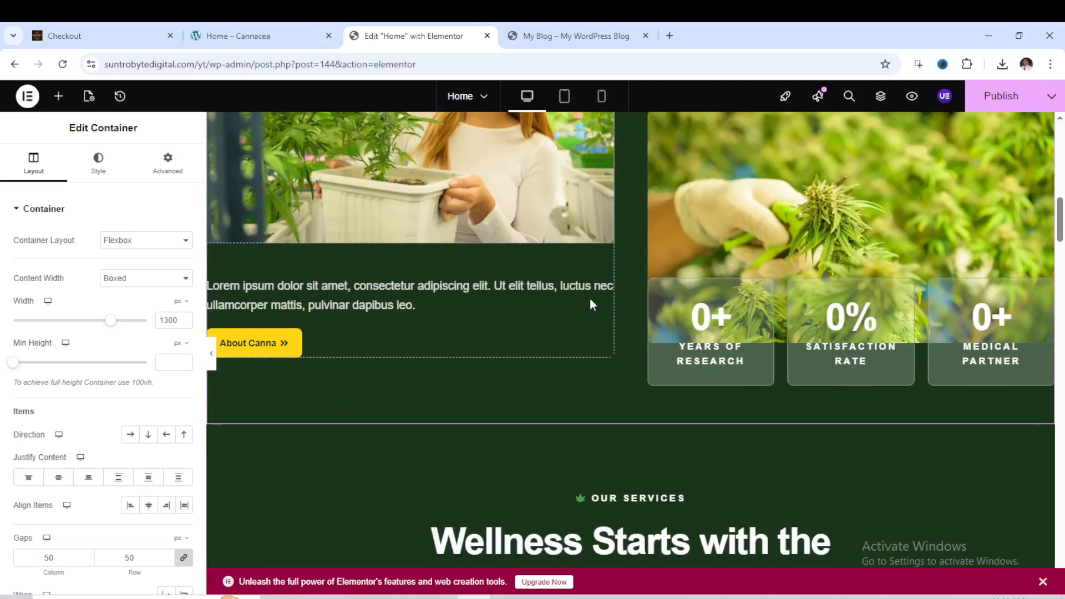
scroll(591, 298, down, 8)
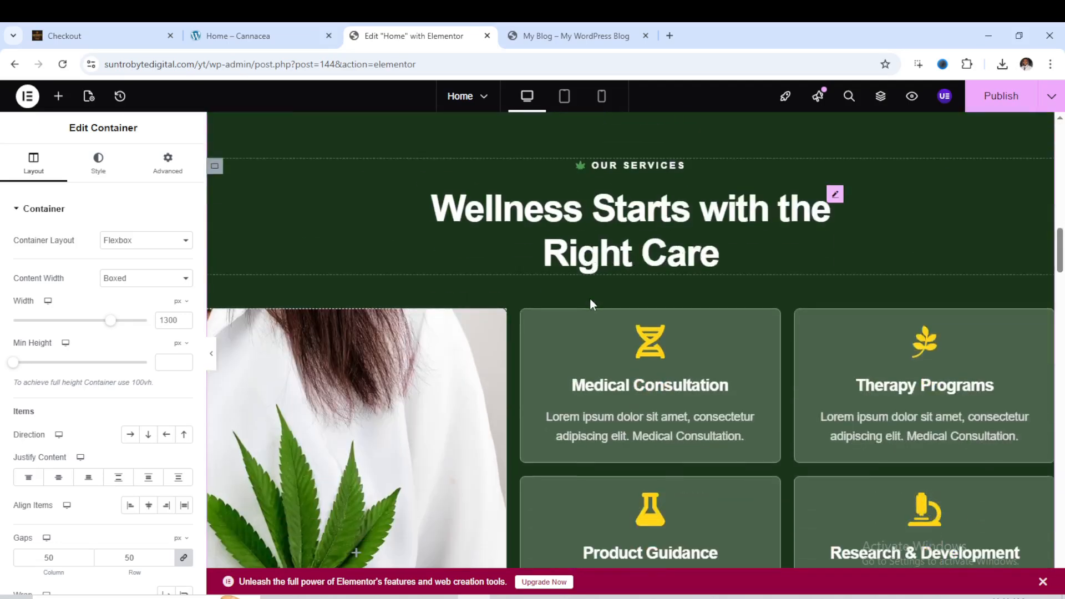
scroll(590, 305, down, 11)
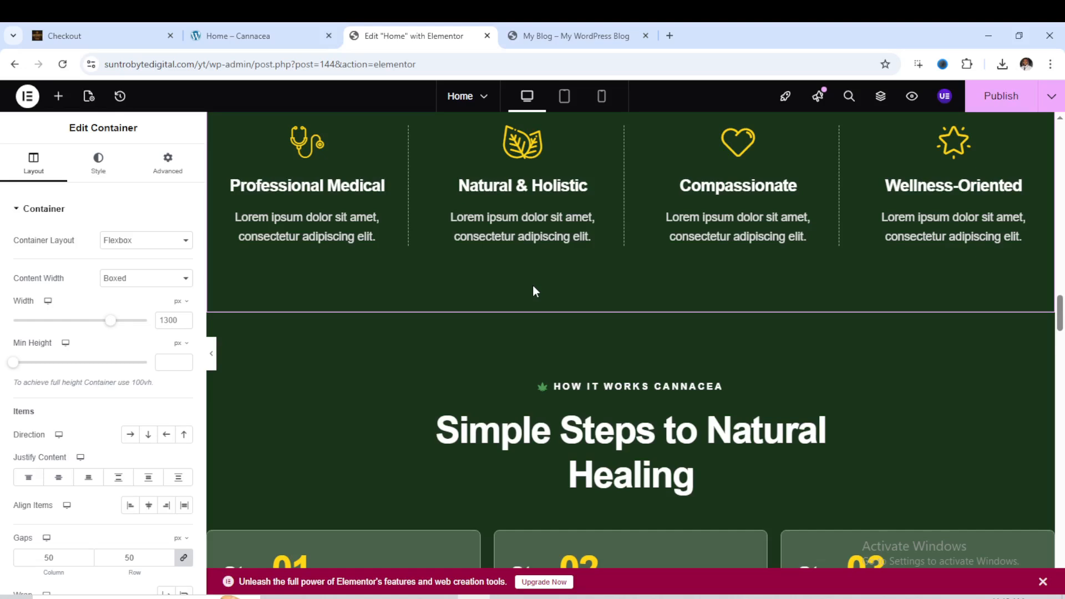
scroll(533, 289, down, 10)
scroll(601, 319, down, 20)
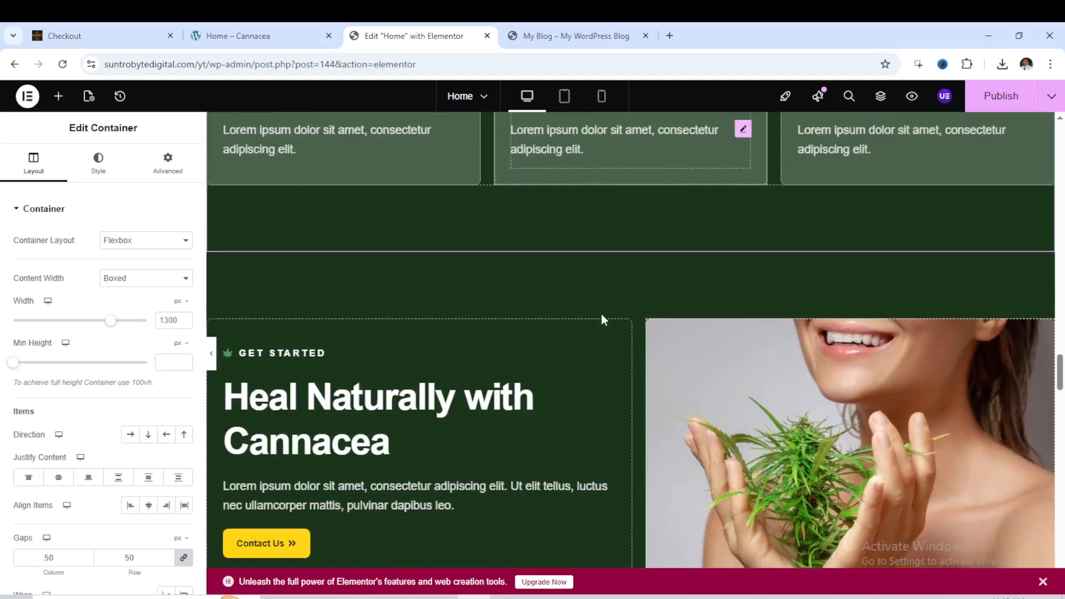
scroll(605, 322, down, 20)
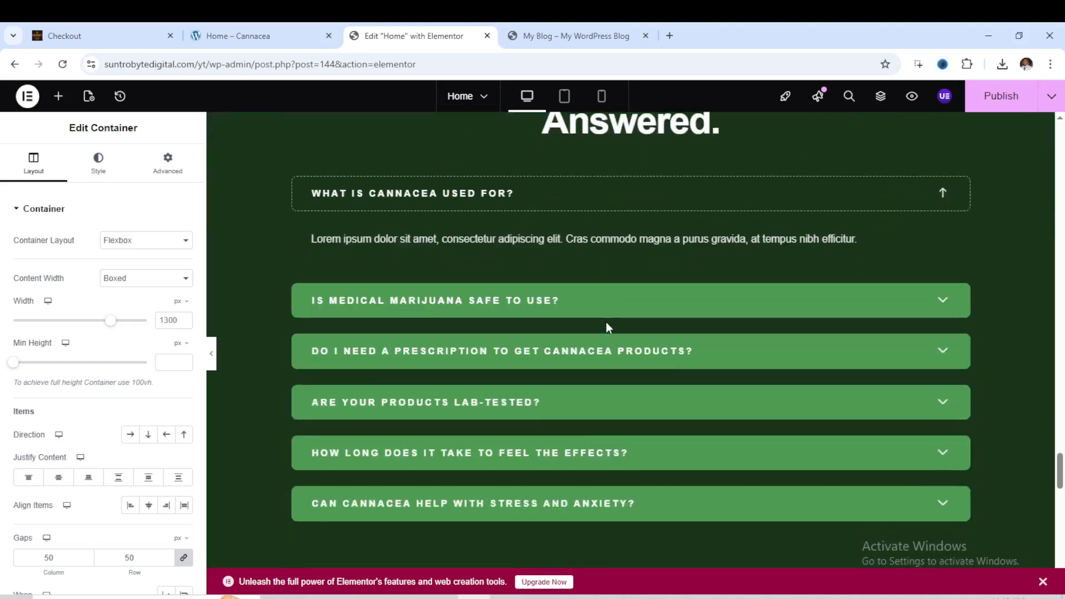
scroll(607, 338, up, 10)
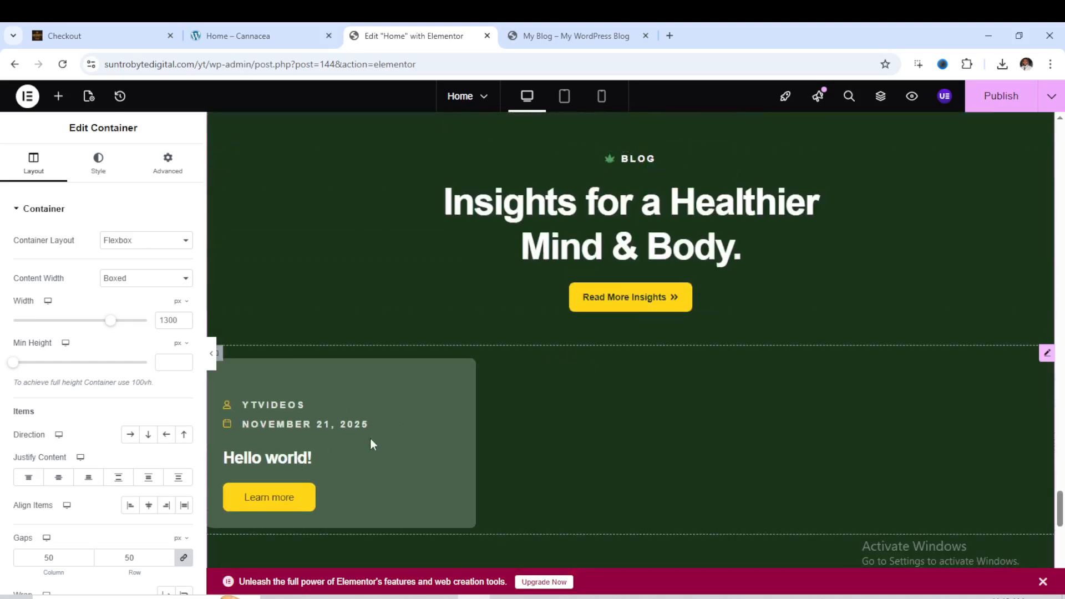
Inspect the content settings of the blog posts widget and the link setting of the Read More Insights button.
click(443, 438)
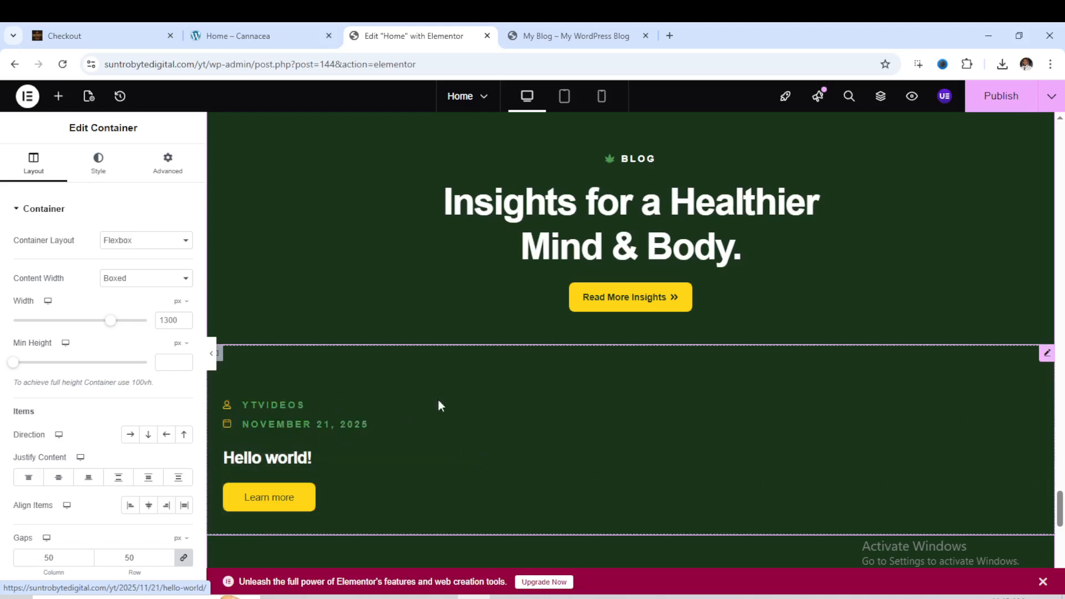
click(608, 411)
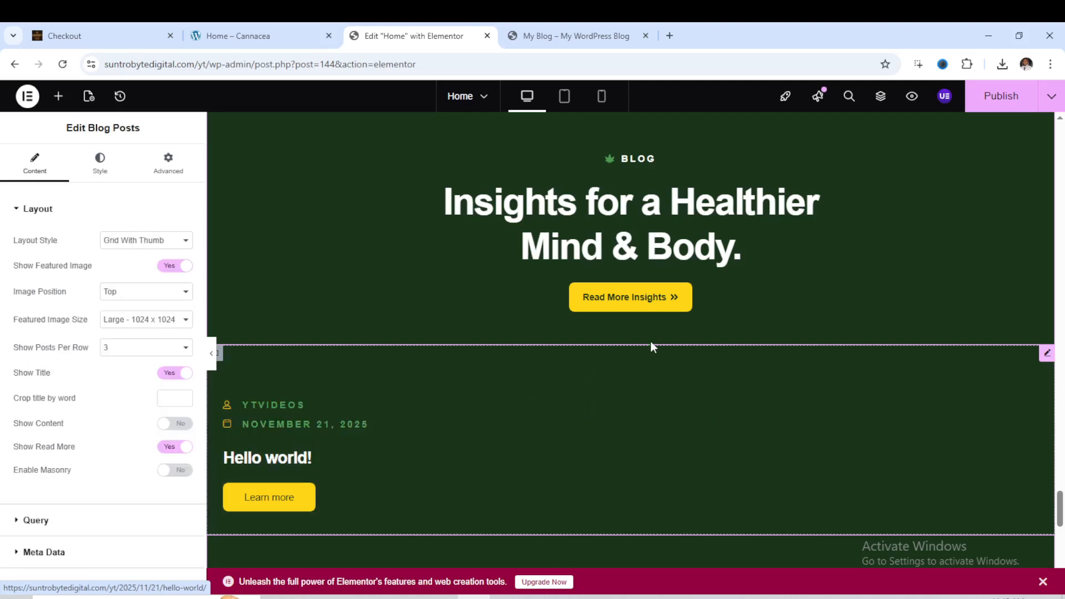
click(652, 305)
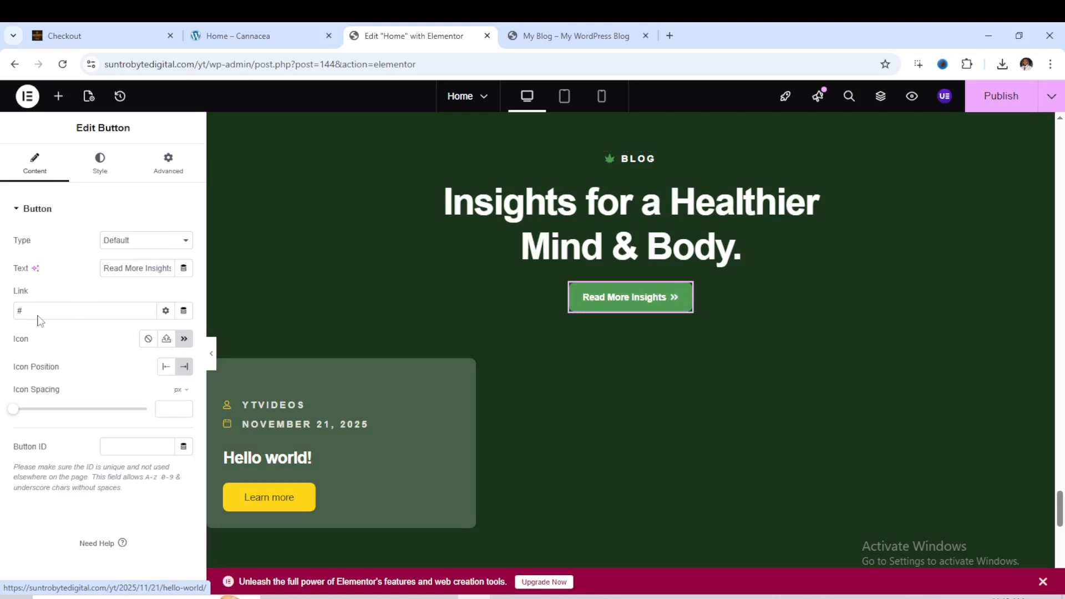
double_click(21, 311)
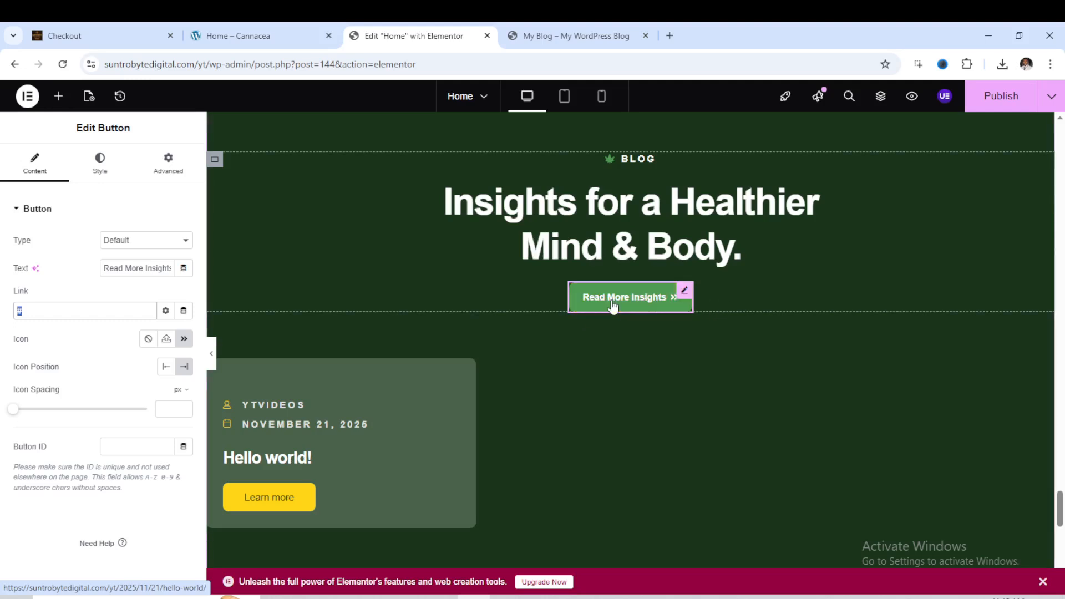
click(121, 306)
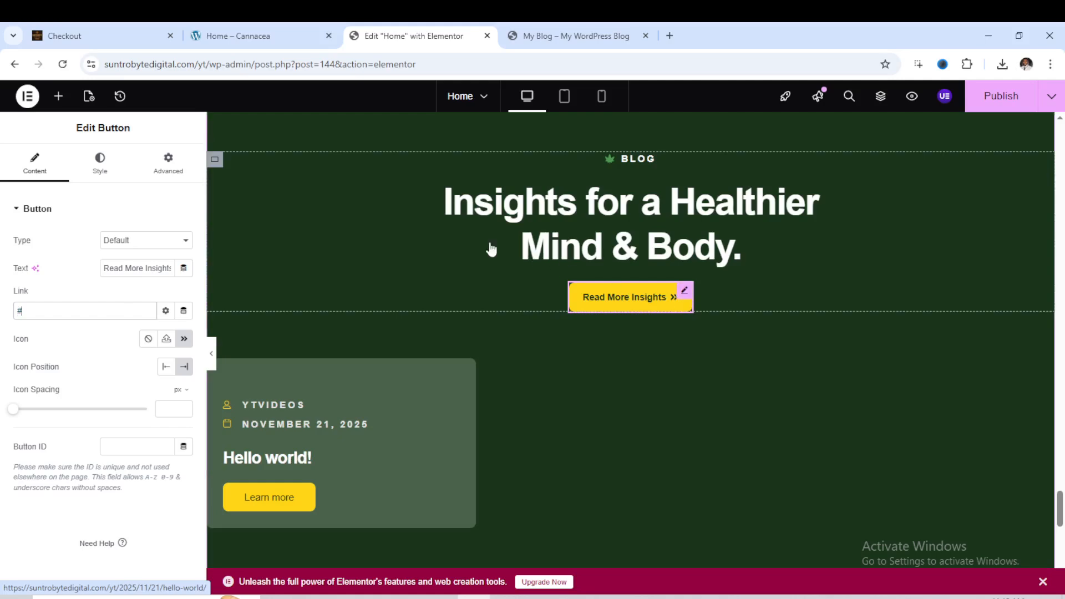
Change the Read More Insights button's normal background color to red.
click(103, 176)
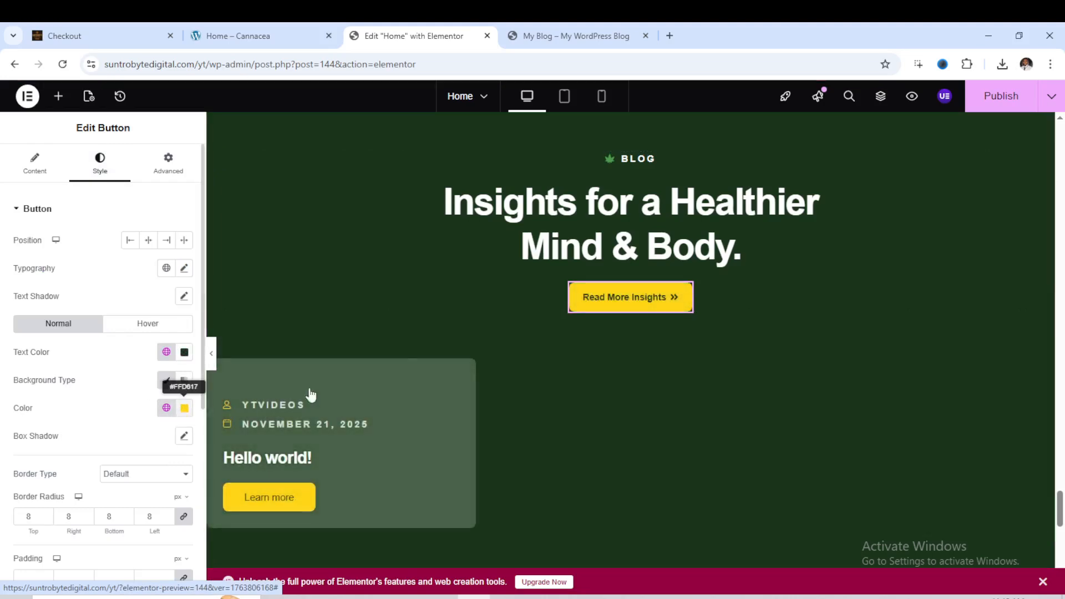
click(183, 410)
click(124, 347)
drag(124, 346, 109, 346)
click(492, 306)
Open the background image settings of the photo container in the Get Started section.
scroll(492, 306, up, 20)
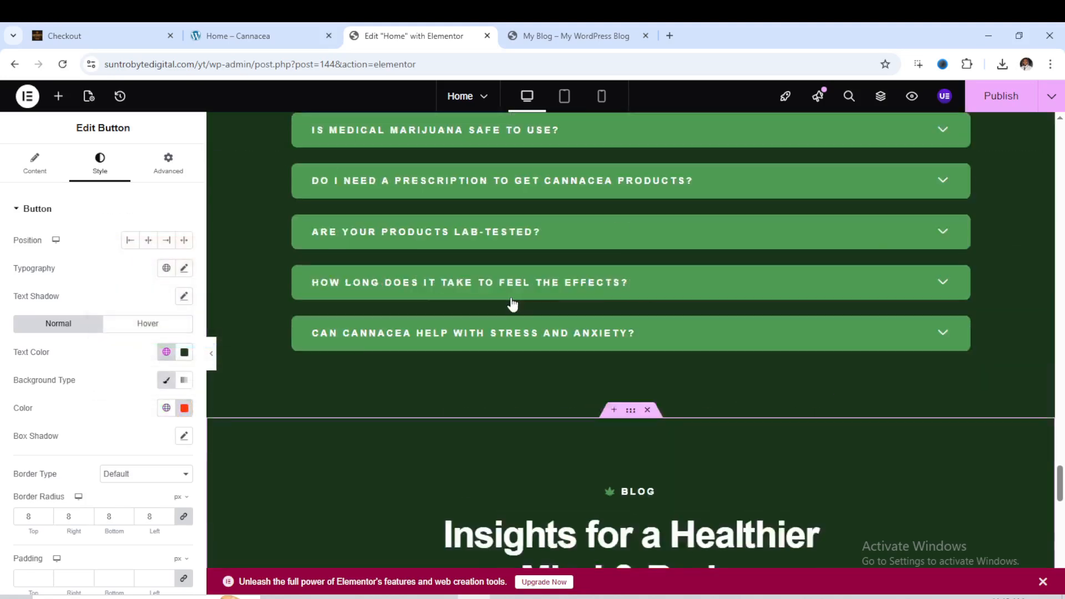
scroll(870, 389, down, 1)
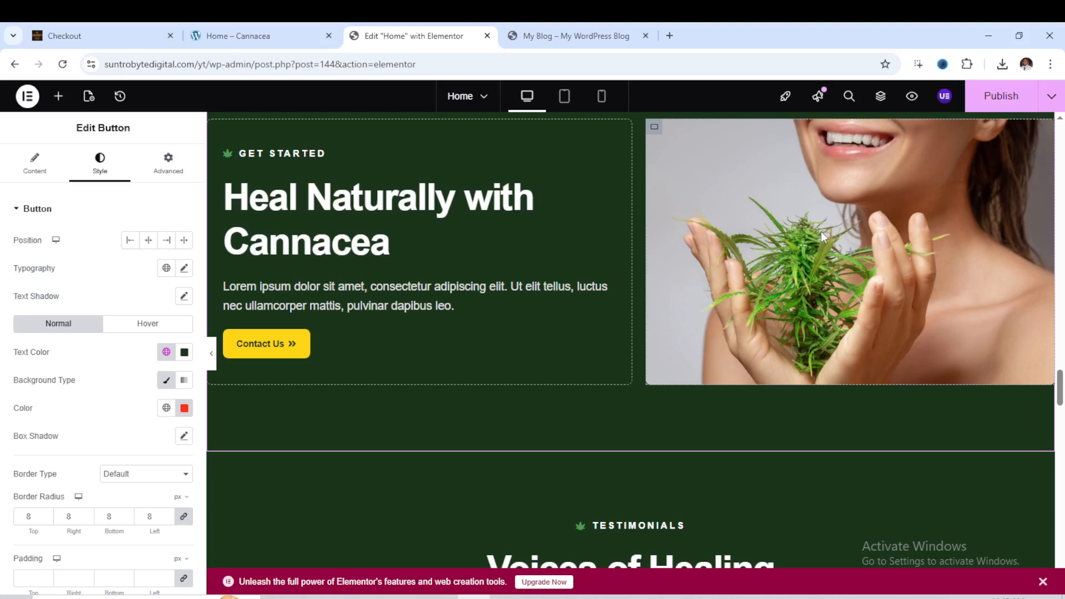
scroll(708, 255, up, 2)
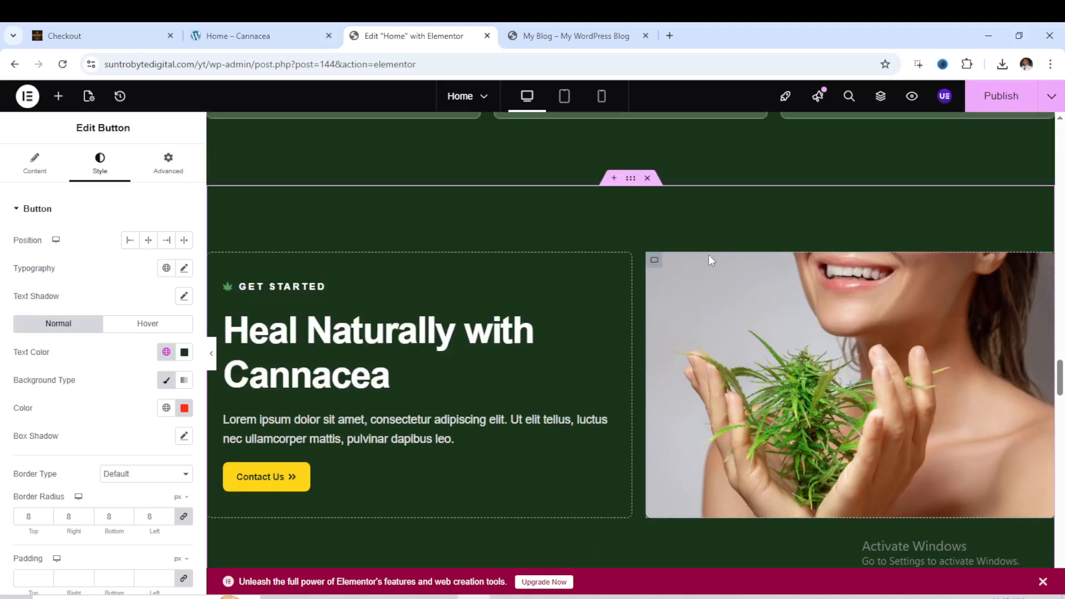
click(657, 263)
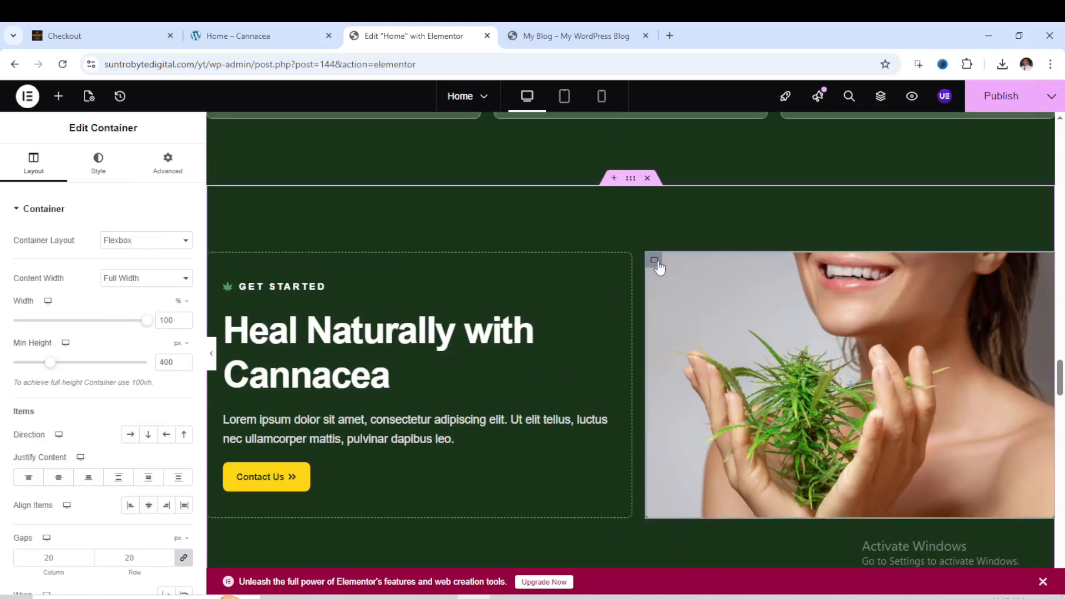
click(109, 175)
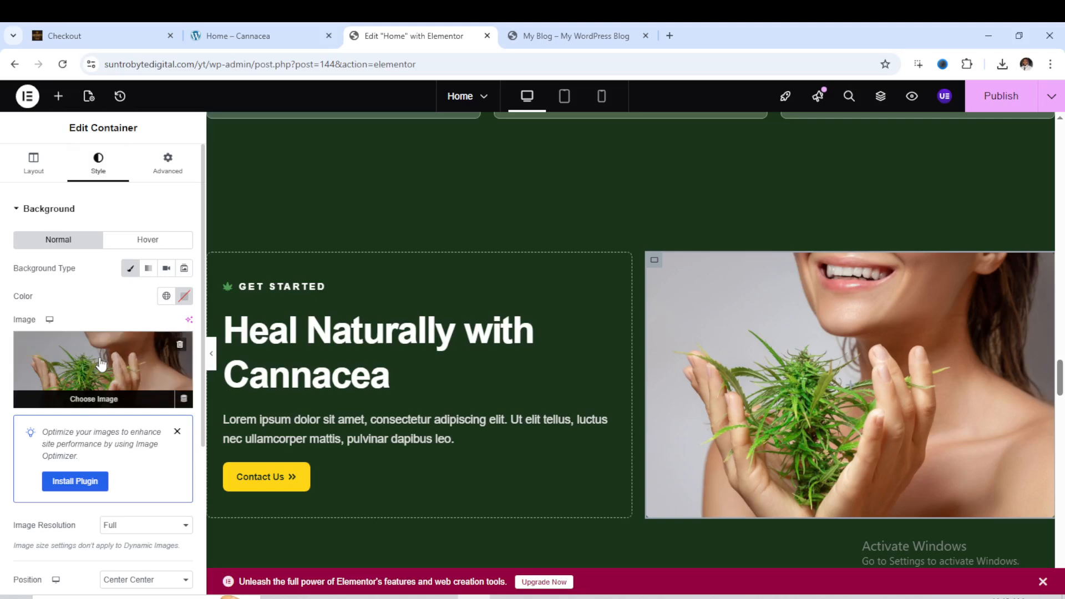
scroll(421, 364, up, 1)
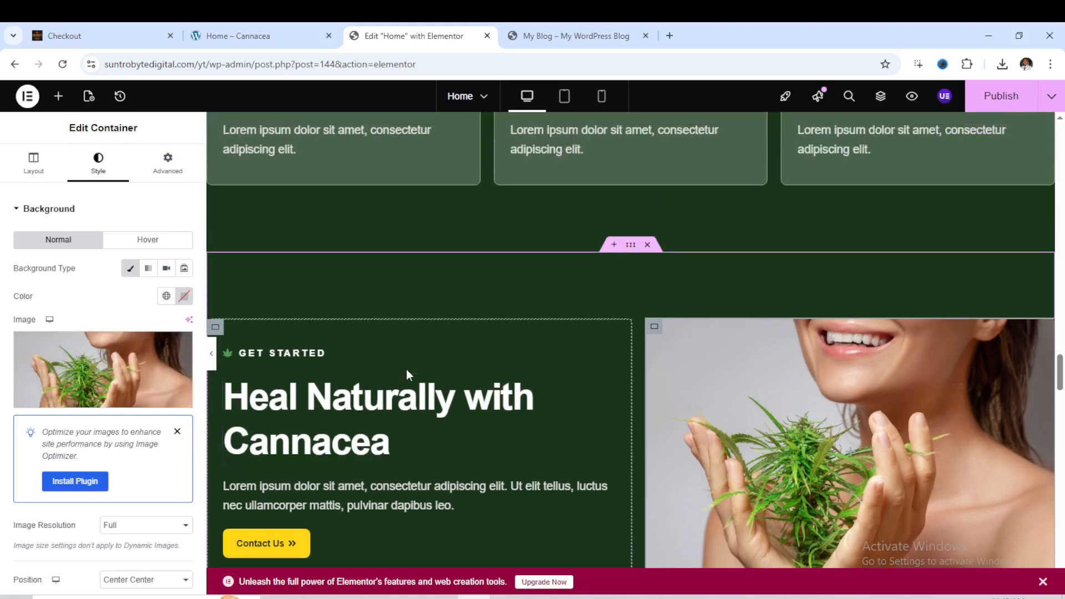
Change the Get Started section's heading to "Heal Naturally with Herbs".
scroll(414, 368, down, 1)
click(411, 355)
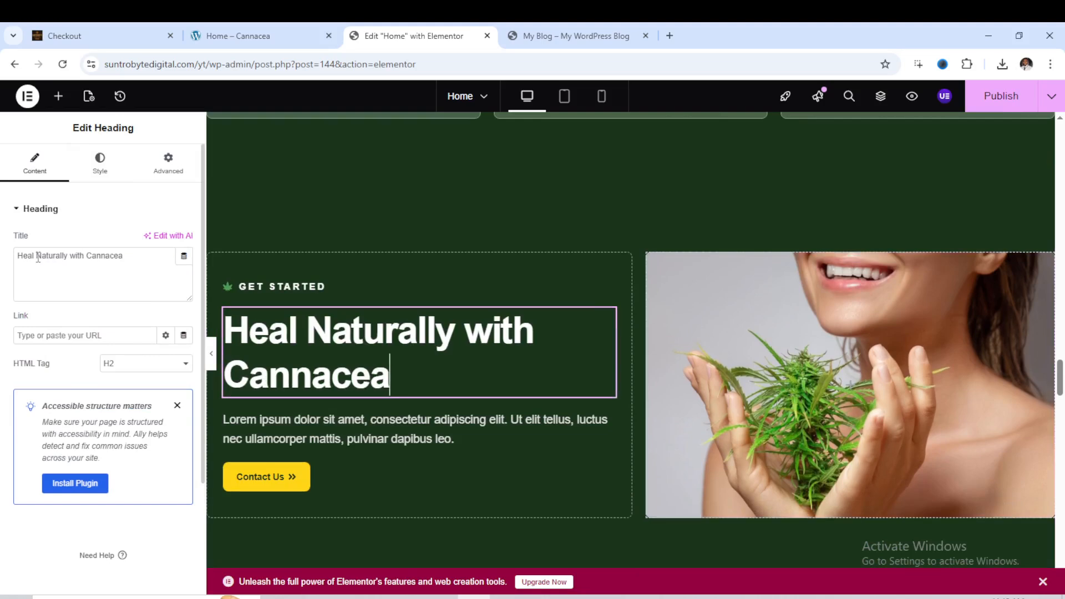
click(136, 254)
key(BackSpace)
key(BackSpace)
key(BackSpace)
key(BackSpace)
key(BackSpace)
key(BackSpace)
key(BackSpace)
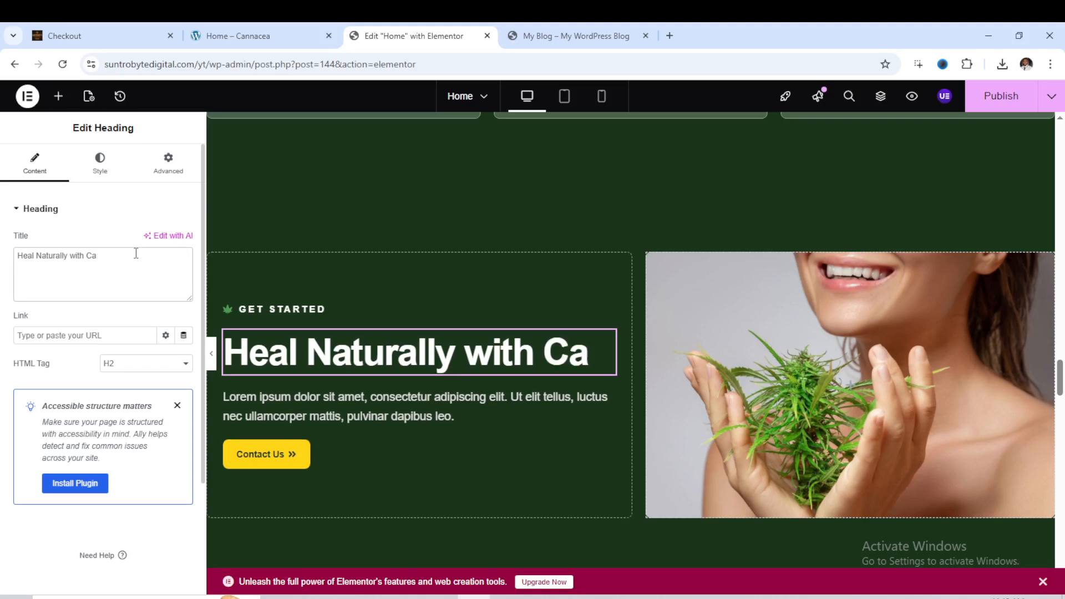
key(BackSpace)
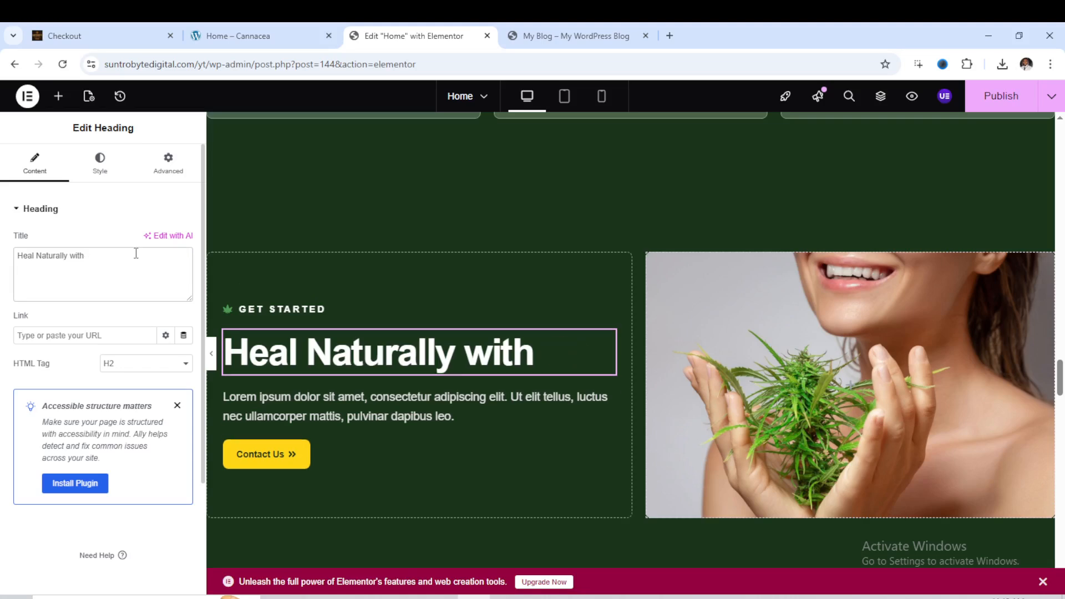
text(Her)
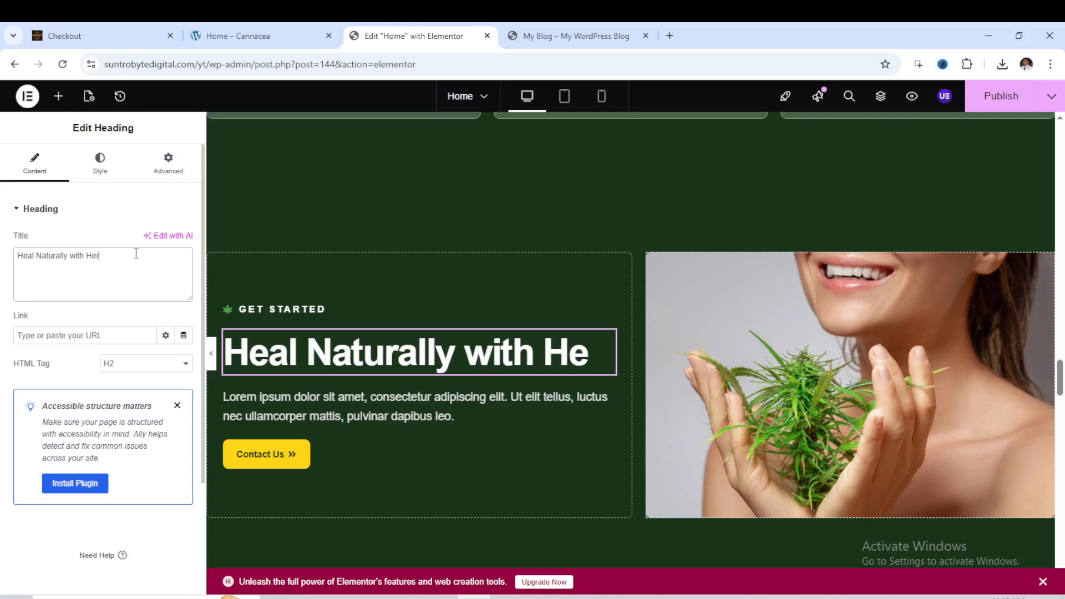
text(bs)
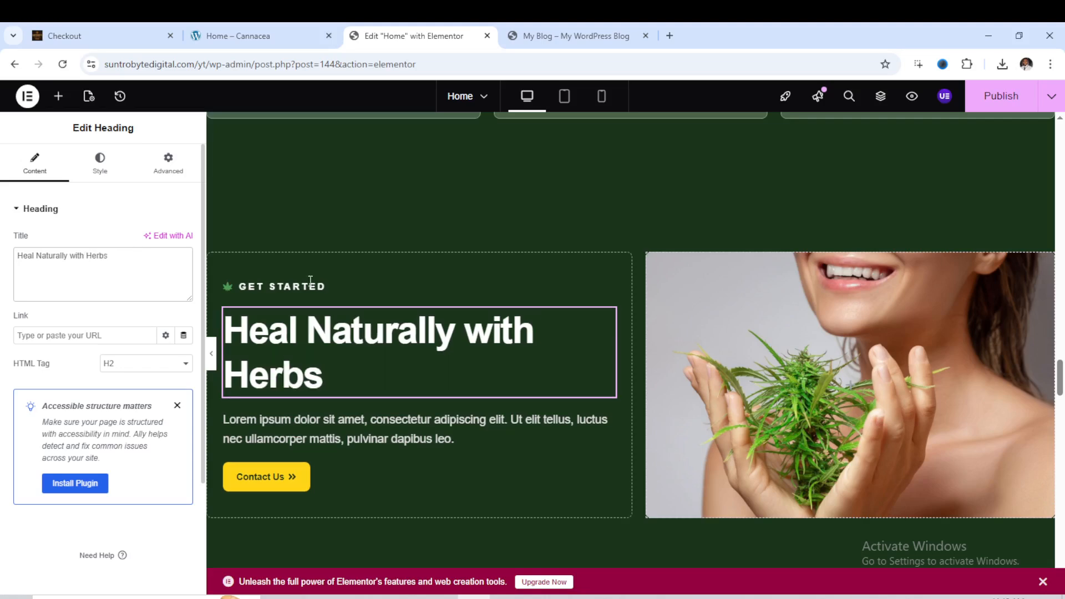
Inspect the content settings of the Get Started paragraph, the Contact Us button and the Delivery & Guidance heading.
click(326, 436)
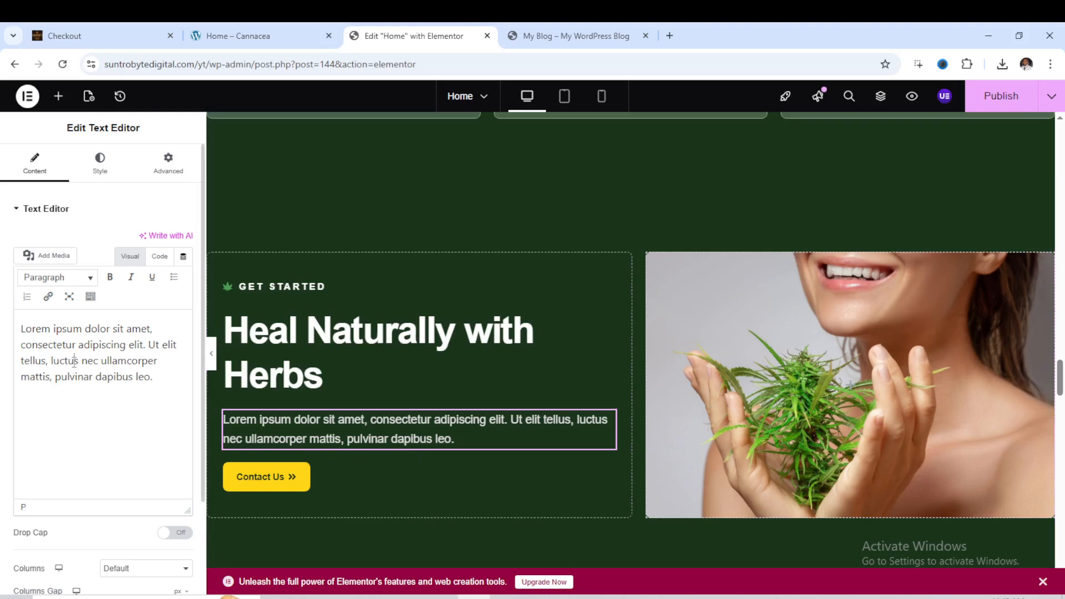
click(272, 488)
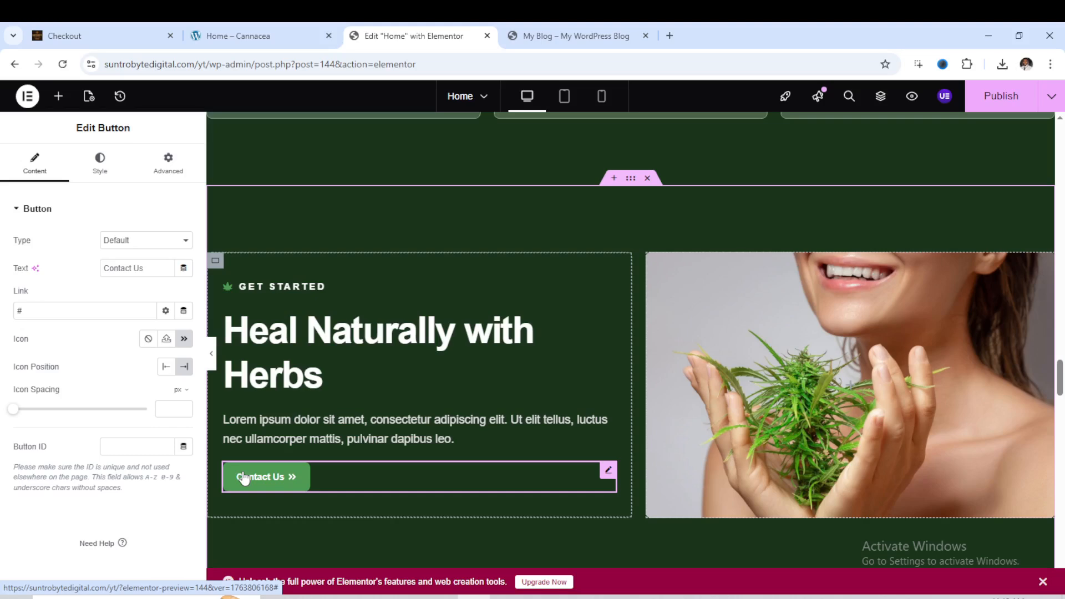
scroll(559, 399, up, 6)
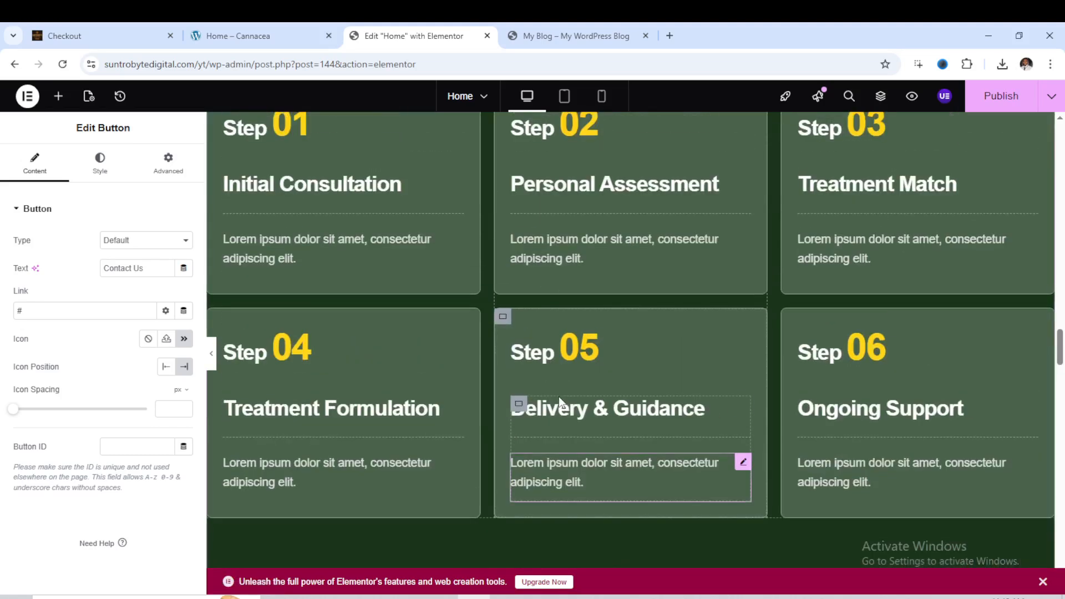
click(591, 410)
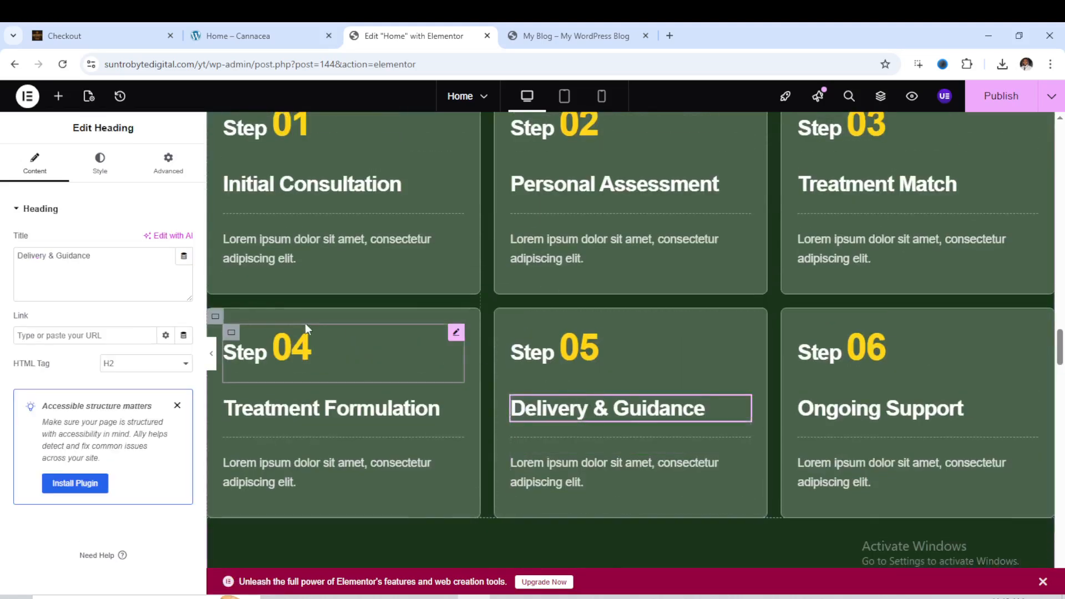
Check the available actions for the Step 05 card's container and the layout settings of the Step 01 card's container.
scroll(561, 420, up, 3)
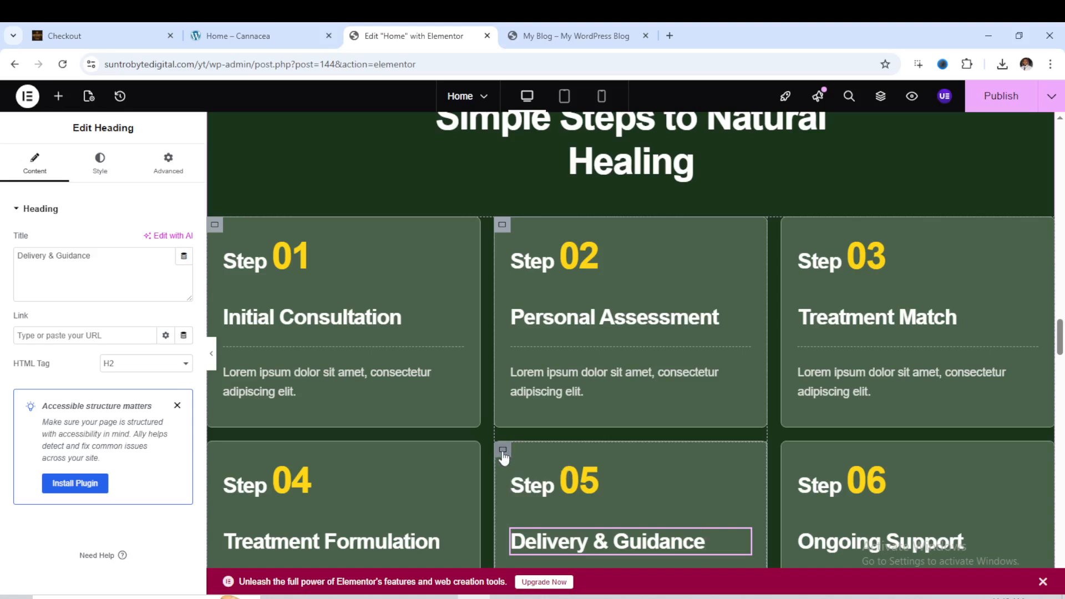
right_click(503, 456)
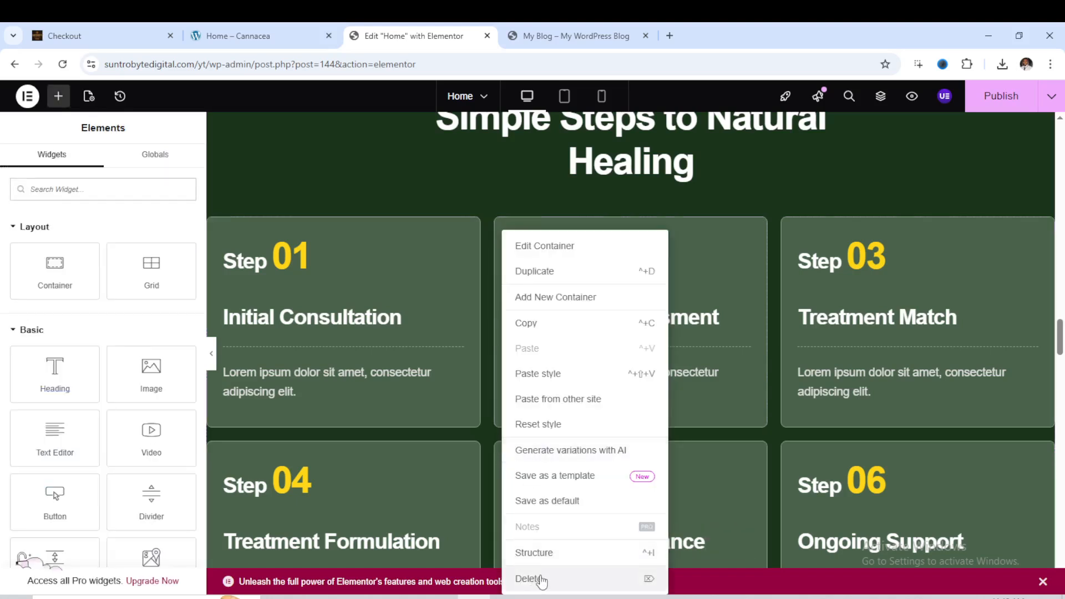
click(740, 205)
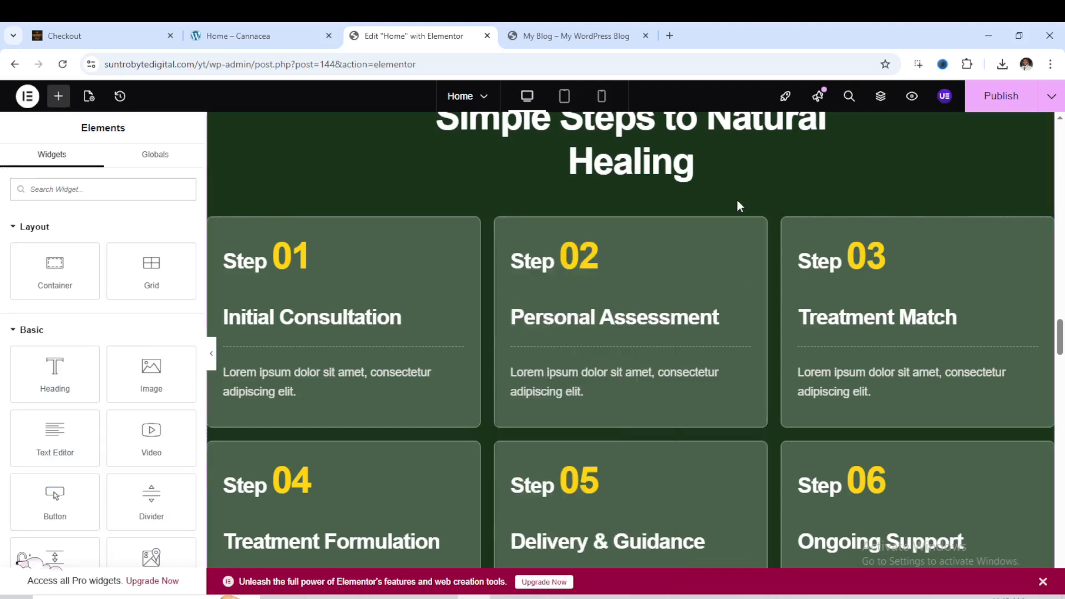
scroll(691, 263, down, 3)
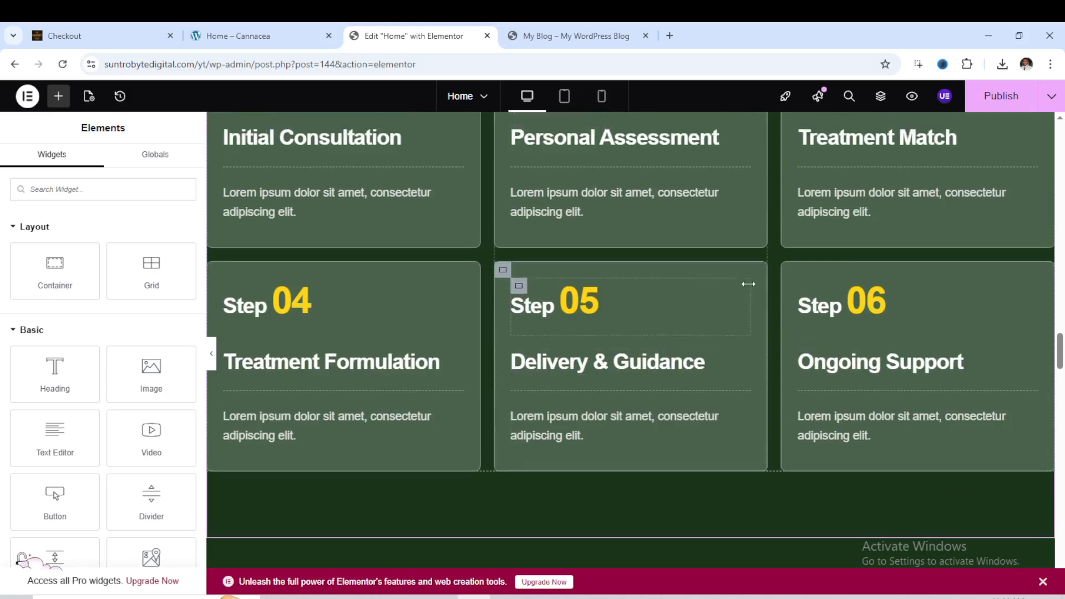
scroll(744, 285, up, 2)
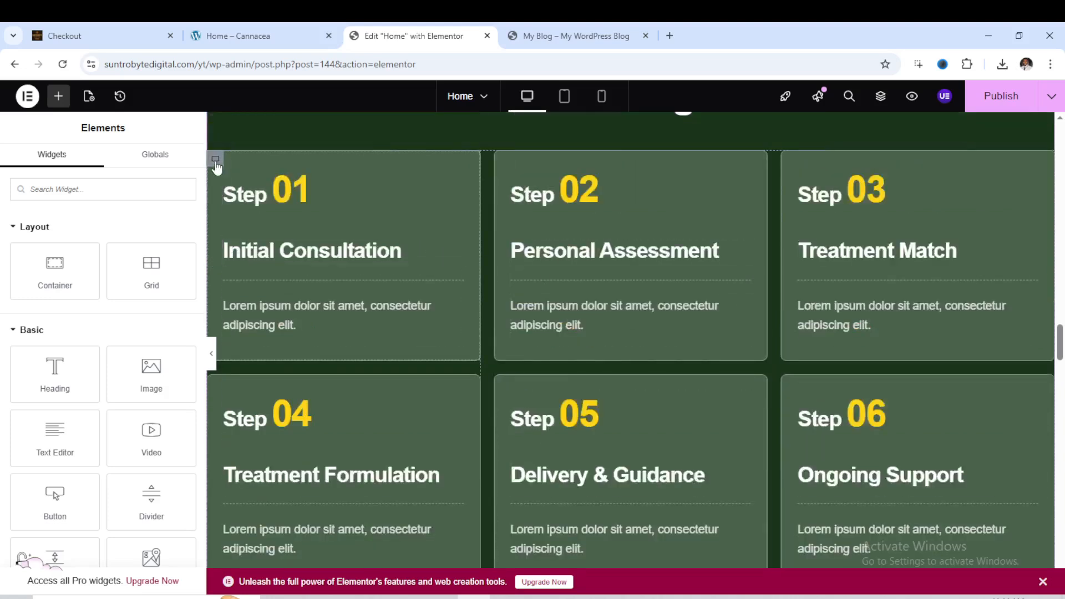
click(216, 161)
scroll(155, 339, down, 3)
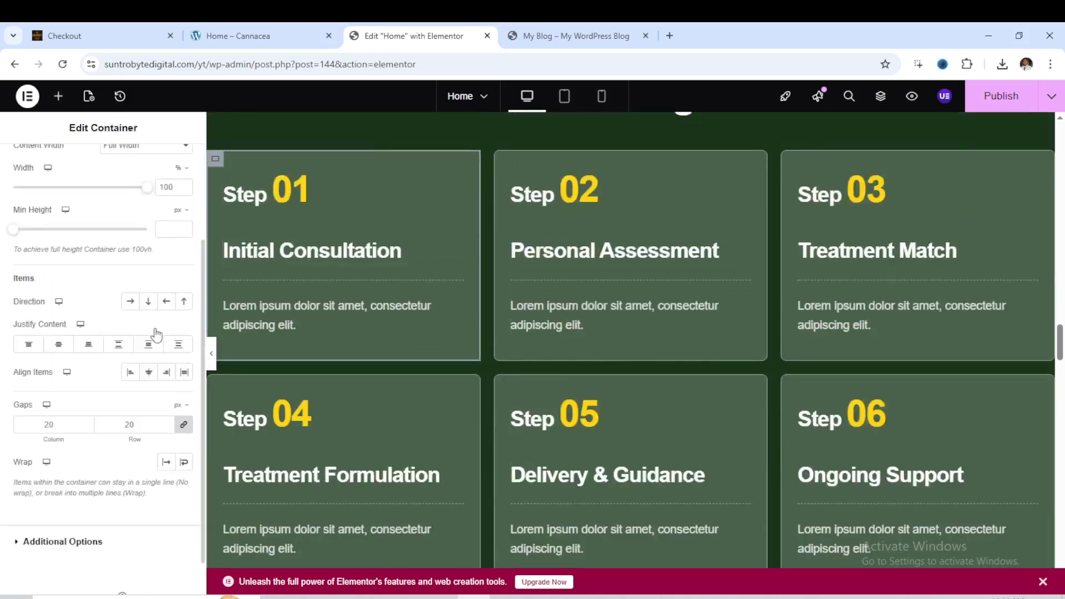
scroll(100, 441, up, 3)
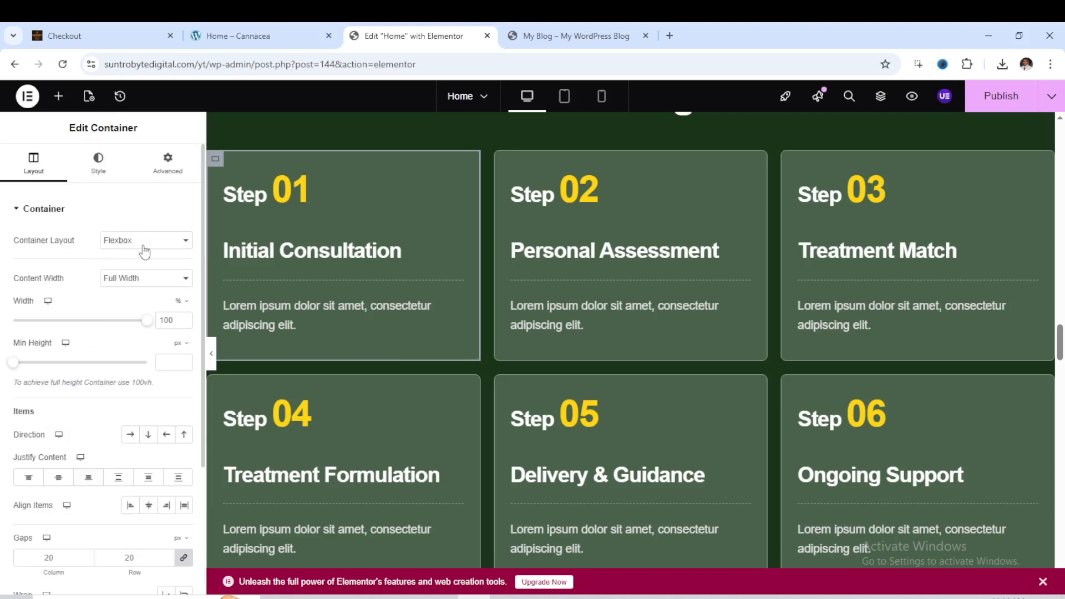
Set the ending number of the Doctors counter in the Why Choose Cannacea section to 200.
scroll(528, 302, up, 1)
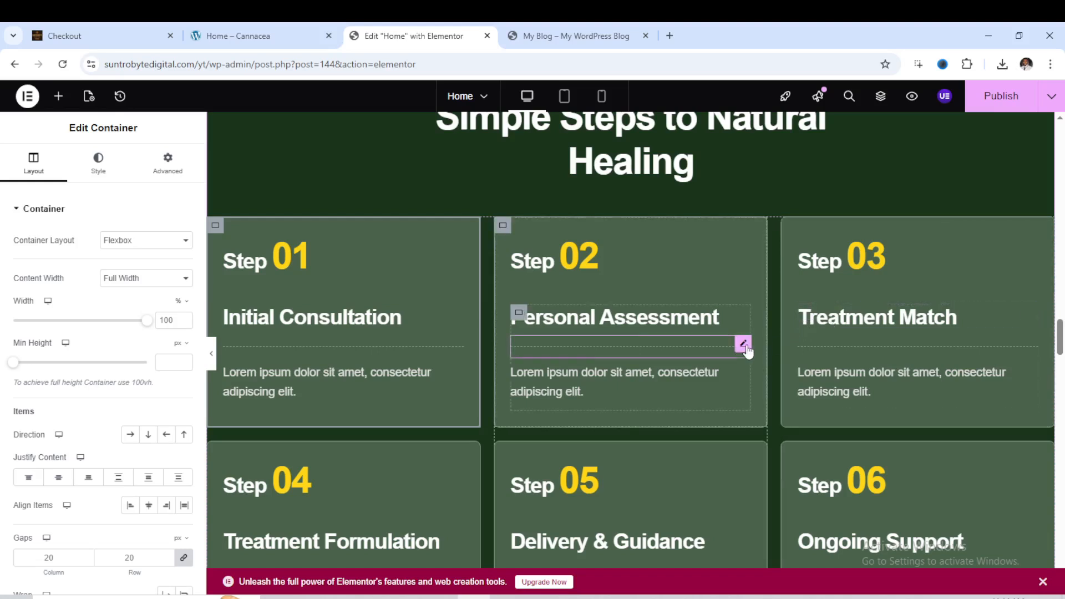
scroll(749, 349, up, 3)
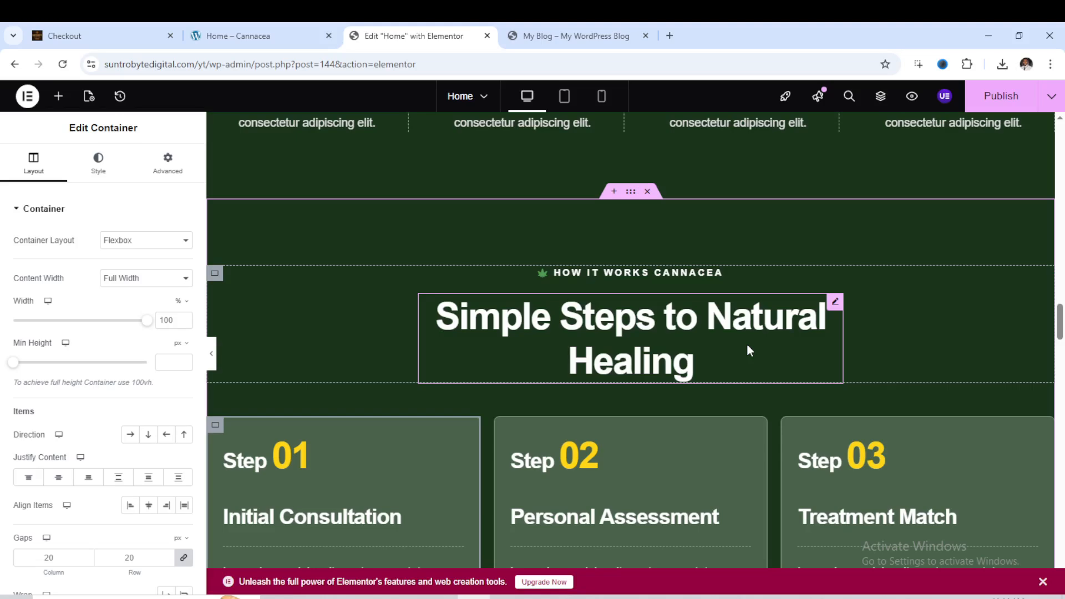
scroll(734, 346, up, 2)
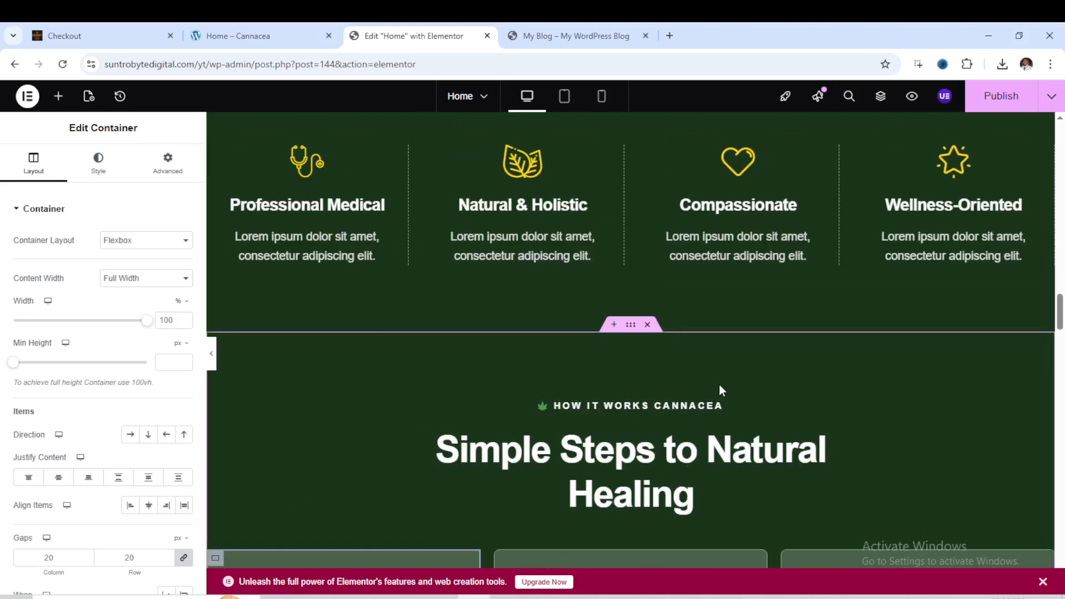
scroll(659, 361, up, 5)
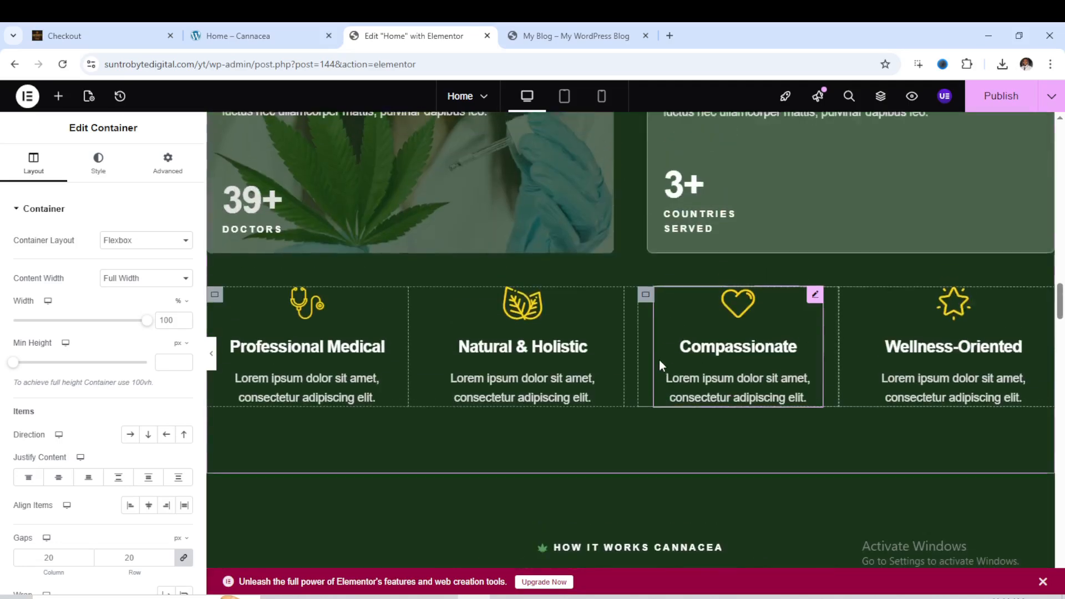
scroll(659, 359, up, 1)
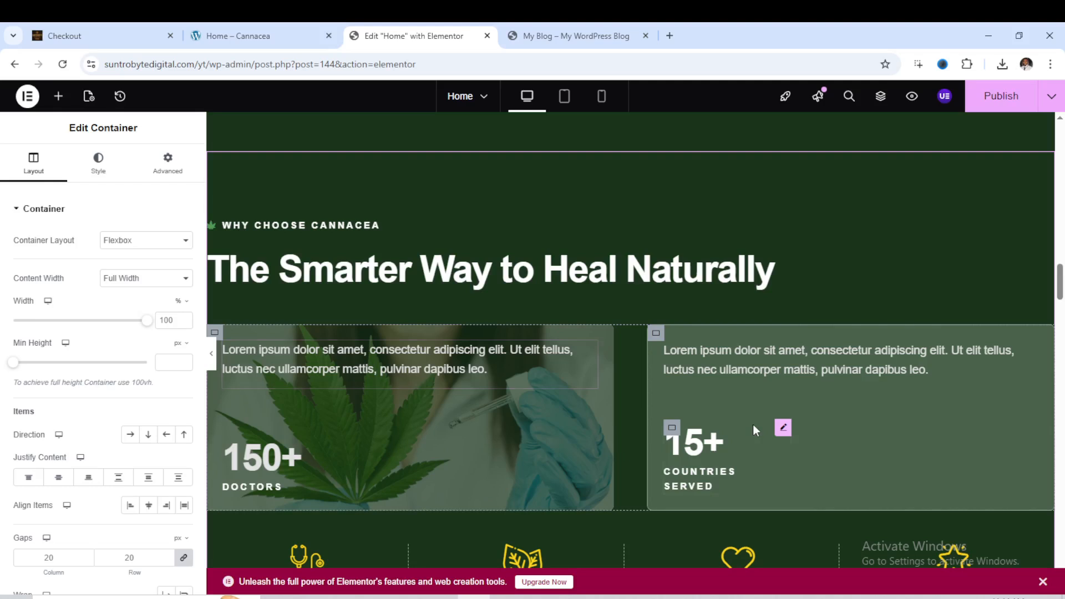
click(263, 466)
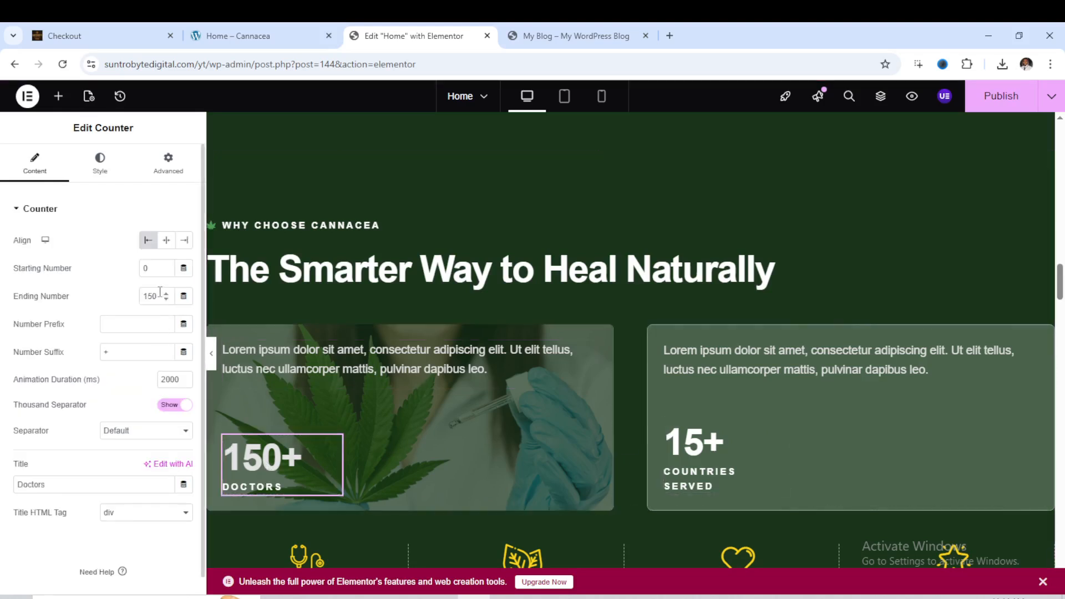
key(BackSpace)
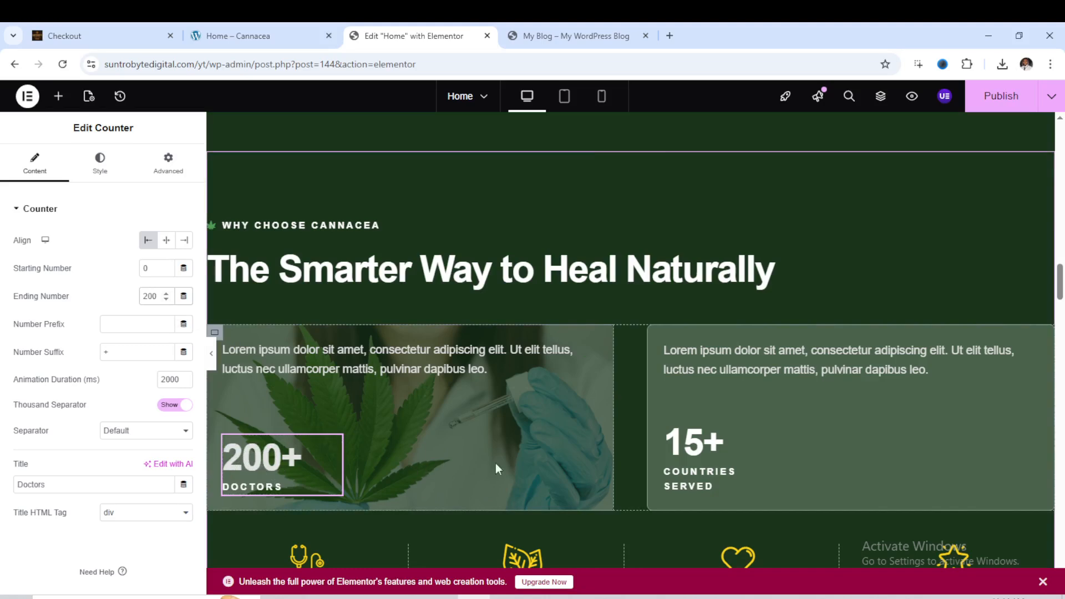
Inspect the content settings of the Countries Served counter, its paragraph, the section heading and the small Why Choose Cannacea header.
click(690, 459)
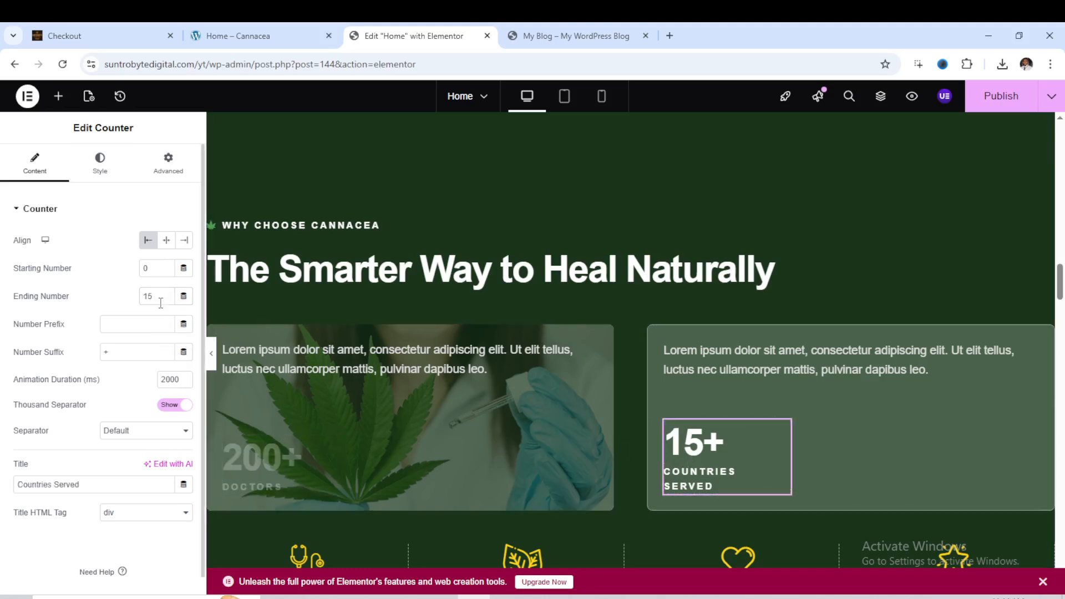
scroll(496, 288, up, 2)
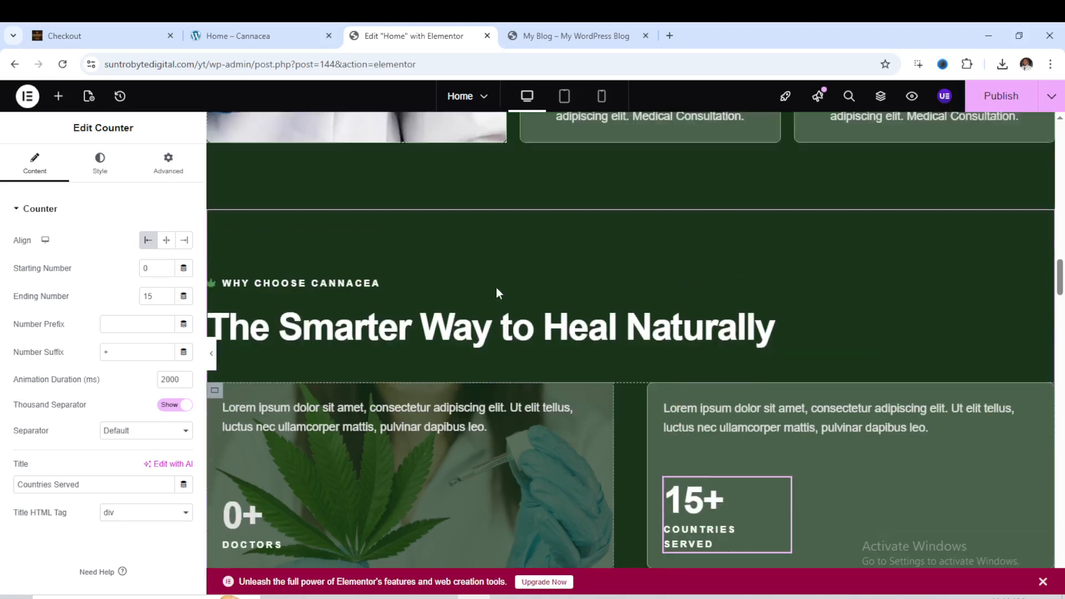
scroll(562, 367, down, 2)
click(800, 378)
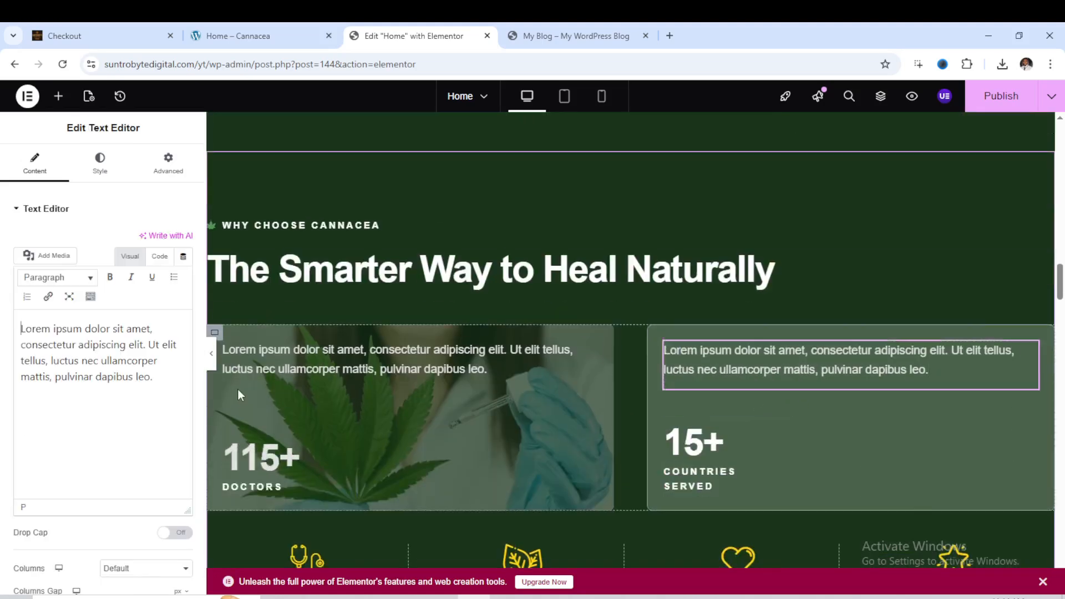
click(93, 360)
click(332, 280)
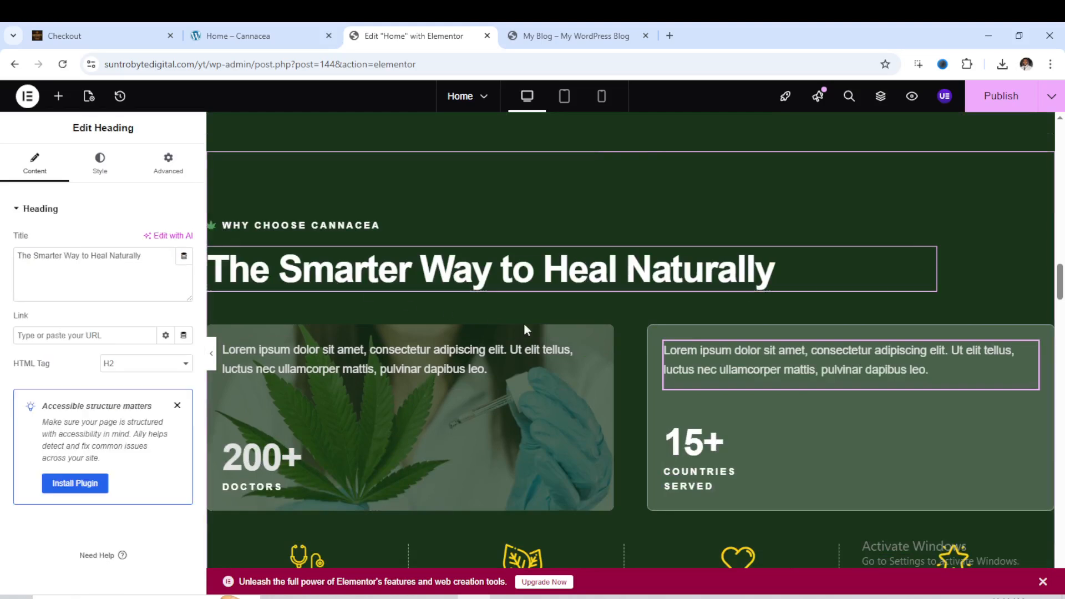
right_click(740, 362)
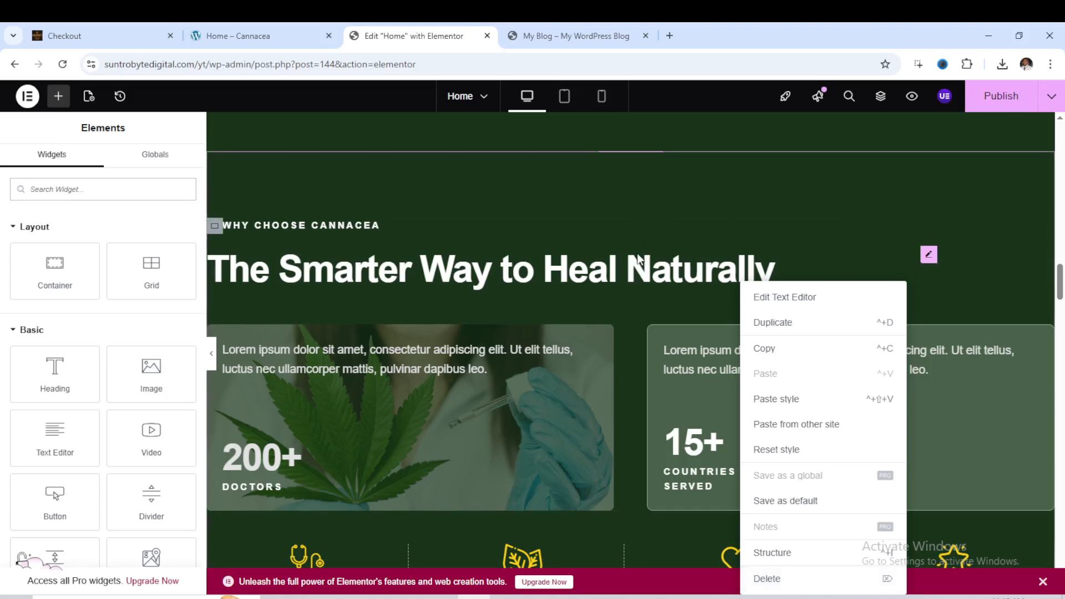
click(639, 224)
Open the background image settings of the photo container in the Our Services section.
scroll(532, 227, up, 10)
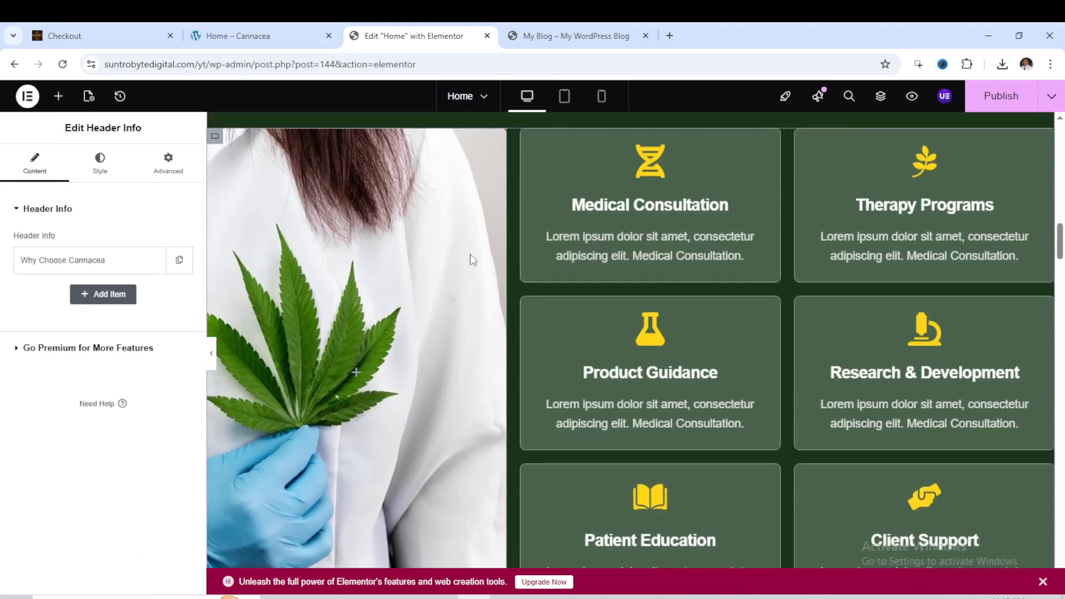
scroll(473, 260, up, 5)
scroll(611, 265, down, 2)
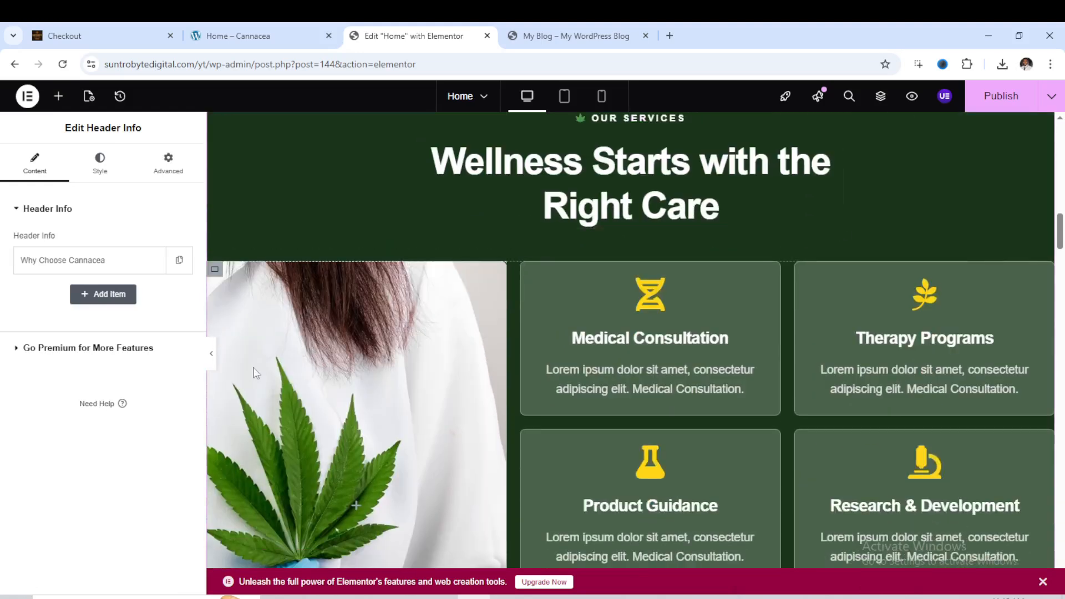
click(220, 275)
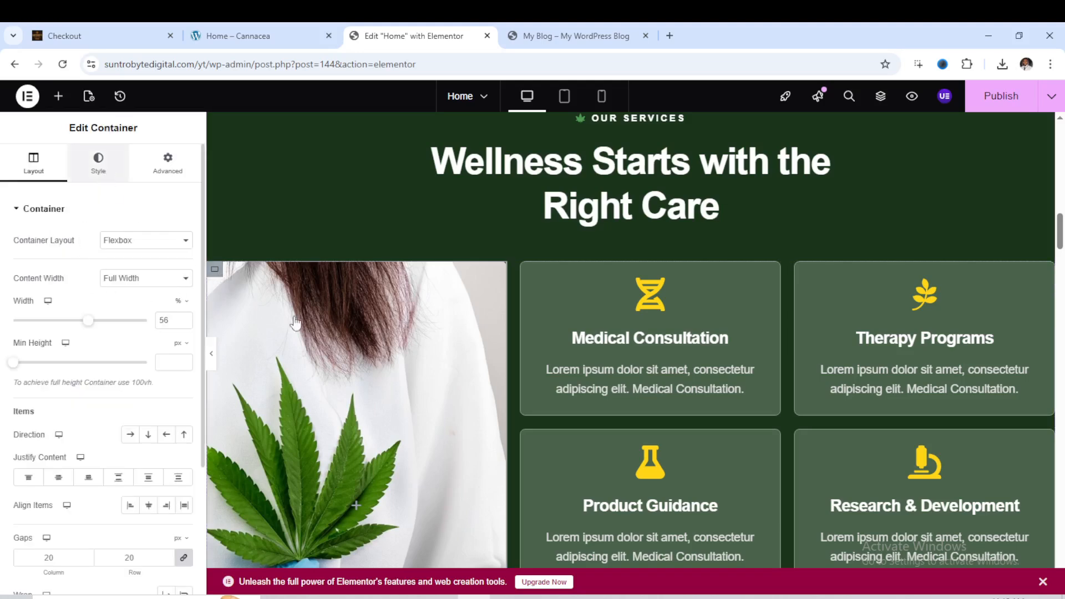
click(99, 163)
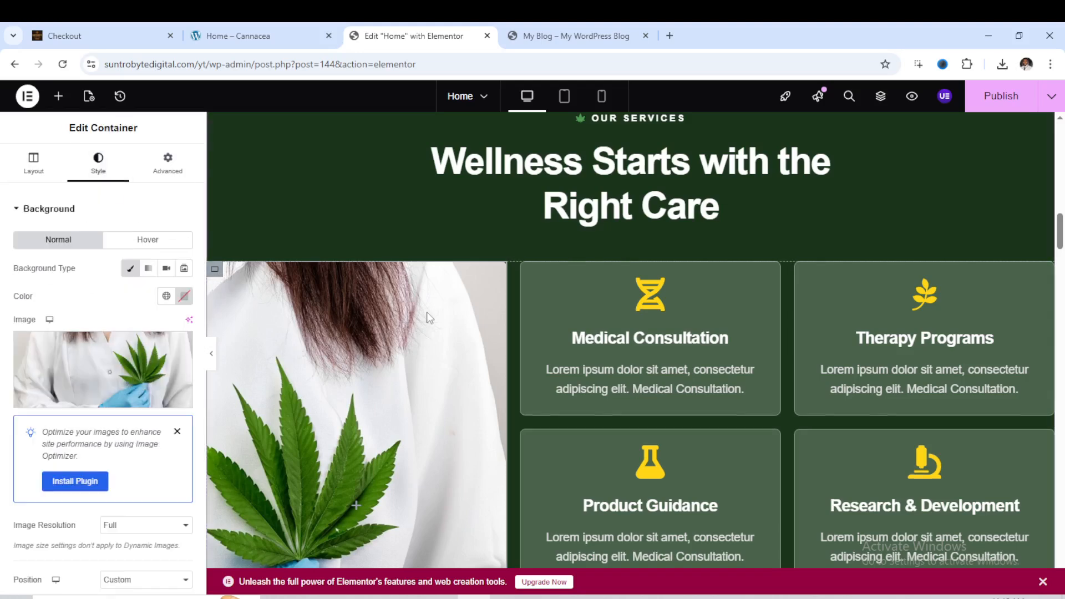
Review the Our Services photo and cards, along with the images, text and counters of the About Cannacea section.
scroll(411, 305, down, 3)
scroll(350, 318, down, 1)
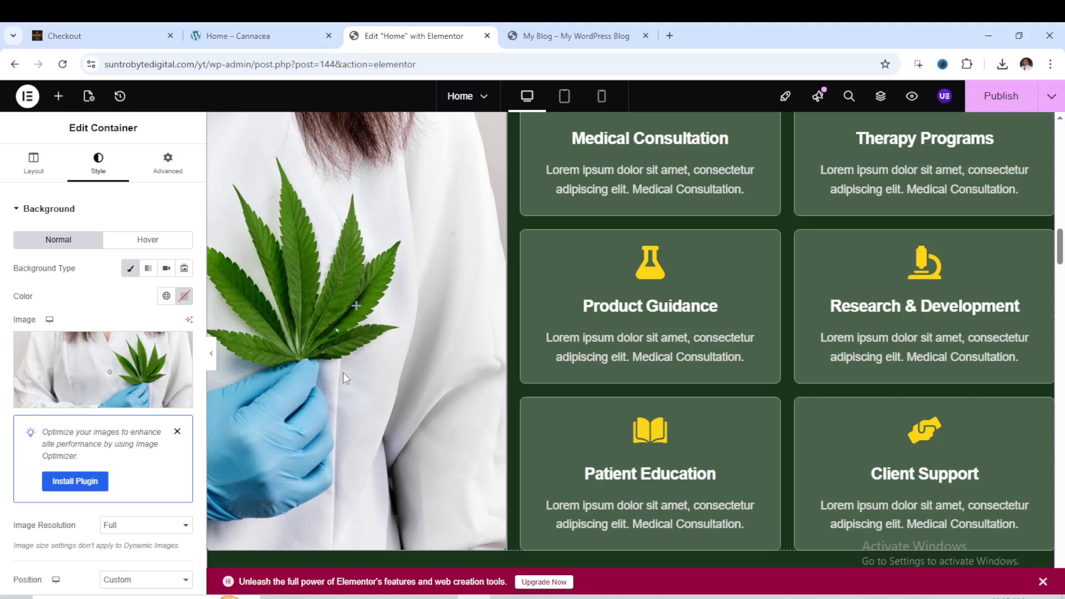
scroll(377, 341, up, 1)
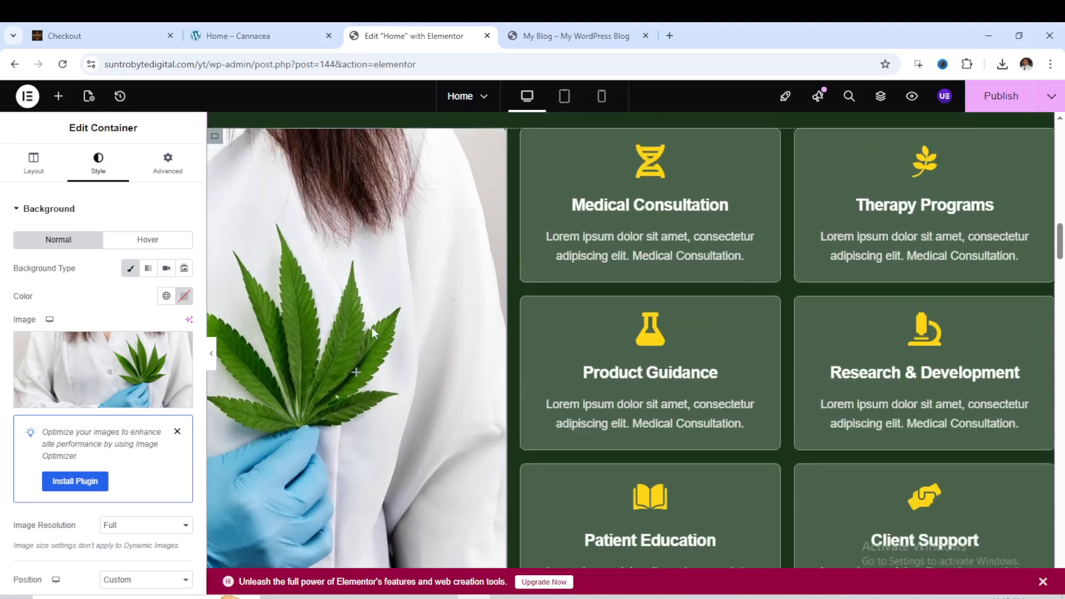
scroll(368, 347, up, 2)
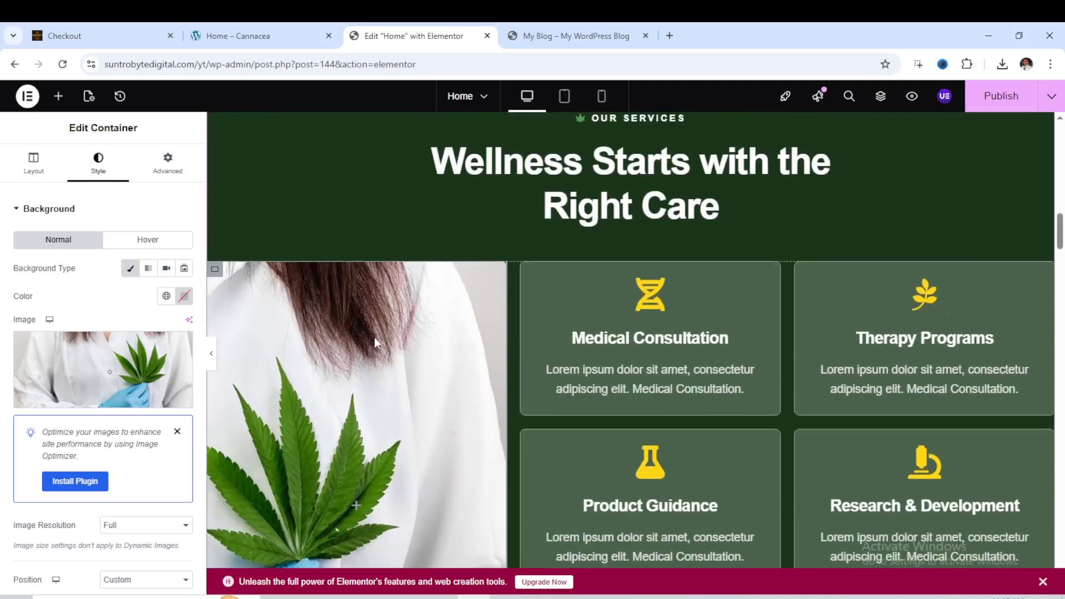
scroll(422, 355, down, 2)
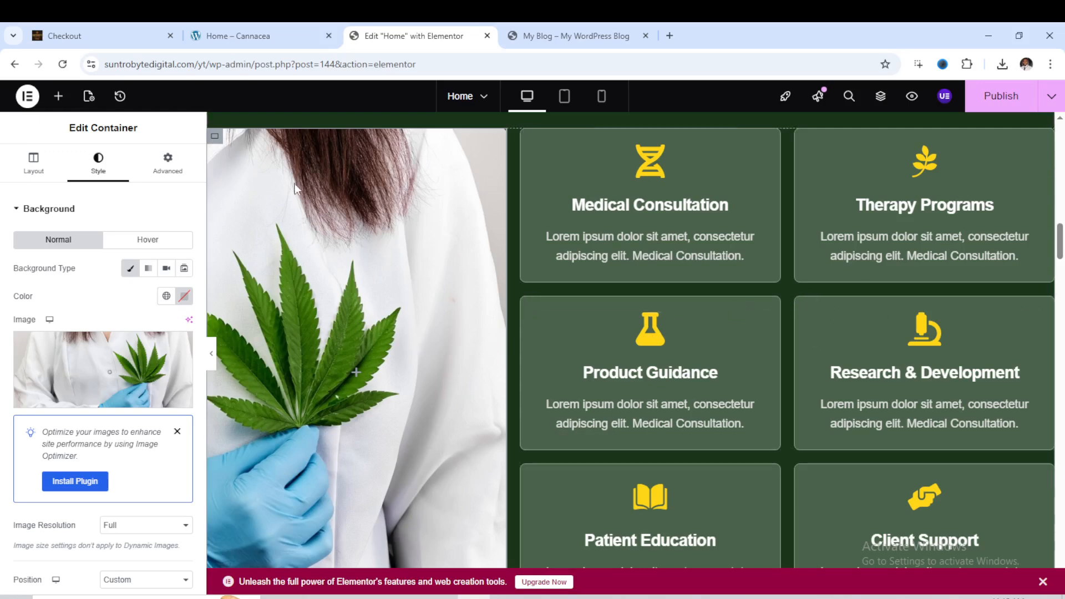
scroll(435, 444, down, 2)
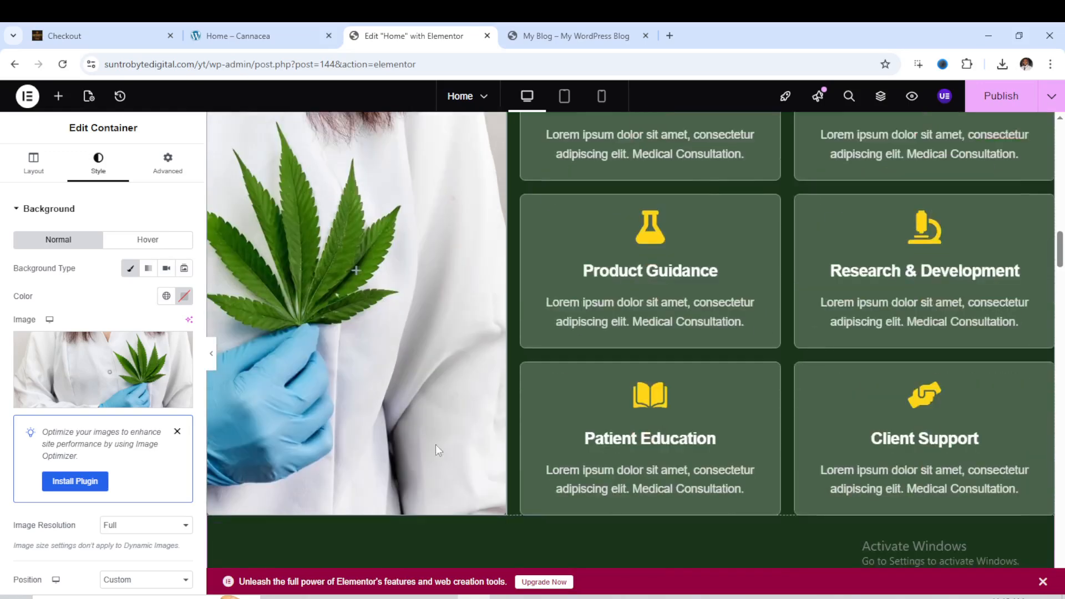
scroll(372, 347, up, 5)
scroll(467, 328, up, 5)
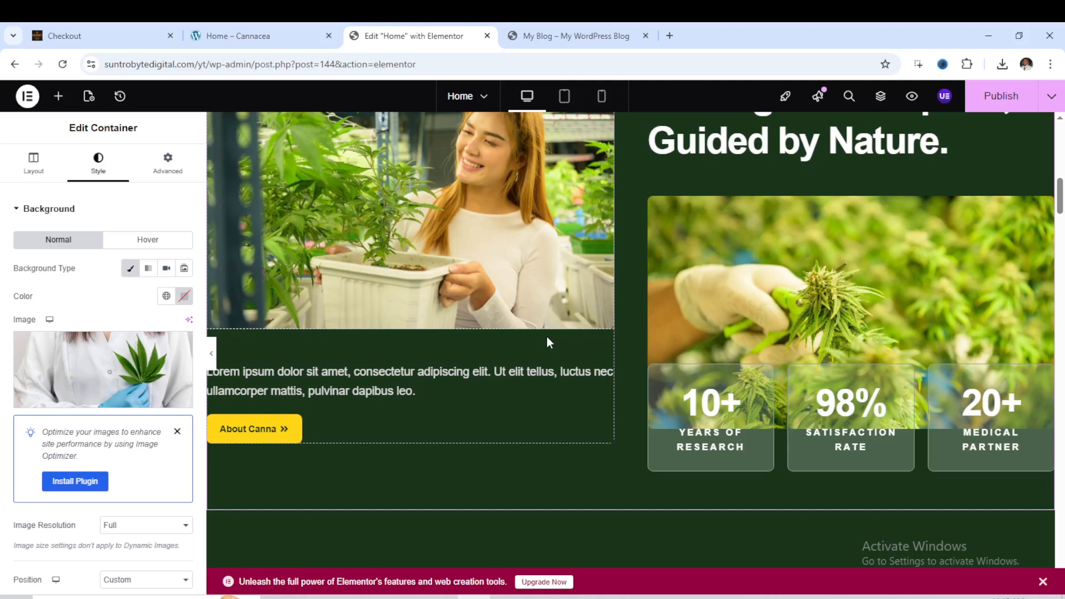
scroll(739, 368, up, 1)
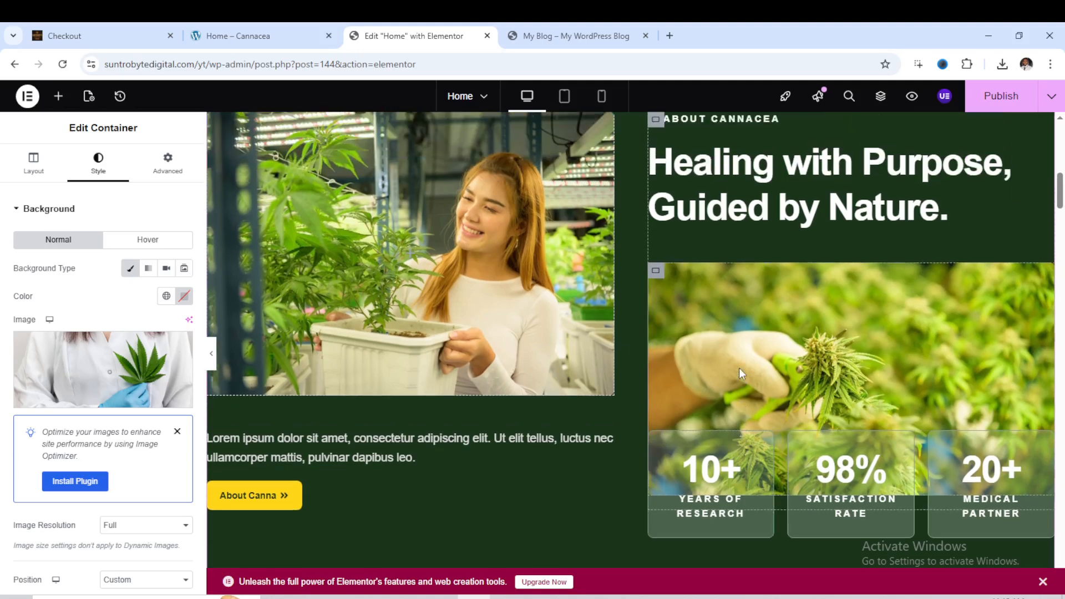
scroll(740, 368, up, 2)
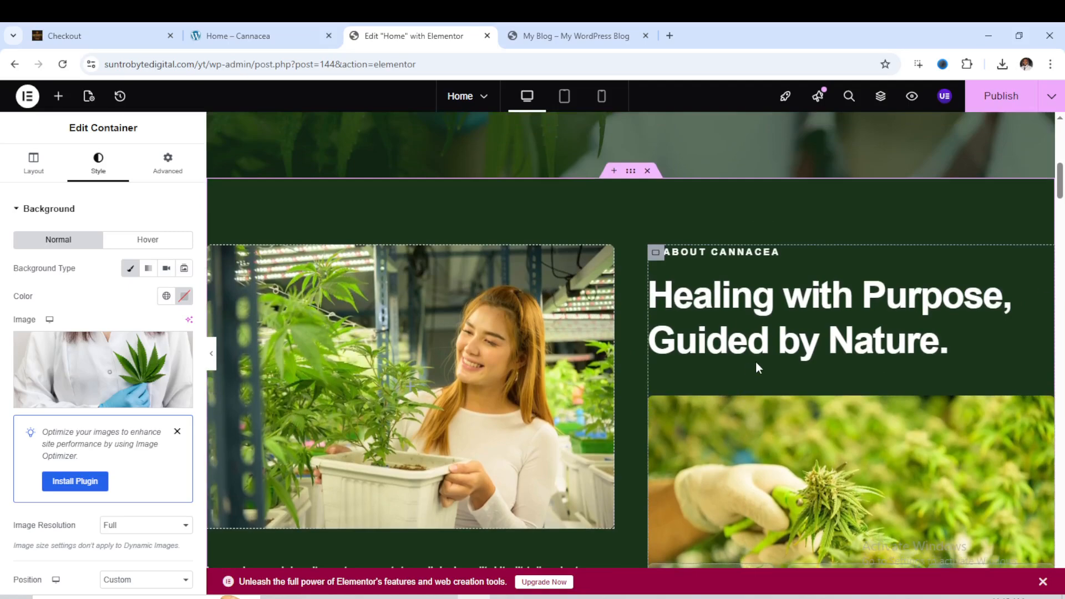
scroll(777, 410, down, 1)
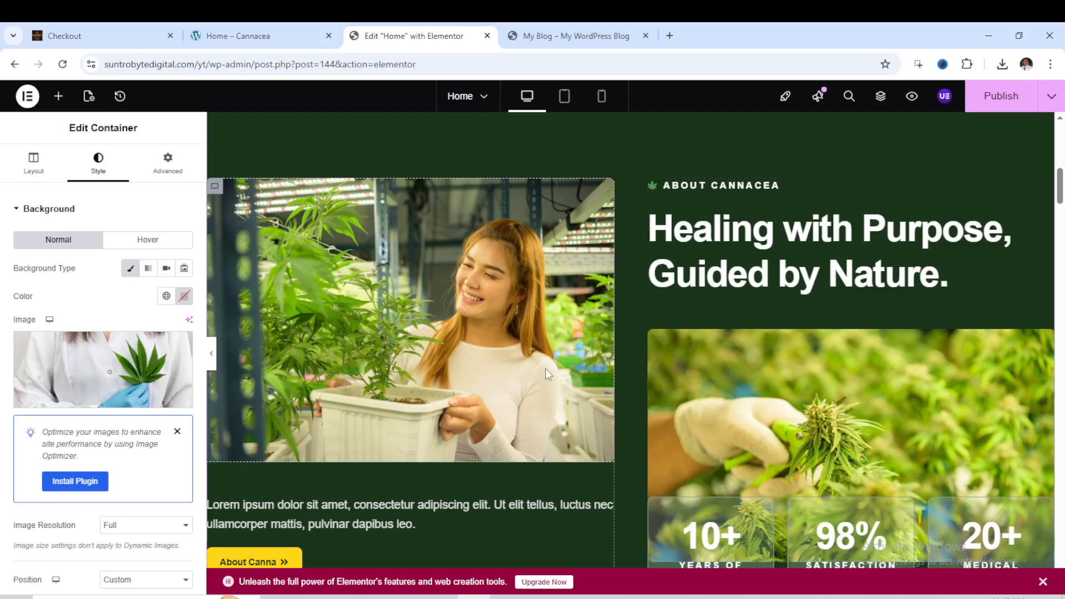
Open the background slideshow settings of the hero section's container.
scroll(794, 355, up, 3)
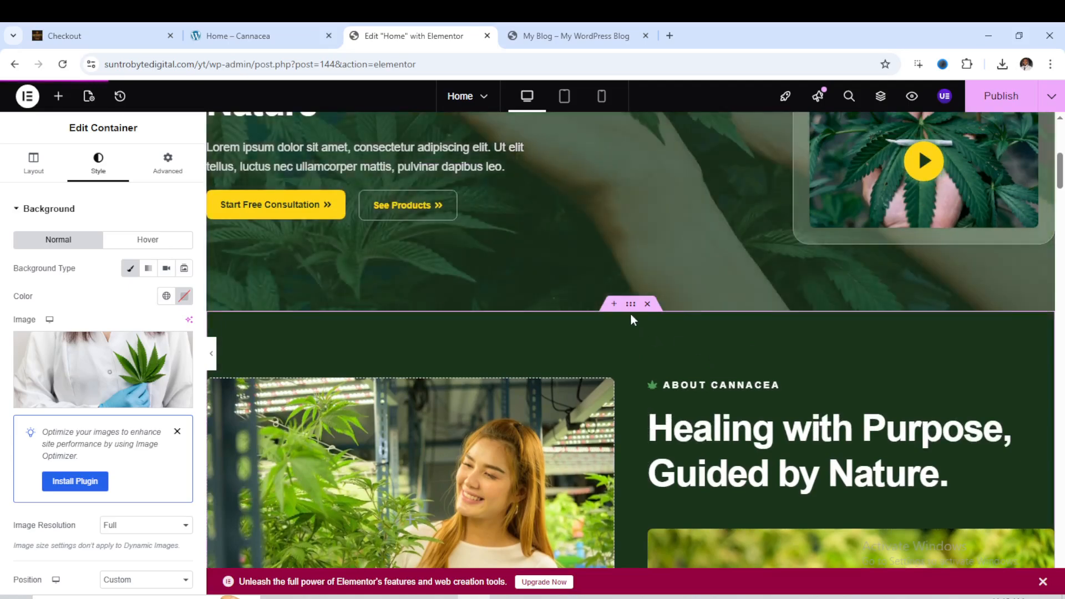
scroll(630, 314, up, 2)
scroll(631, 321, up, 4)
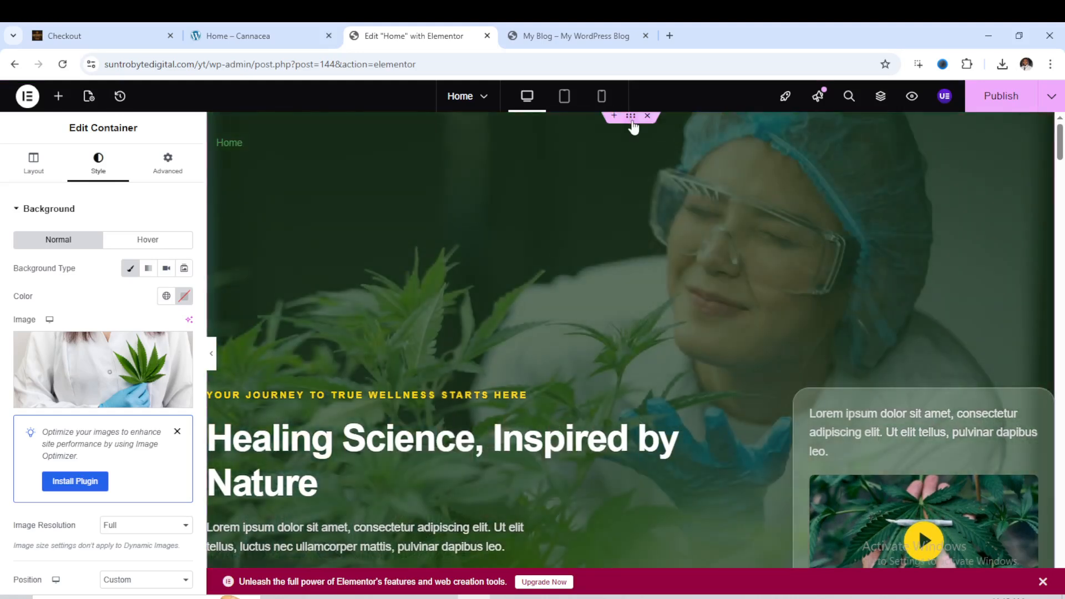
click(631, 119)
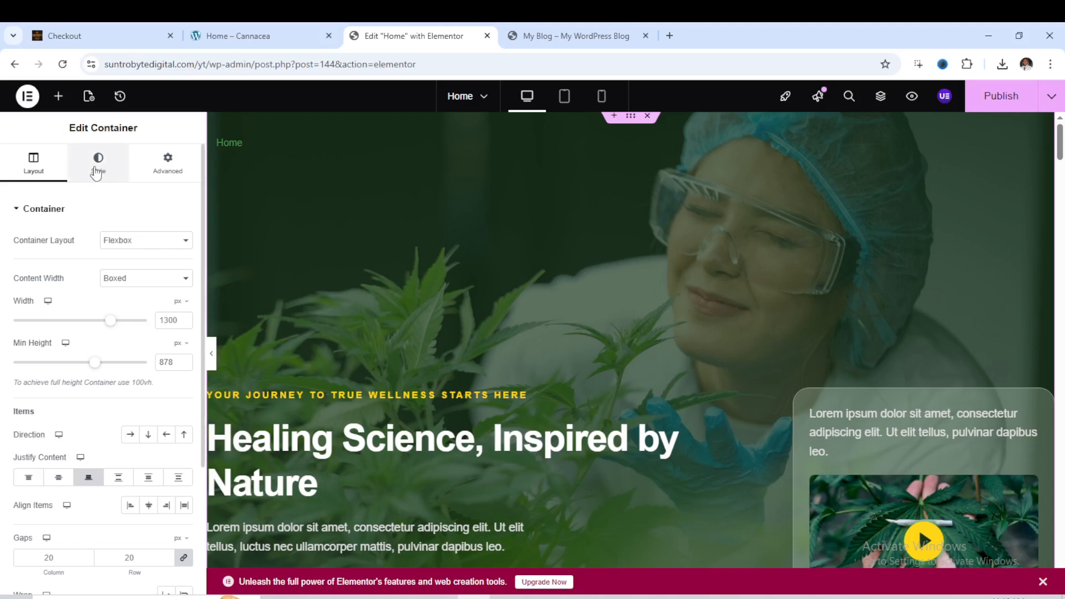
click(97, 173)
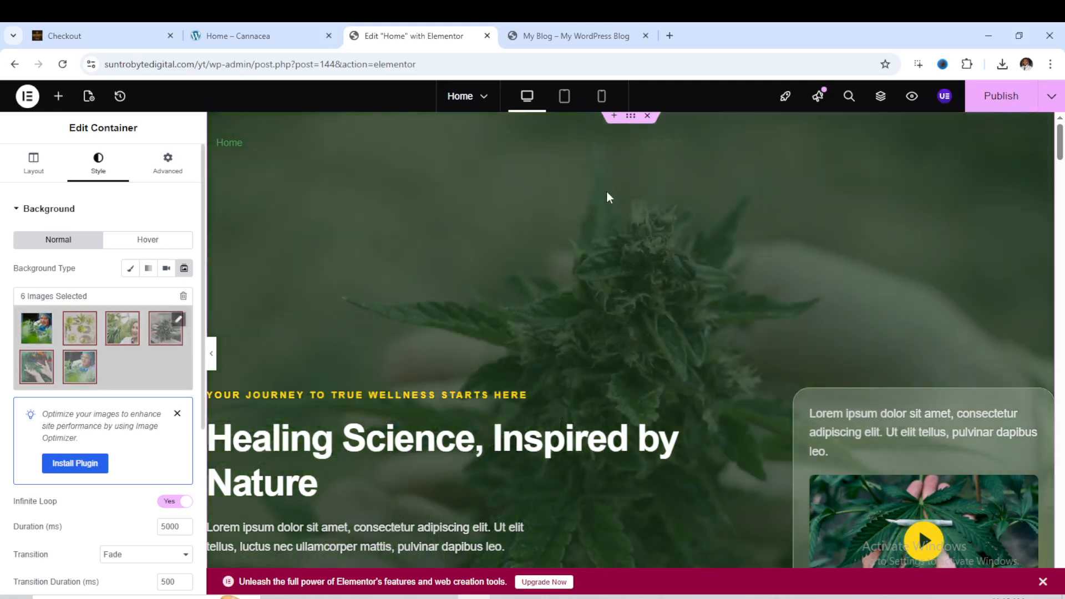
Inspect the content settings of the hero's main heading and the small yellow heading above it.
scroll(611, 197, down, 3)
click(409, 241)
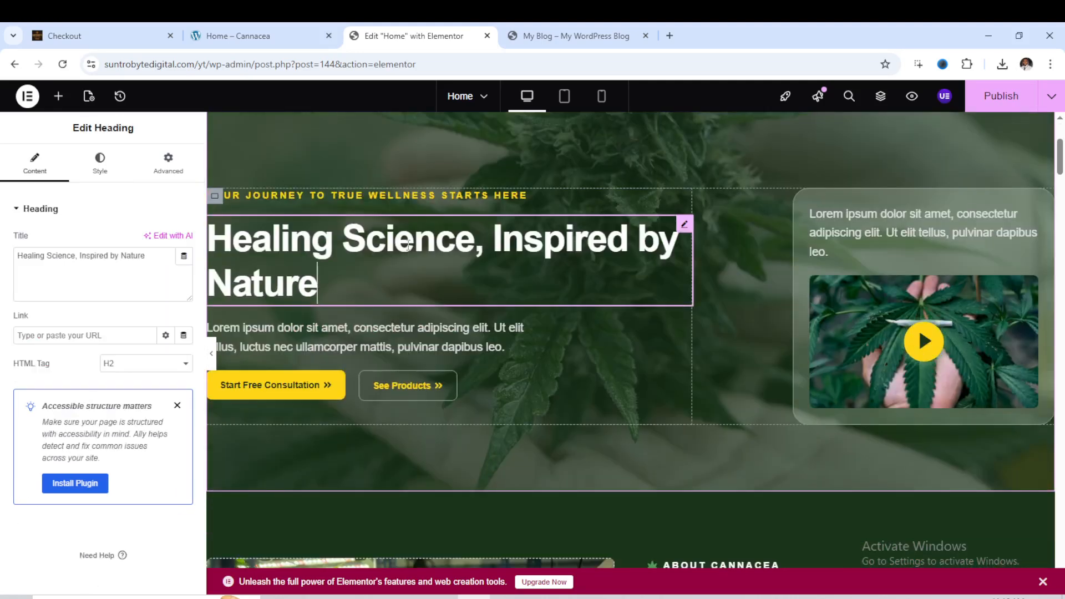
click(410, 197)
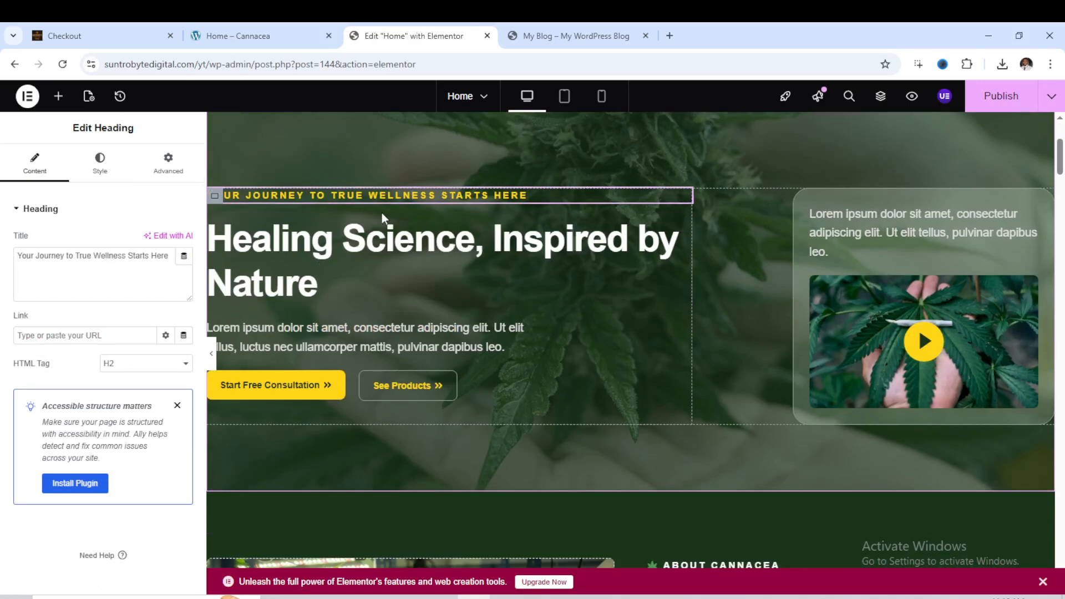
Open the background style settings of the About Cannacea section's container.
scroll(533, 249, down, 3)
scroll(534, 249, down, 3)
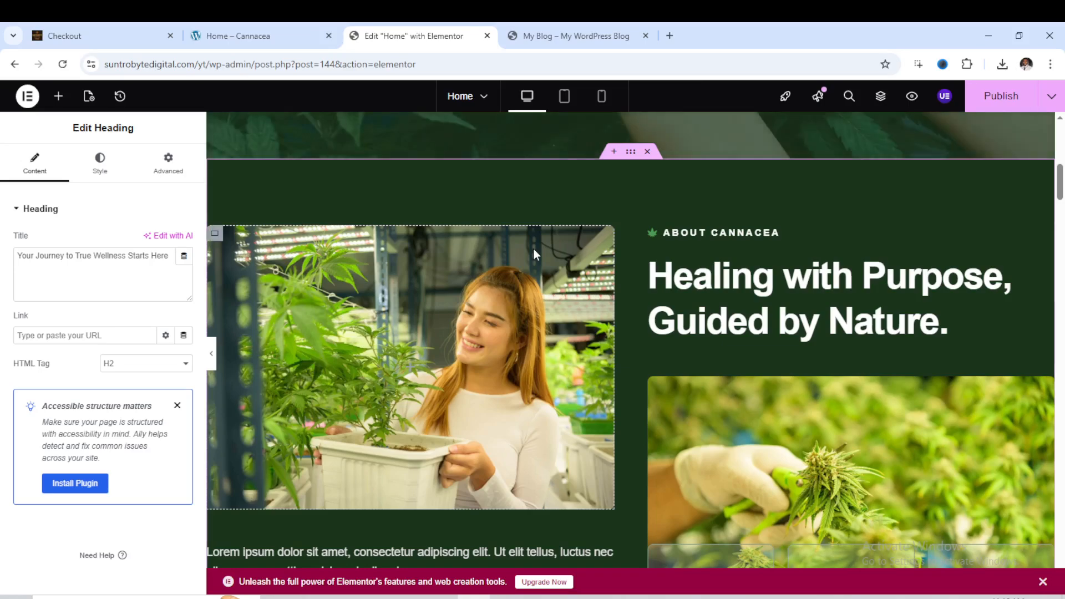
scroll(534, 249, up, 8)
scroll(547, 245, up, 2)
scroll(548, 245, down, 6)
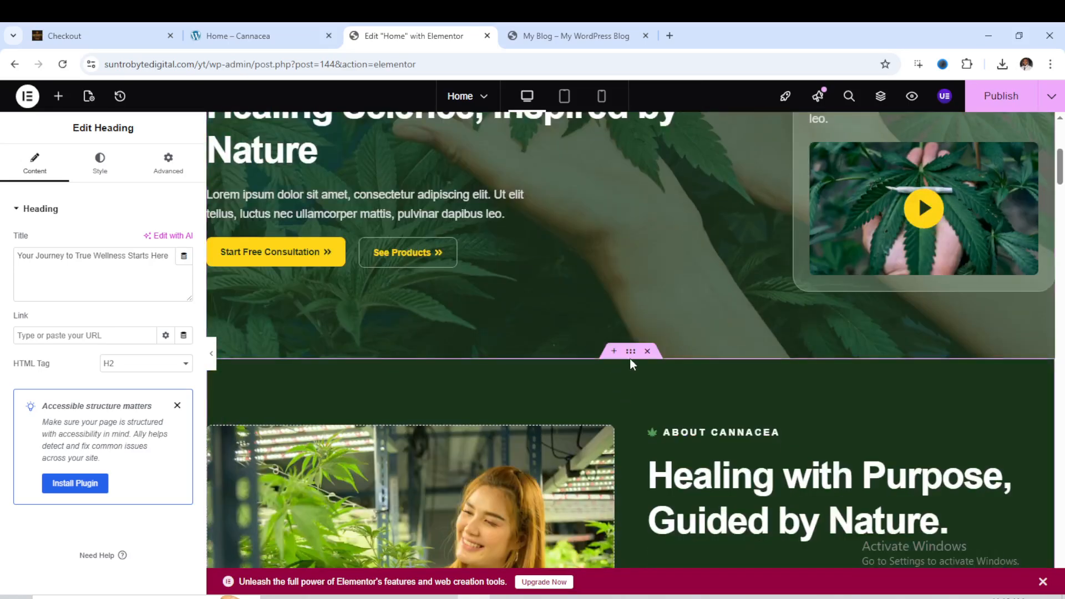
click(631, 354)
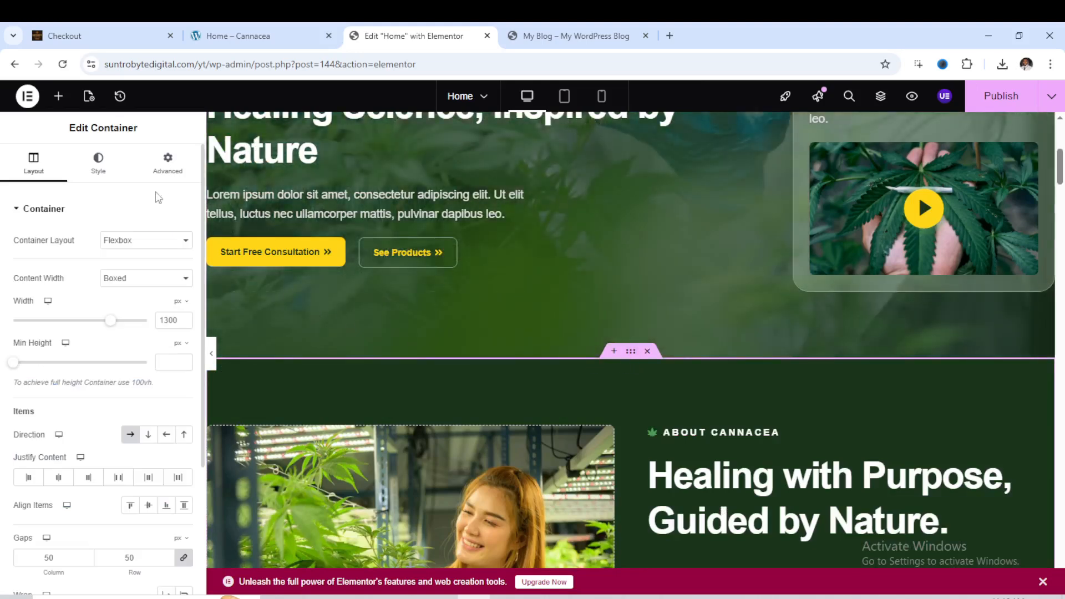
click(98, 163)
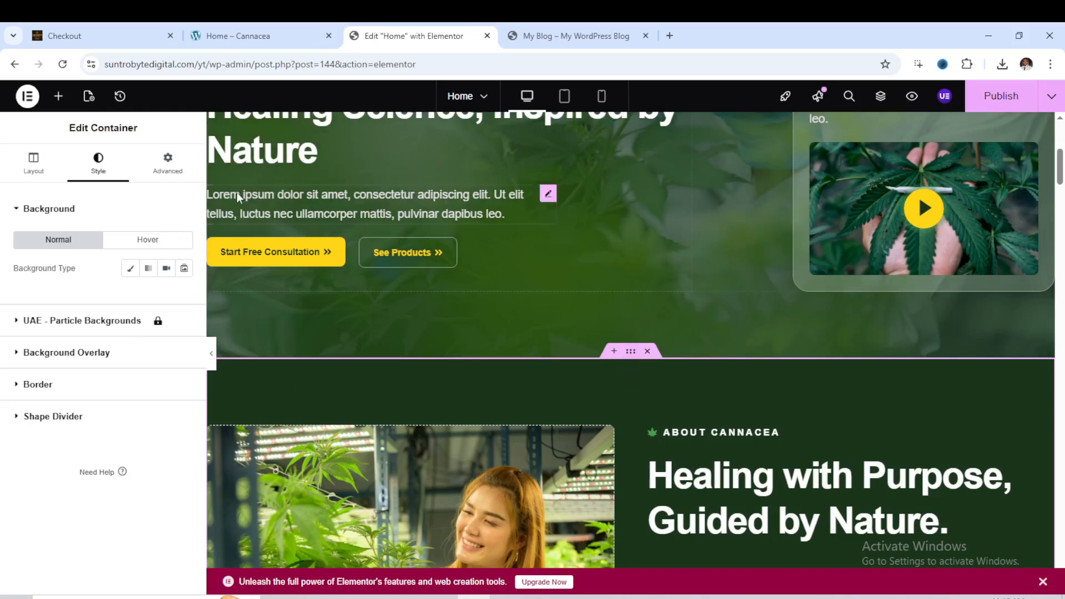
Inspect the advanced settings of the About Cannacea section's container and return to its background style settings.
click(167, 161)
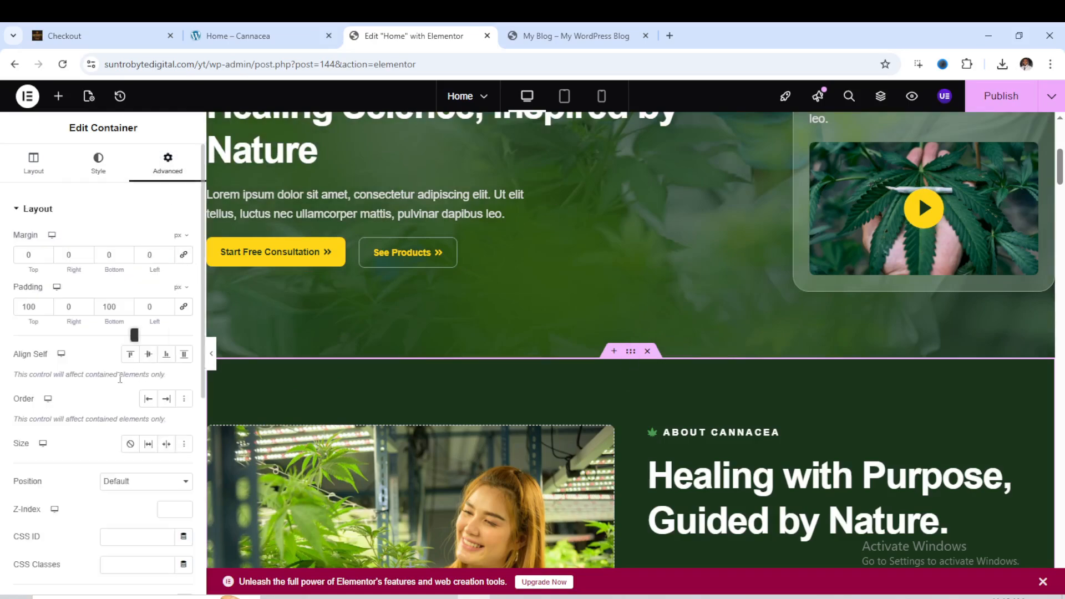
scroll(134, 336, down, 5)
scroll(93, 399, down, 1)
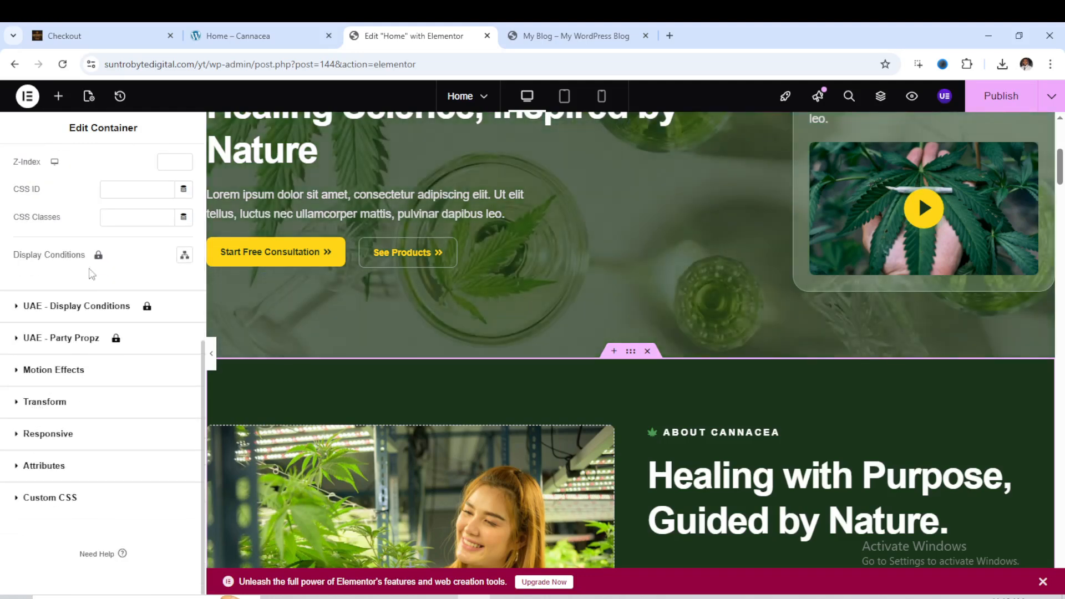
scroll(92, 275, up, 6)
click(98, 179)
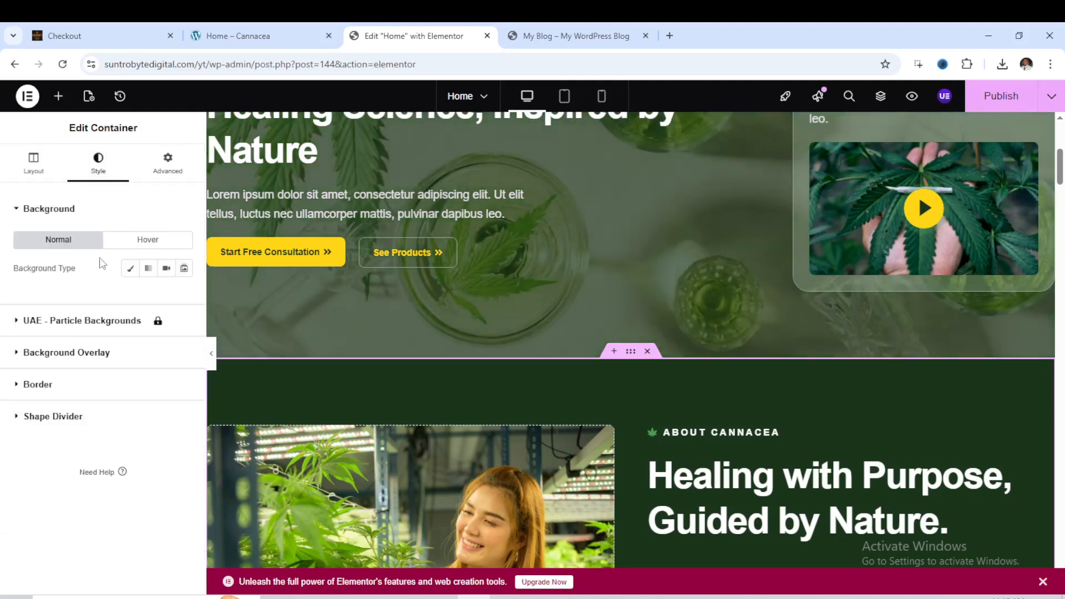
Give the About Cannacea section's container a classic background in a solid dark red.
click(131, 268)
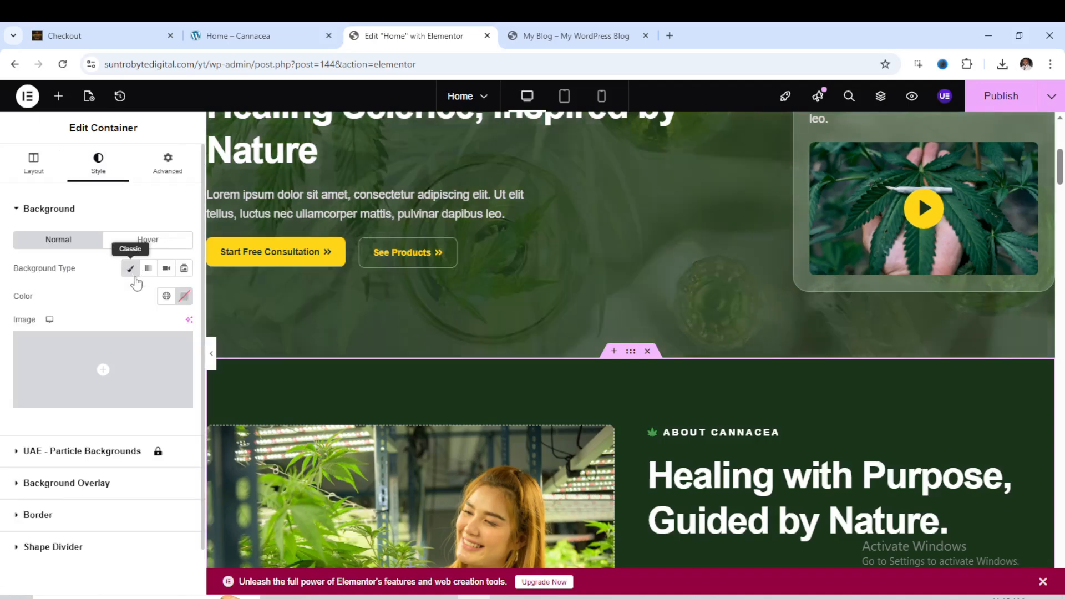
click(183, 296)
click(185, 447)
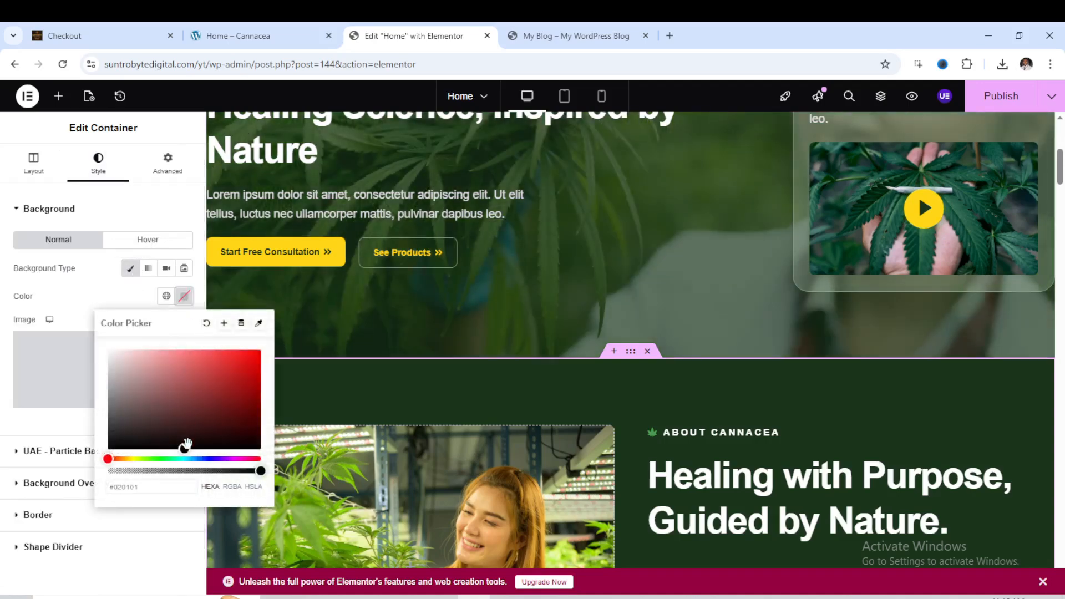
drag(185, 447, 191, 393)
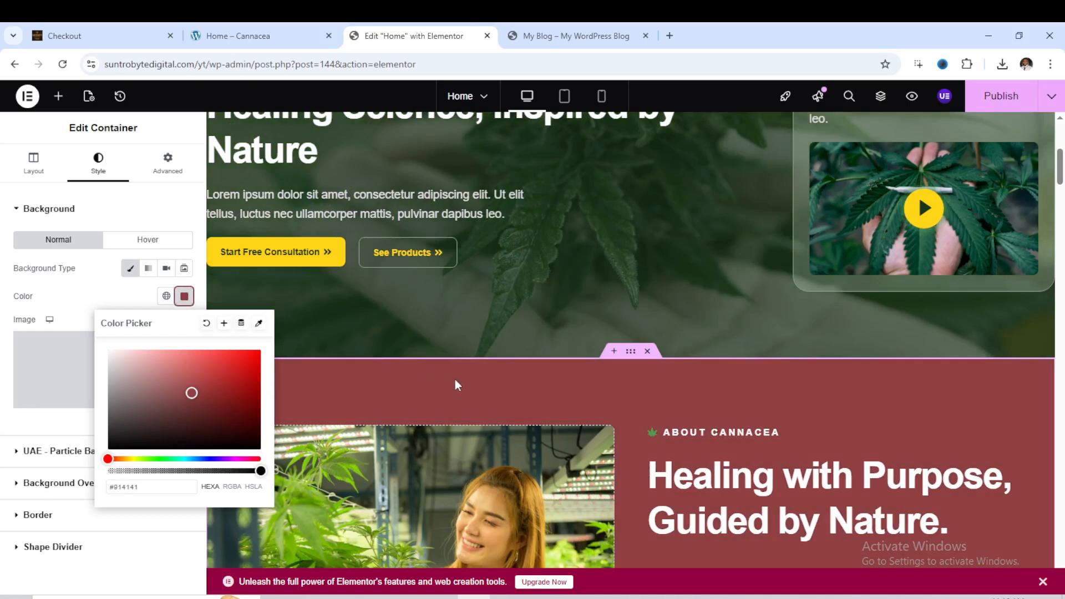
click(225, 389)
click(376, 340)
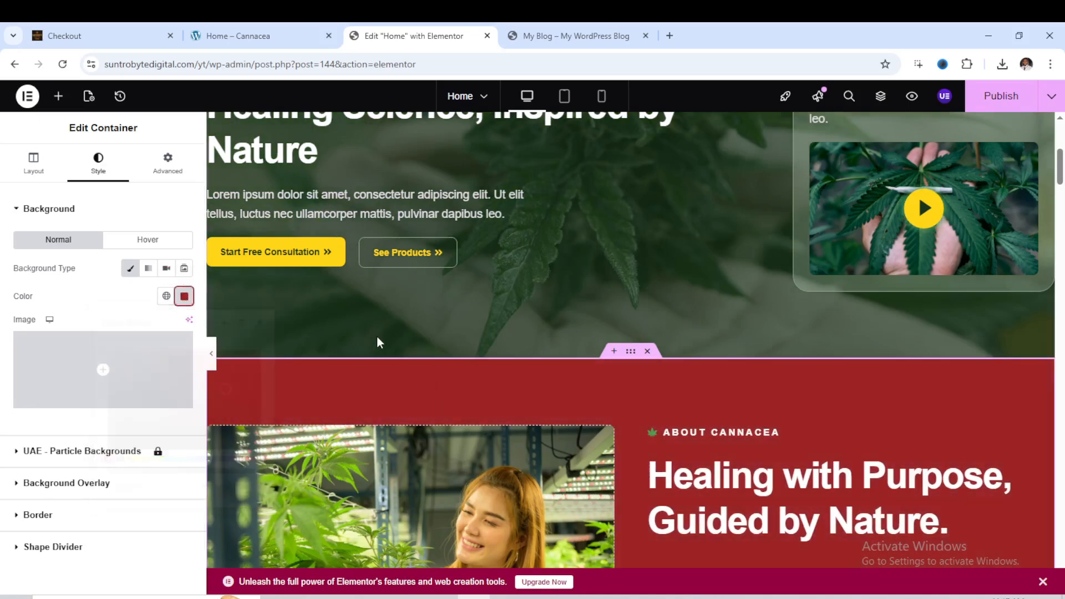
Give the Our Services section's container a classic background in the red #DA2424.
scroll(472, 370, down, 8)
scroll(529, 372, down, 3)
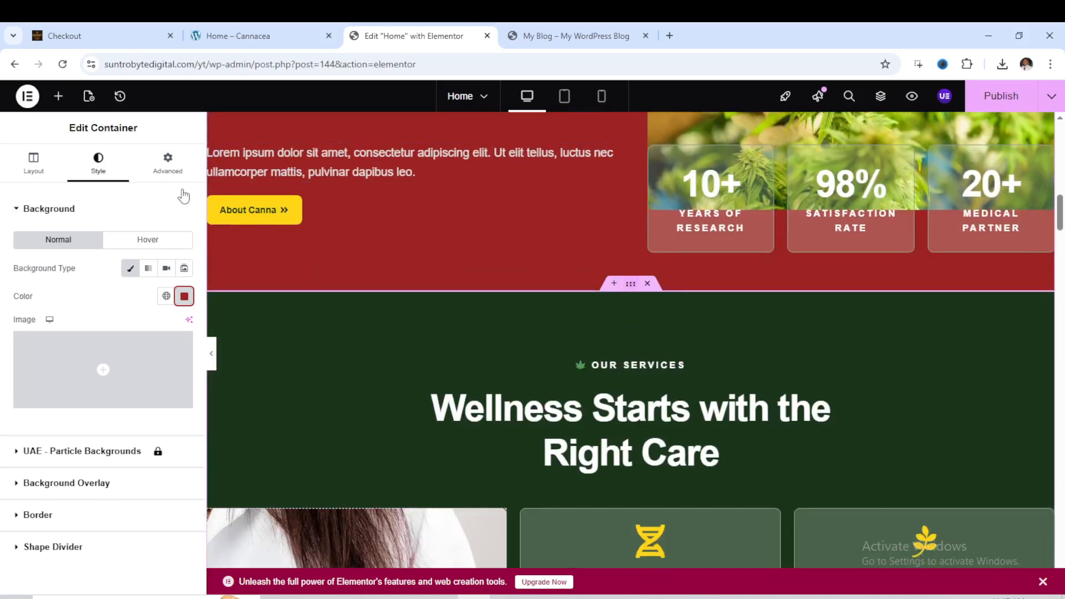
click(98, 167)
click(132, 270)
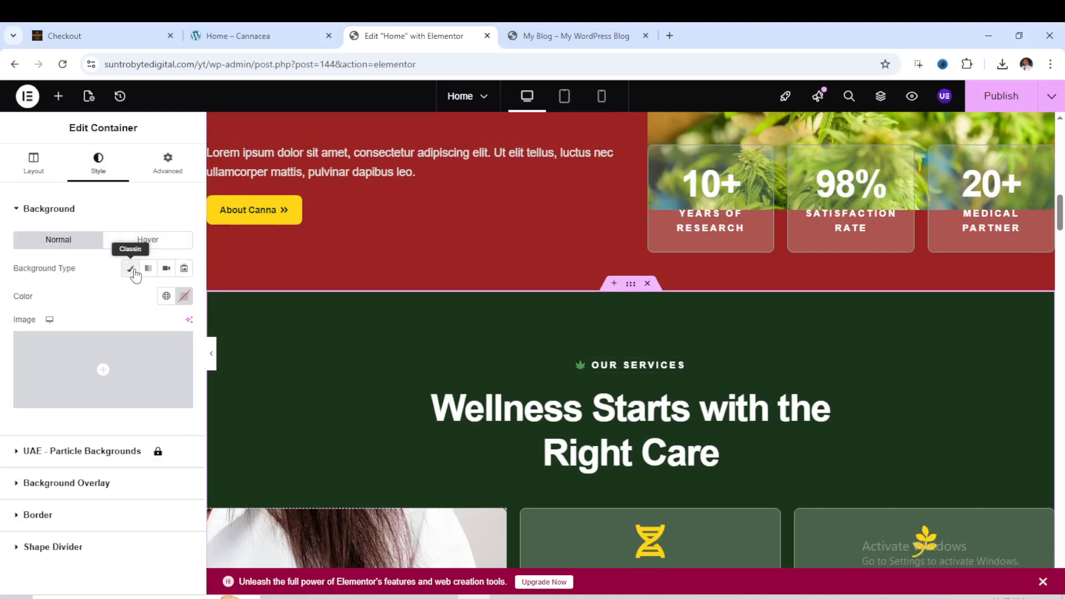
click(183, 298)
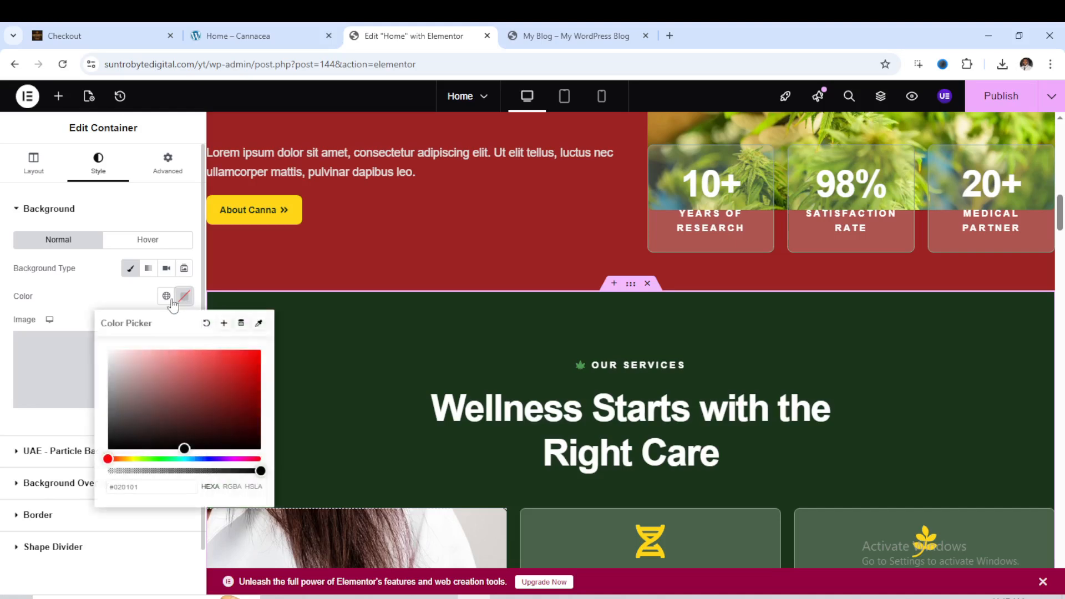
drag(208, 398, 233, 364)
Review the page from Our Services down to the Get Started section and back, and close the colour picker.
scroll(542, 324, down, 10)
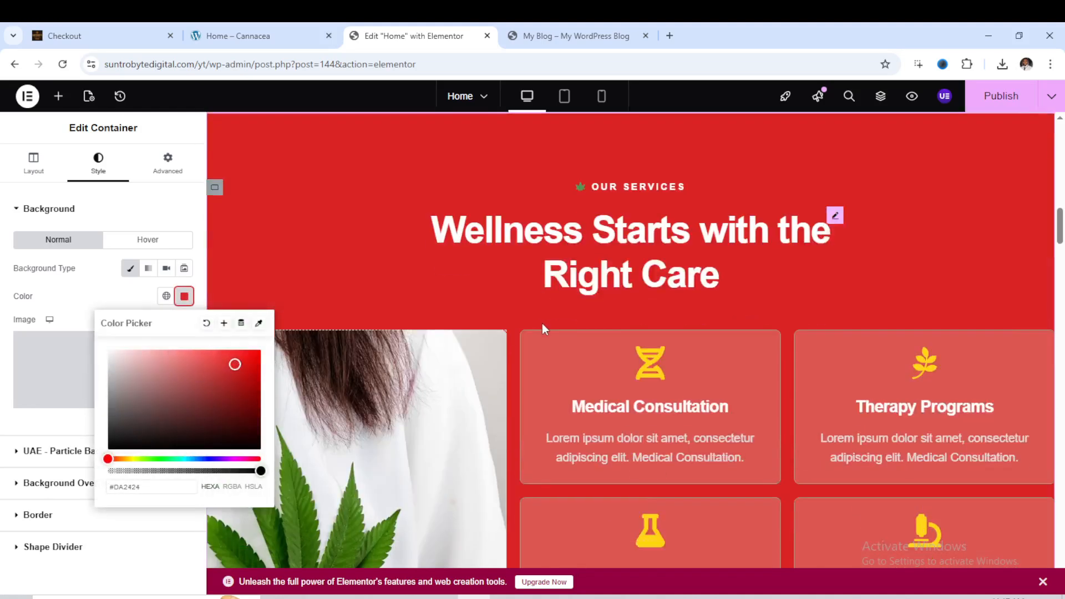
scroll(550, 341, down, 10)
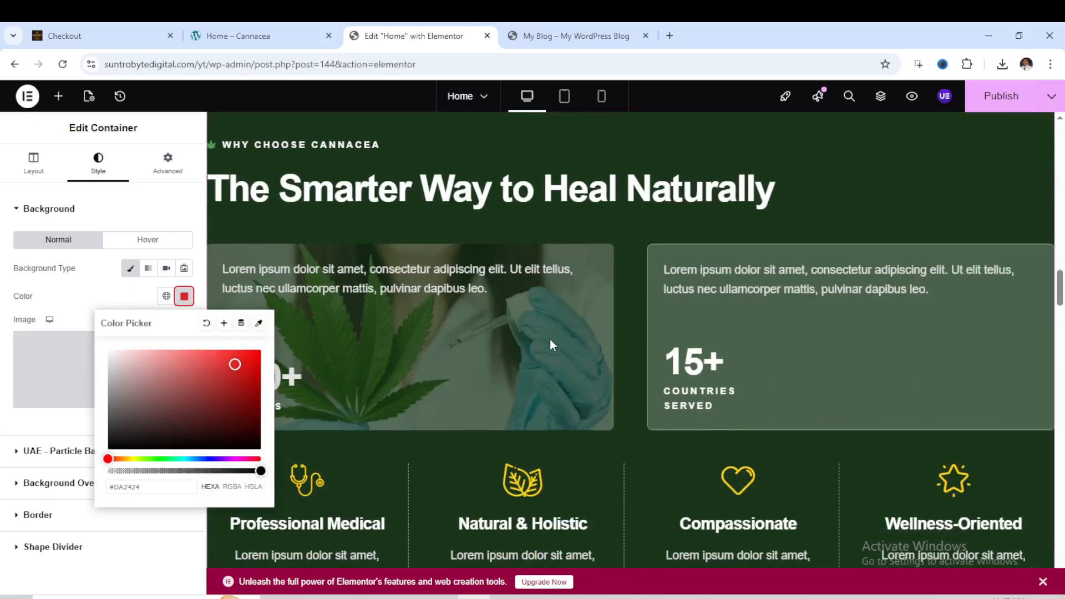
scroll(552, 345, down, 10)
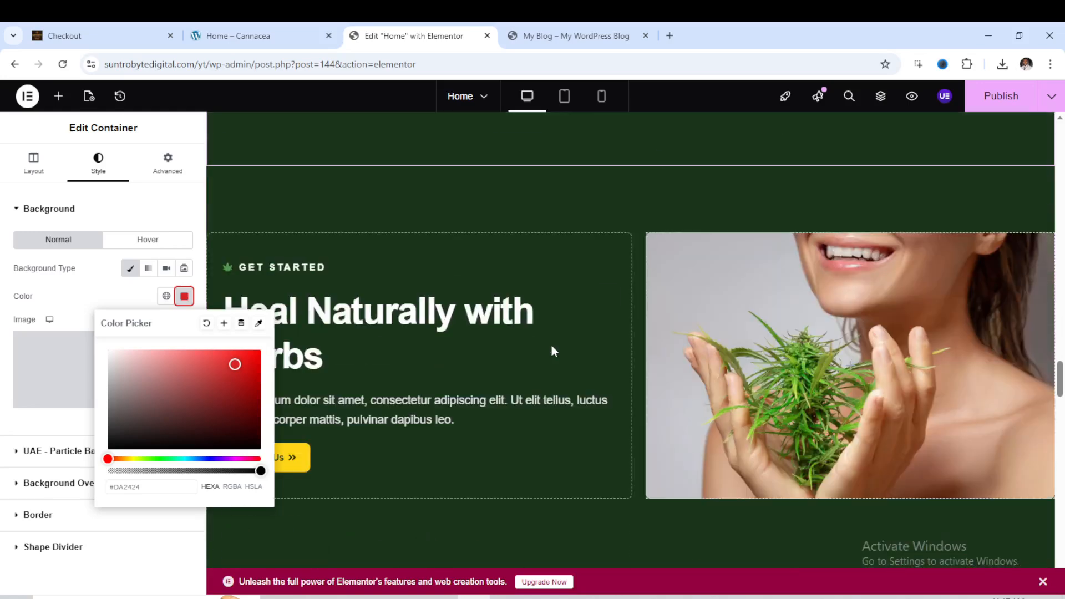
scroll(553, 348, up, 8)
scroll(554, 347, up, 10)
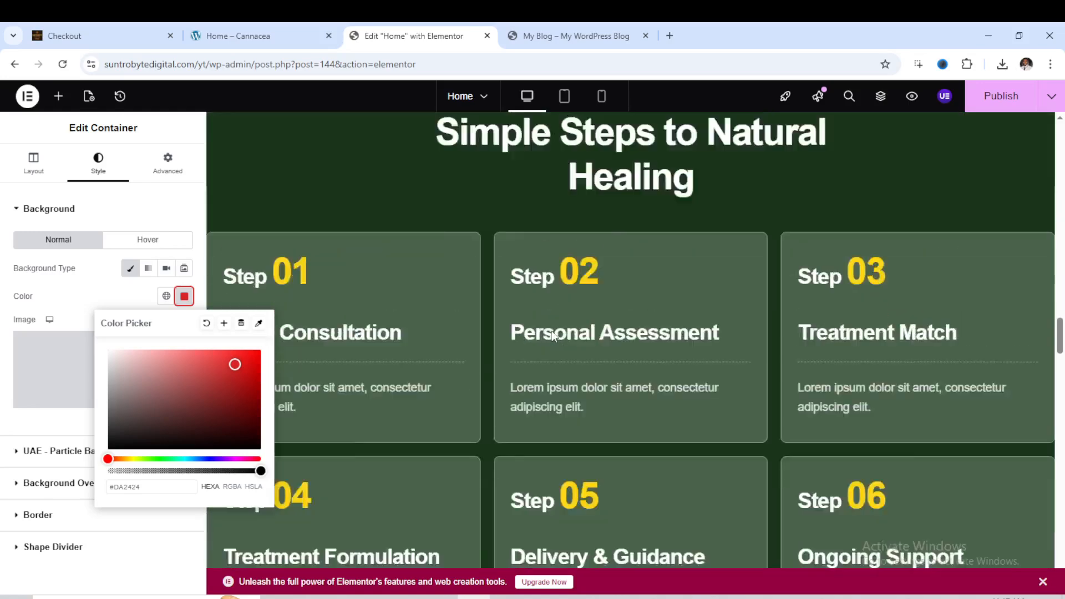
scroll(590, 313, up, 3)
scroll(593, 305, up, 3)
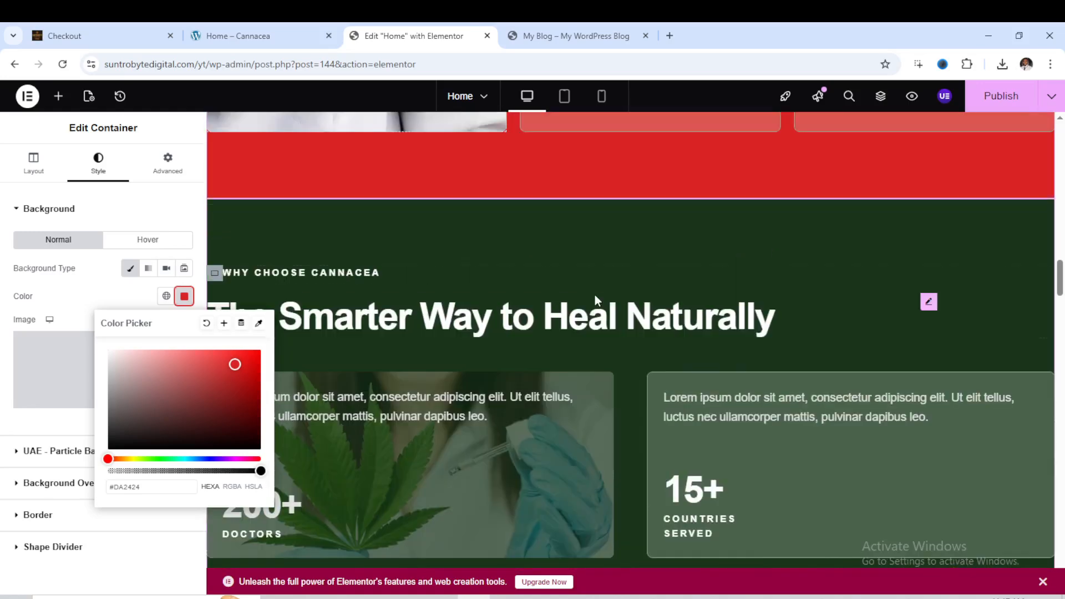
scroll(640, 251, up, 1)
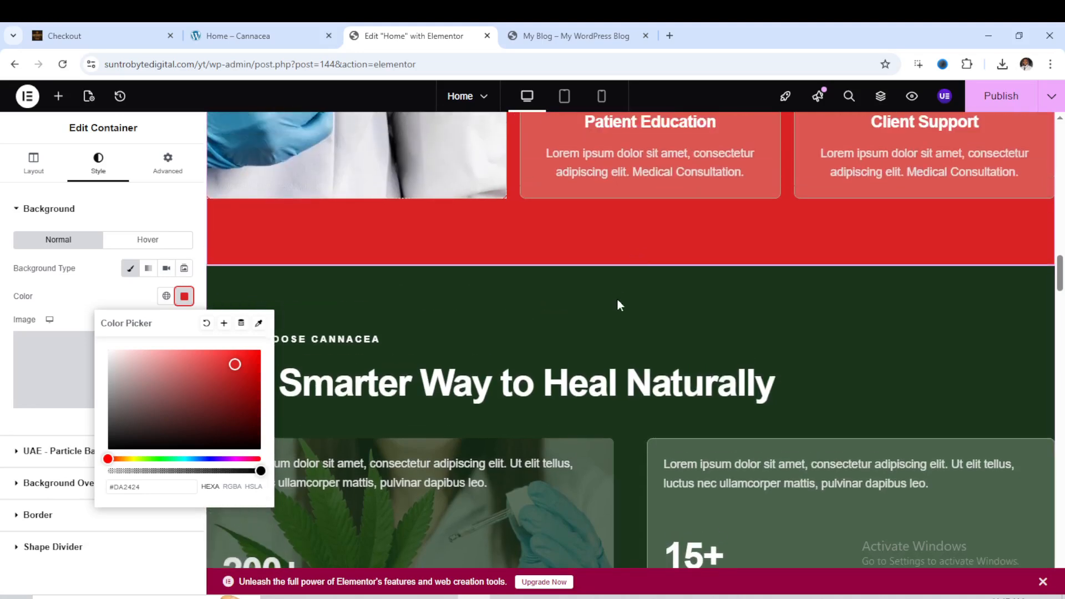
click(185, 296)
scroll(610, 322, up, 2)
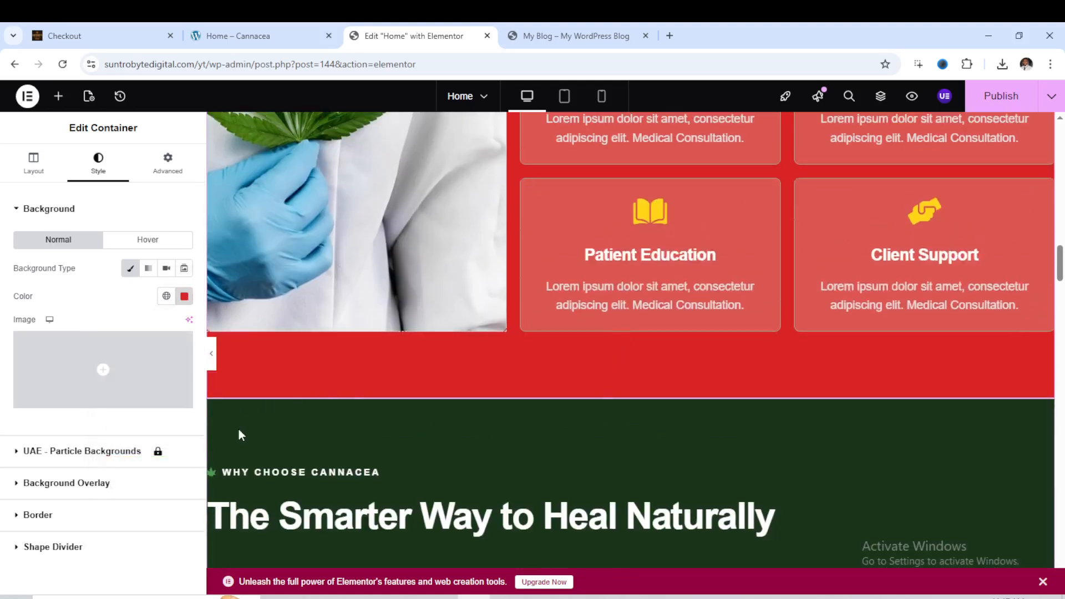
Give the Why Choose Cannacea section's container a classic background in the red #D83D3D.
scroll(659, 423, down, 4)
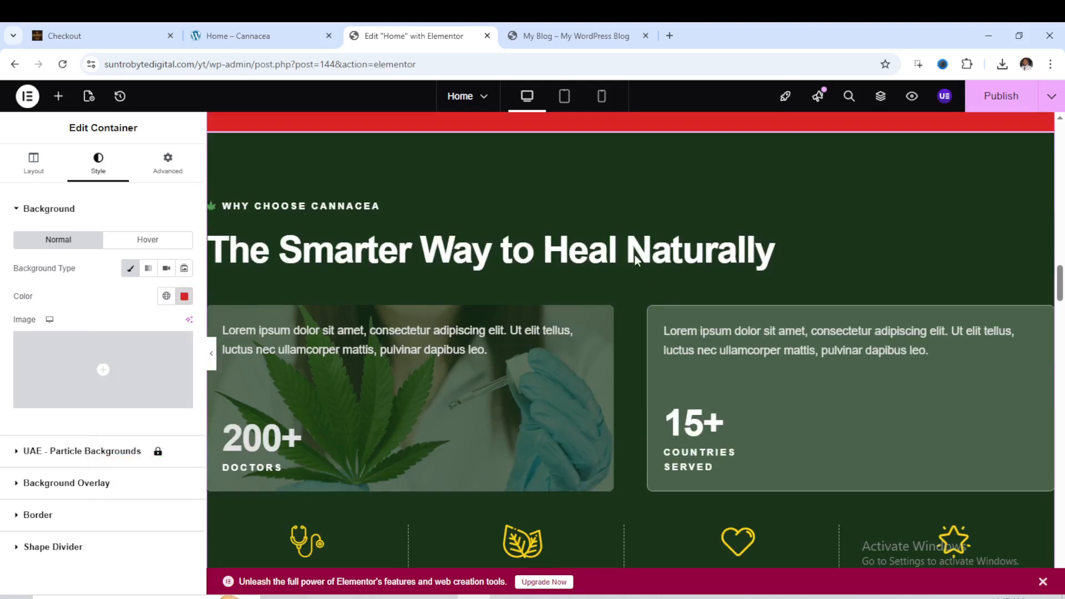
scroll(612, 197, up, 1)
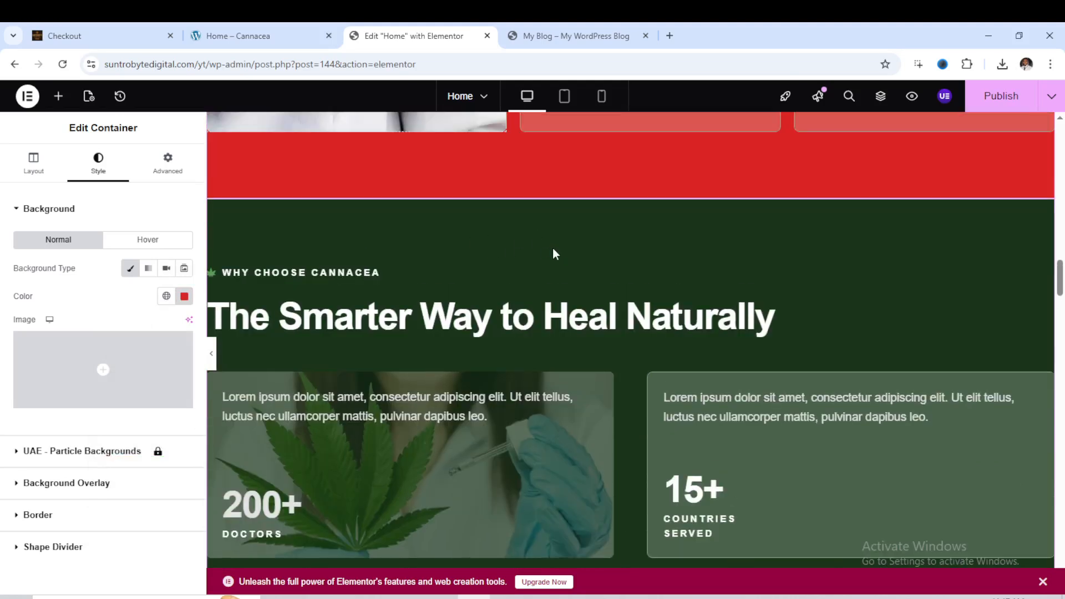
right_click(554, 249)
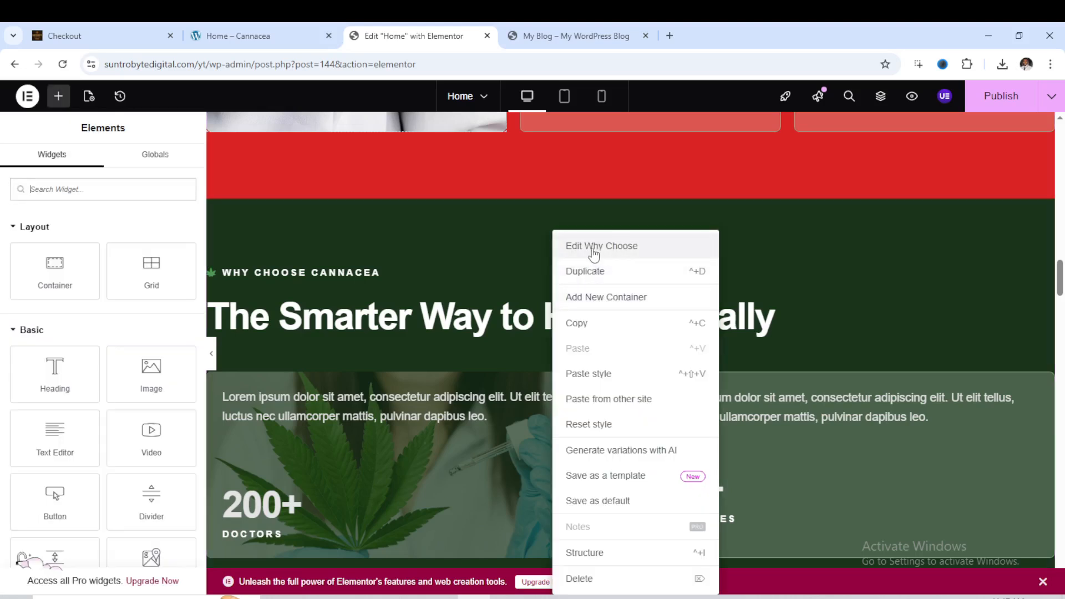
click(464, 262)
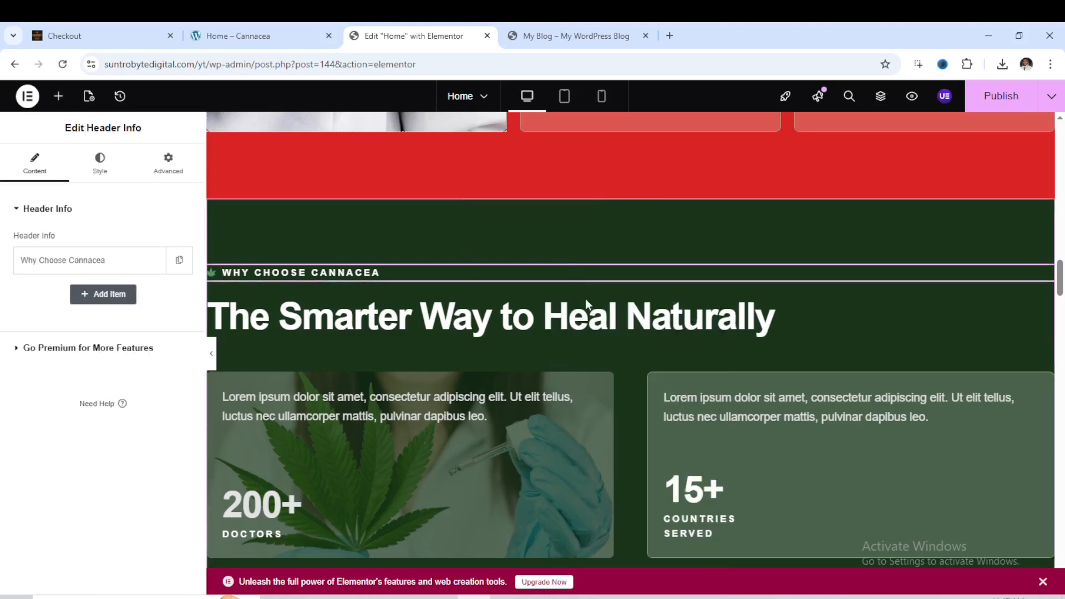
scroll(587, 302, down, 2)
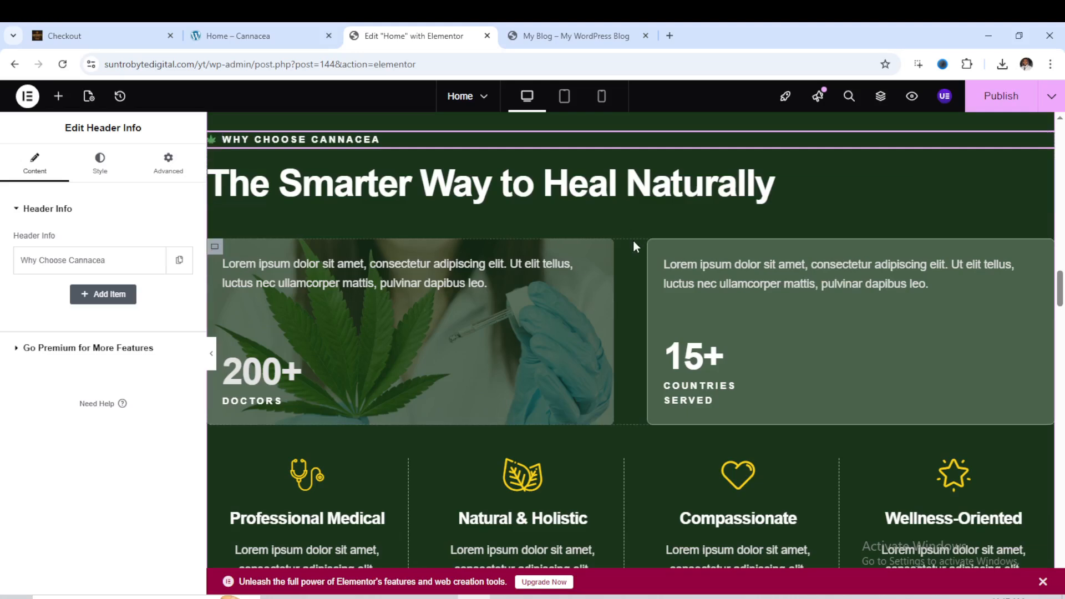
scroll(644, 325, down, 5)
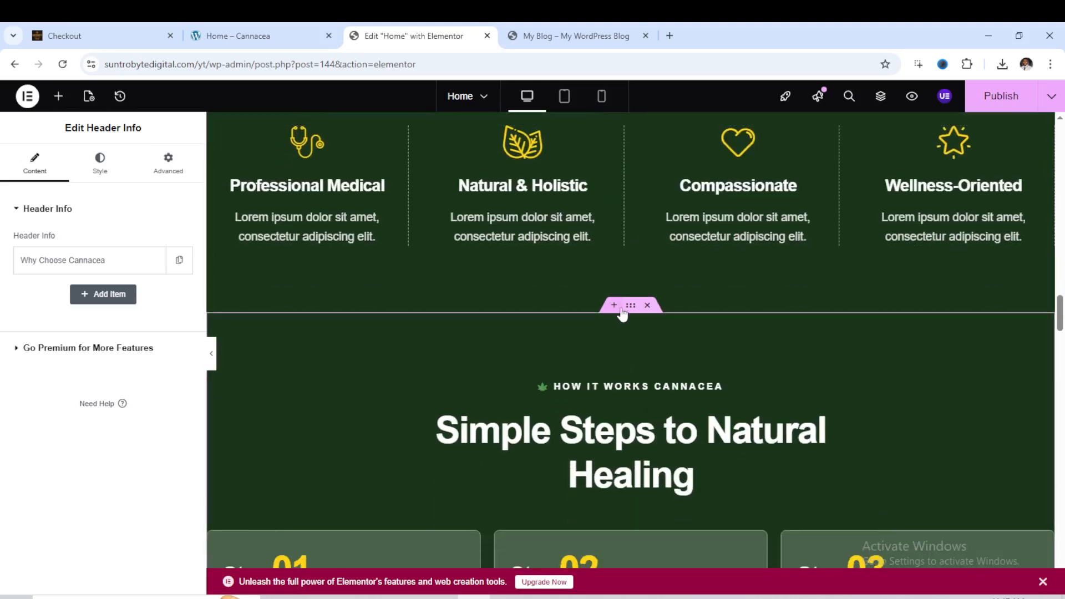
right_click(622, 274)
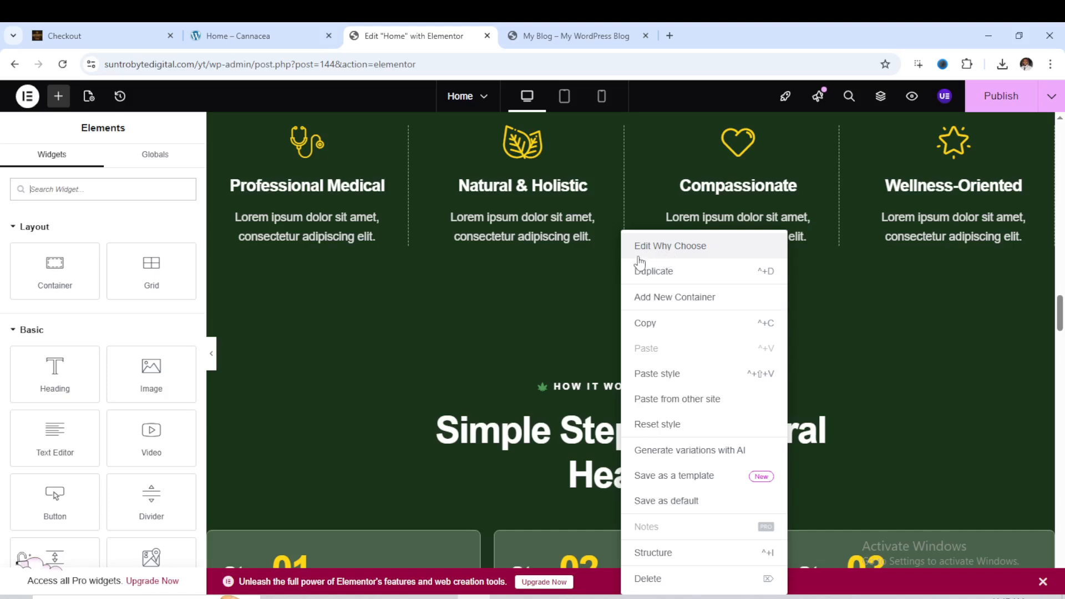
click(665, 248)
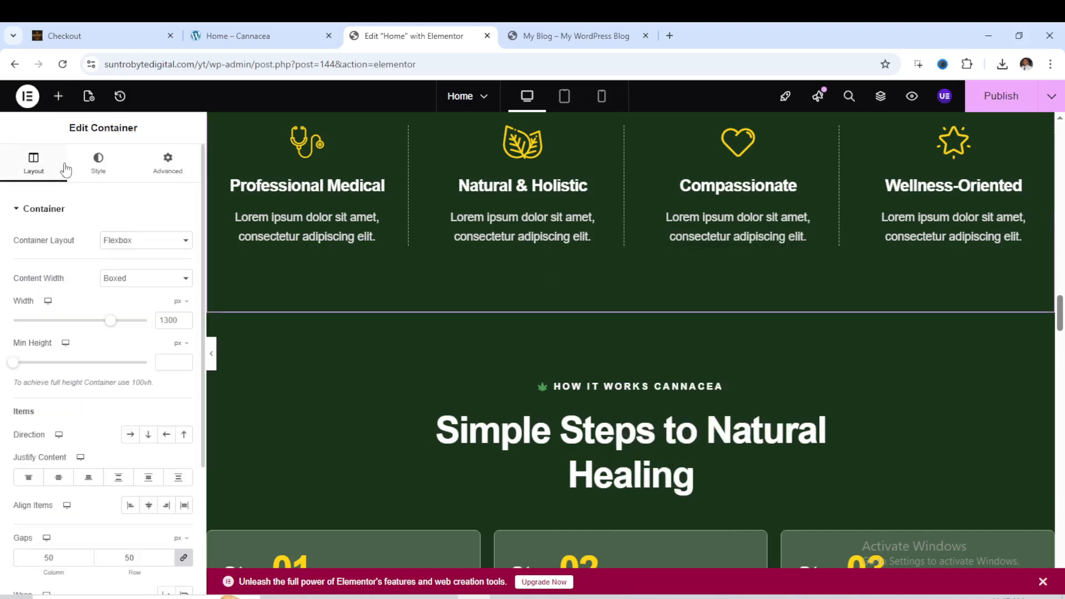
click(99, 182)
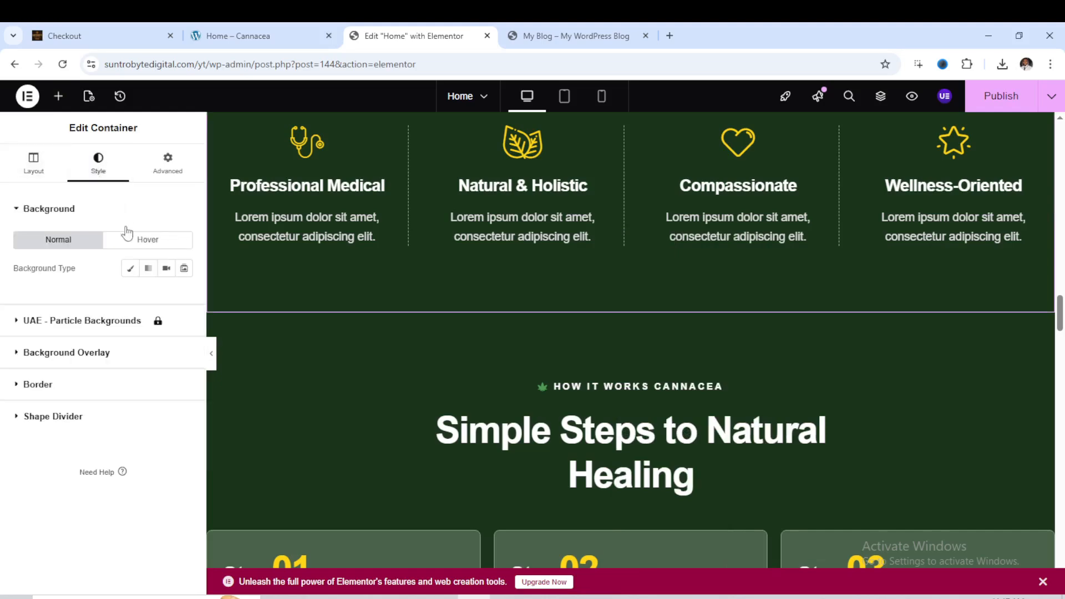
click(129, 268)
click(184, 297)
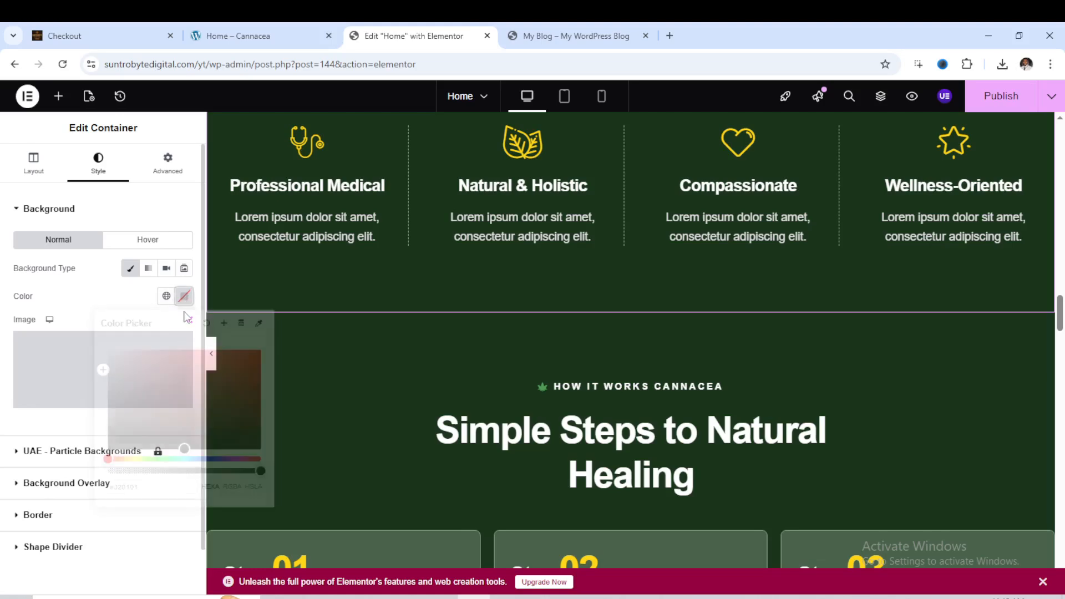
drag(195, 426, 217, 365)
Compare the recoloured About Cannacea, Our Services and Why Choose Cannacea sections with the How It Works section below them.
scroll(464, 307, up, 5)
scroll(464, 306, up, 10)
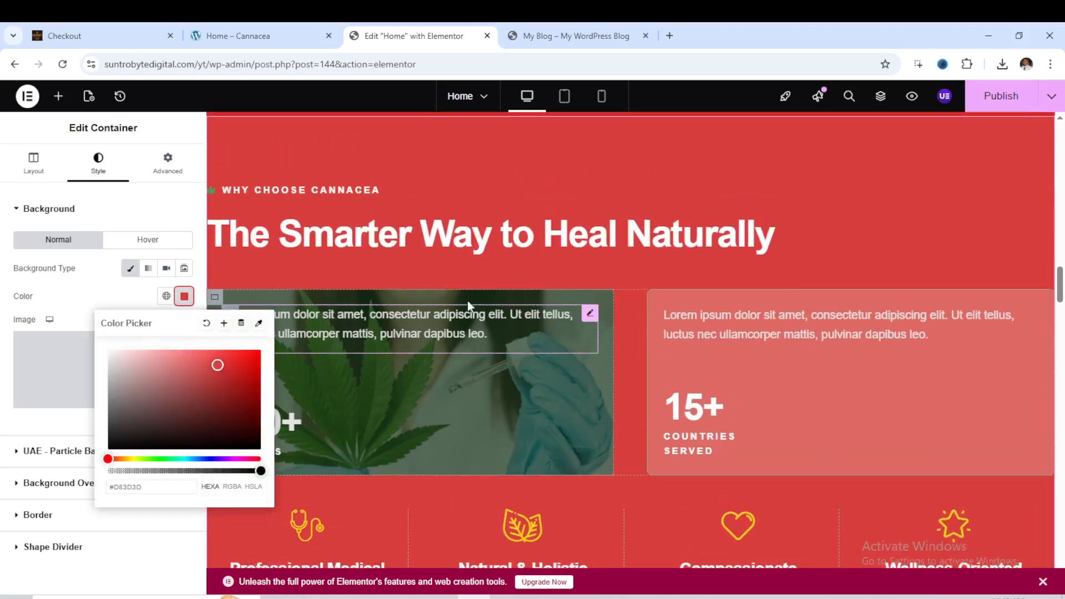
scroll(507, 274, up, 10)
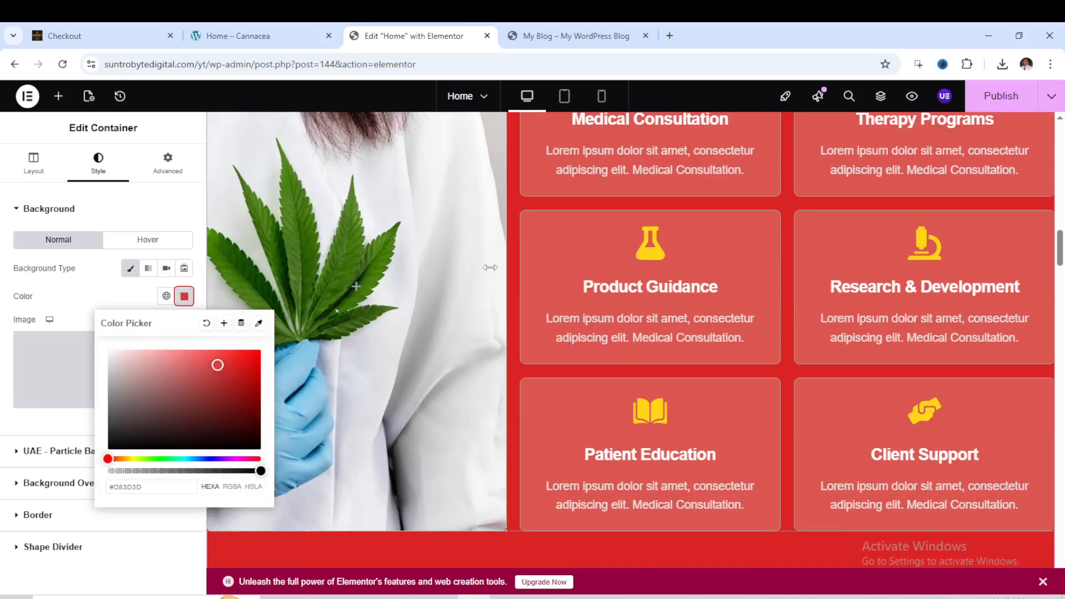
scroll(618, 224, up, 10)
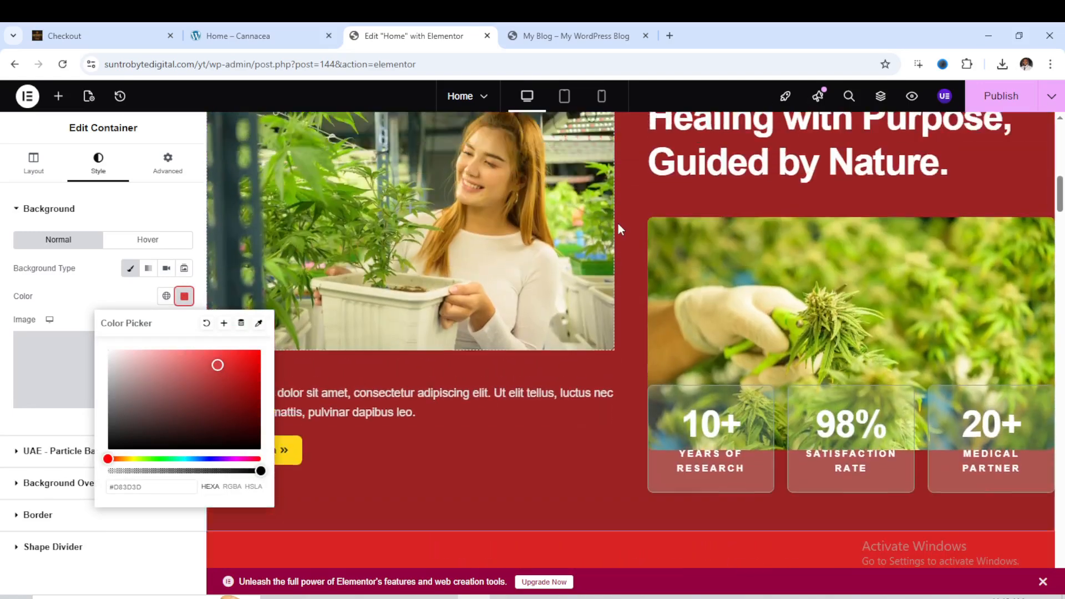
scroll(620, 248, down, 9)
scroll(625, 266, down, 10)
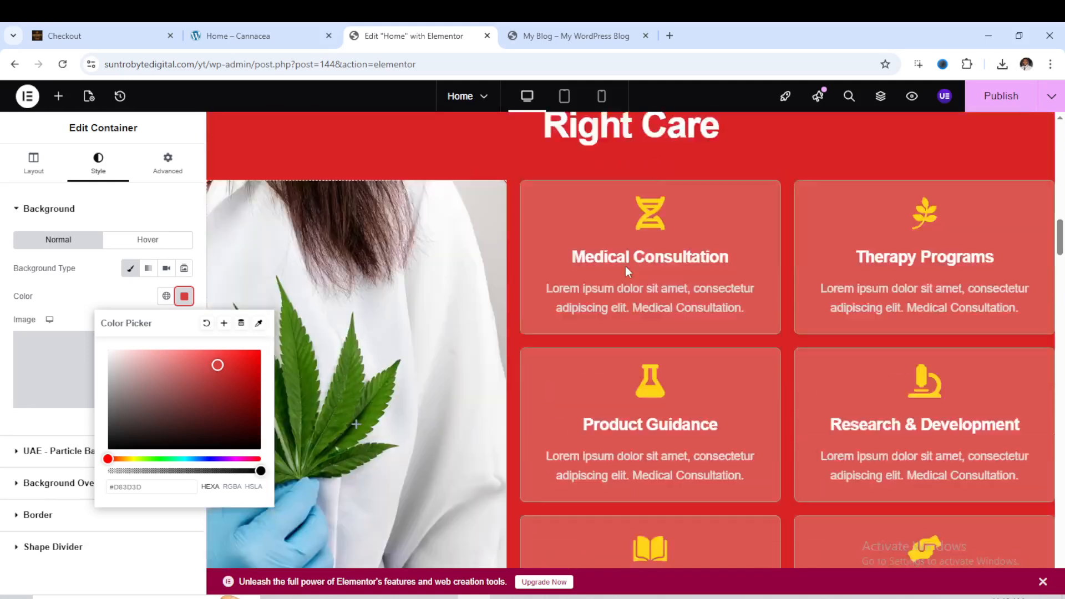
scroll(626, 267, down, 5)
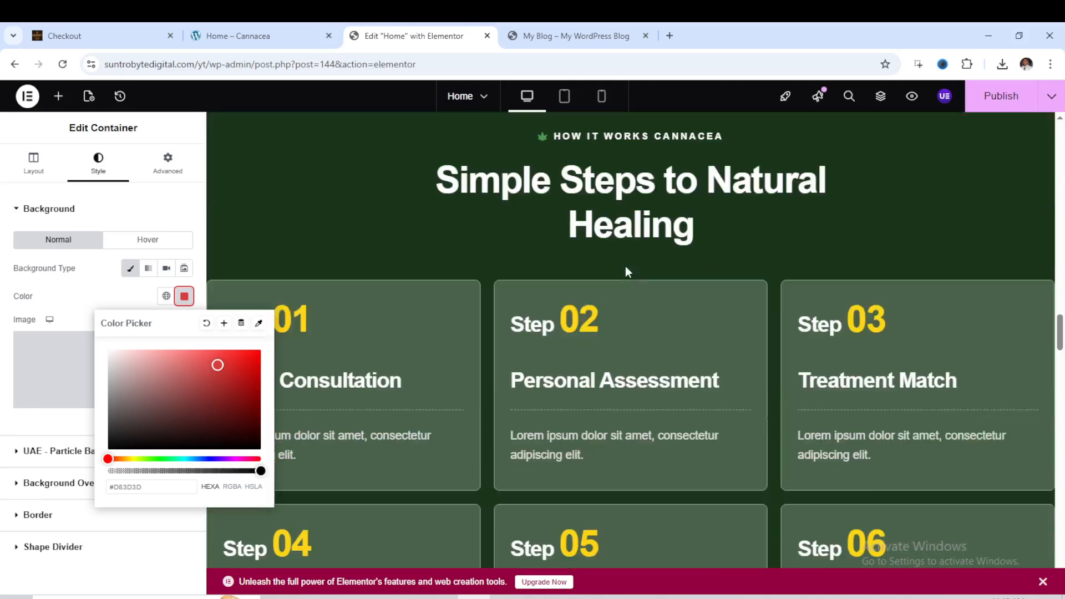
scroll(626, 271, up, 10)
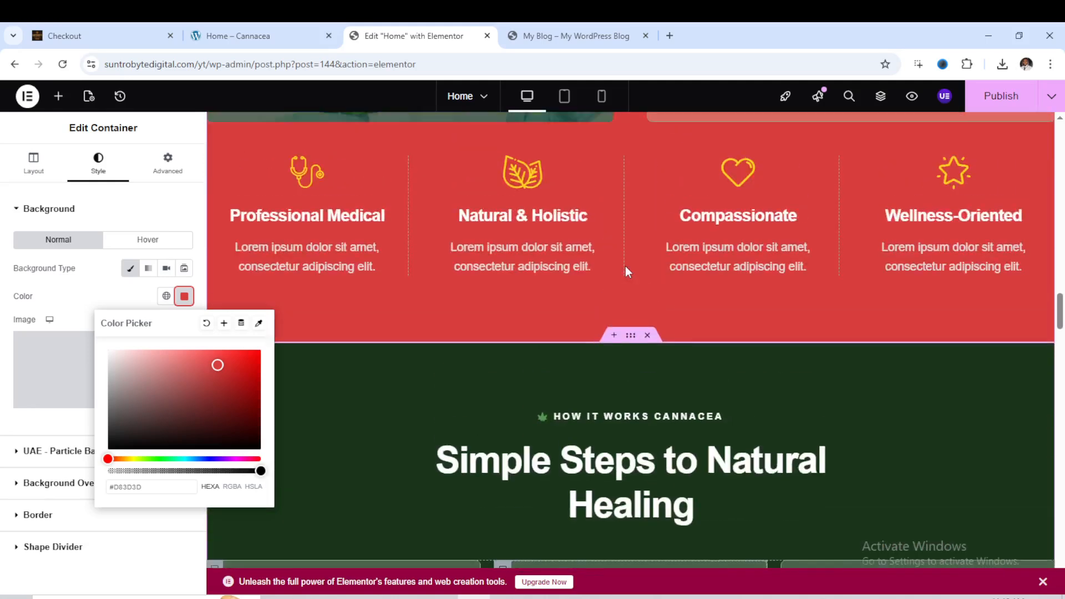
scroll(625, 265, down, 10)
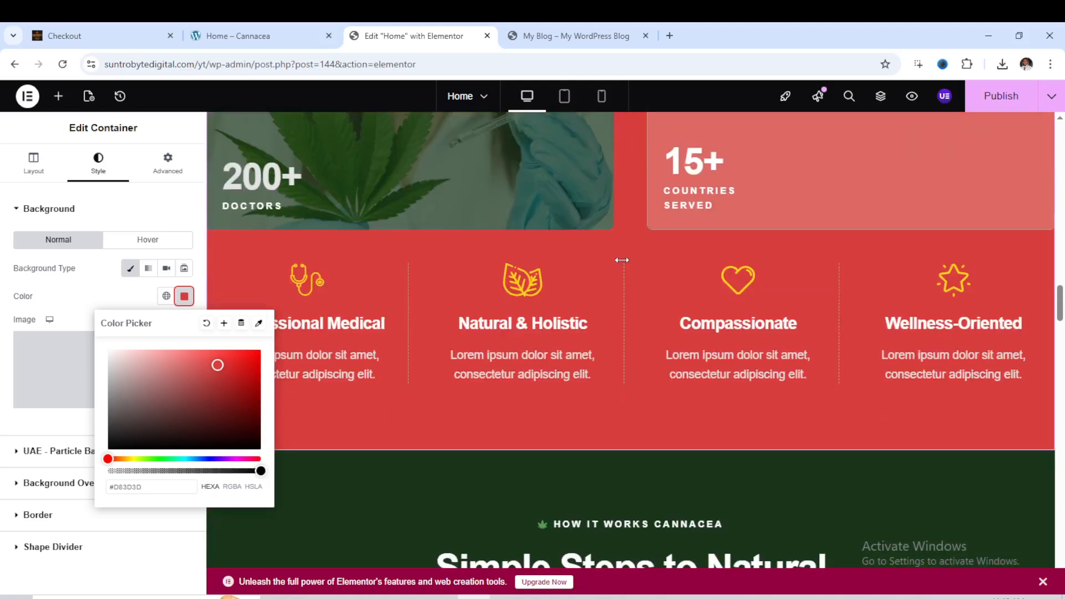
scroll(688, 227, up, 10)
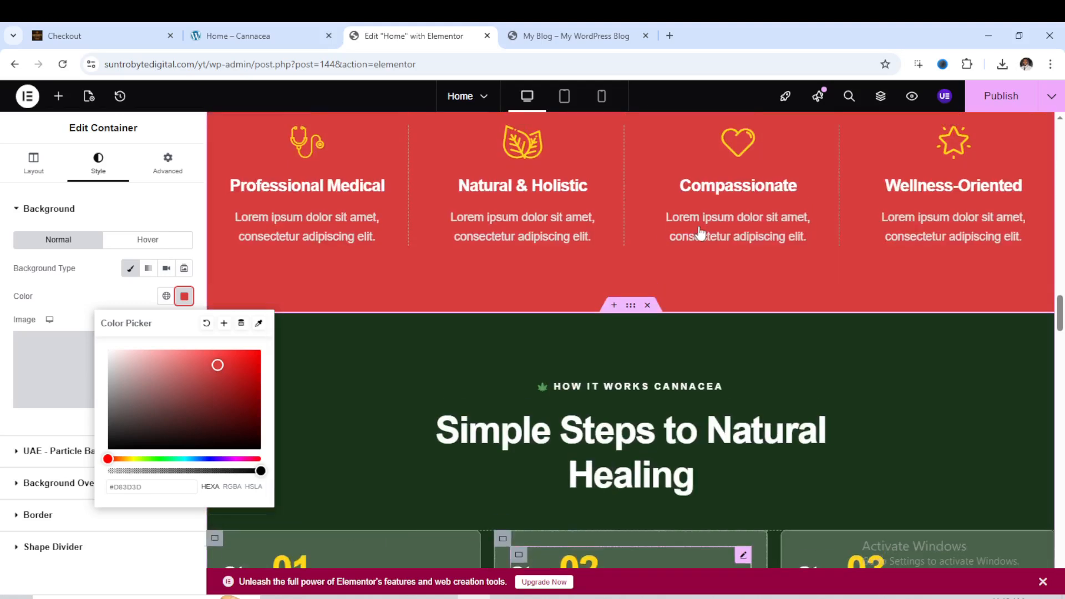
Publish the Home page with its recoloured section backgrounds.
click(1015, 102)
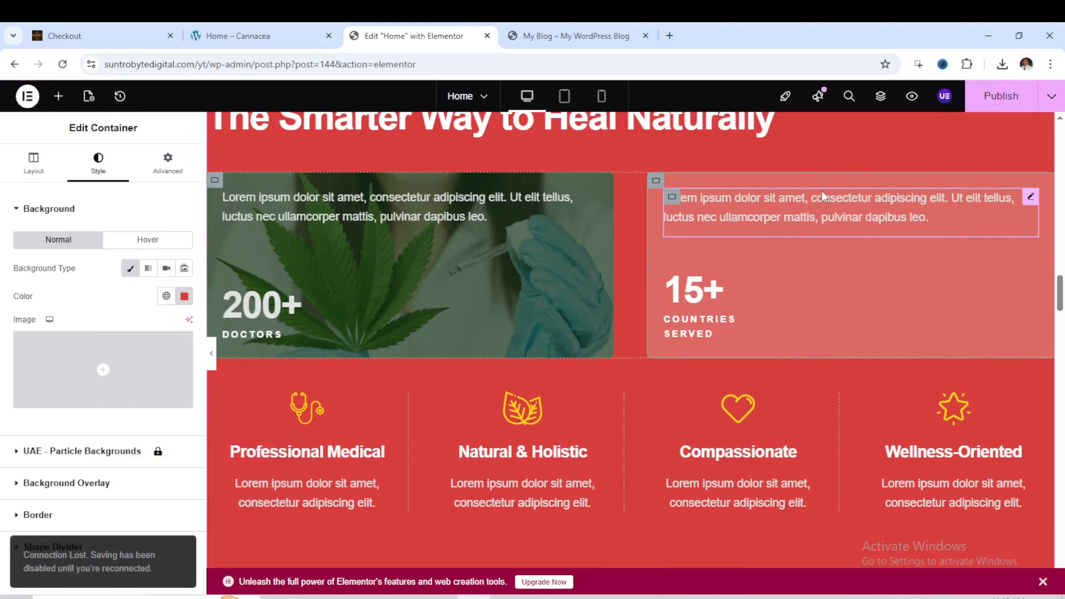
click(996, 103)
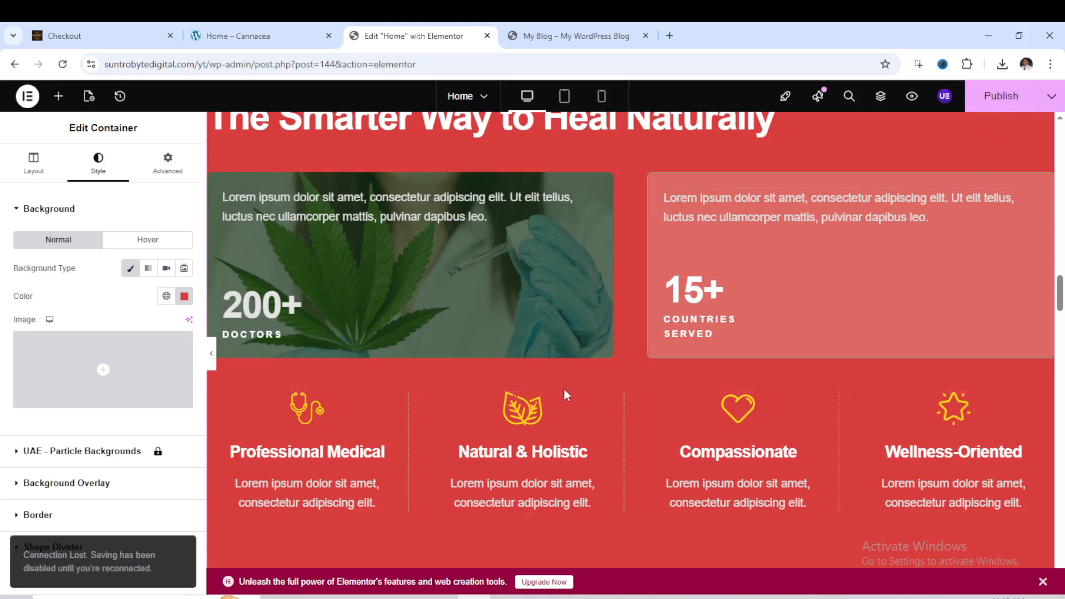
key(F11)
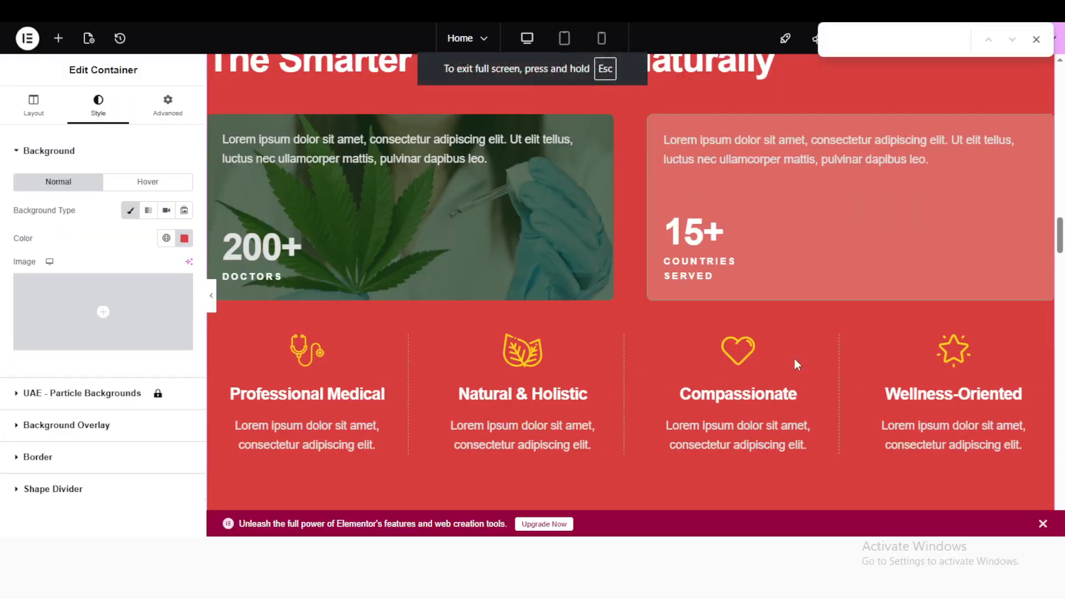
key(F11)
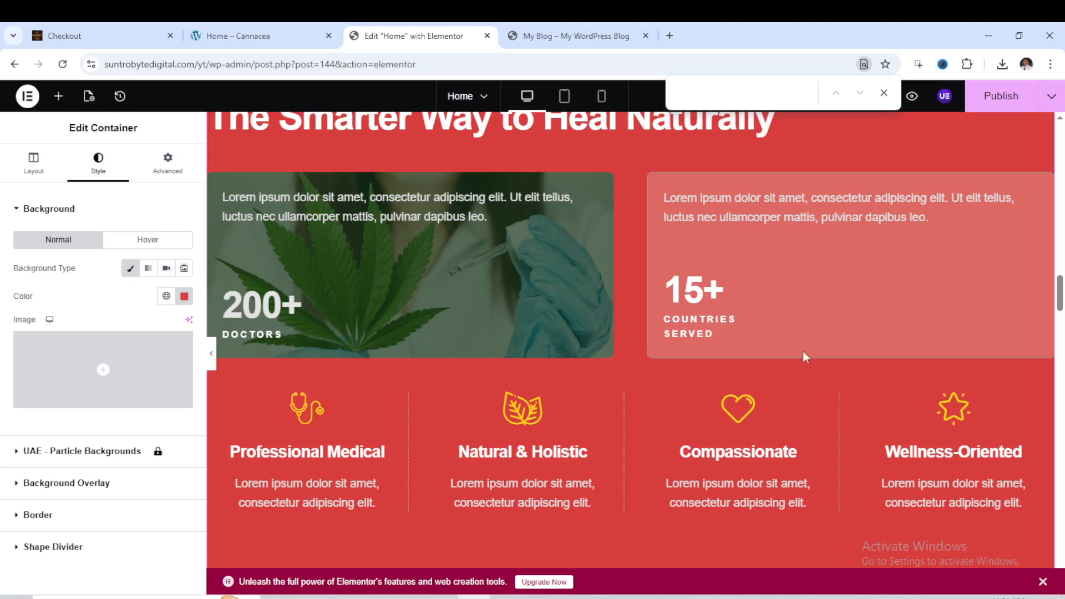
click(884, 93)
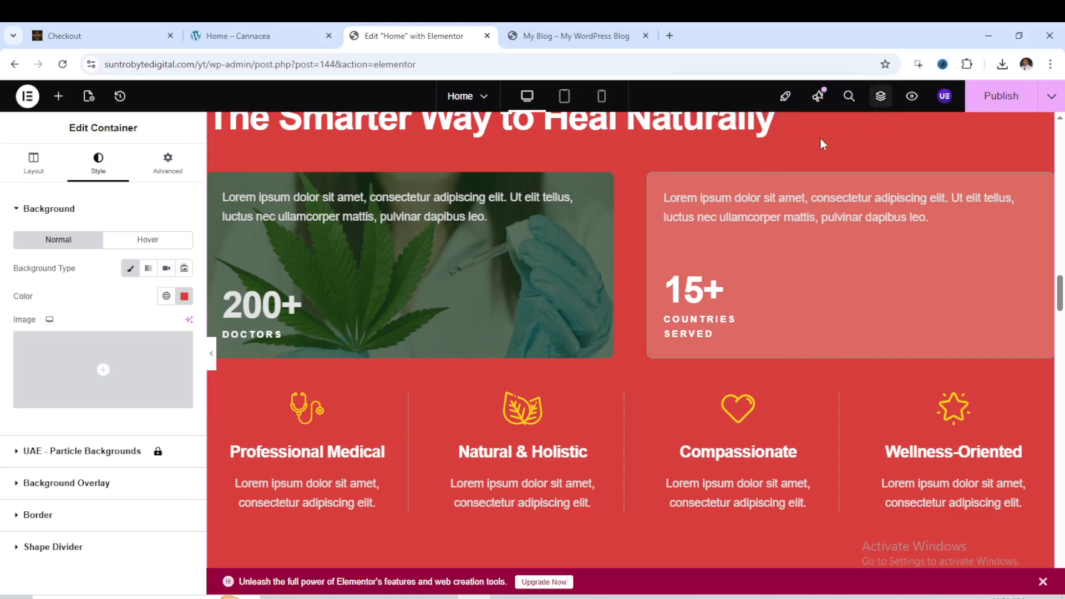
click(1002, 96)
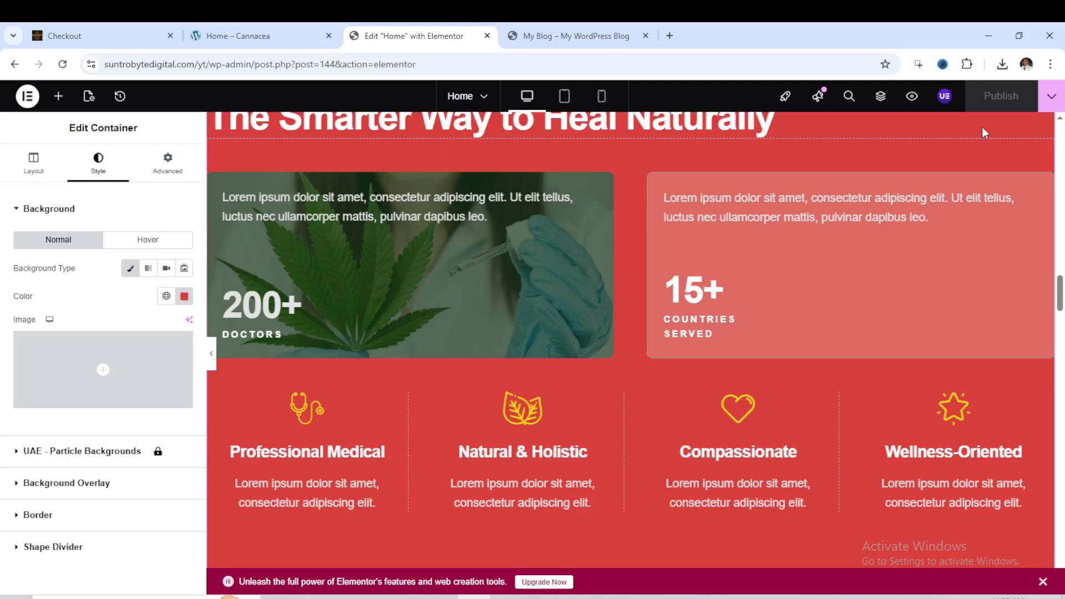
Look back over the red sections in the editor, from Why Choose Cannacea up to the hero banner.
scroll(756, 342, up, 6)
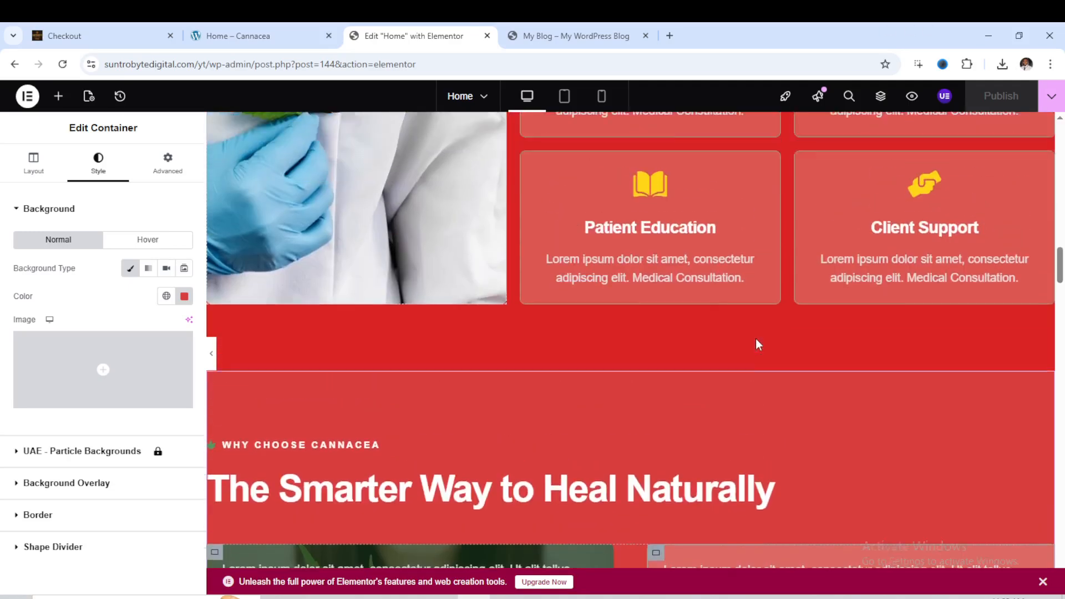
scroll(758, 344, up, 8)
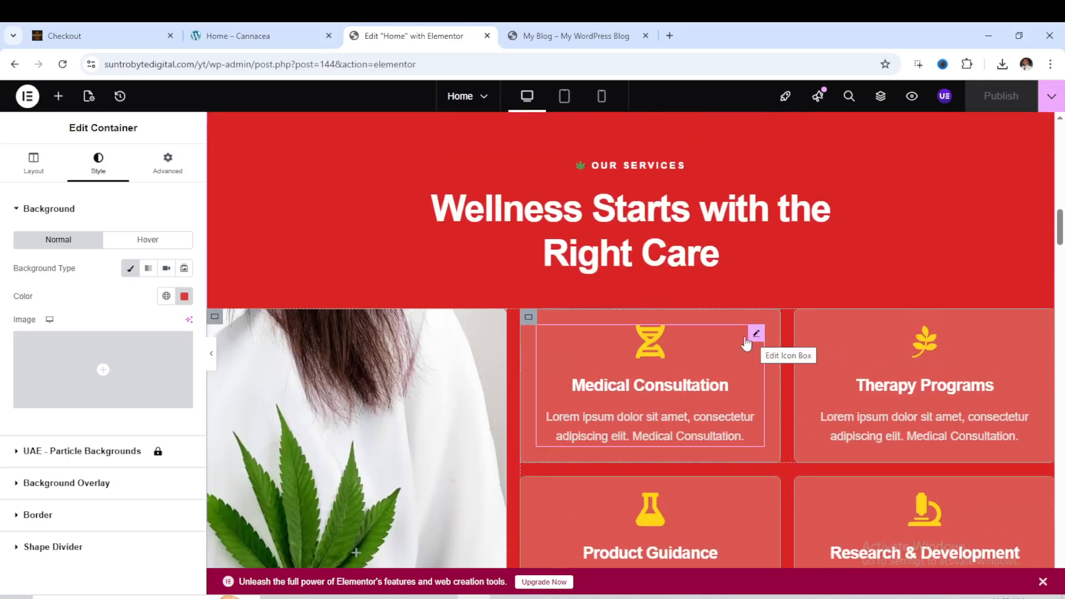
scroll(688, 307, up, 10)
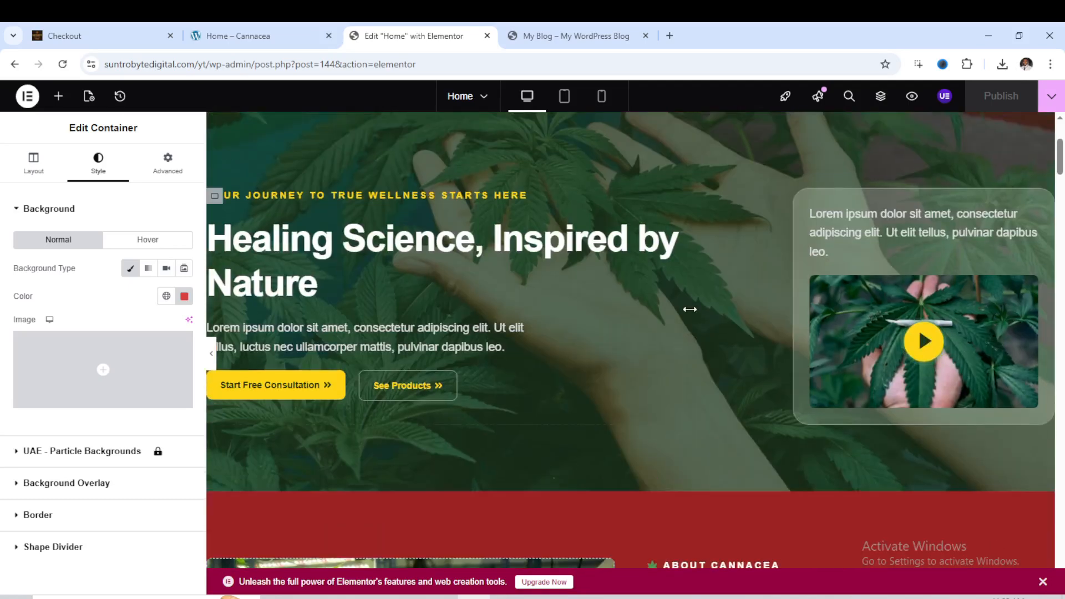
scroll(690, 309, up, 3)
scroll(694, 308, down, 4)
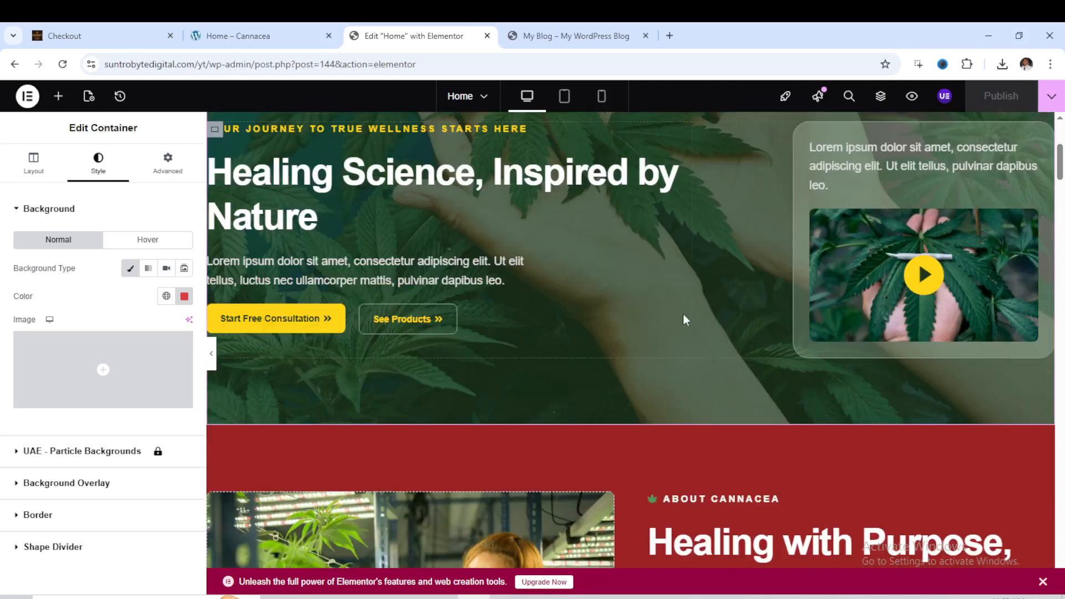
scroll(696, 305, down, 3)
Switch to the live homepage and review all its sections from the hero to the footer and back.
click(566, 35)
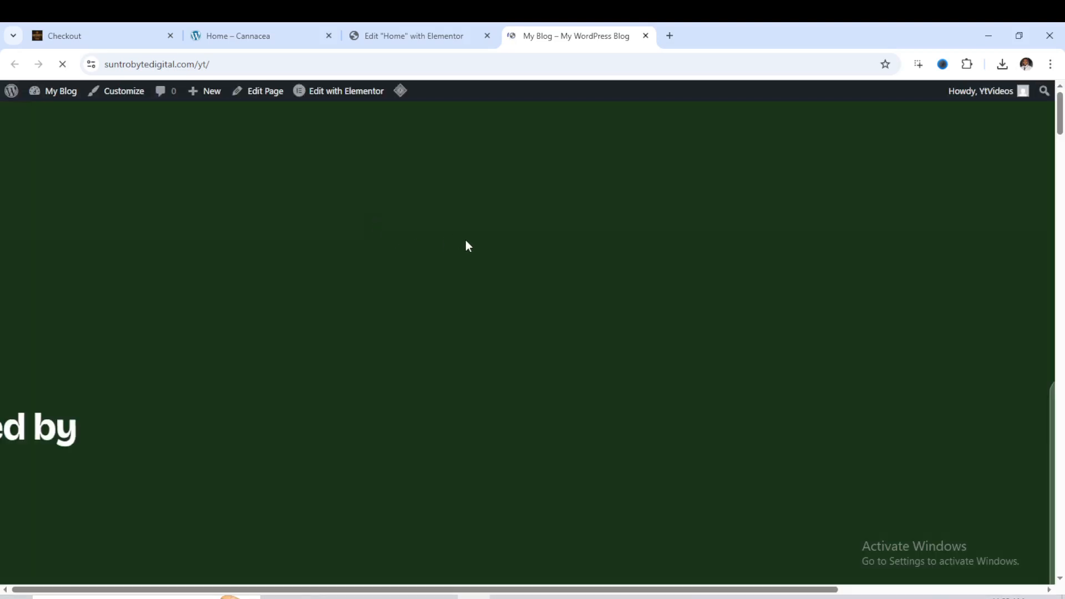
scroll(488, 261, down, 5)
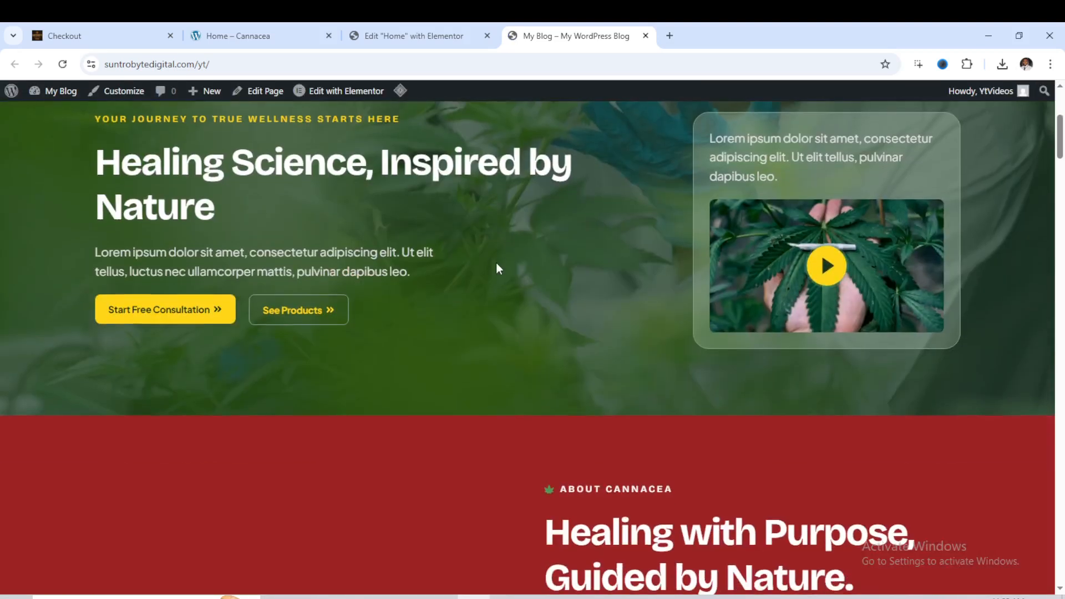
scroll(500, 266, down, 9)
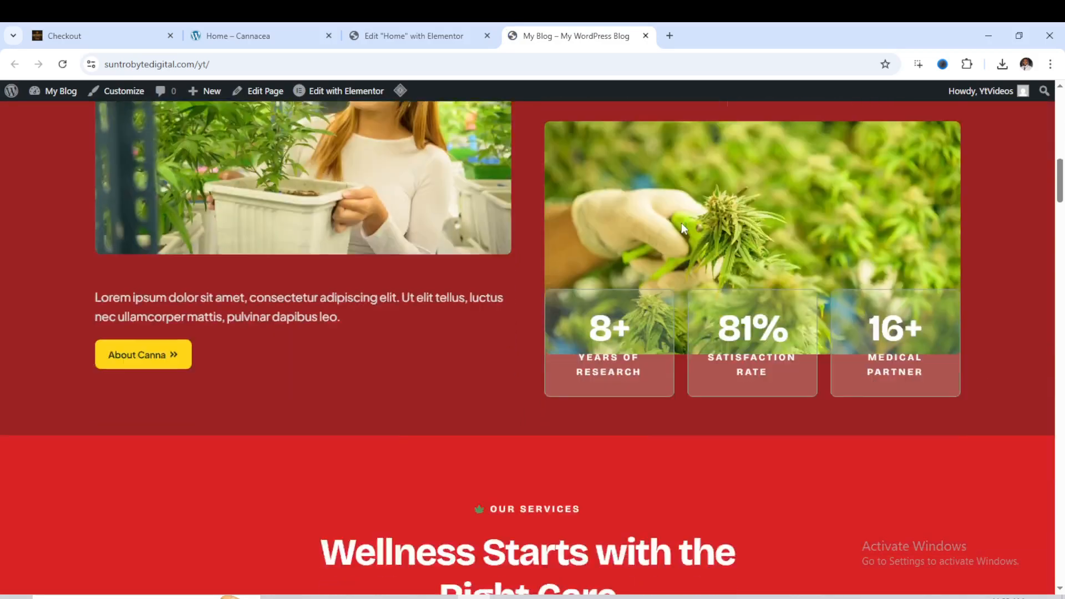
scroll(677, 233, down, 13)
scroll(671, 240, up, 6)
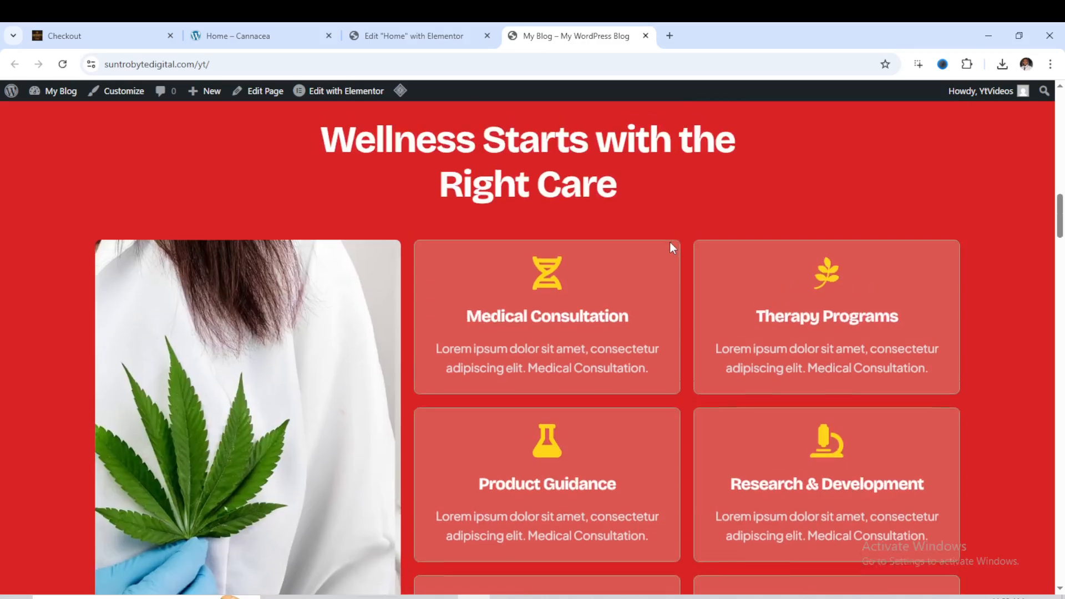
scroll(670, 242, up, 4)
scroll(669, 245, down, 15)
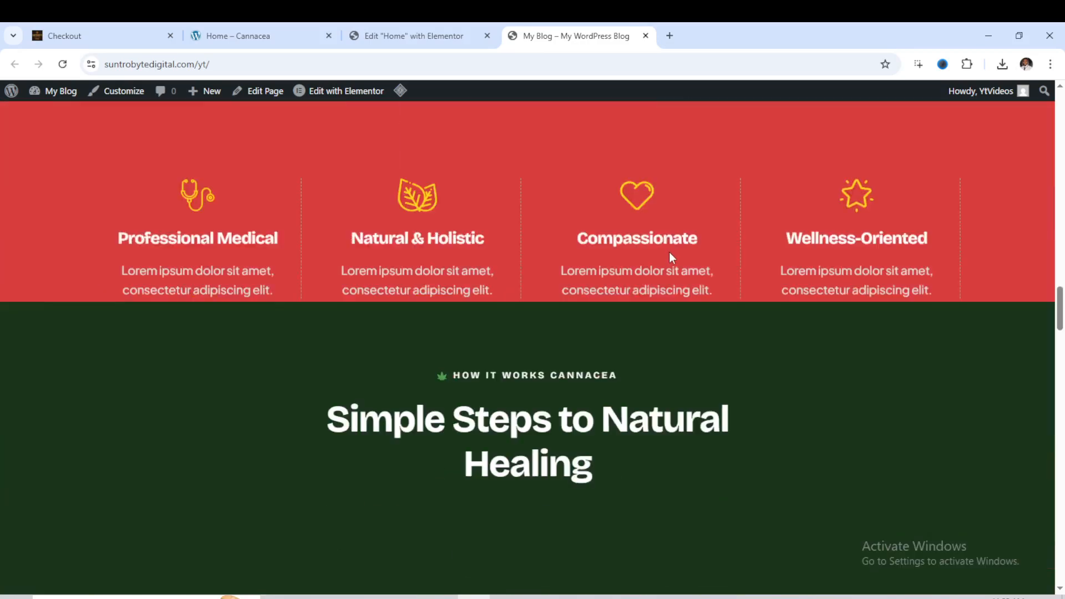
scroll(669, 252, down, 18)
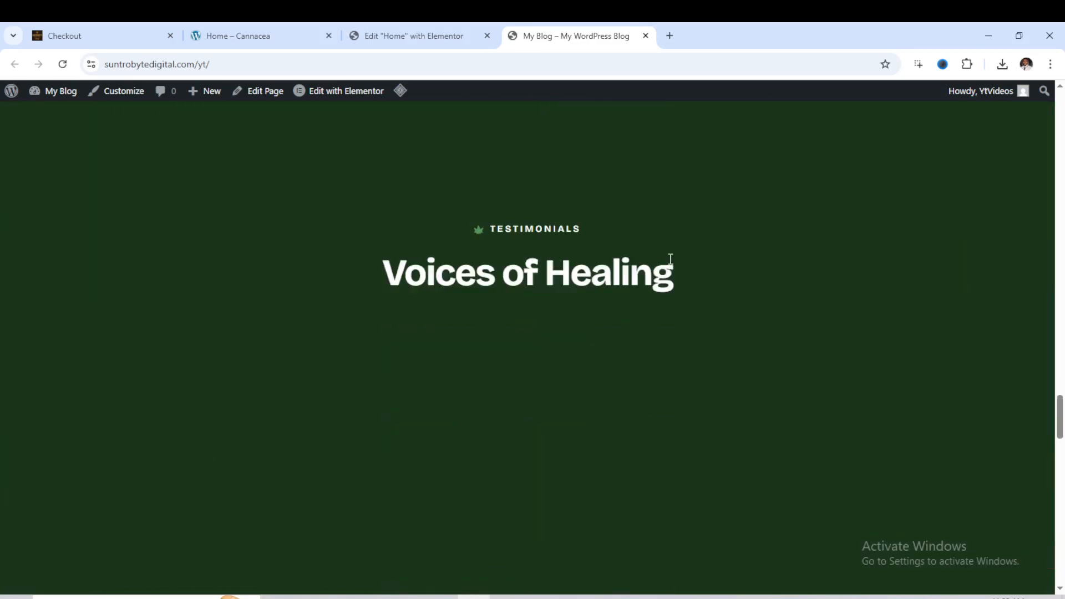
scroll(670, 259, down, 18)
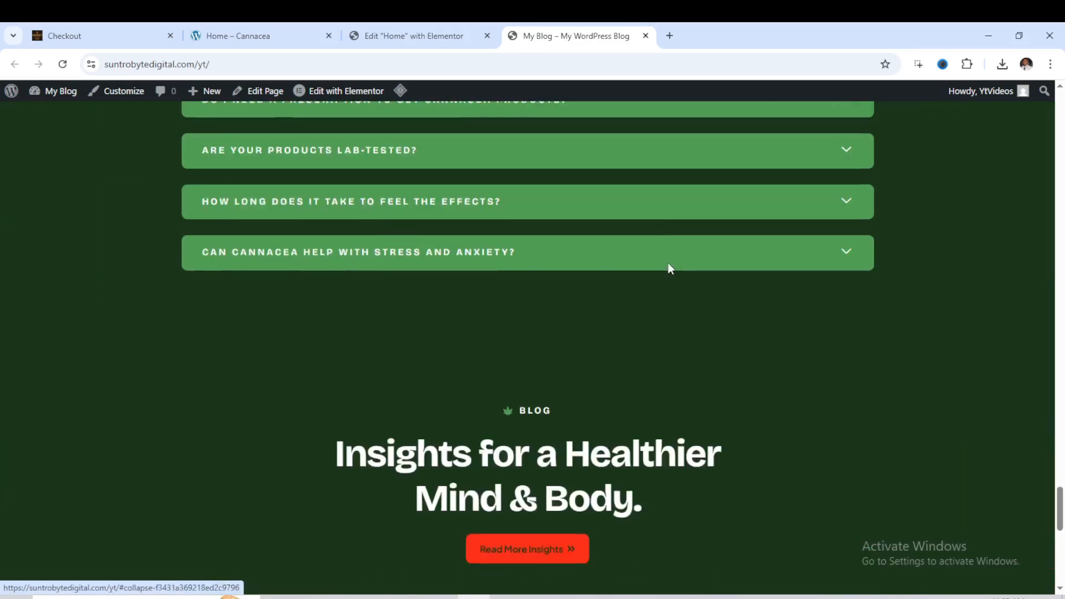
scroll(668, 266, down, 10)
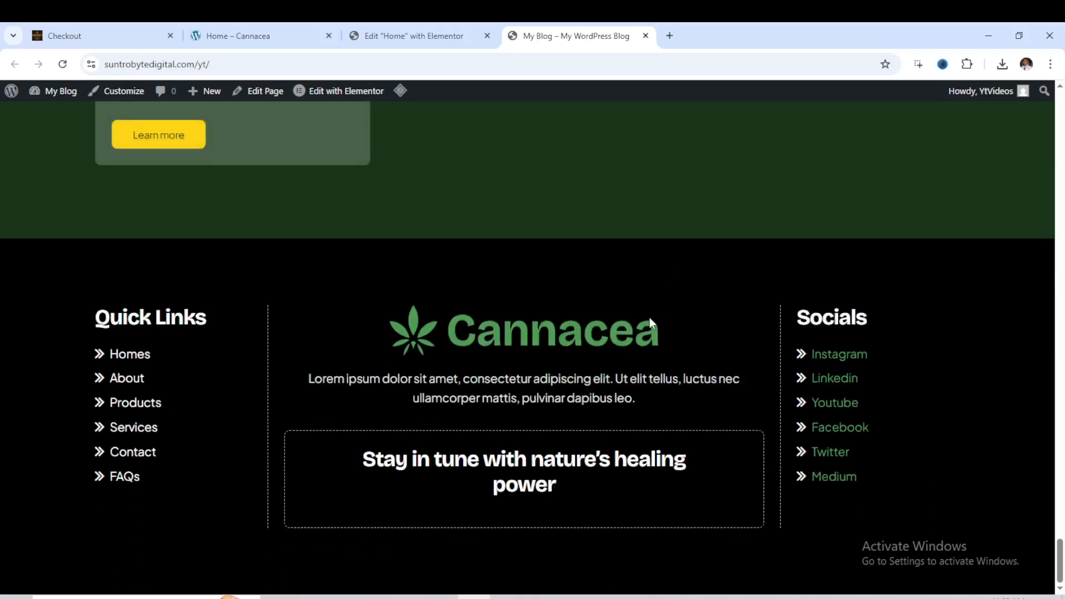
scroll(651, 322, up, 20)
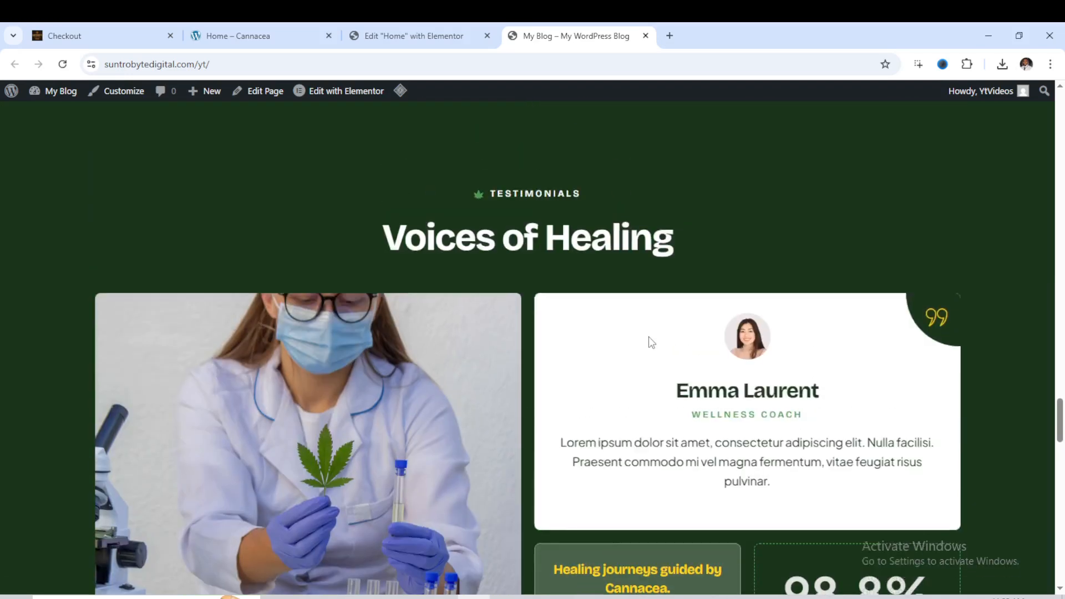
scroll(649, 340, up, 15)
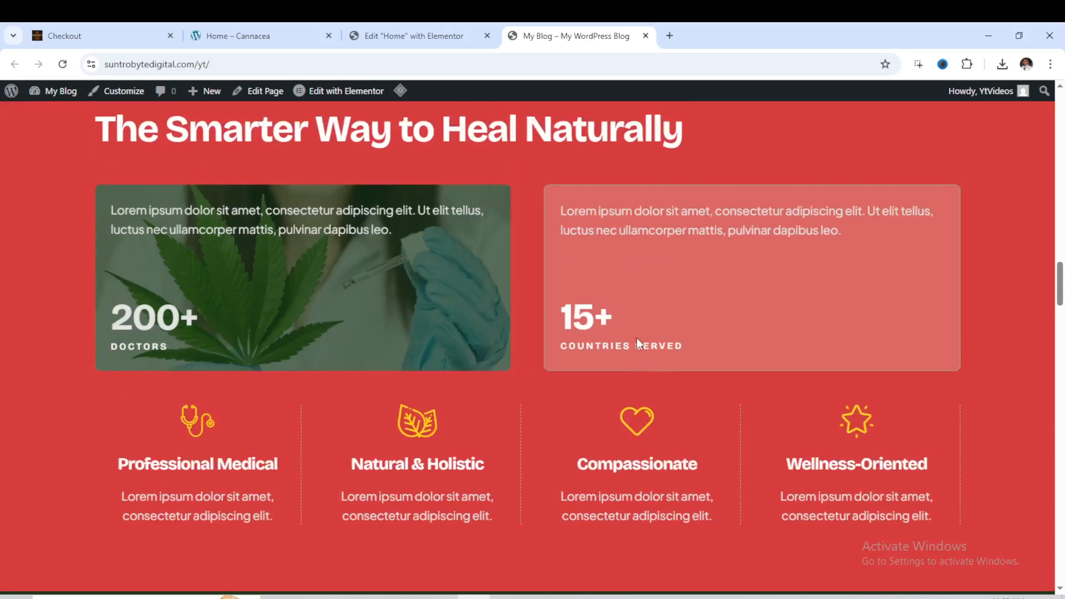
scroll(638, 344, up, 20)
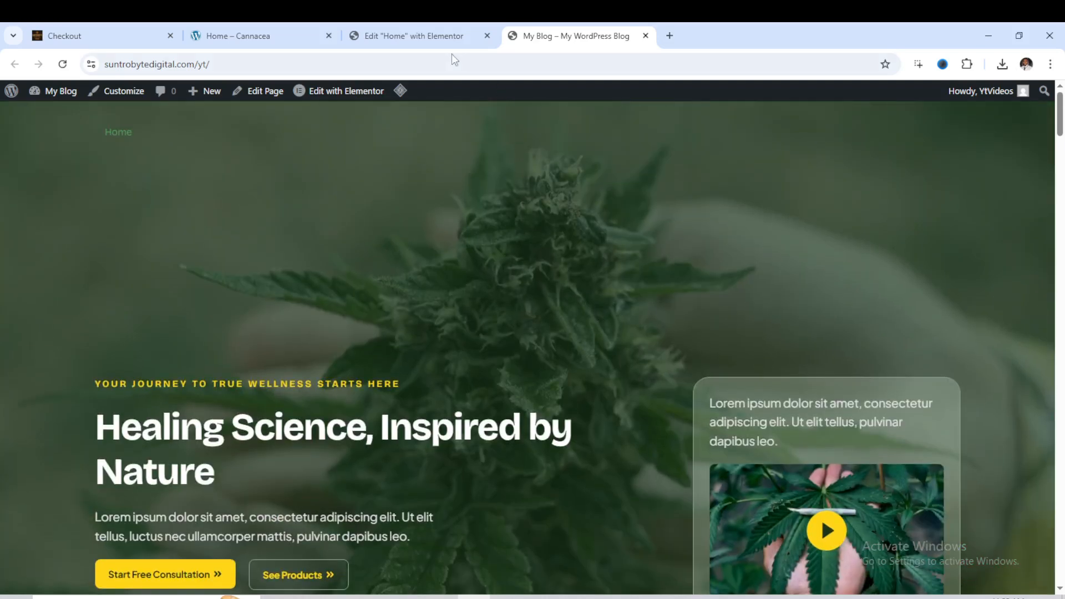
Go through the live homepage once more from the hero down to the Blog section's Hello world! card.
scroll(527, 265, down, 1)
scroll(526, 265, down, 15)
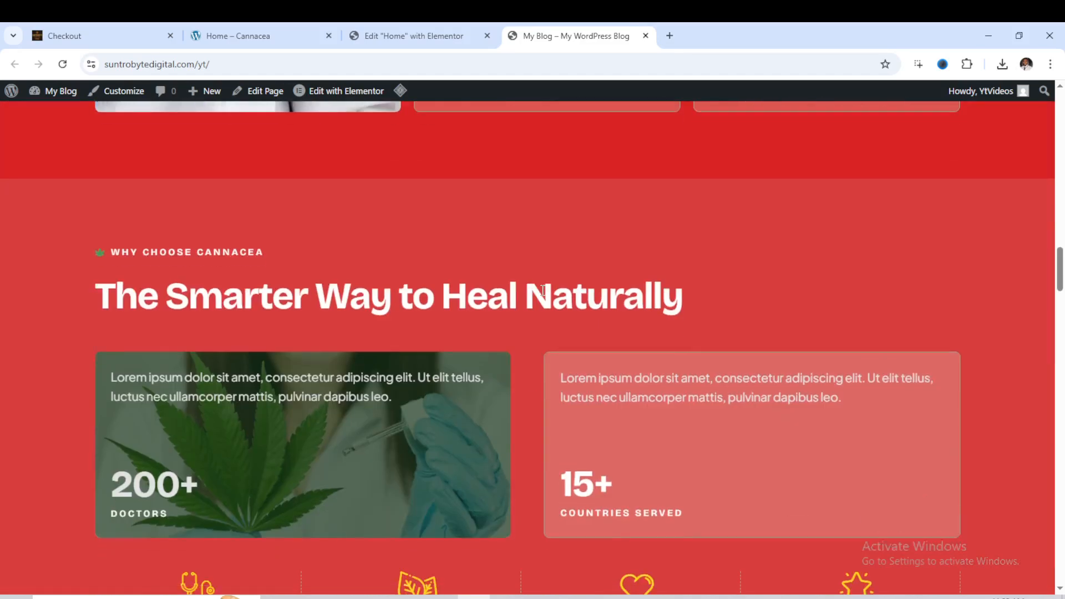
scroll(538, 306, down, 20)
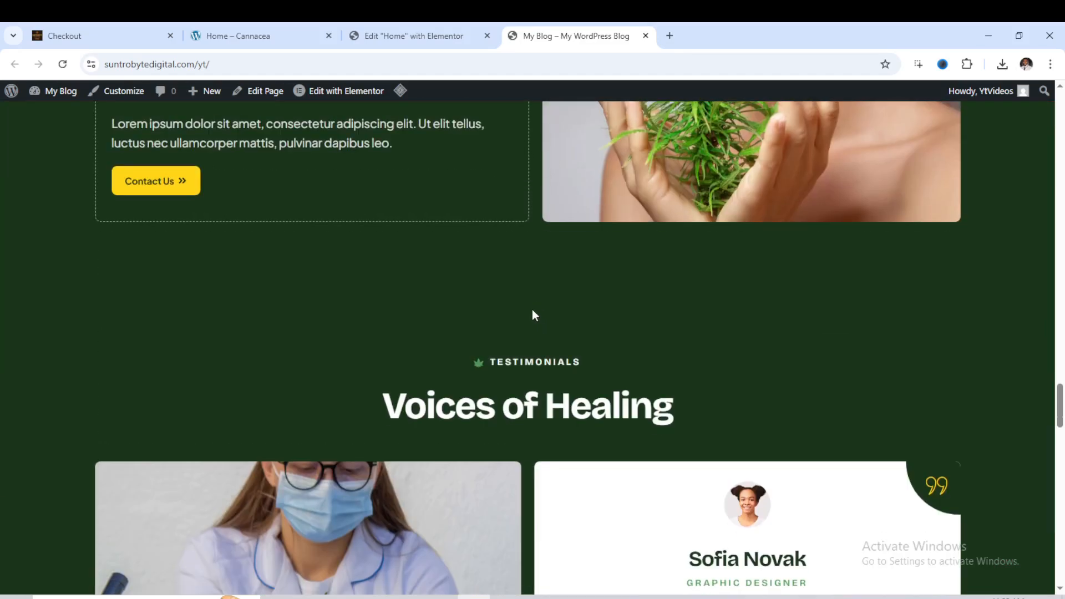
scroll(530, 324, down, 12)
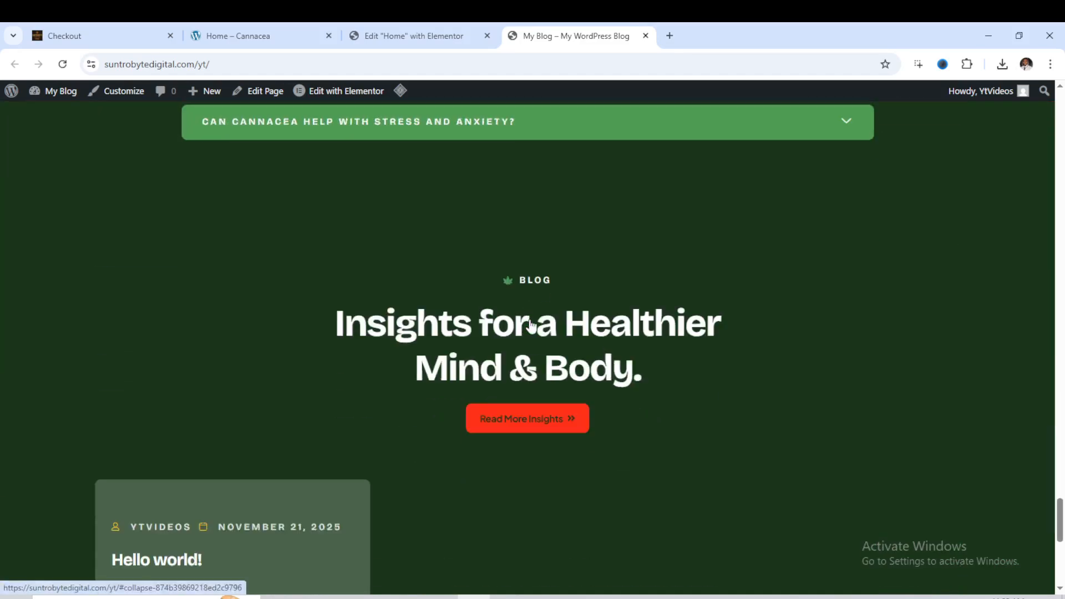
Leave the Elementor editor for the WordPress dashboard, open the Hello world! post for editing and look over its settings.
click(411, 37)
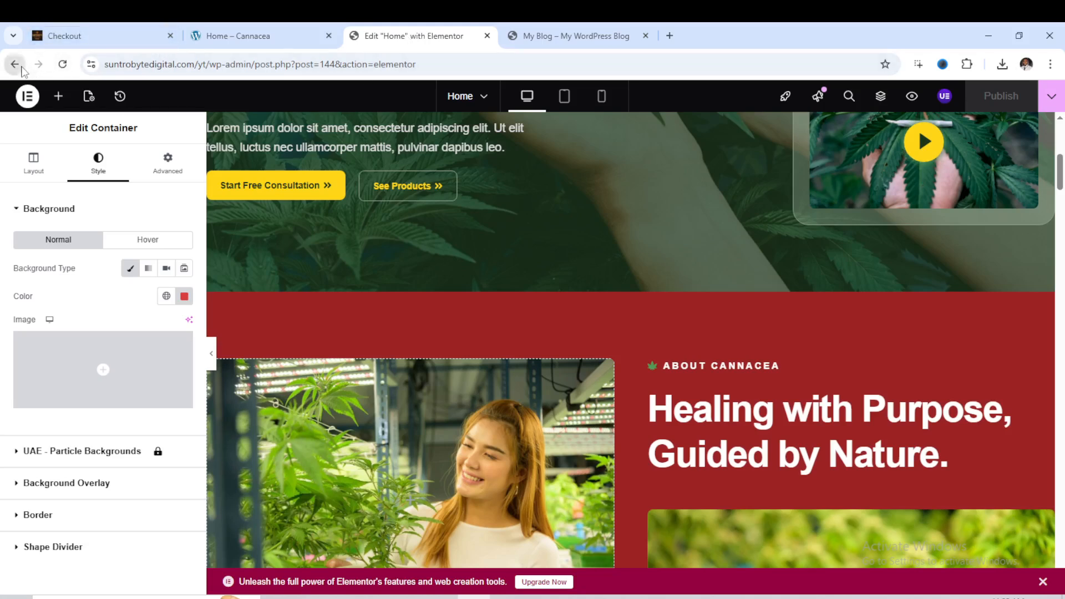
click(15, 64)
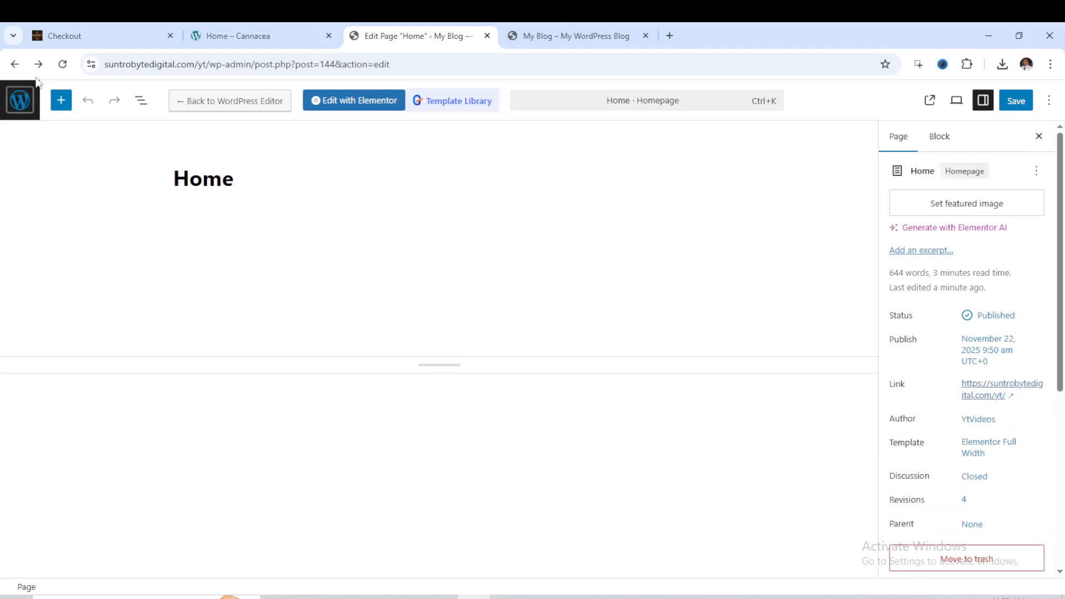
click(14, 64)
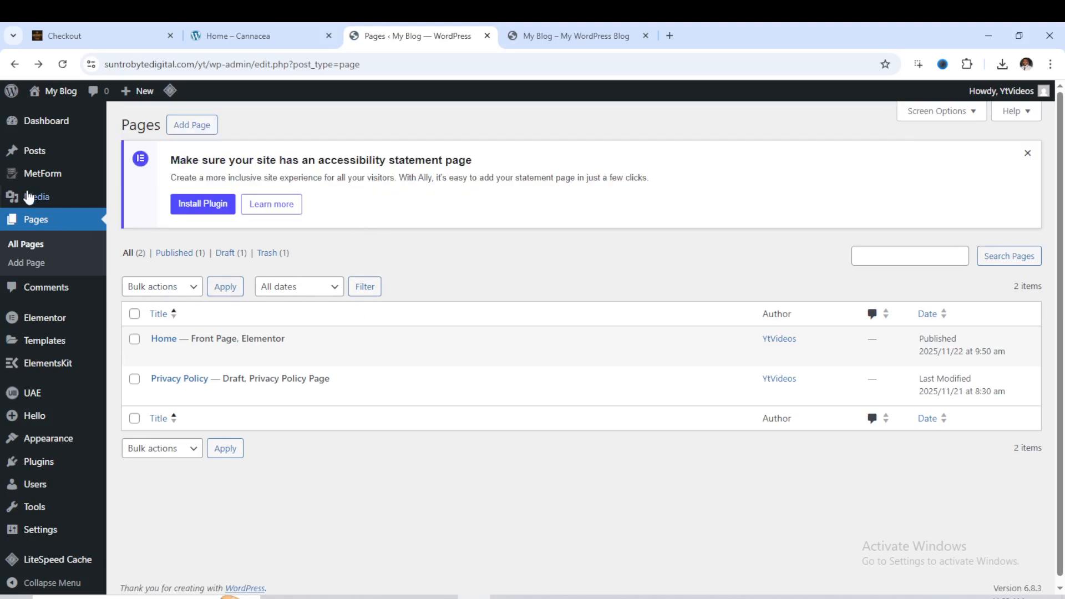
mouse_move(30, 156)
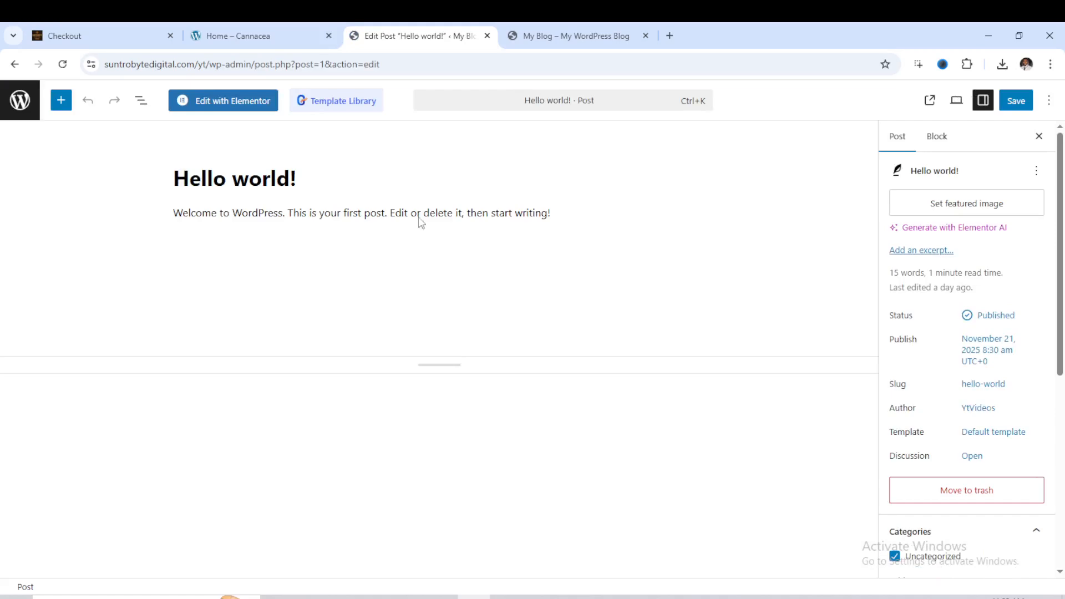
scroll(995, 352, down, 5)
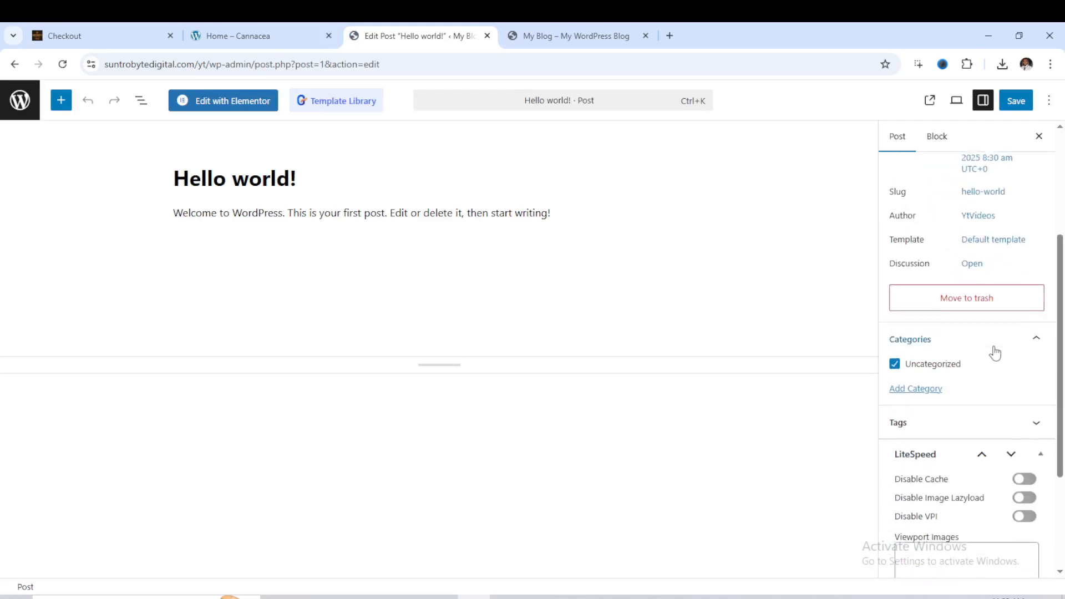
scroll(971, 347, up, 5)
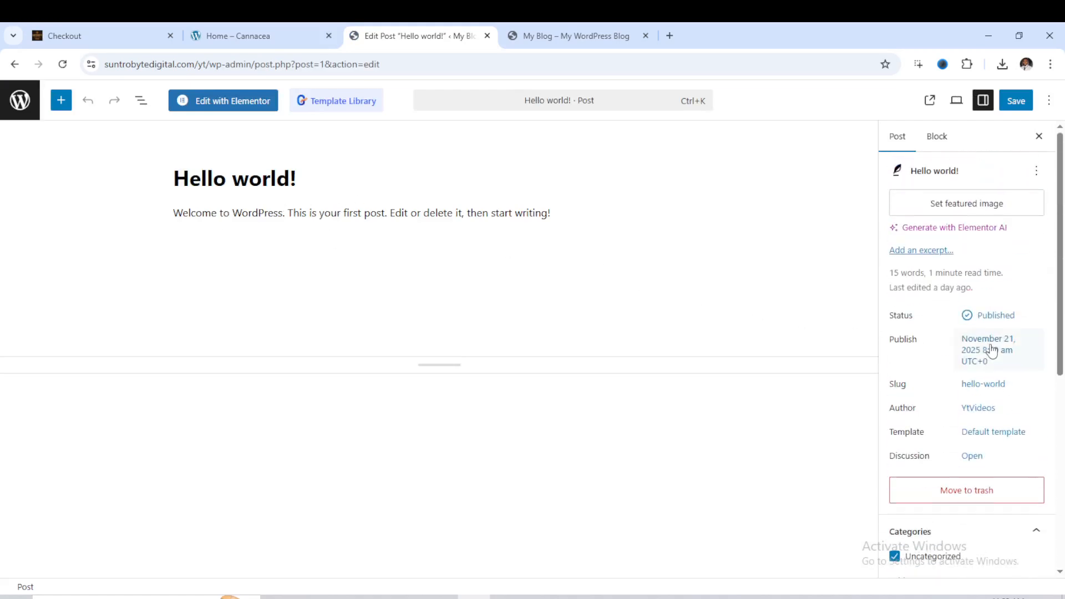
Set the Media Library portrait of the short-haired woman in a denim jacket as the post's featured image and save the post.
click(955, 210)
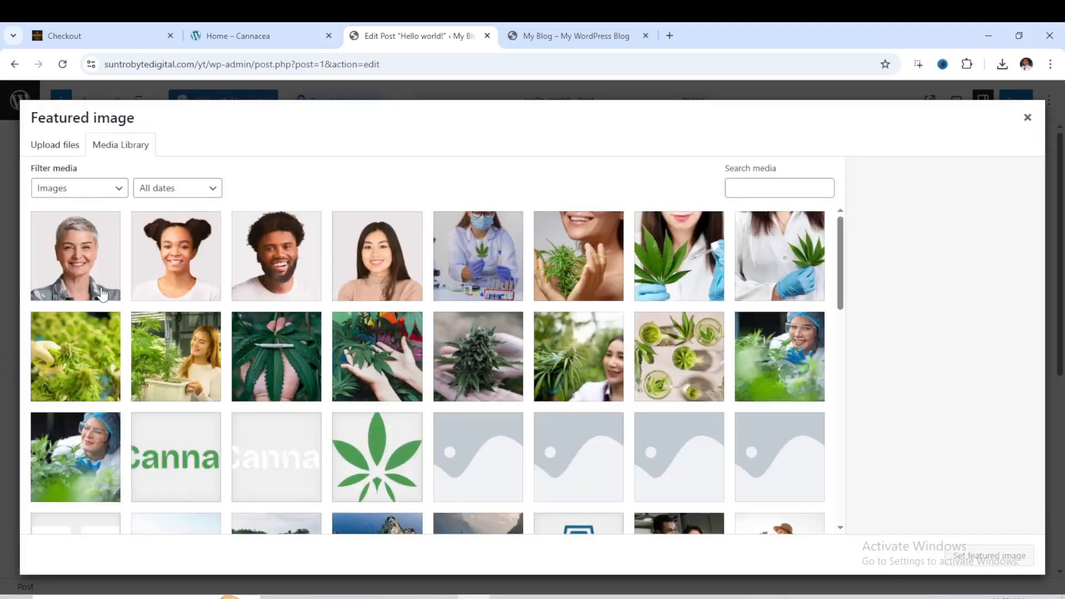
click(990, 557)
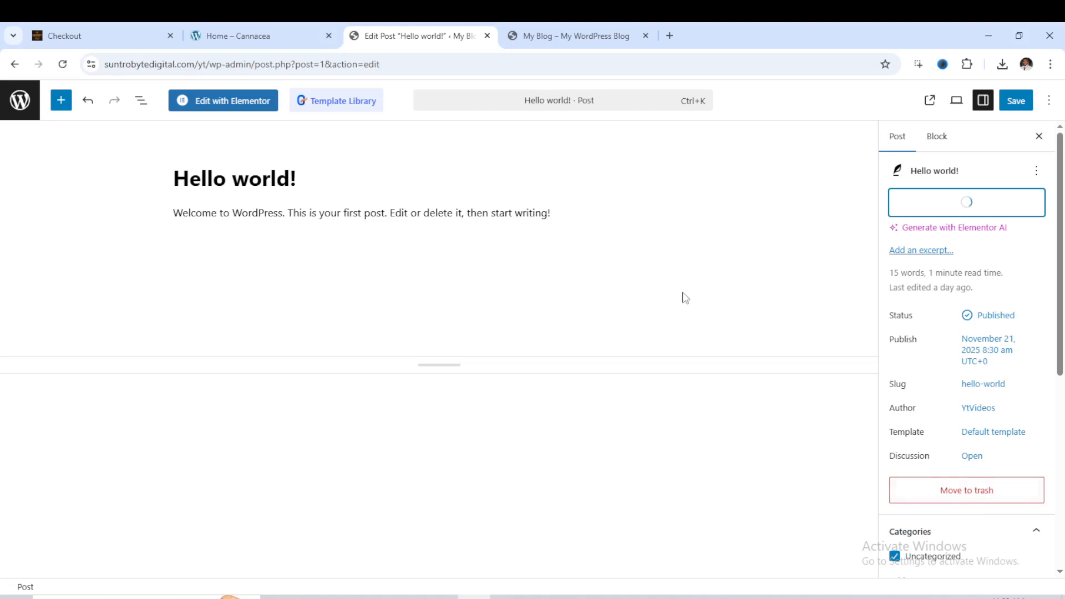
click(1016, 101)
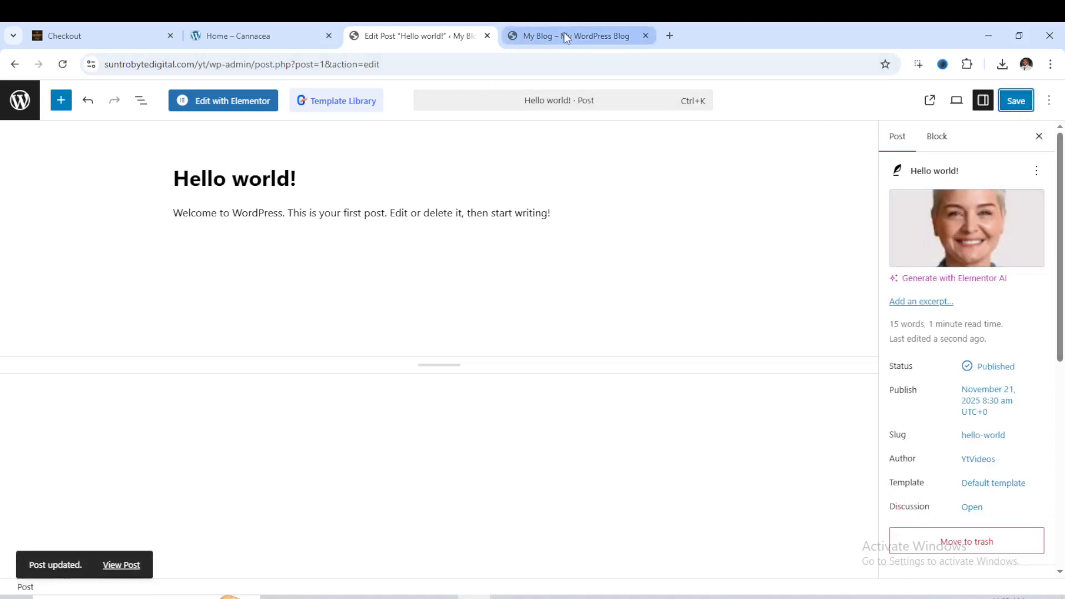
Reload the live homepage and check the Hello world! card in the Blog section down to the footer.
click(564, 32)
click(63, 63)
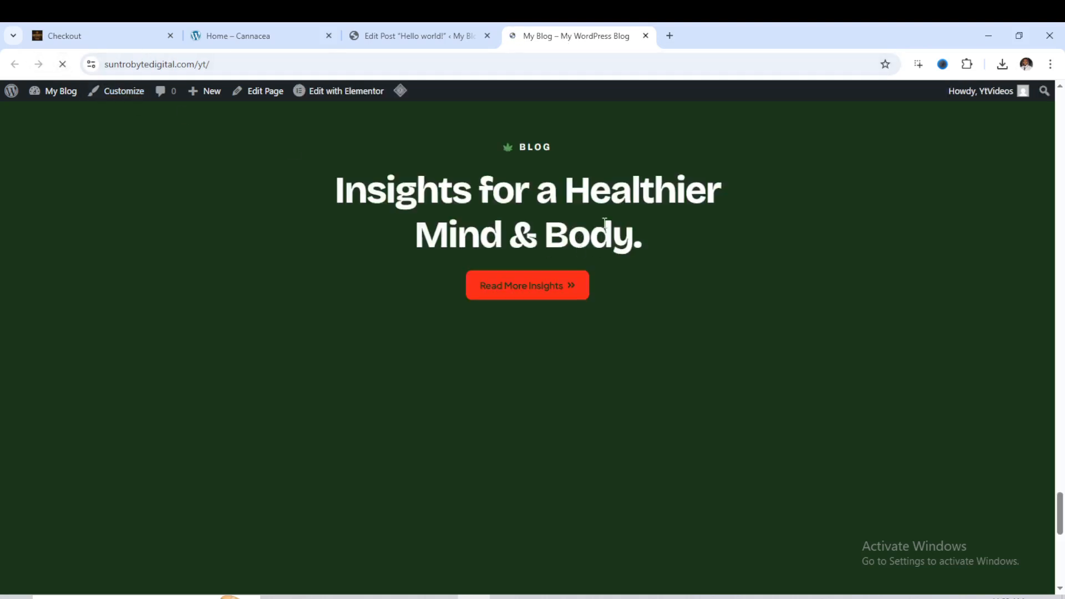
scroll(768, 206, down, 3)
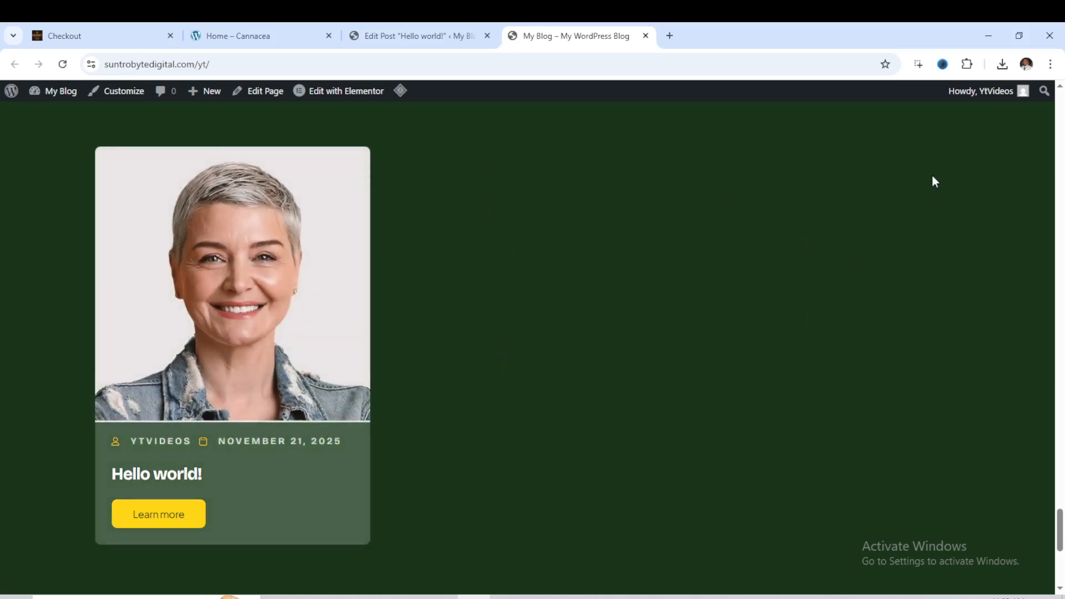
scroll(459, 186, up, 4)
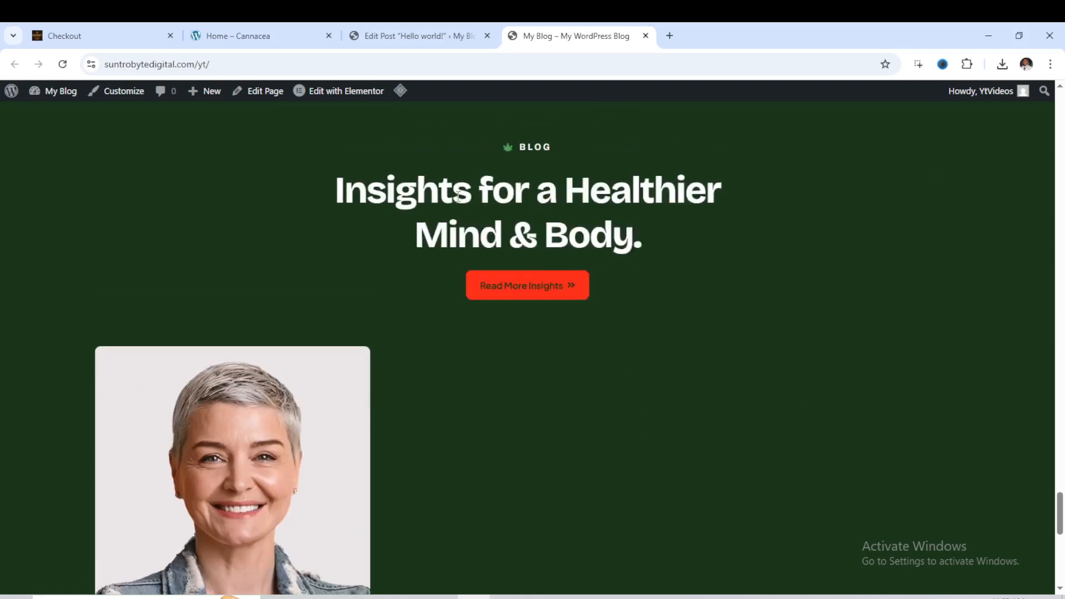
scroll(451, 230, up, 1)
scroll(465, 245, down, 9)
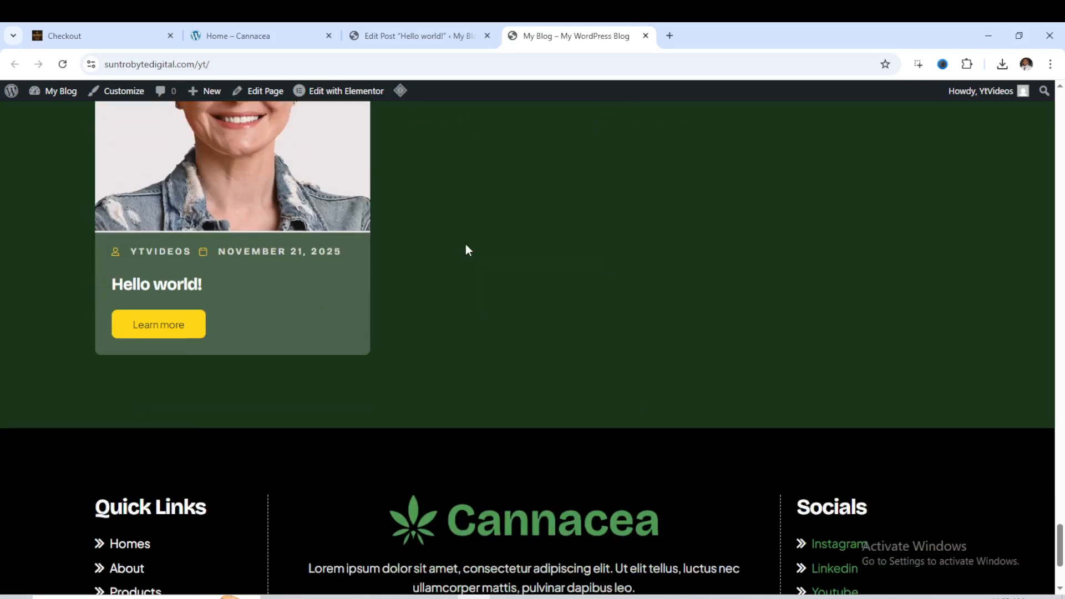